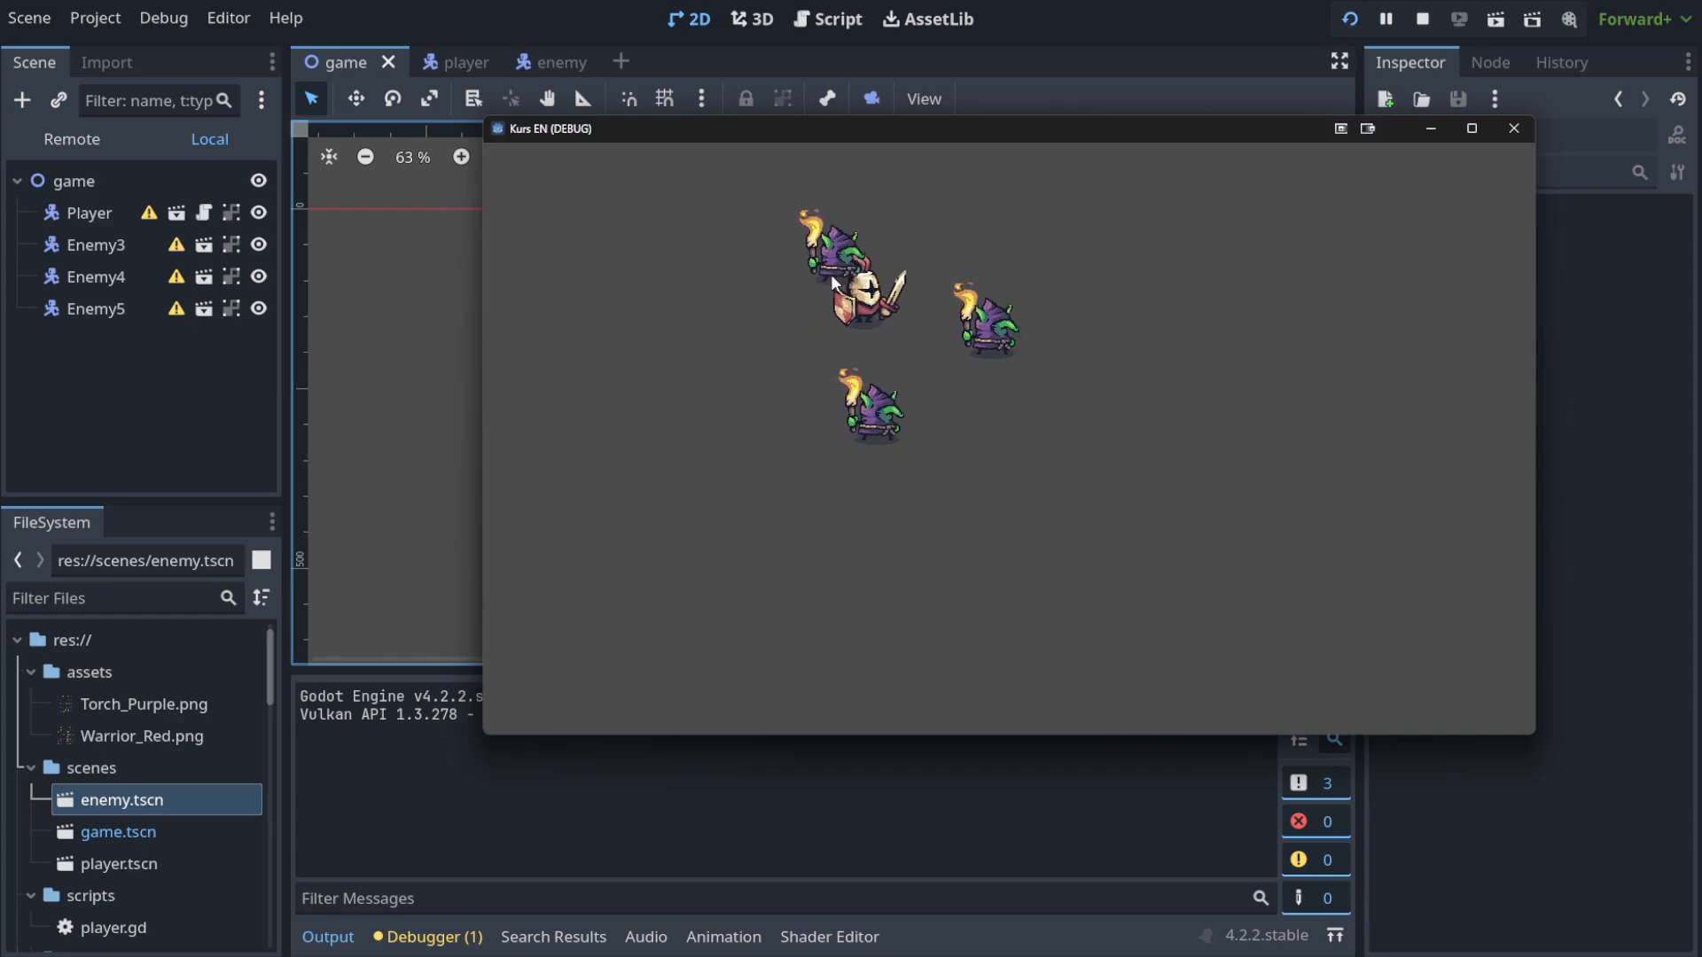
Move the player back and forth through the enemies in the running game, and close the game window.
key(a)
key(d)
key(a)
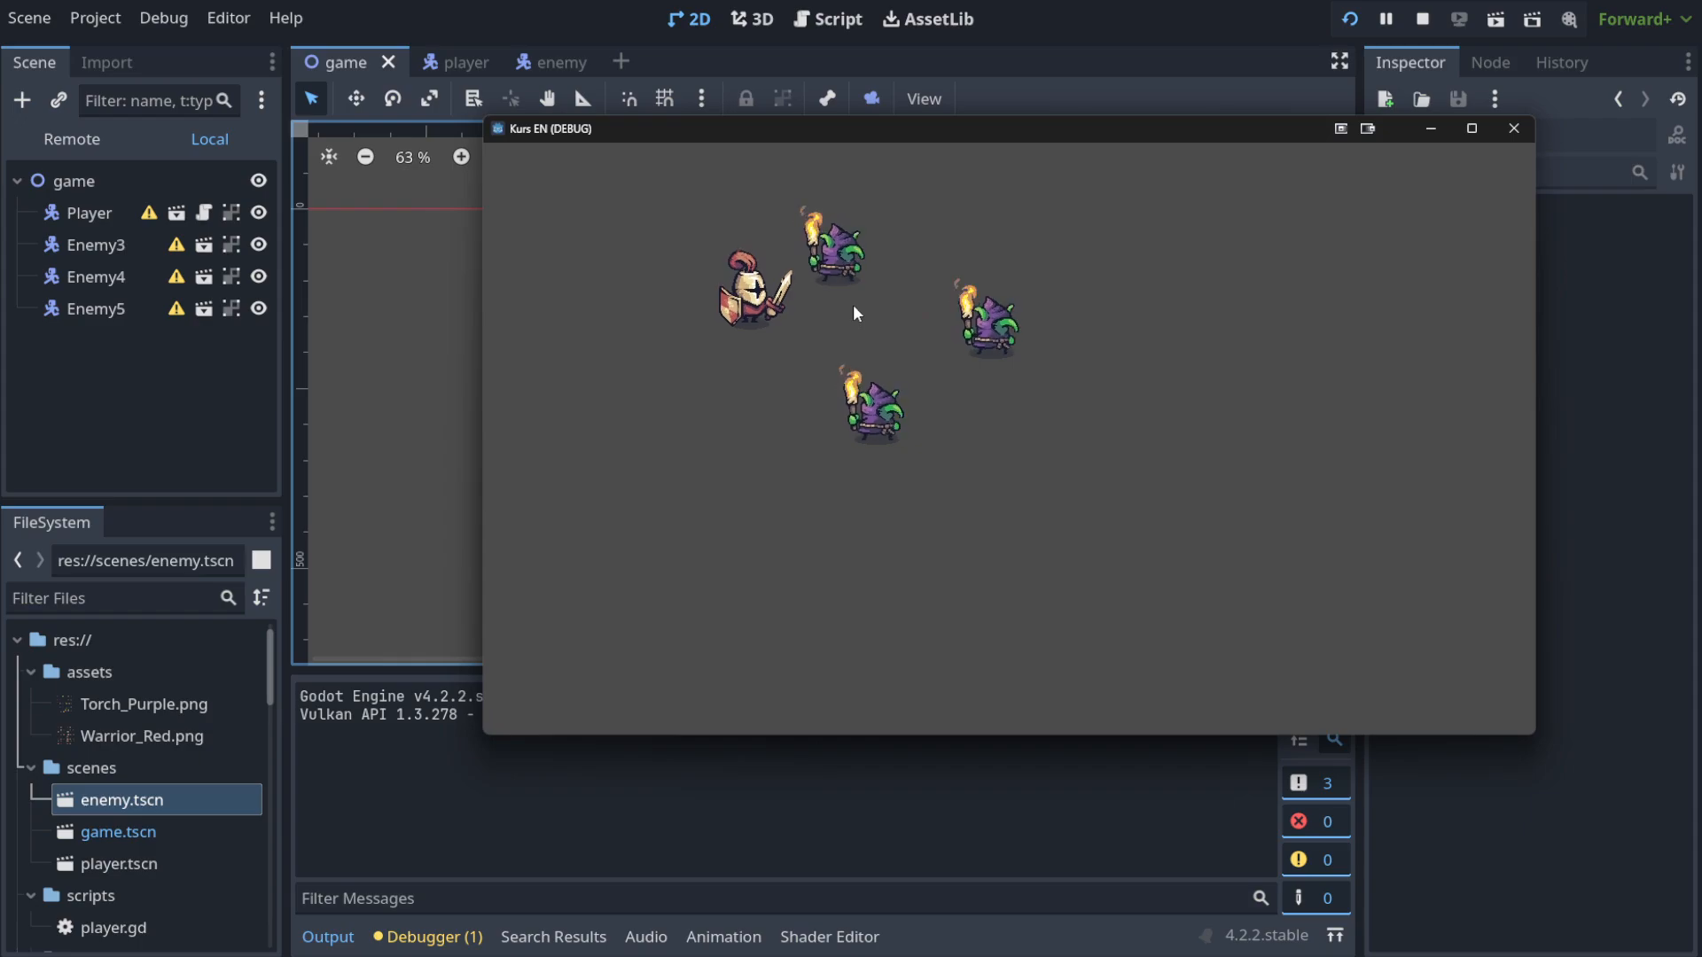
key(d)
key(a)
key(d)
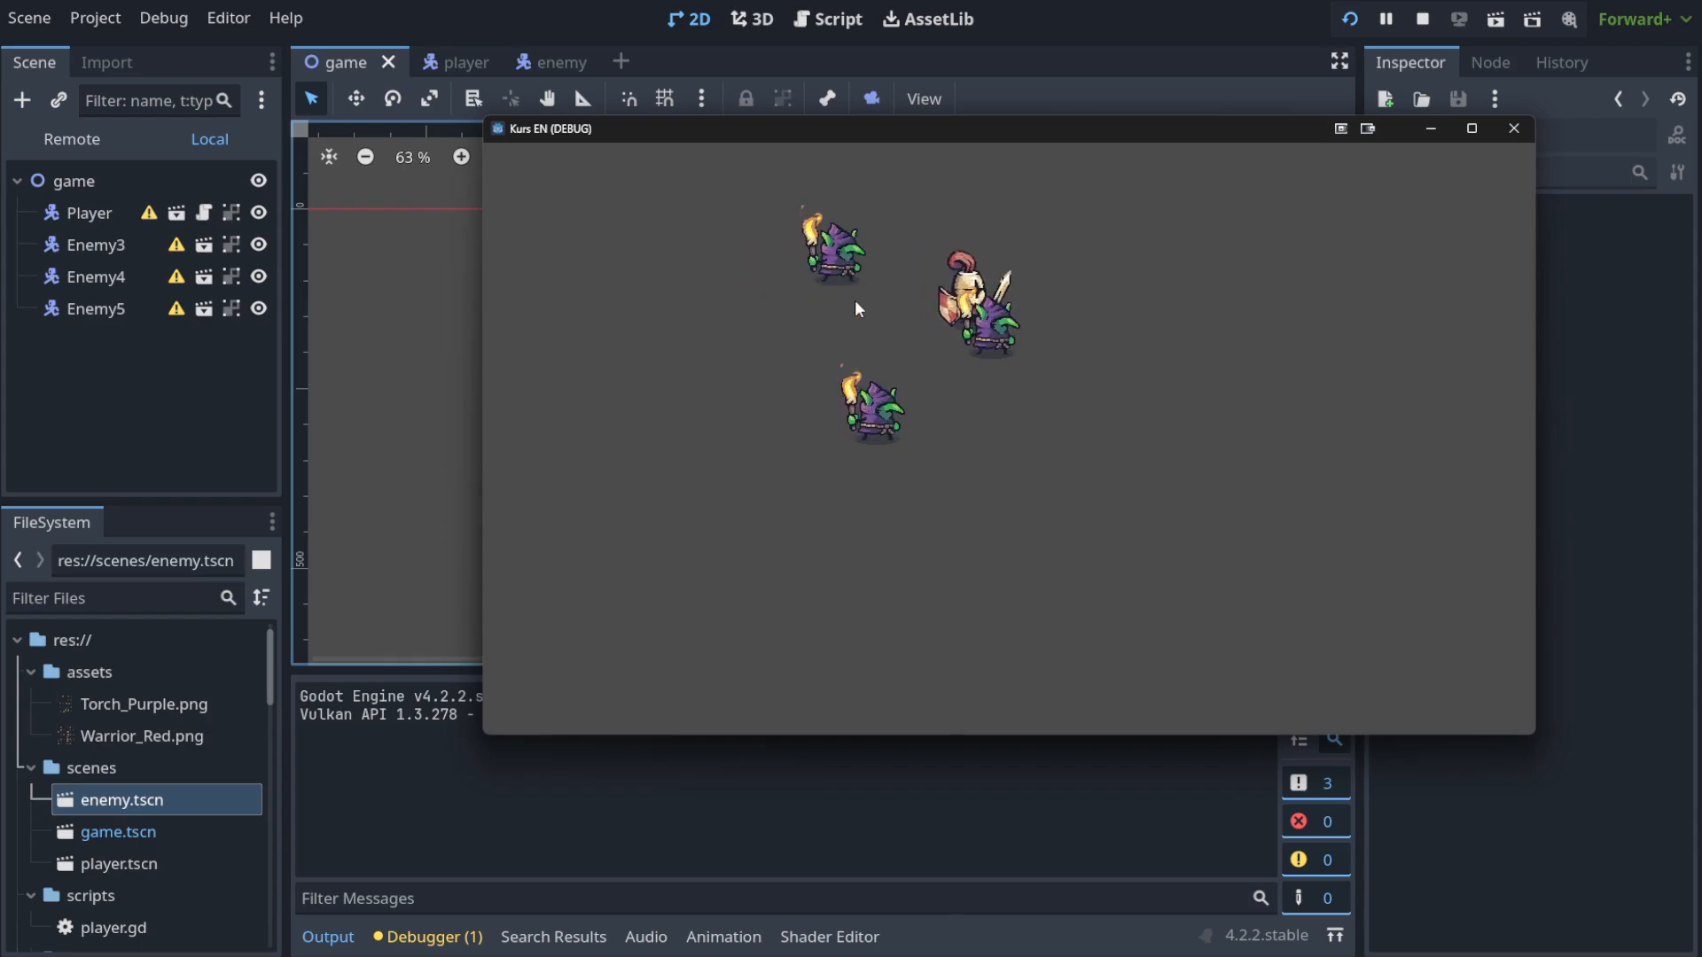
key(a)
key(a)
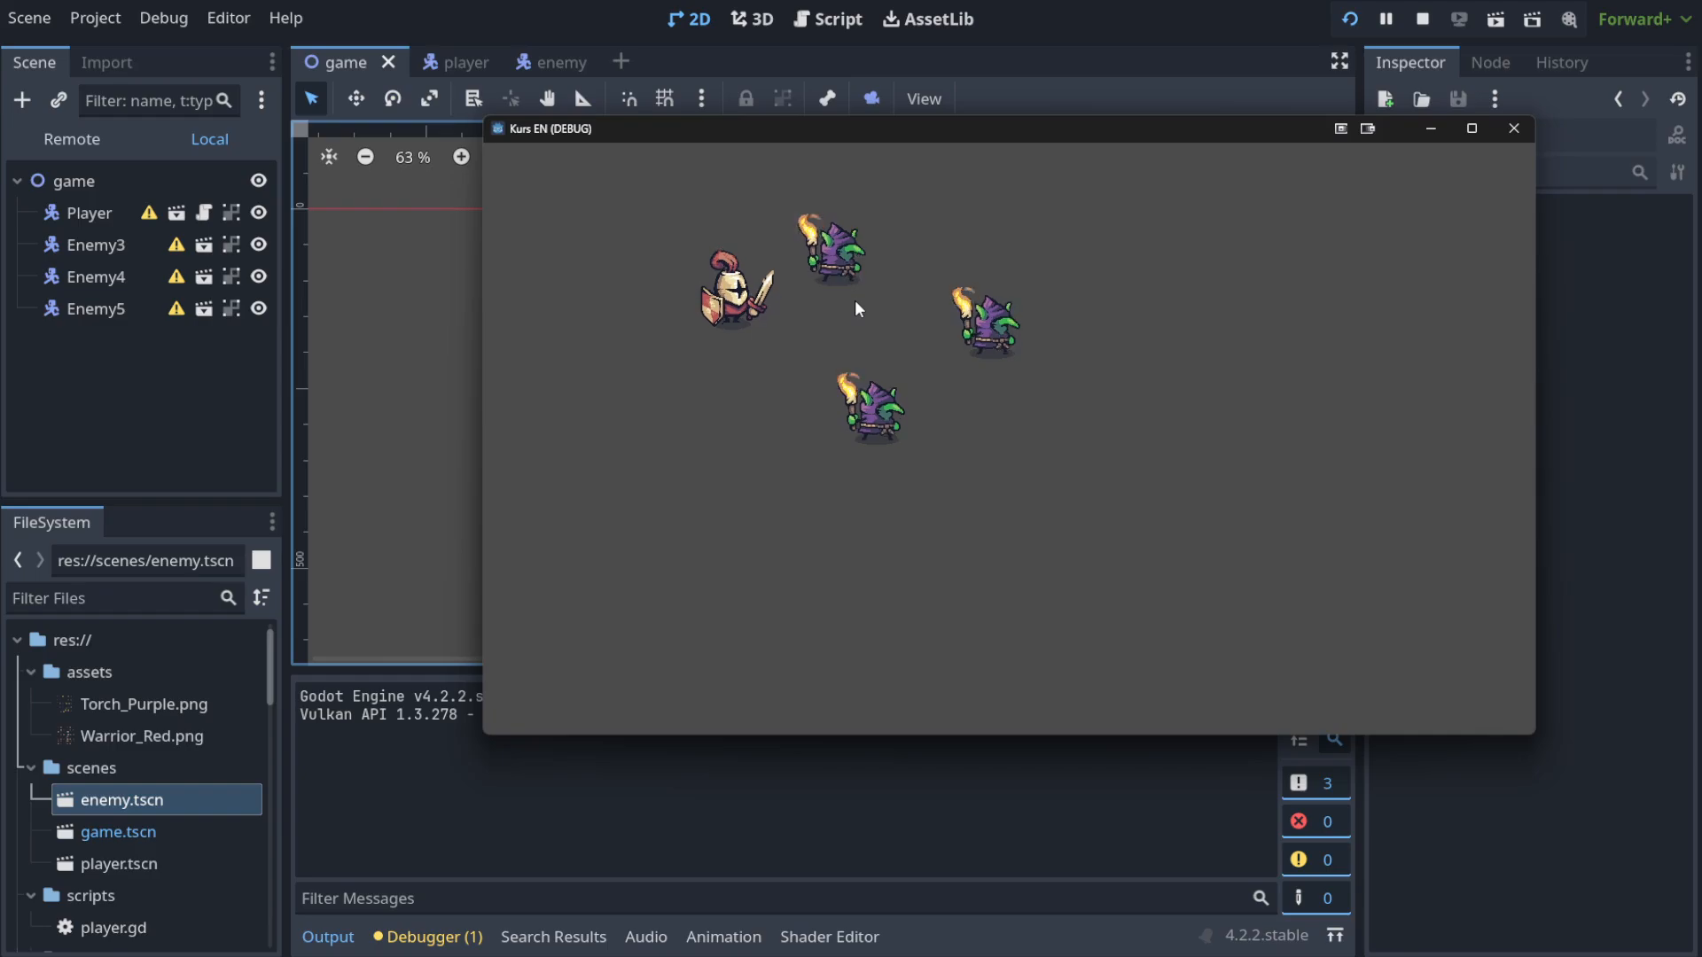
click(1513, 129)
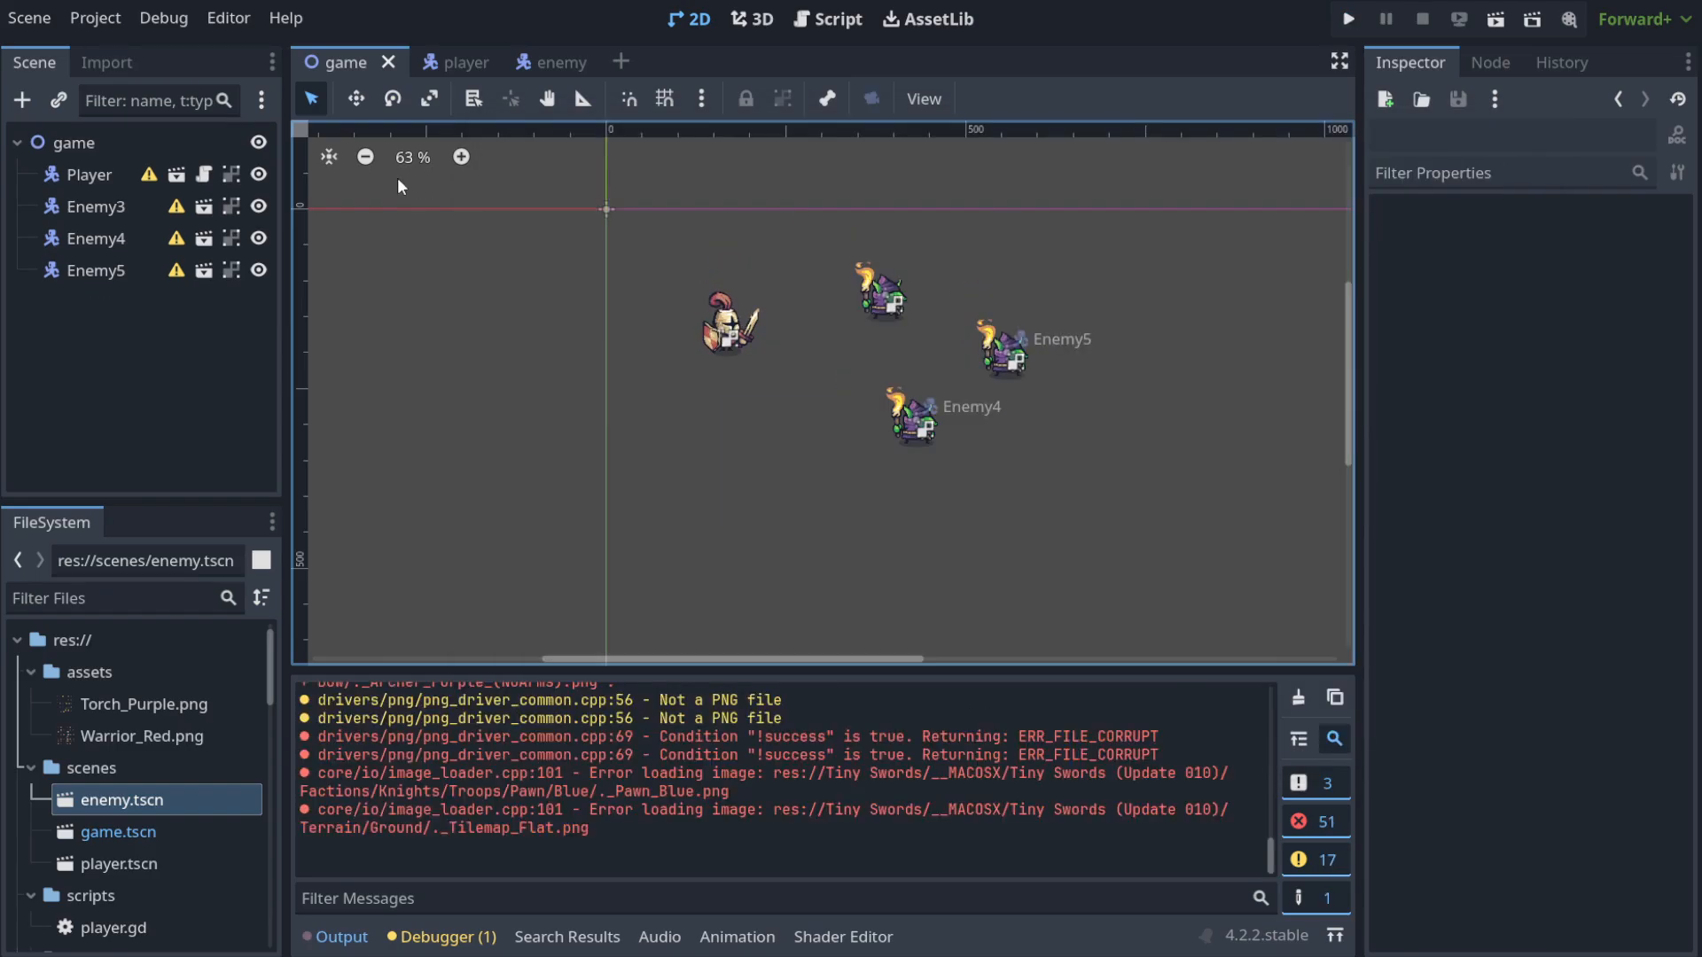
Look over the player and enemy scenes and inspect the player's AnimatedSprite2D node.
click(459, 69)
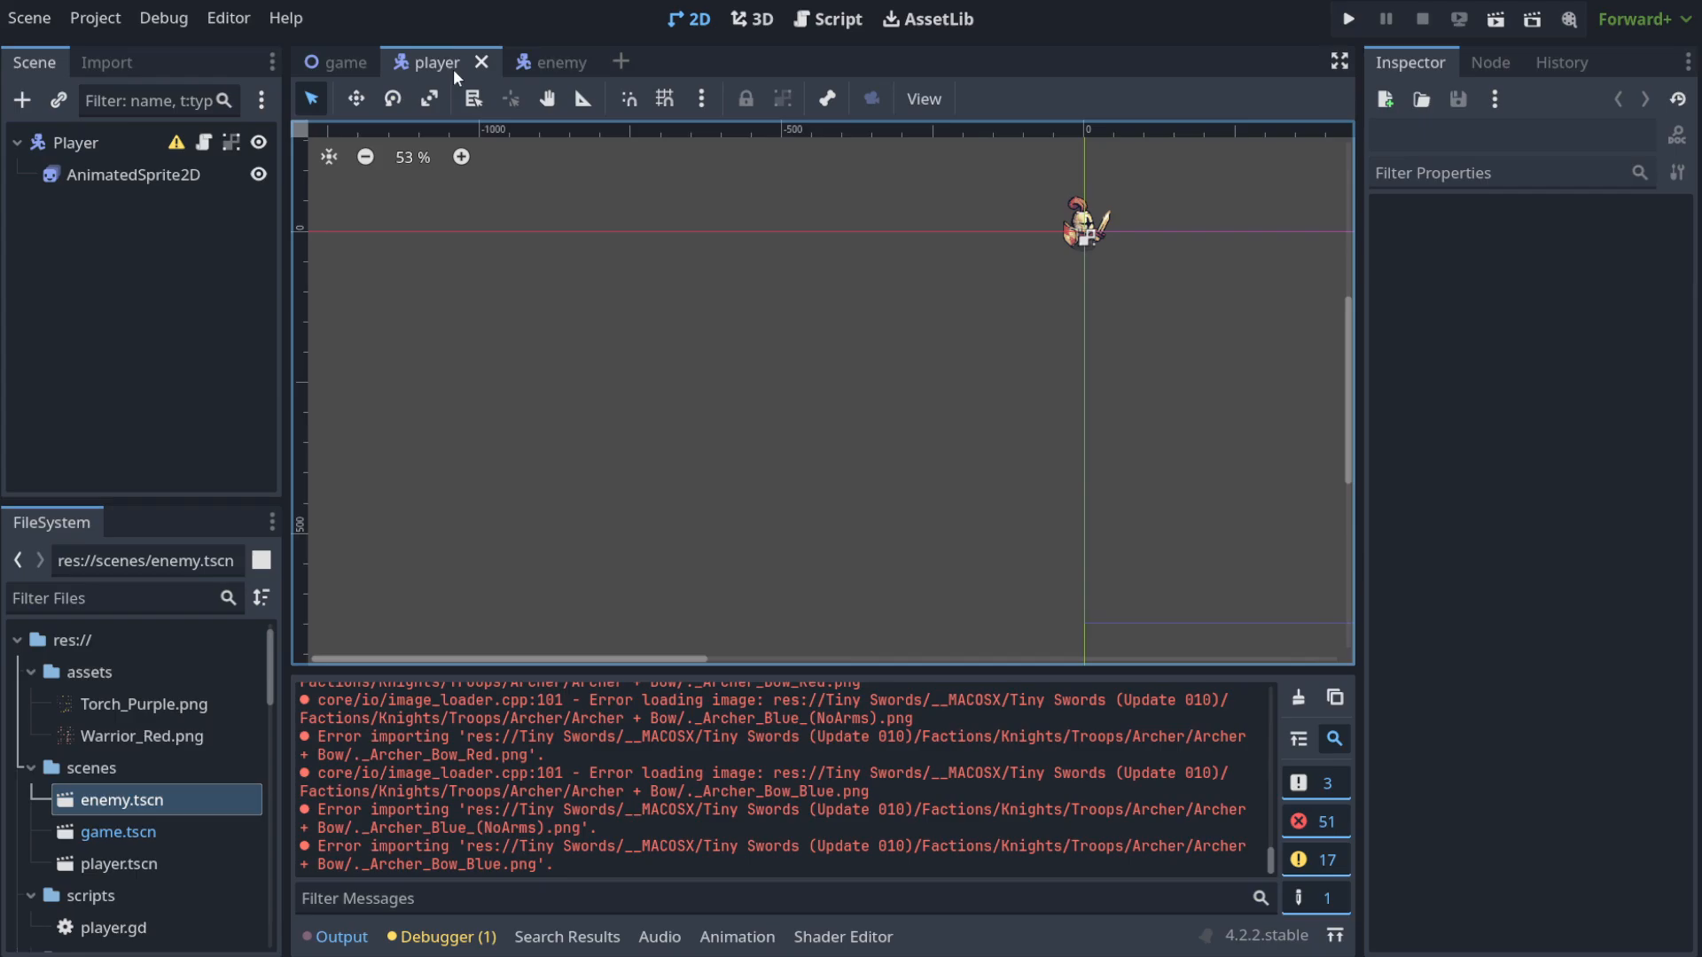
click(536, 62)
click(426, 64)
click(135, 179)
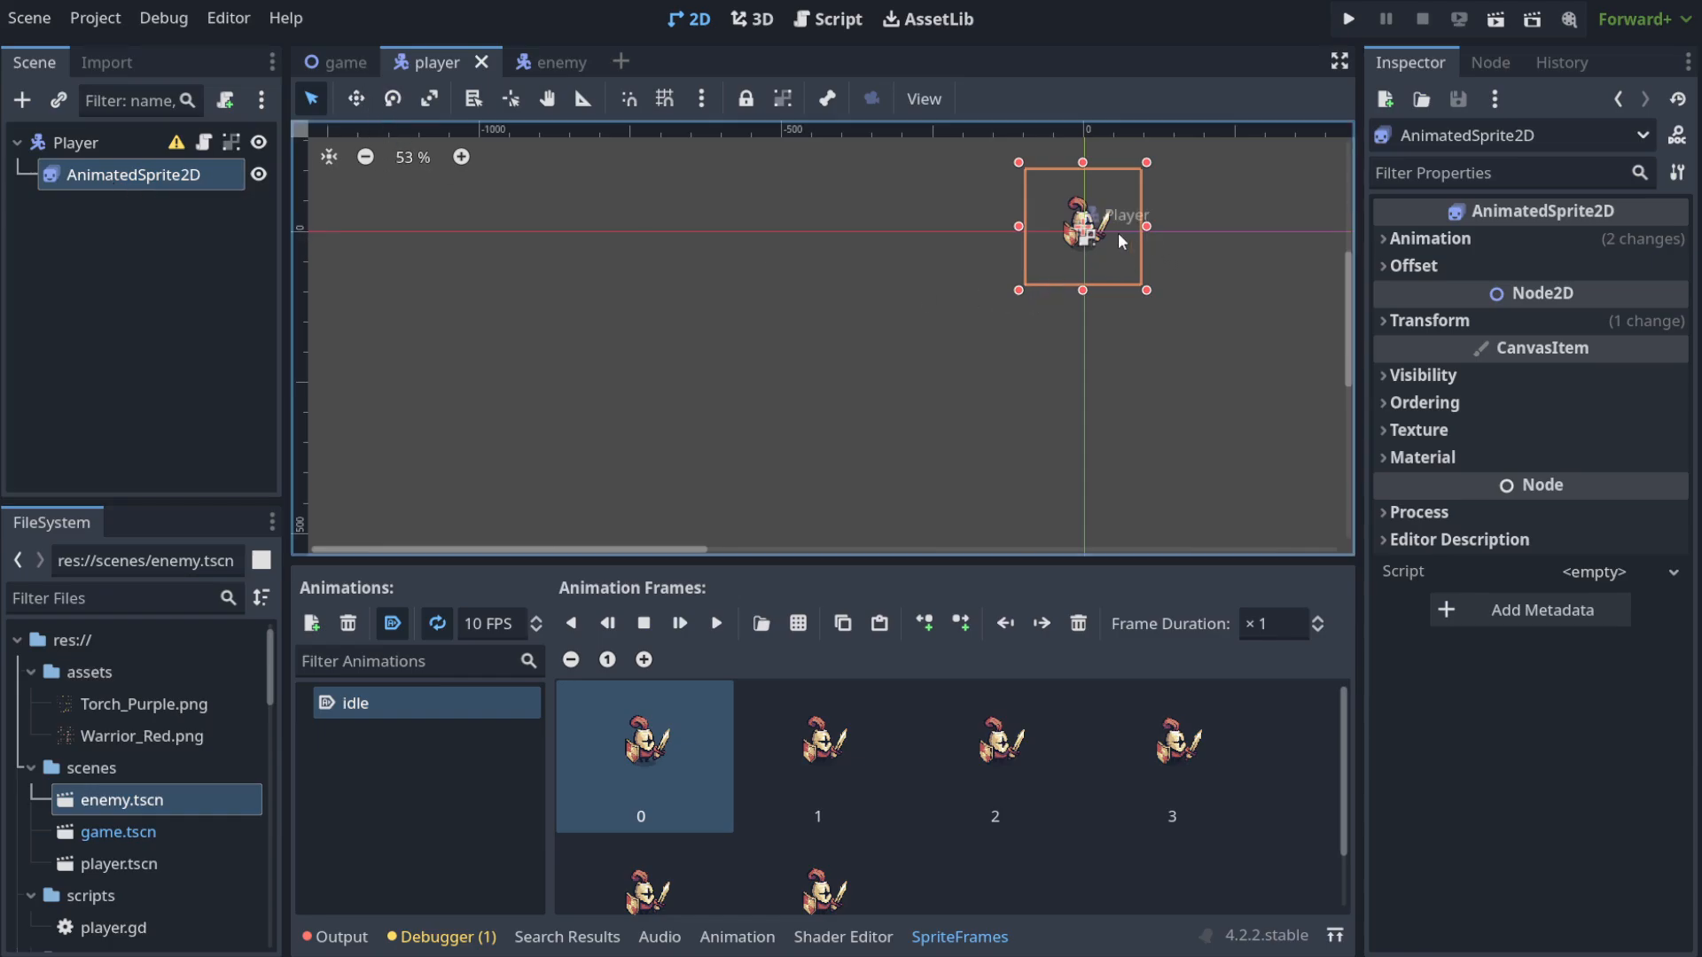
Run the project, move the player sideways near the enemies, and close the game.
click(1349, 19)
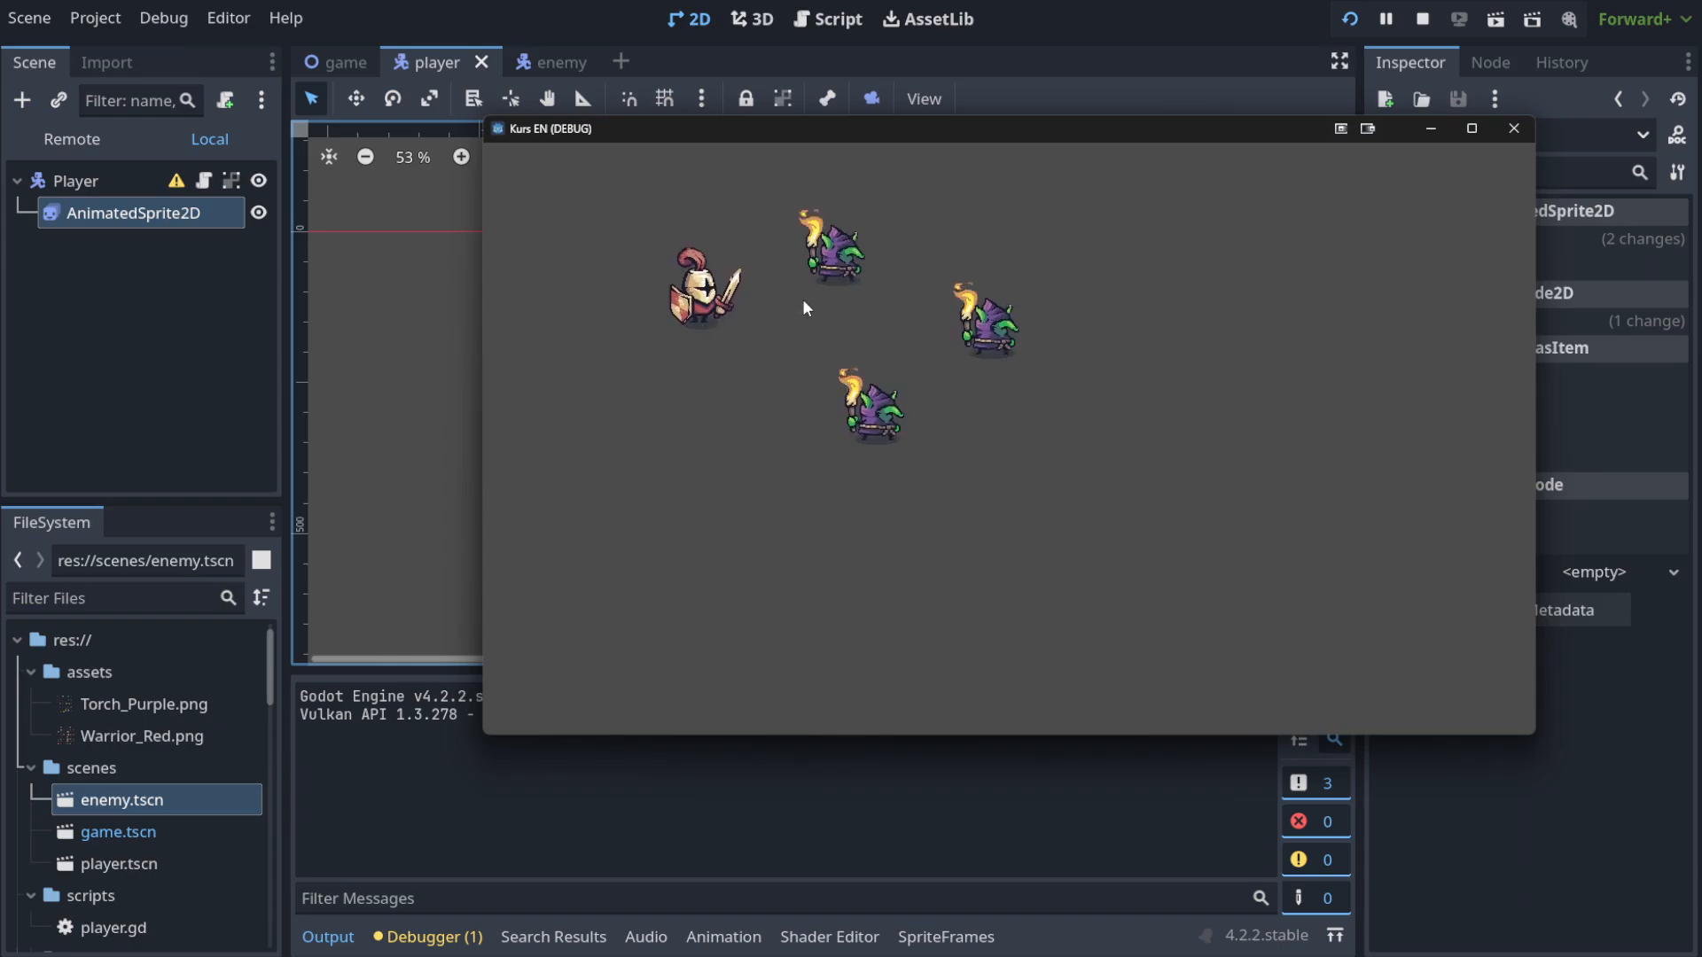
key(d)
key(a)
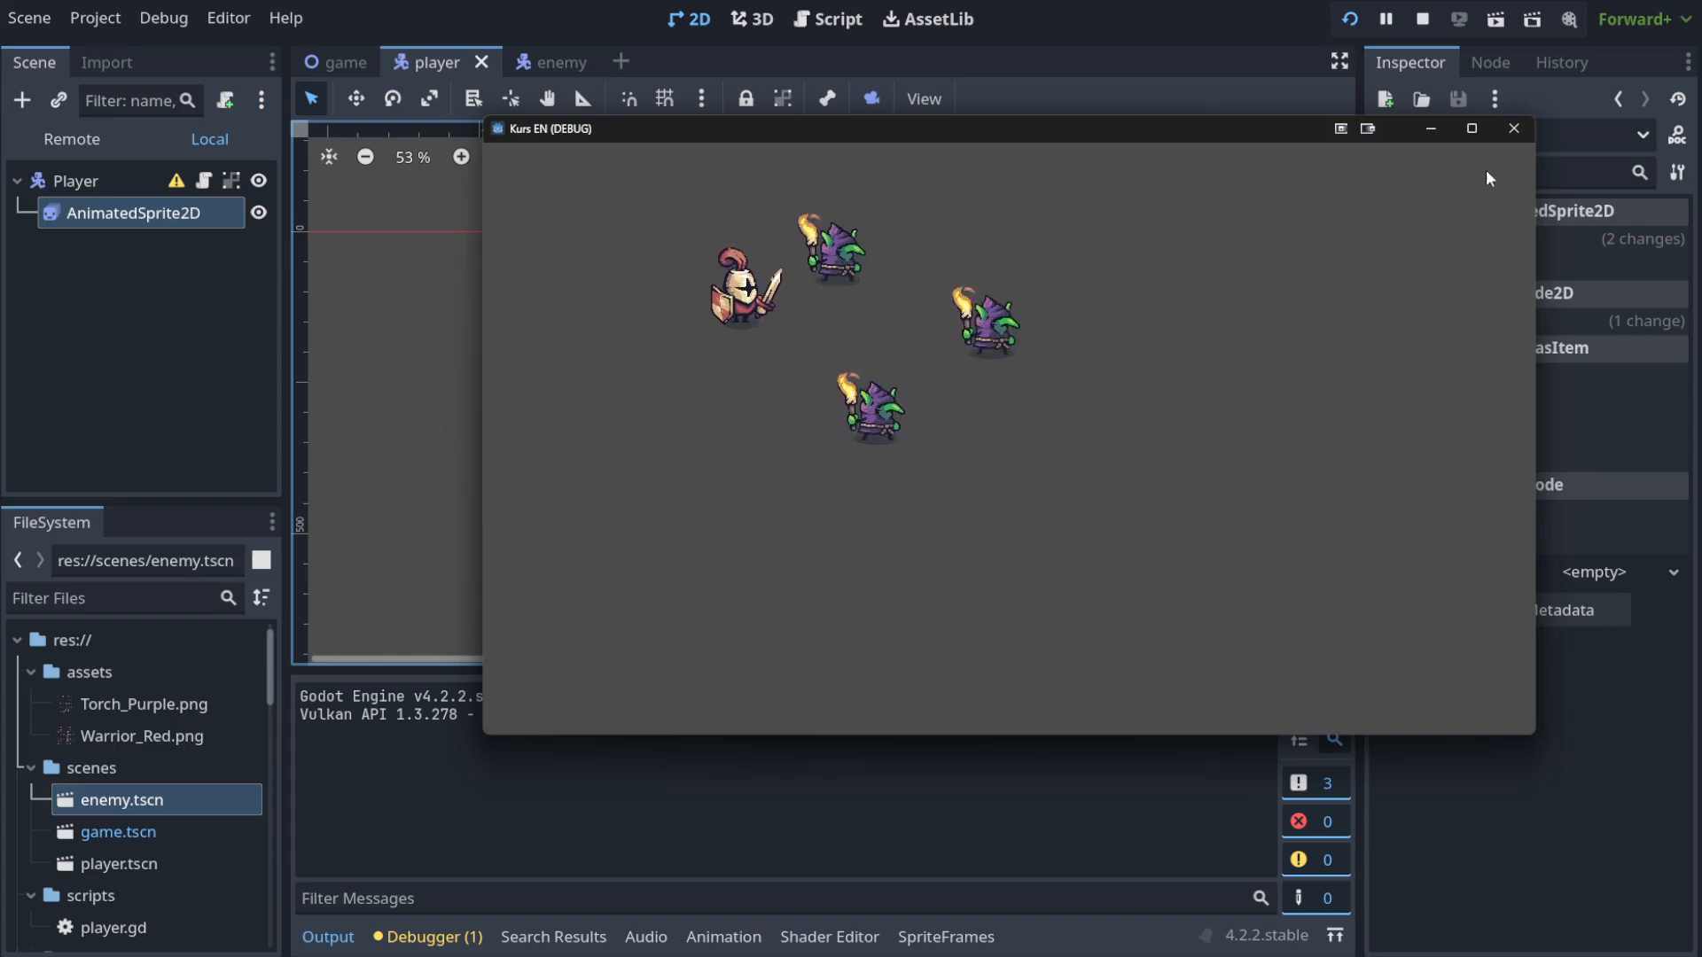
click(1508, 135)
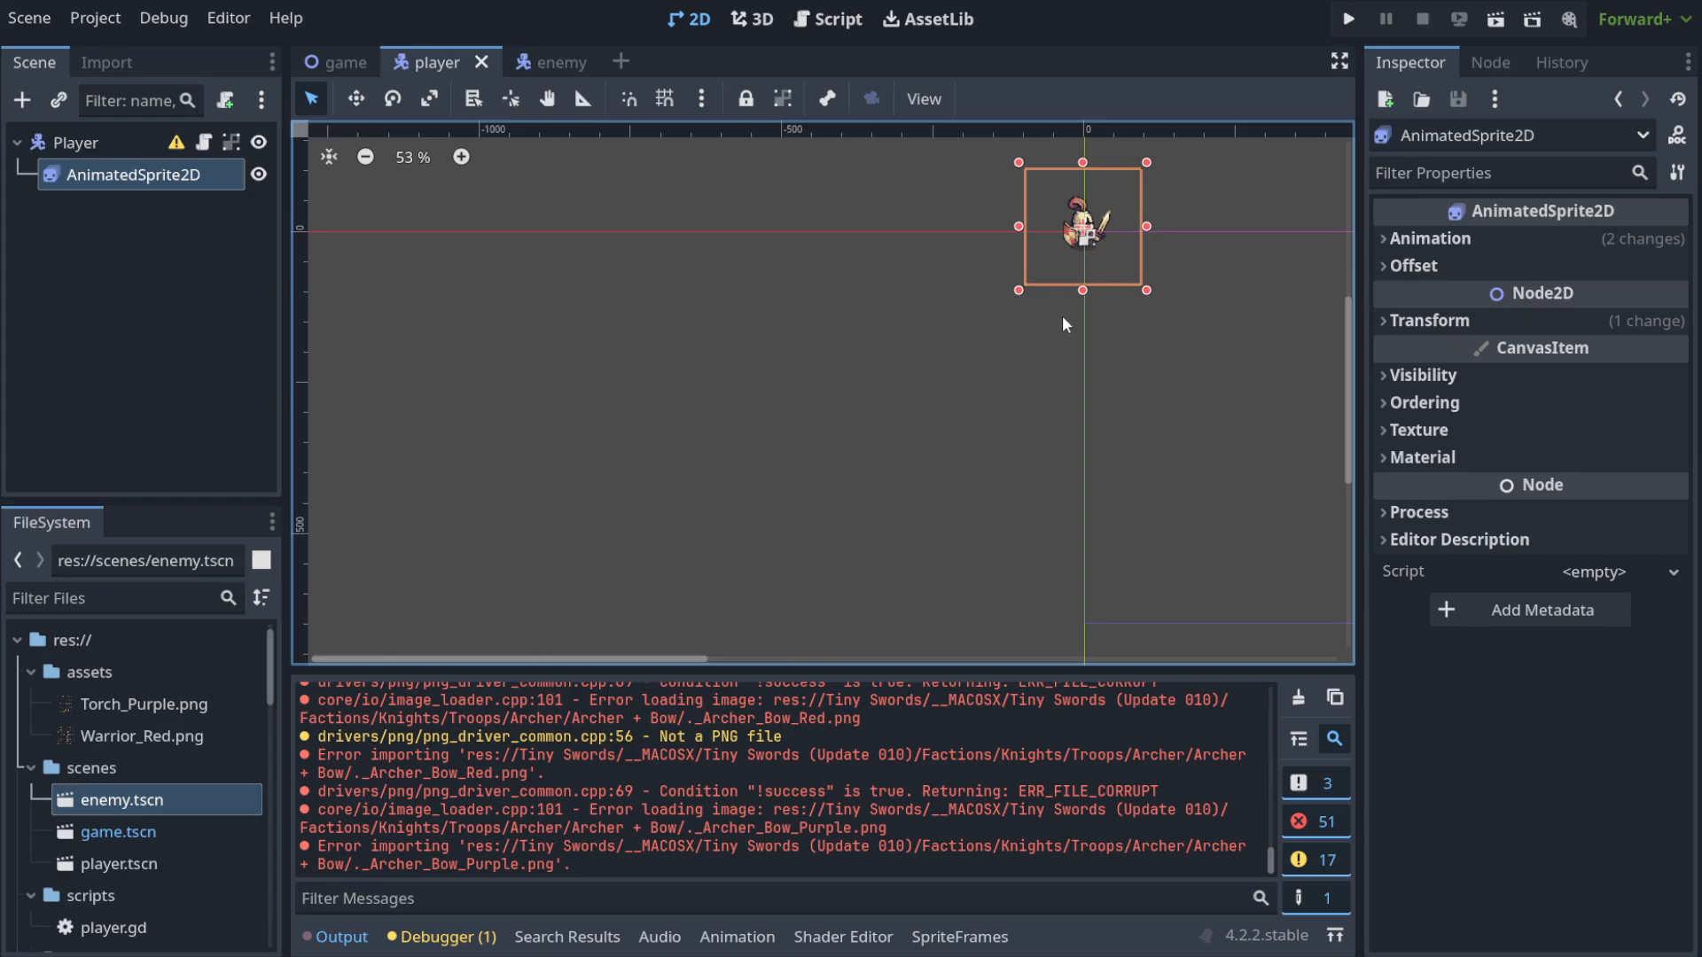
click(1000, 339)
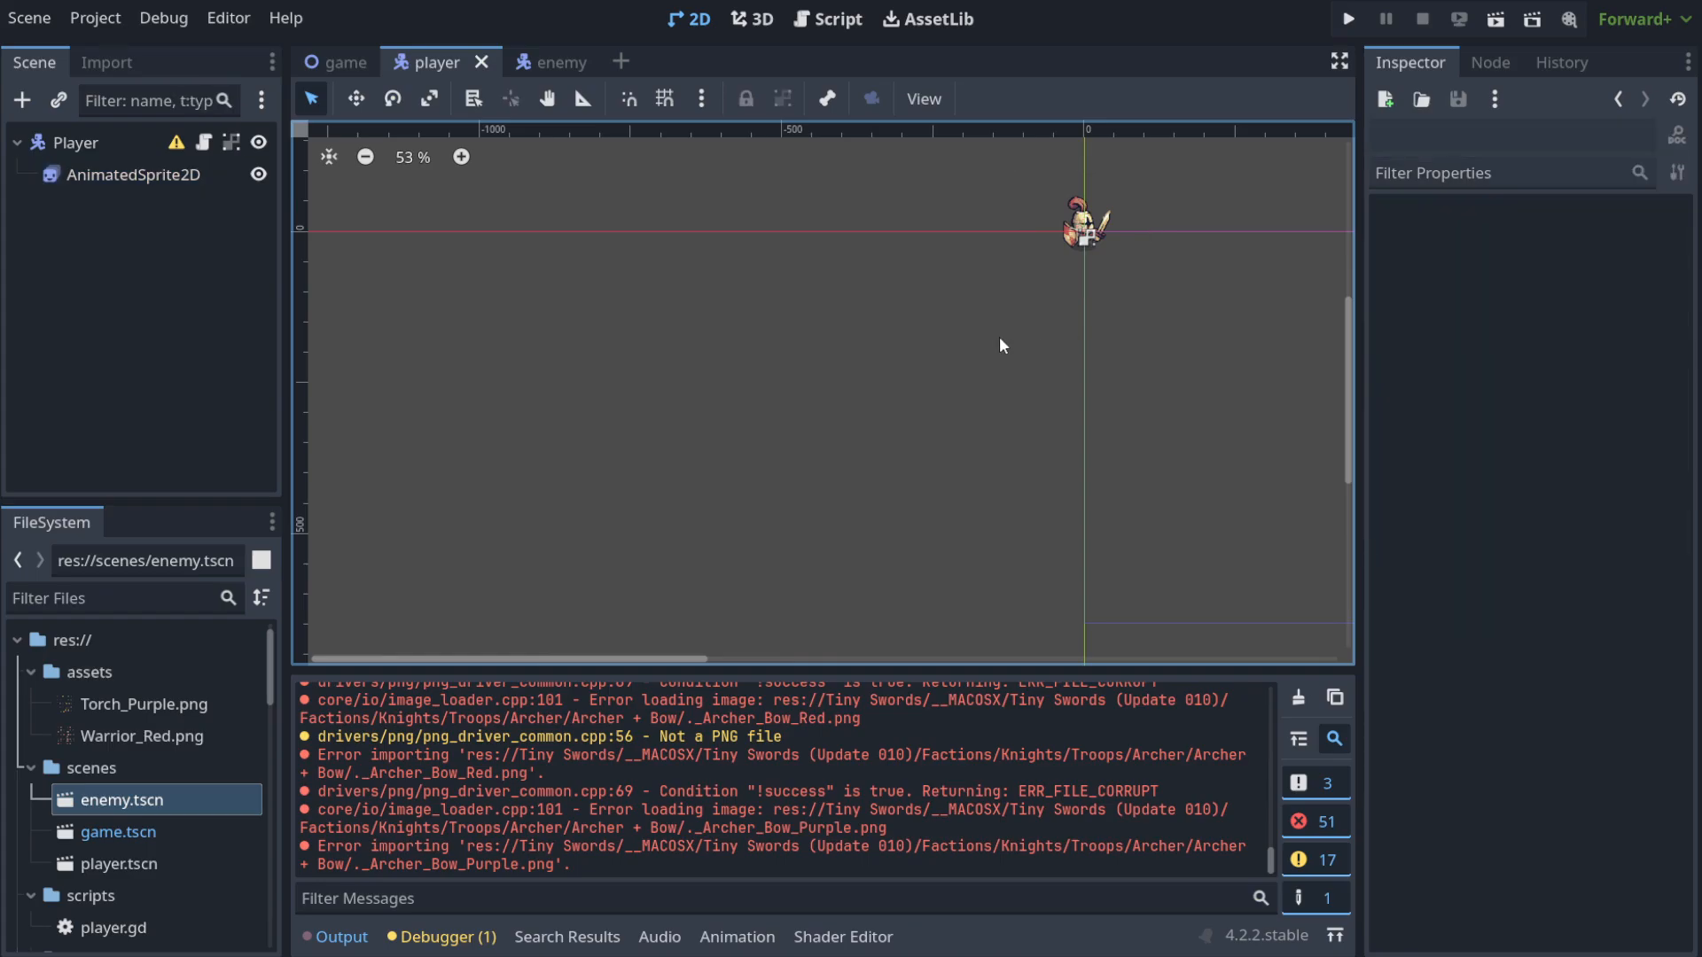
Add a CollisionShape2D child node to the Enemy root node in the enemy scene.
click(550, 62)
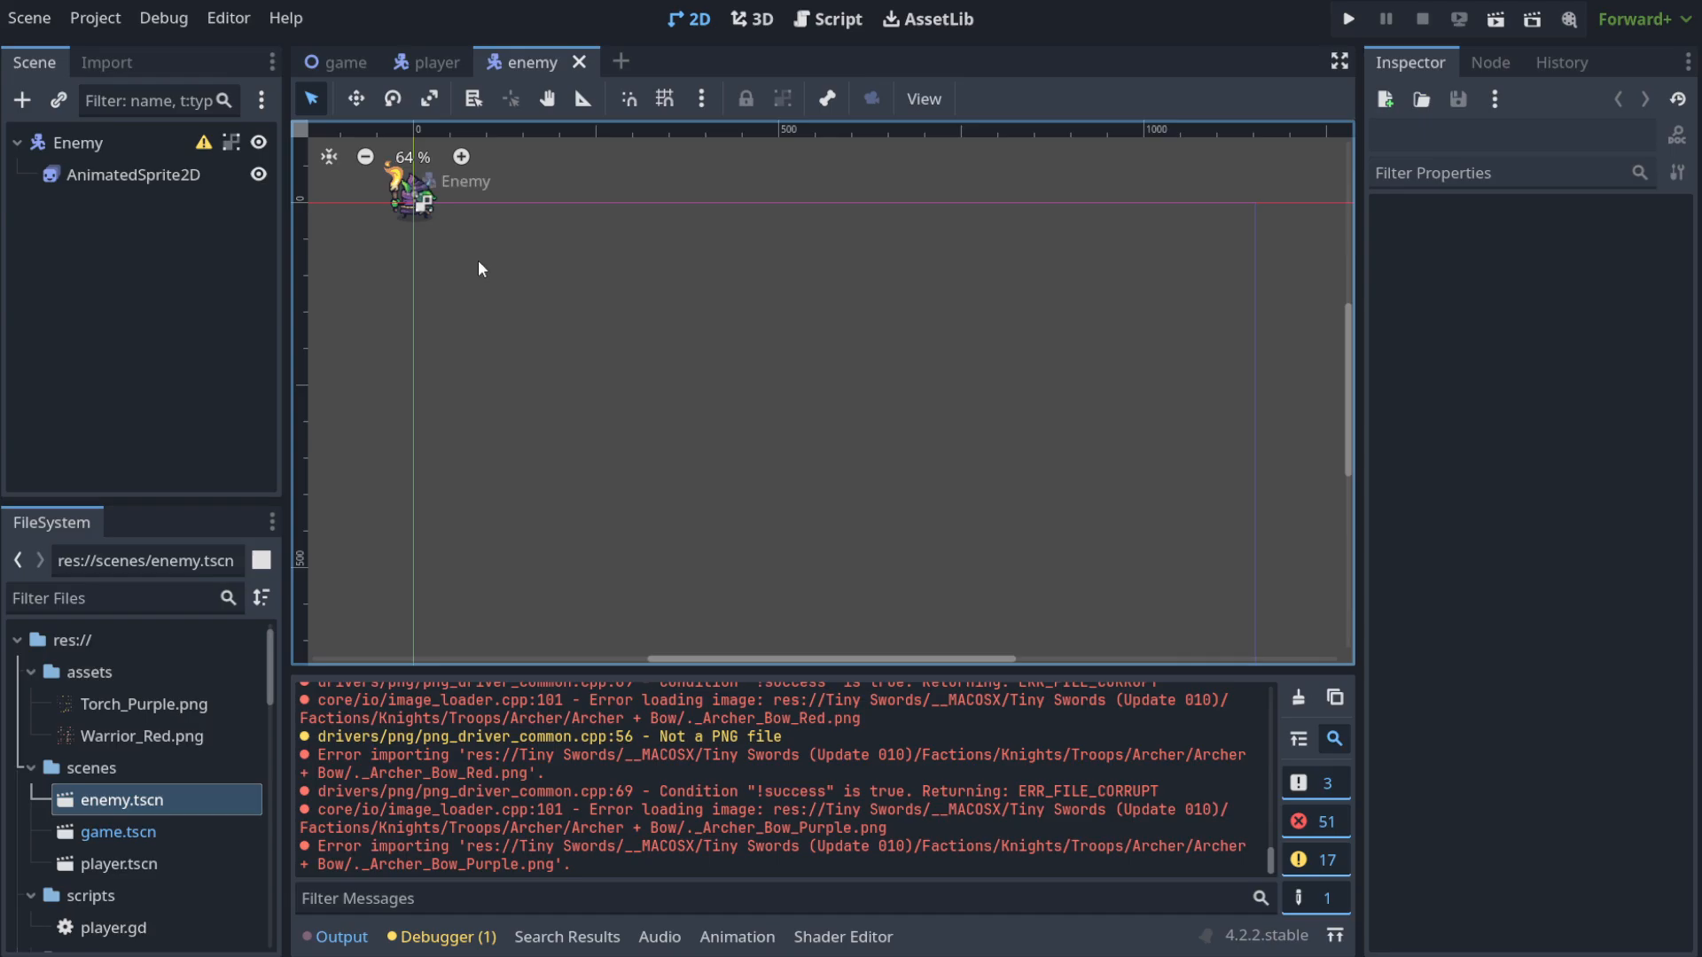
key(f)
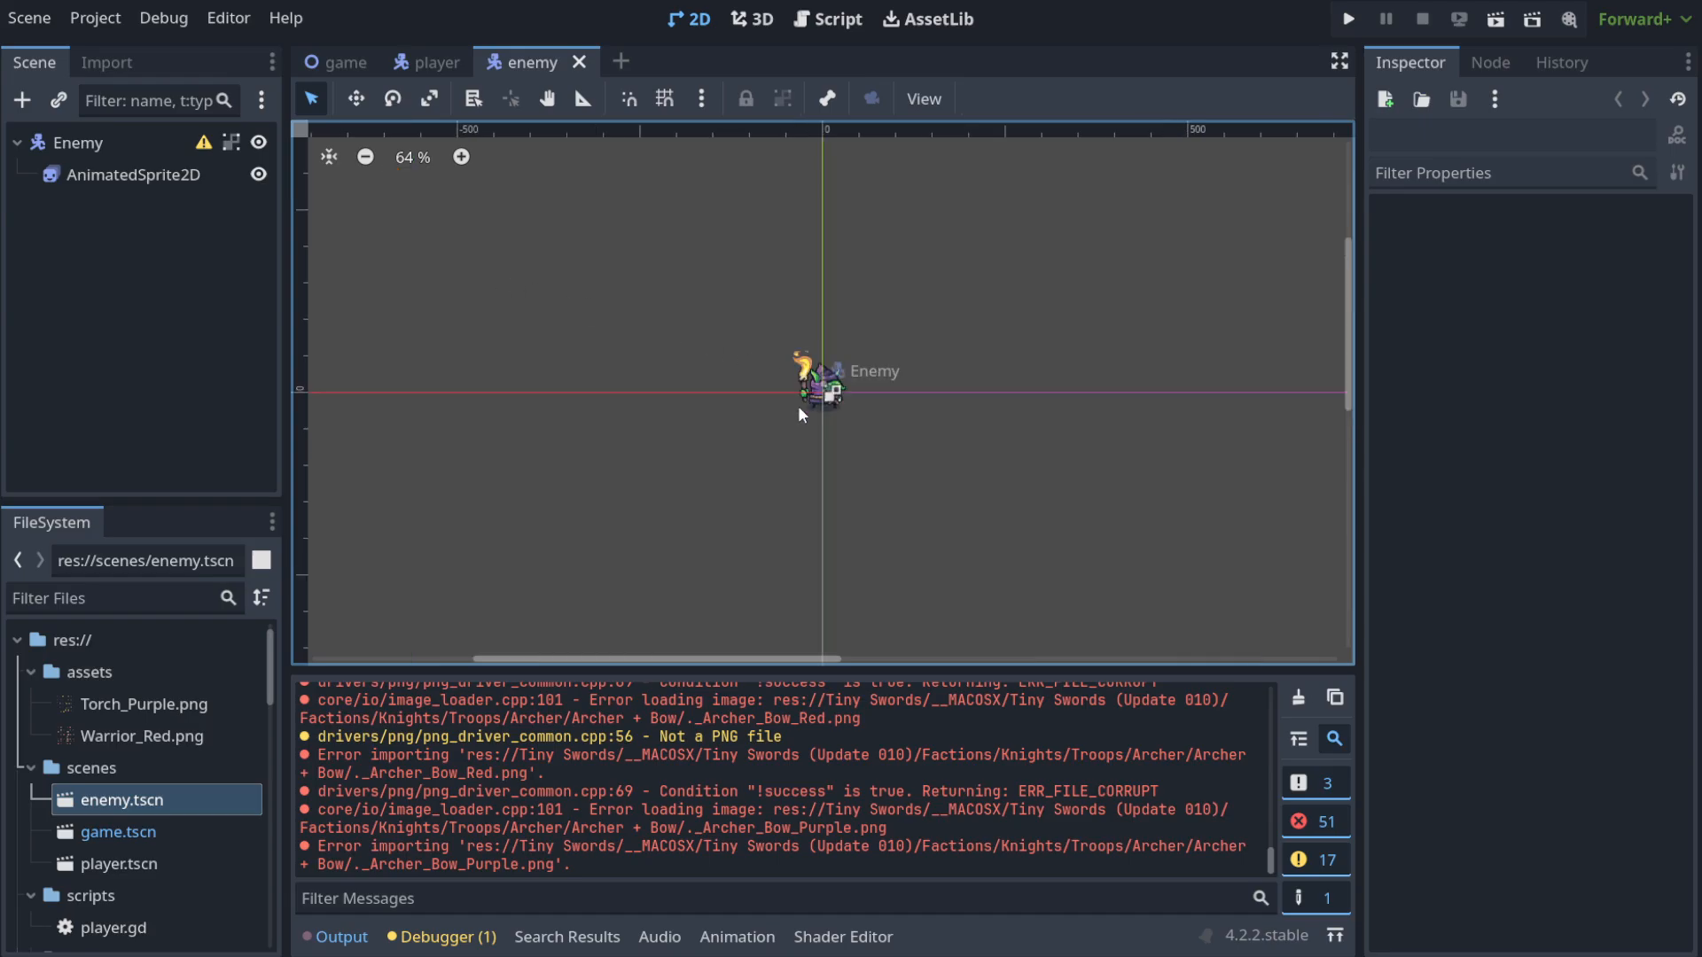
scroll(833, 413, up, 6)
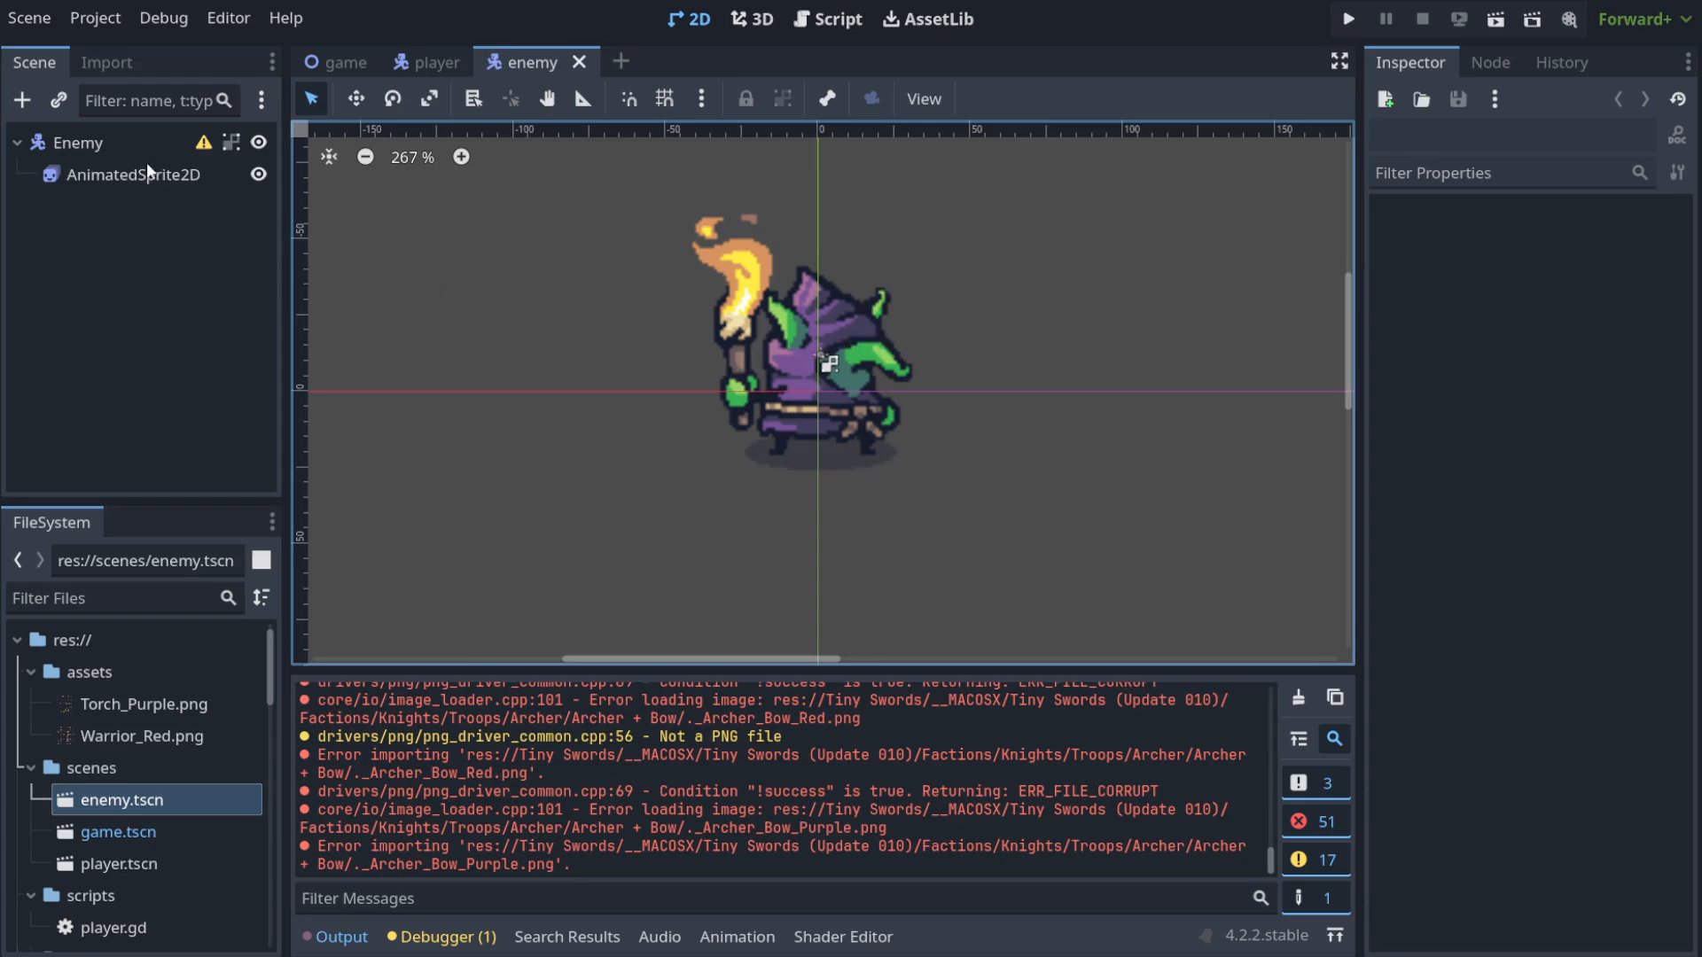
click(74, 145)
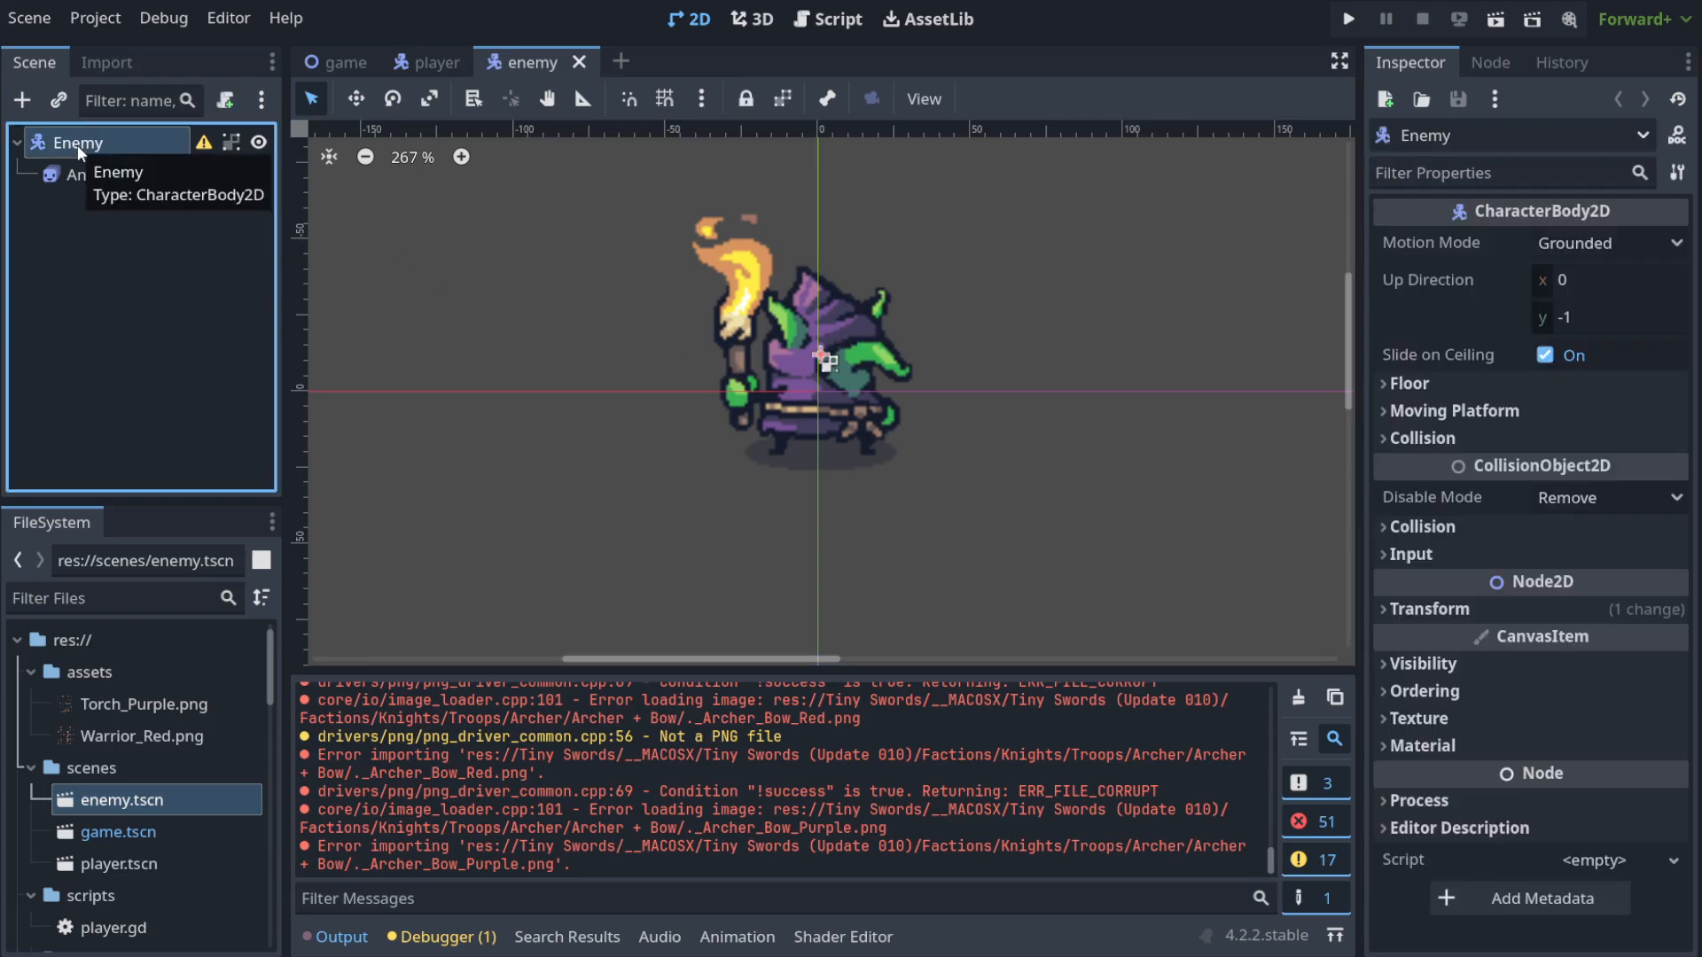
key(ctrl+a)
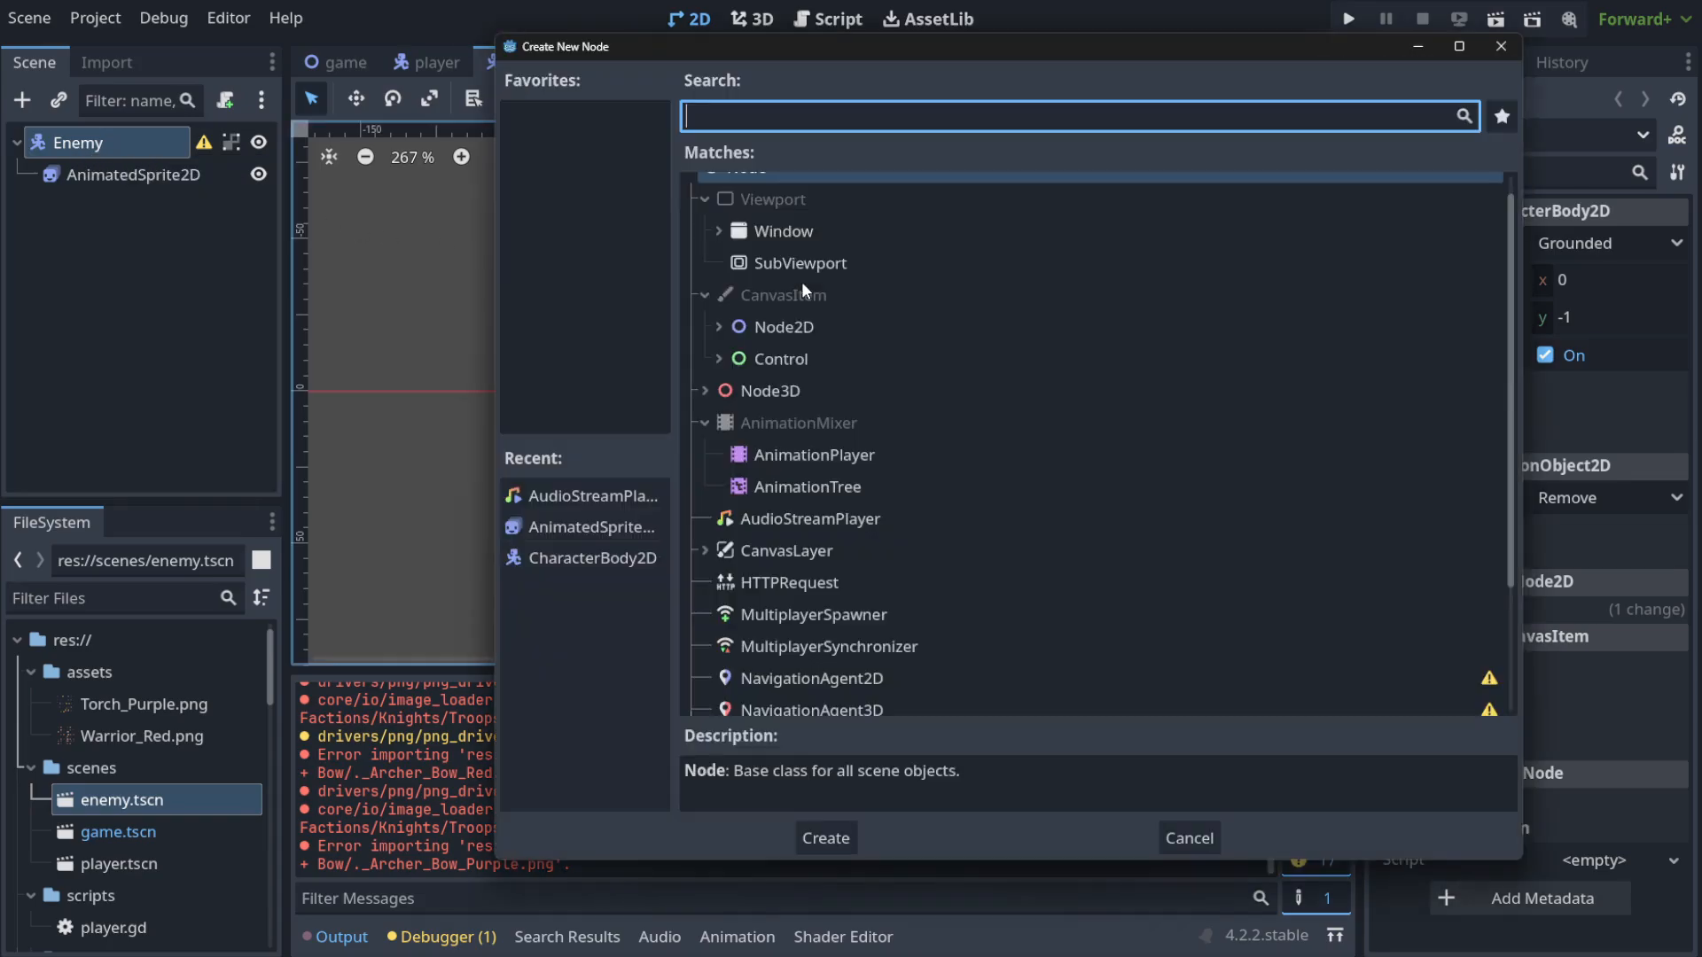
text(colli)
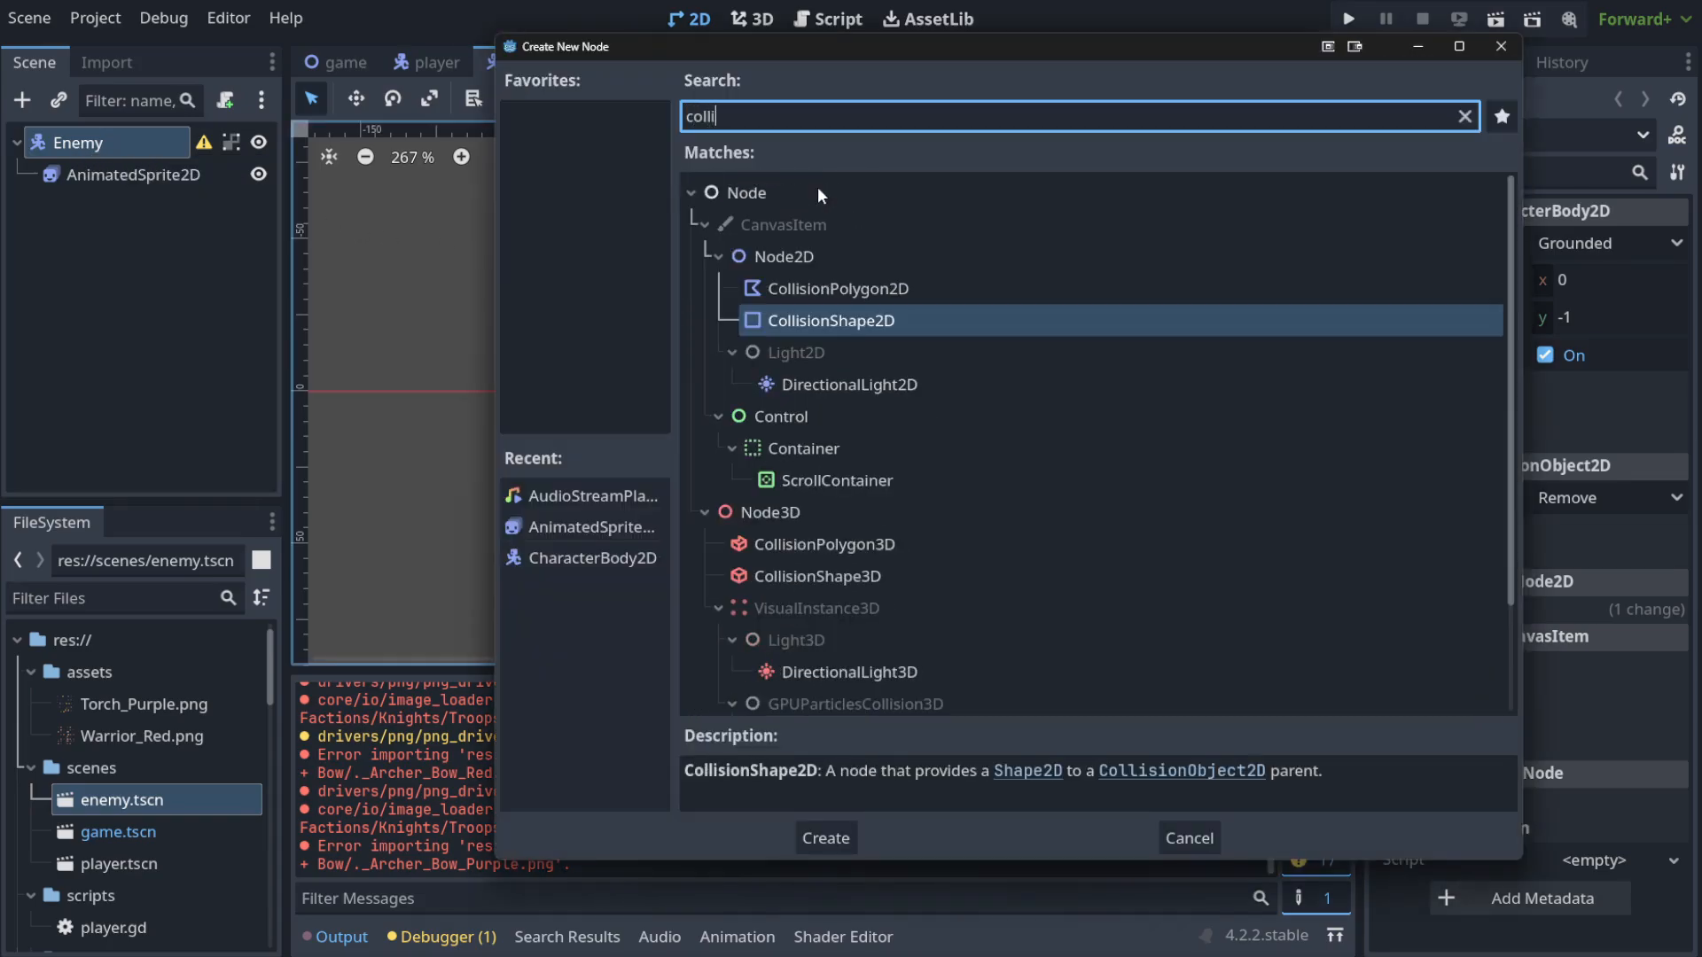
click(889, 292)
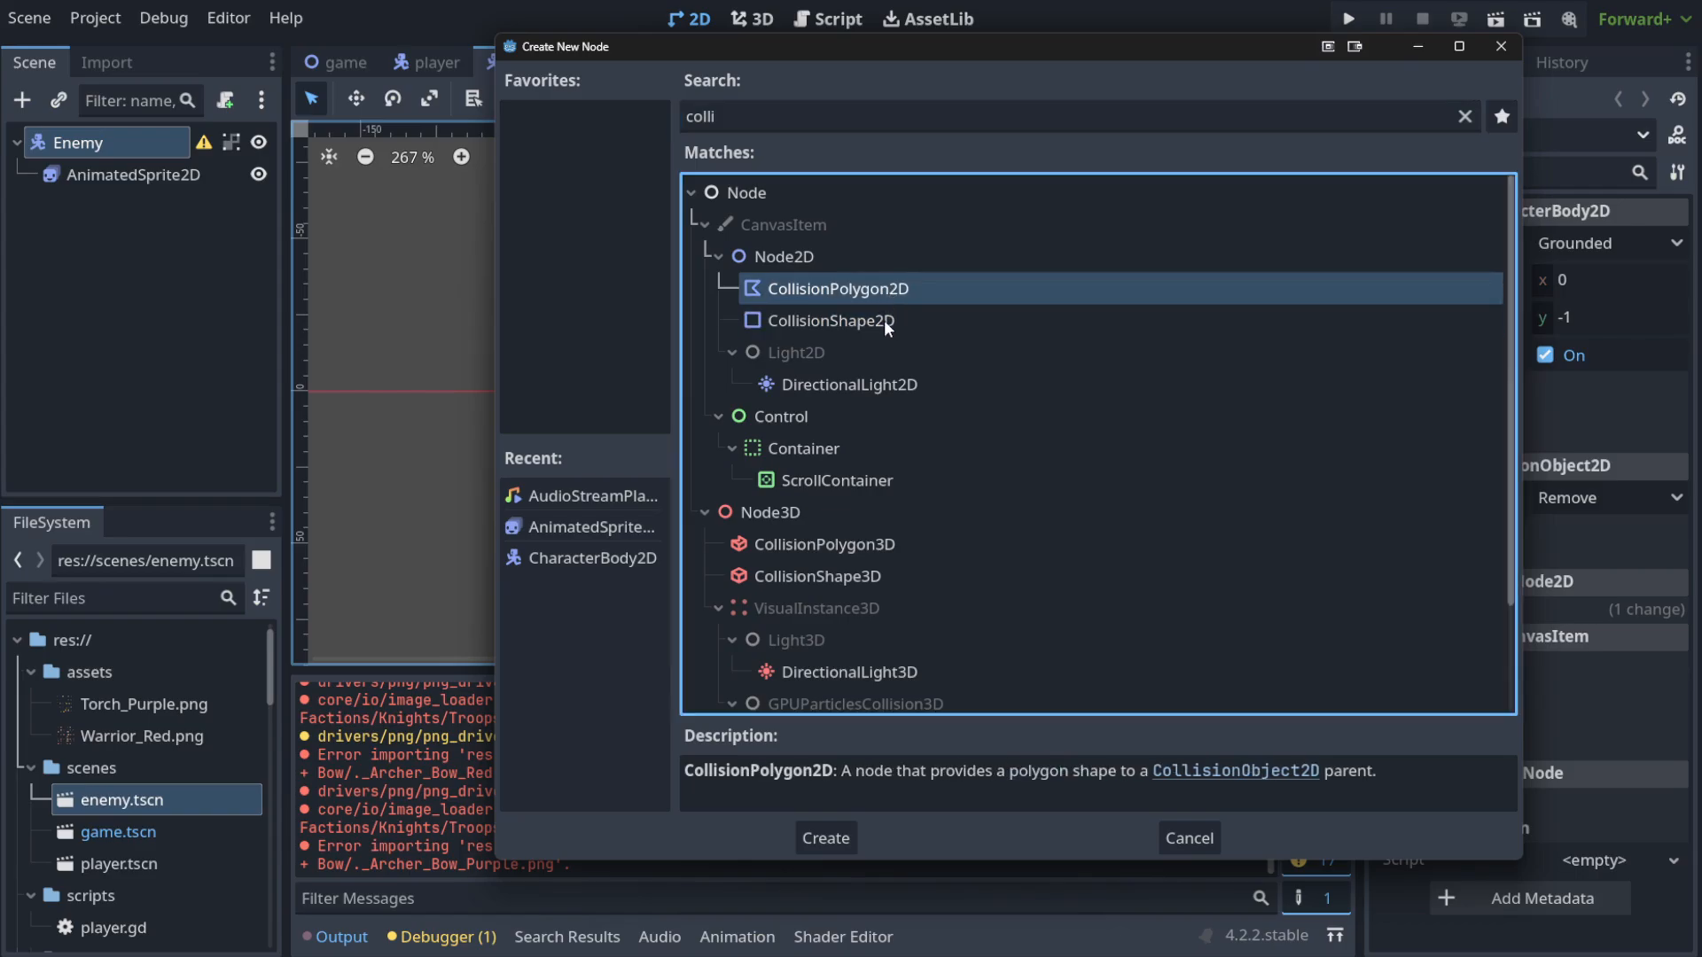
click(886, 321)
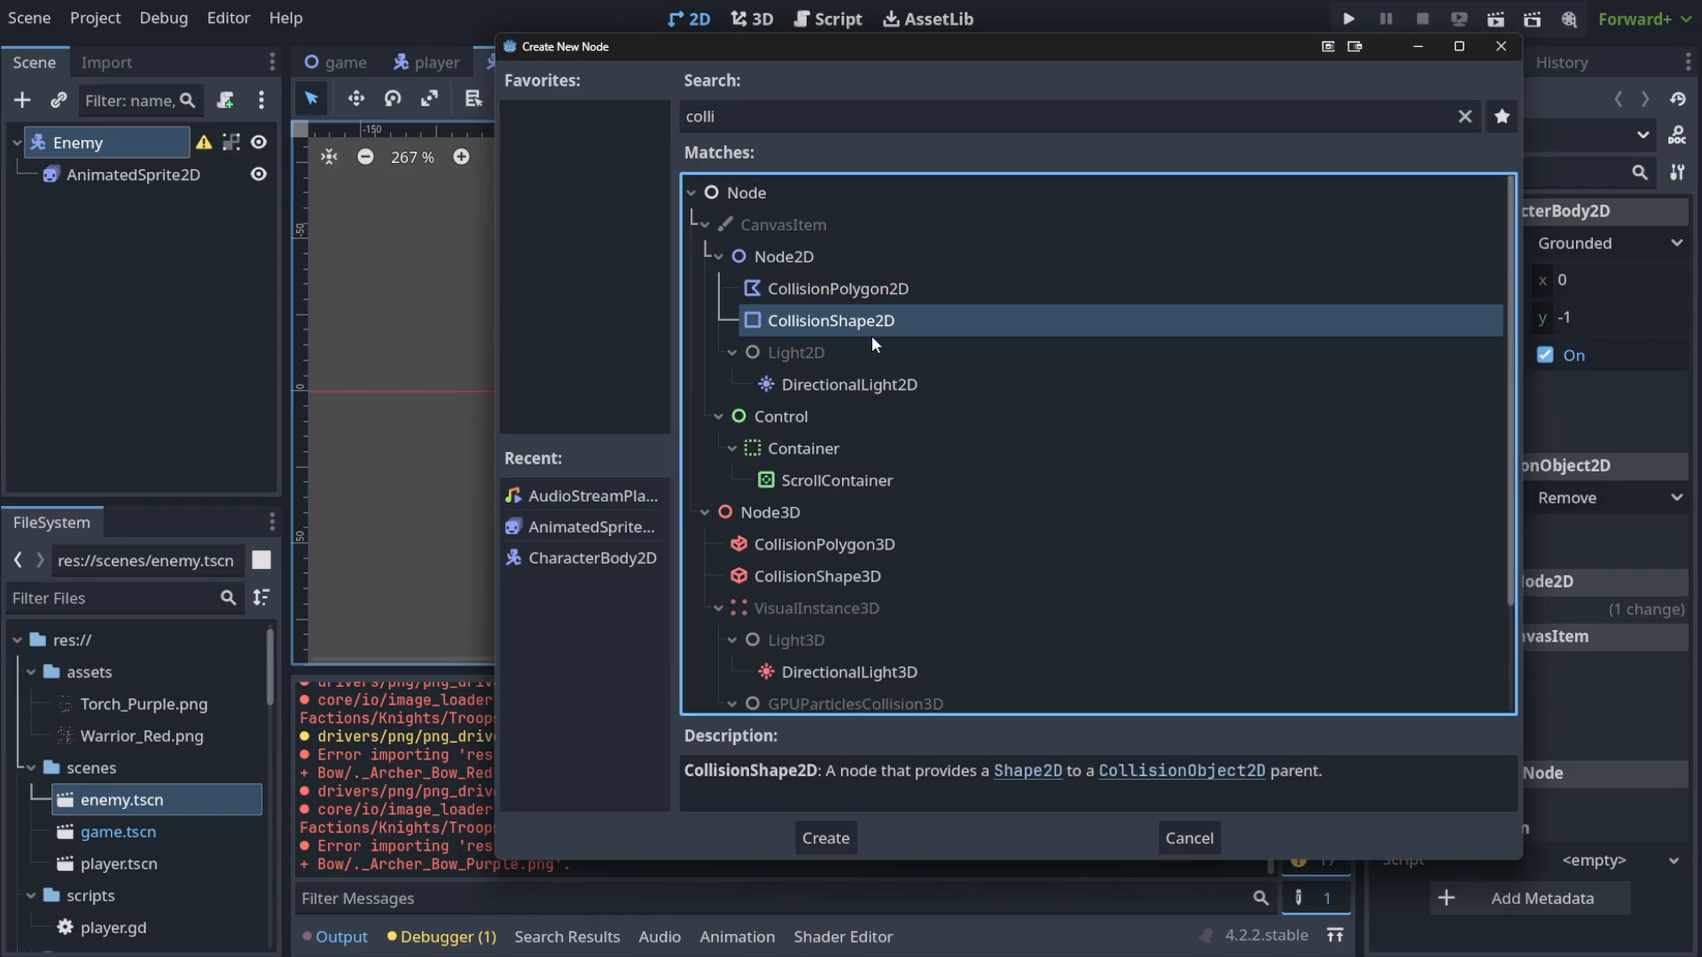
click(822, 834)
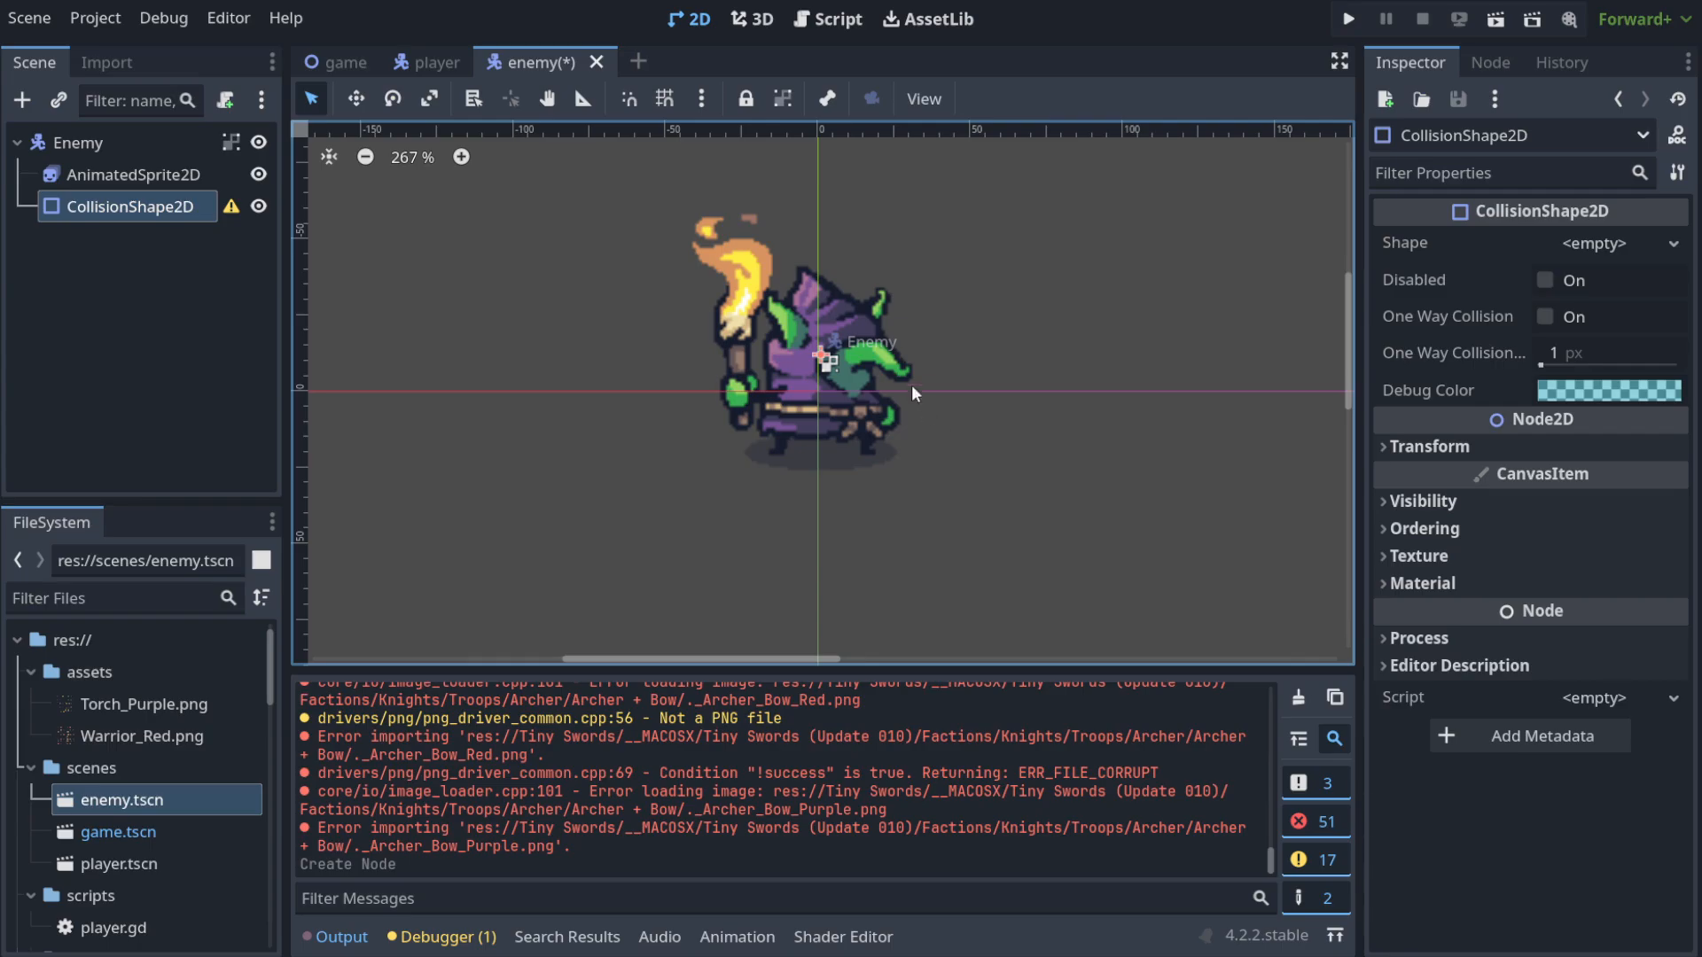
Read the collision node's warning, assign it a new CircleShape2D, and enlarge the circle over the enemy's body.
click(232, 206)
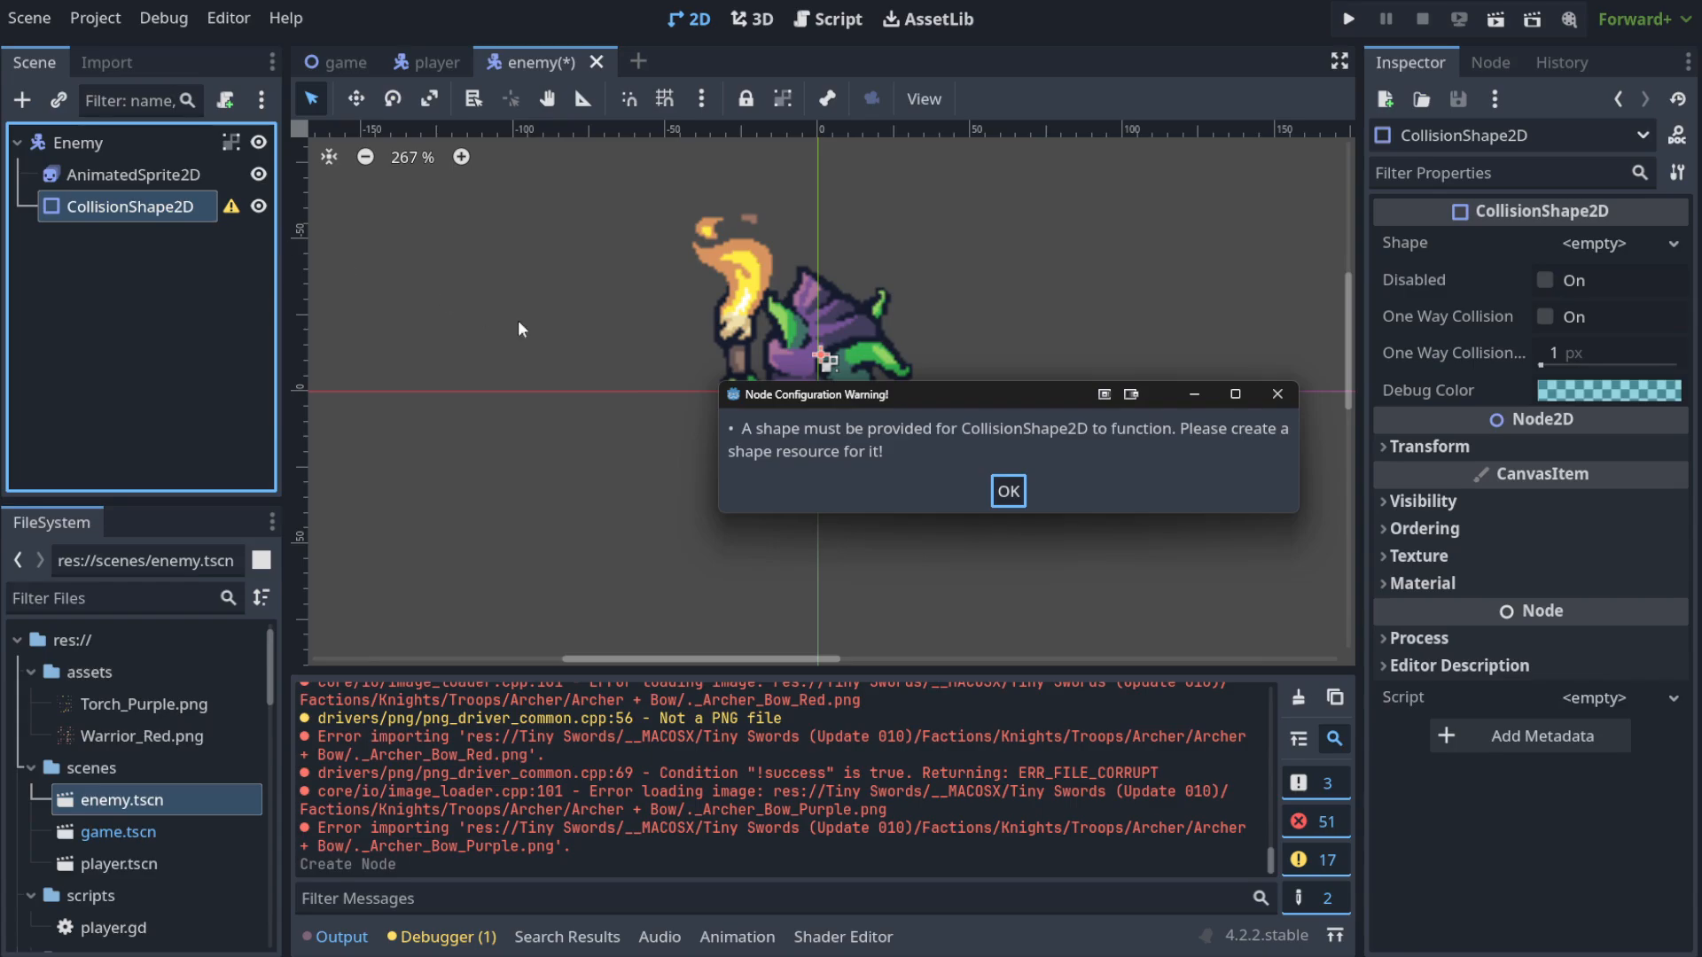
click(1007, 492)
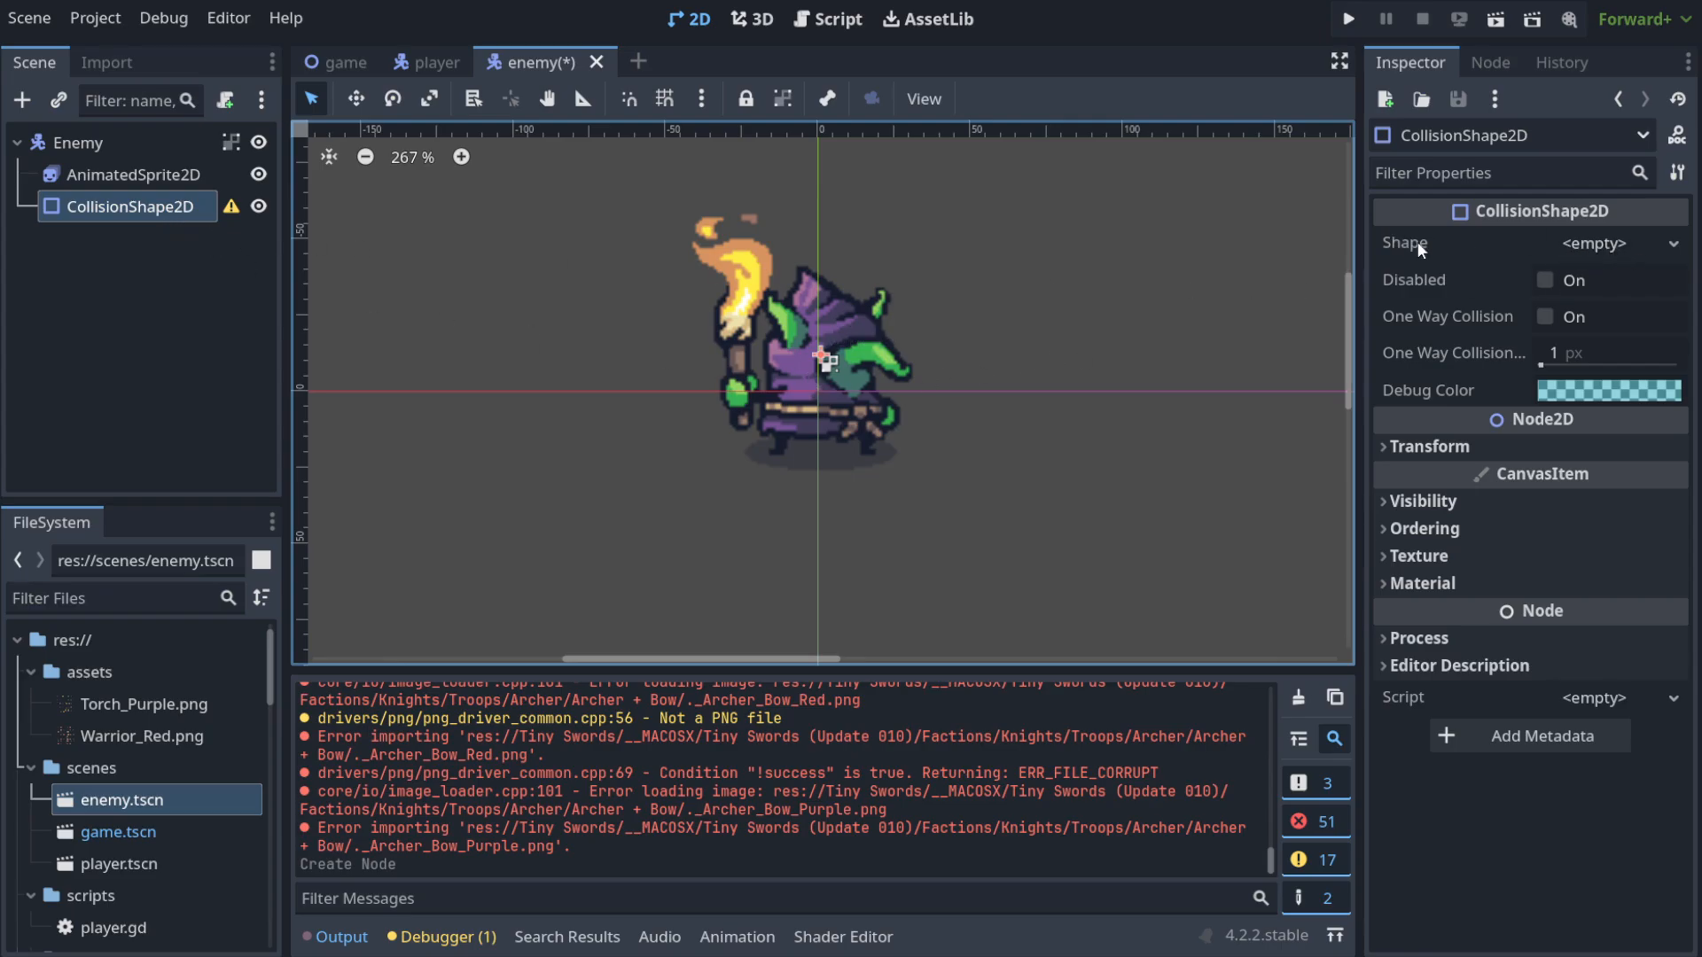
click(1623, 244)
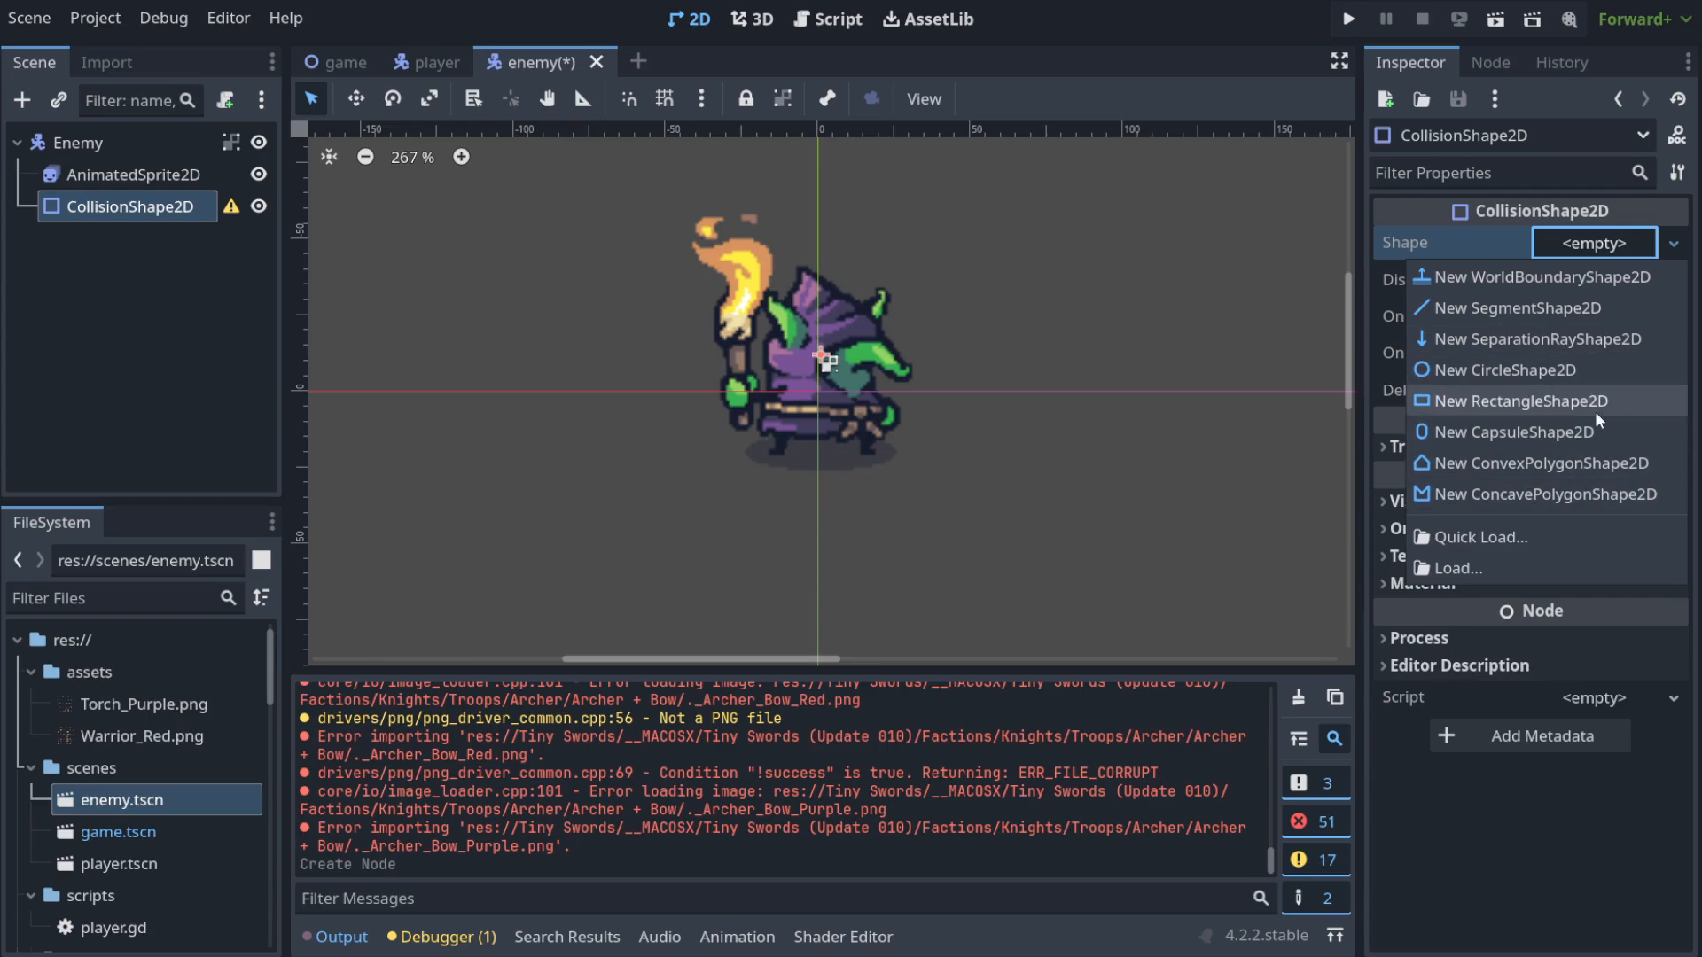
click(1576, 372)
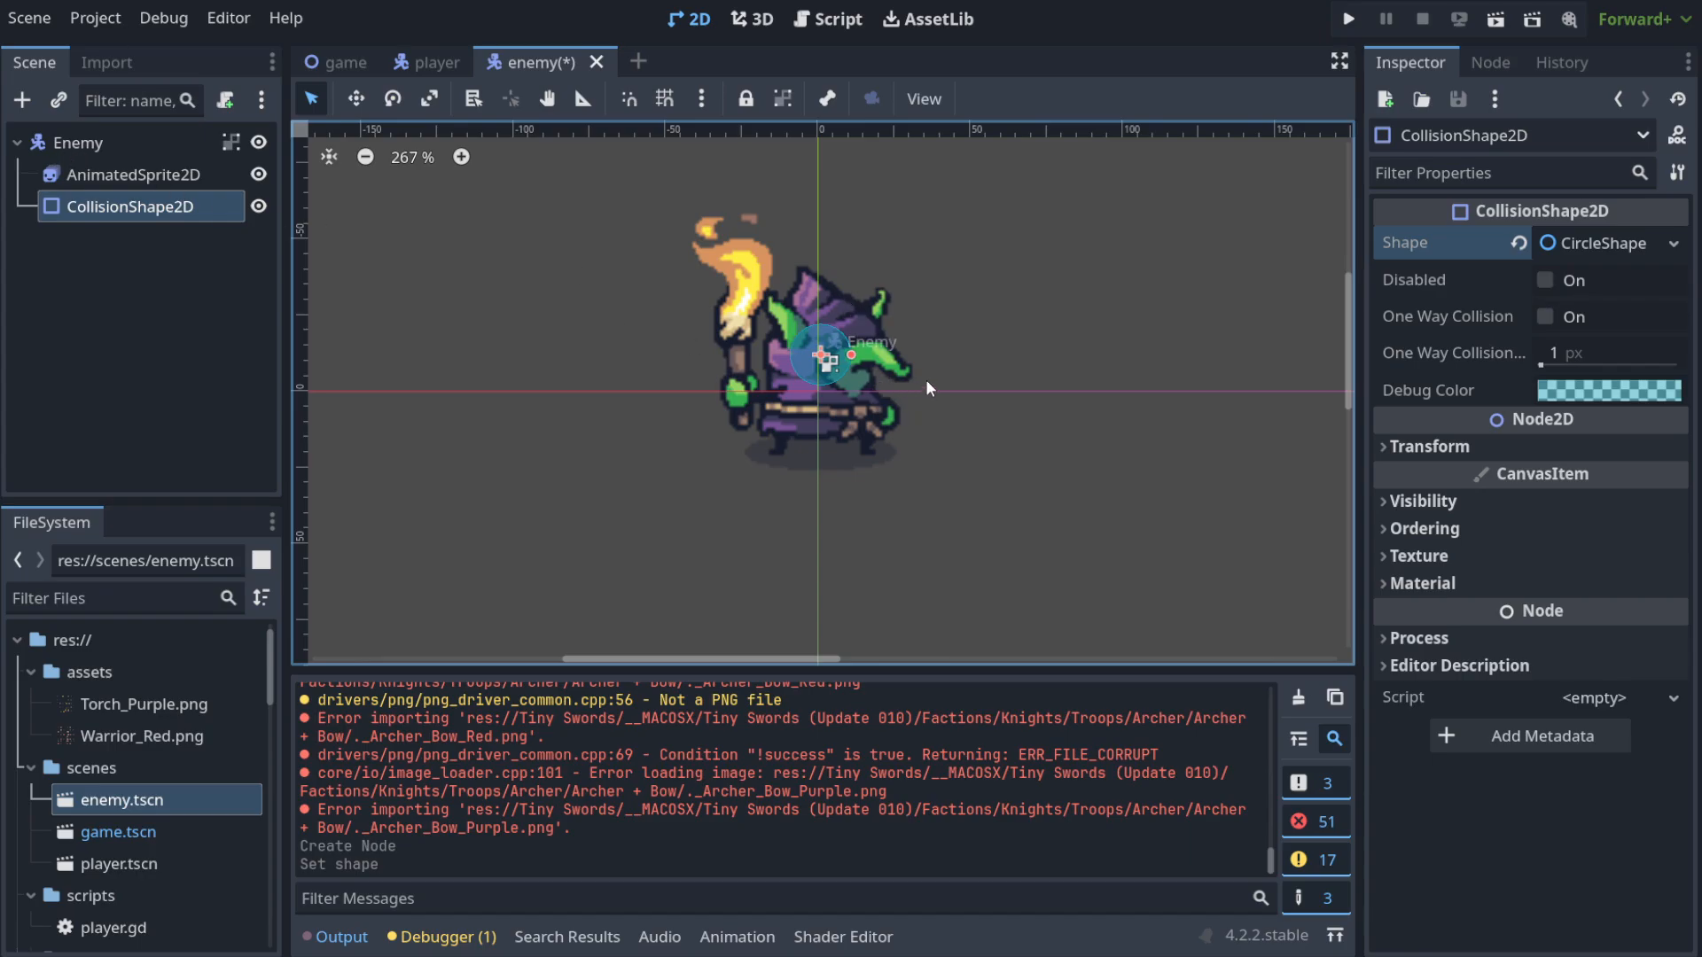
mouse_move(851, 354)
mouse_down()
mouse_move(880, 363)
mouse_move(863, 369)
mouse_up()
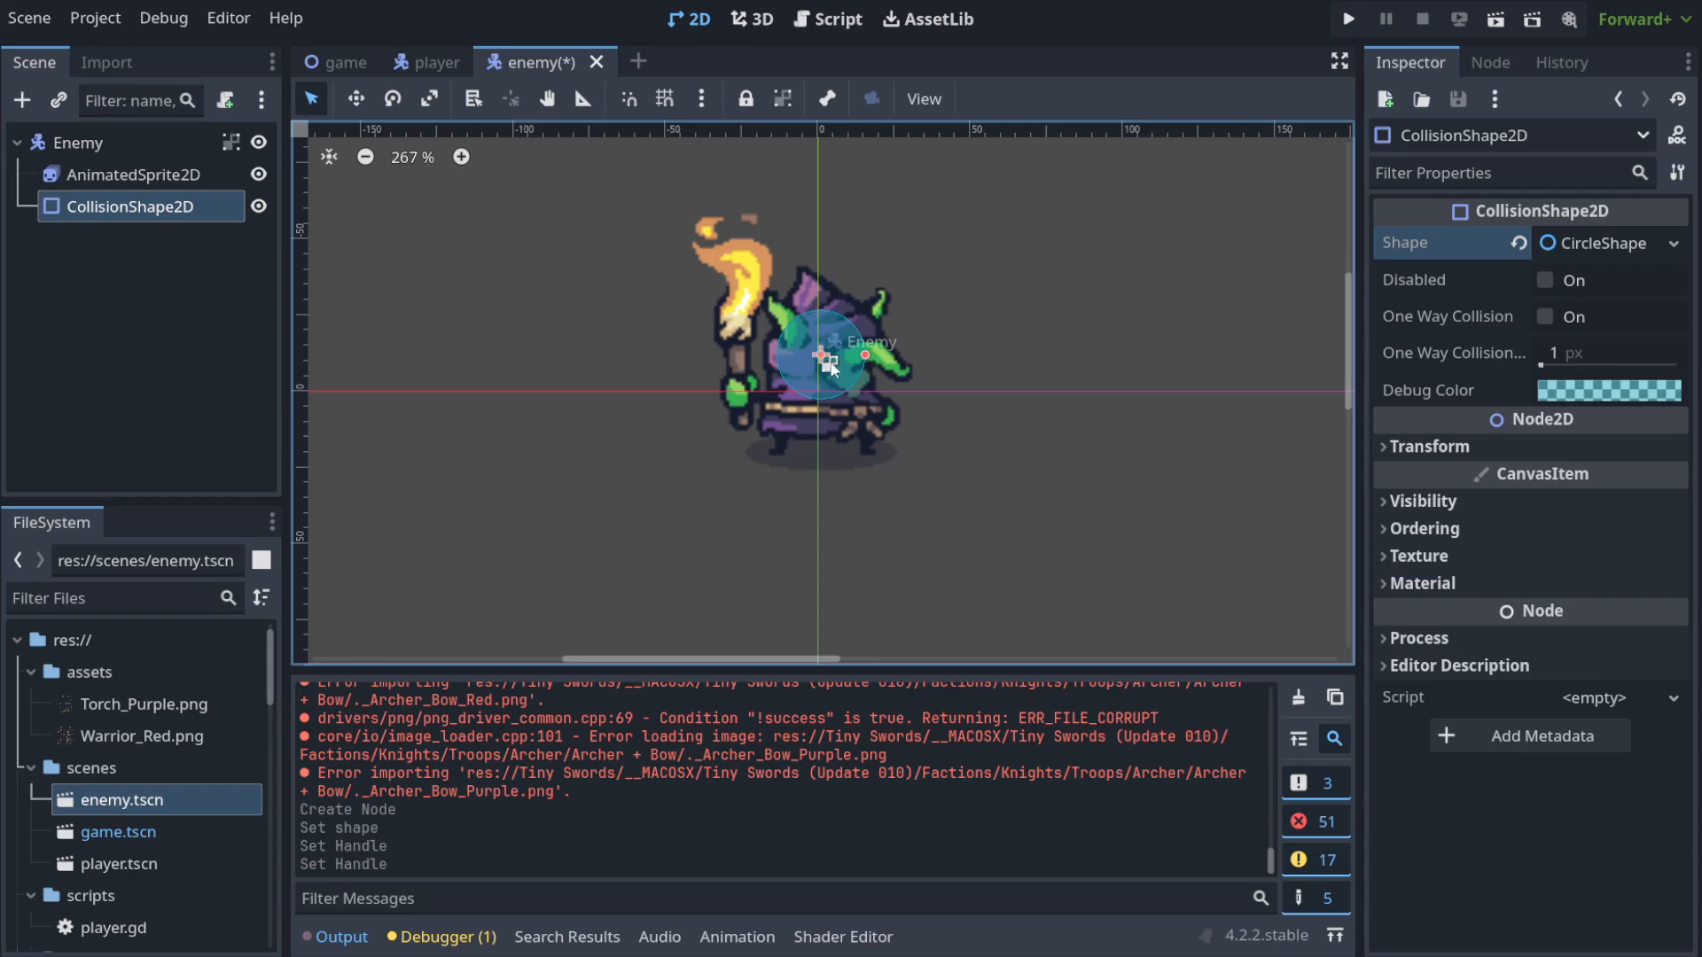
drag(820, 364, 825, 389)
key(ctrl+z)
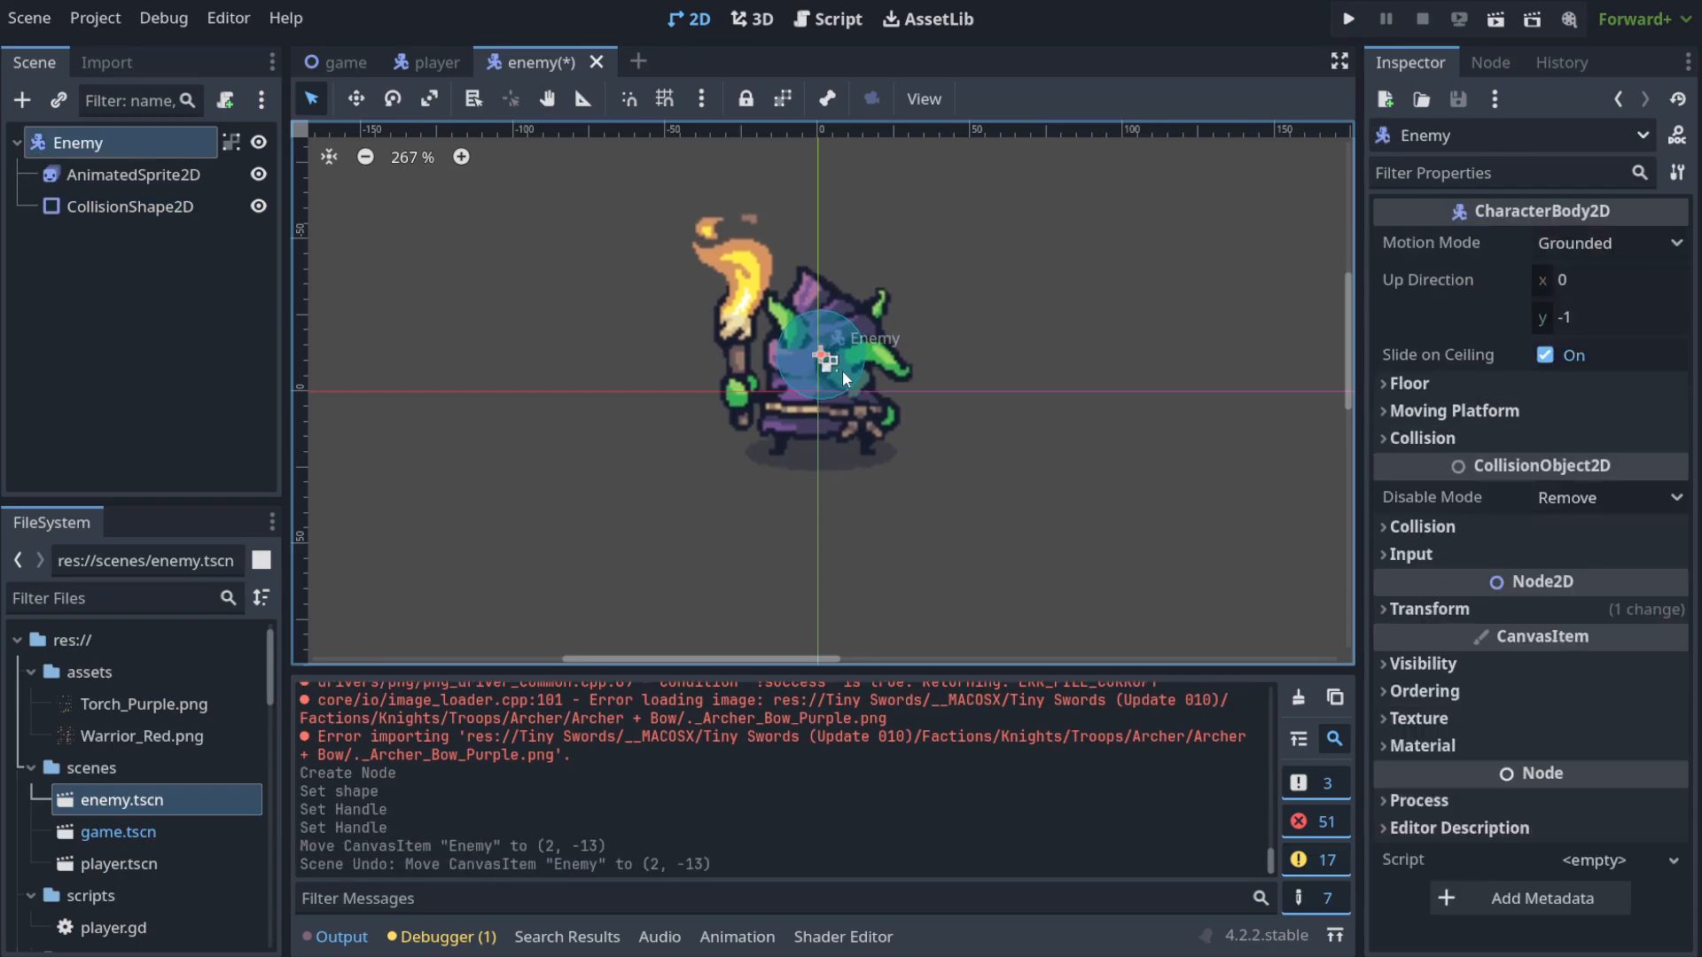
key(ctrl+z)
key(ctrl+shift+z)
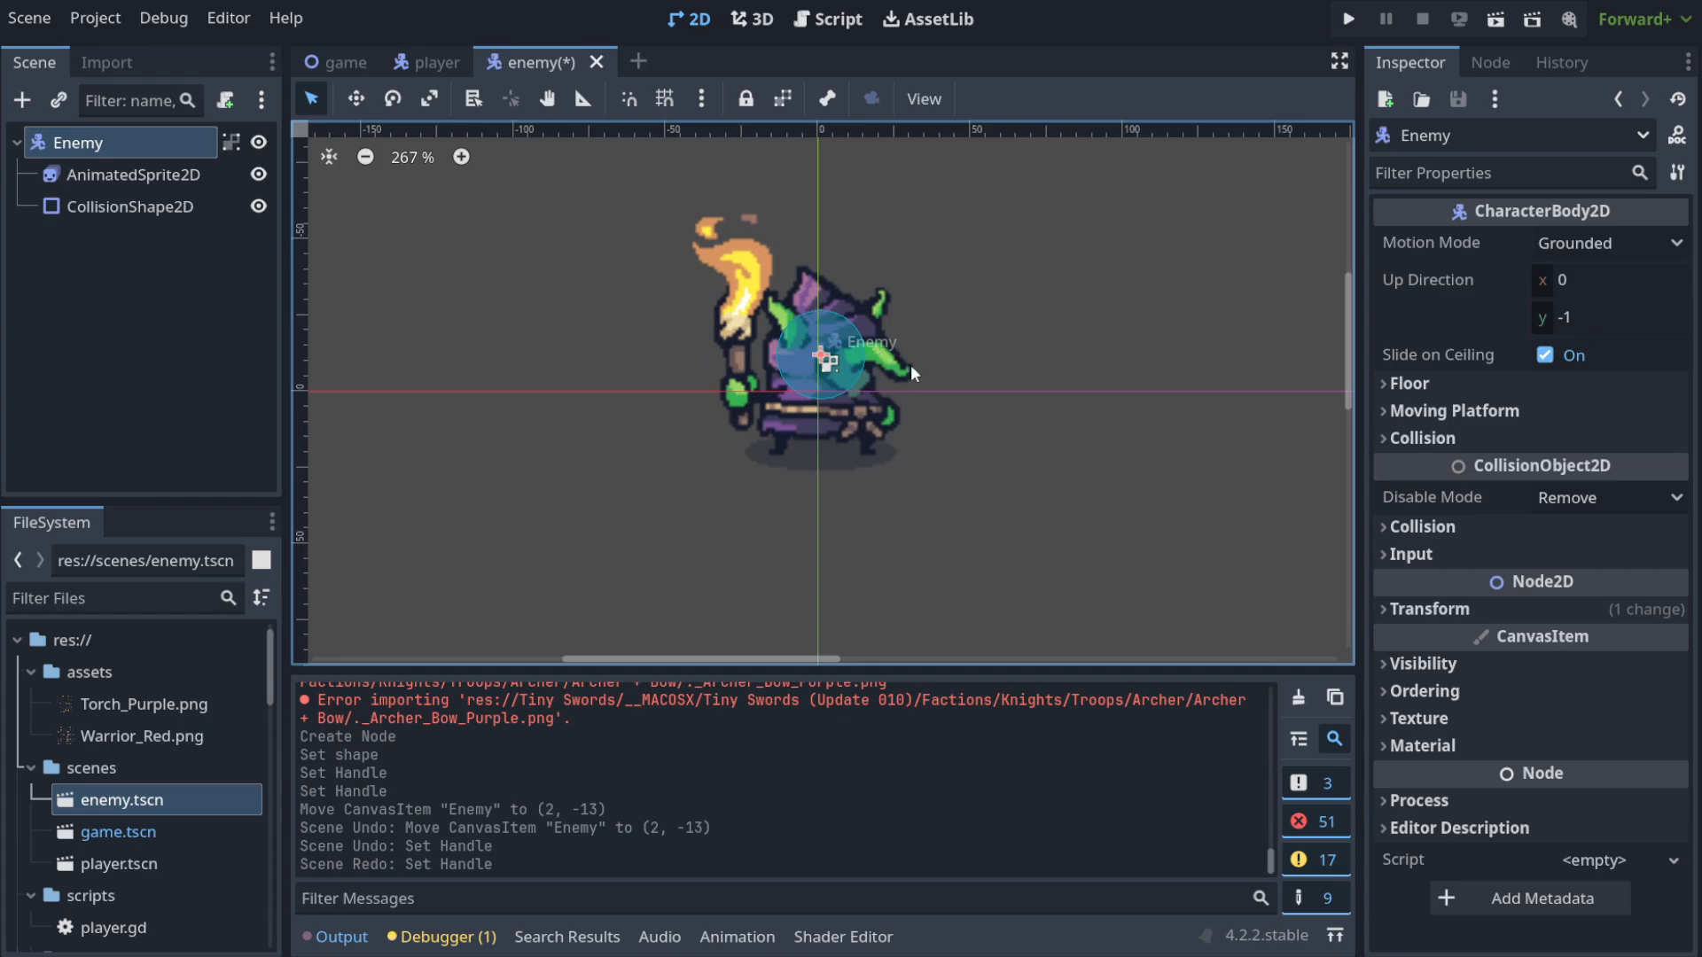
Ungroup the Enemy node, then shift its CollisionShape2D down to (0, 7) and save the scene.
click(232, 142)
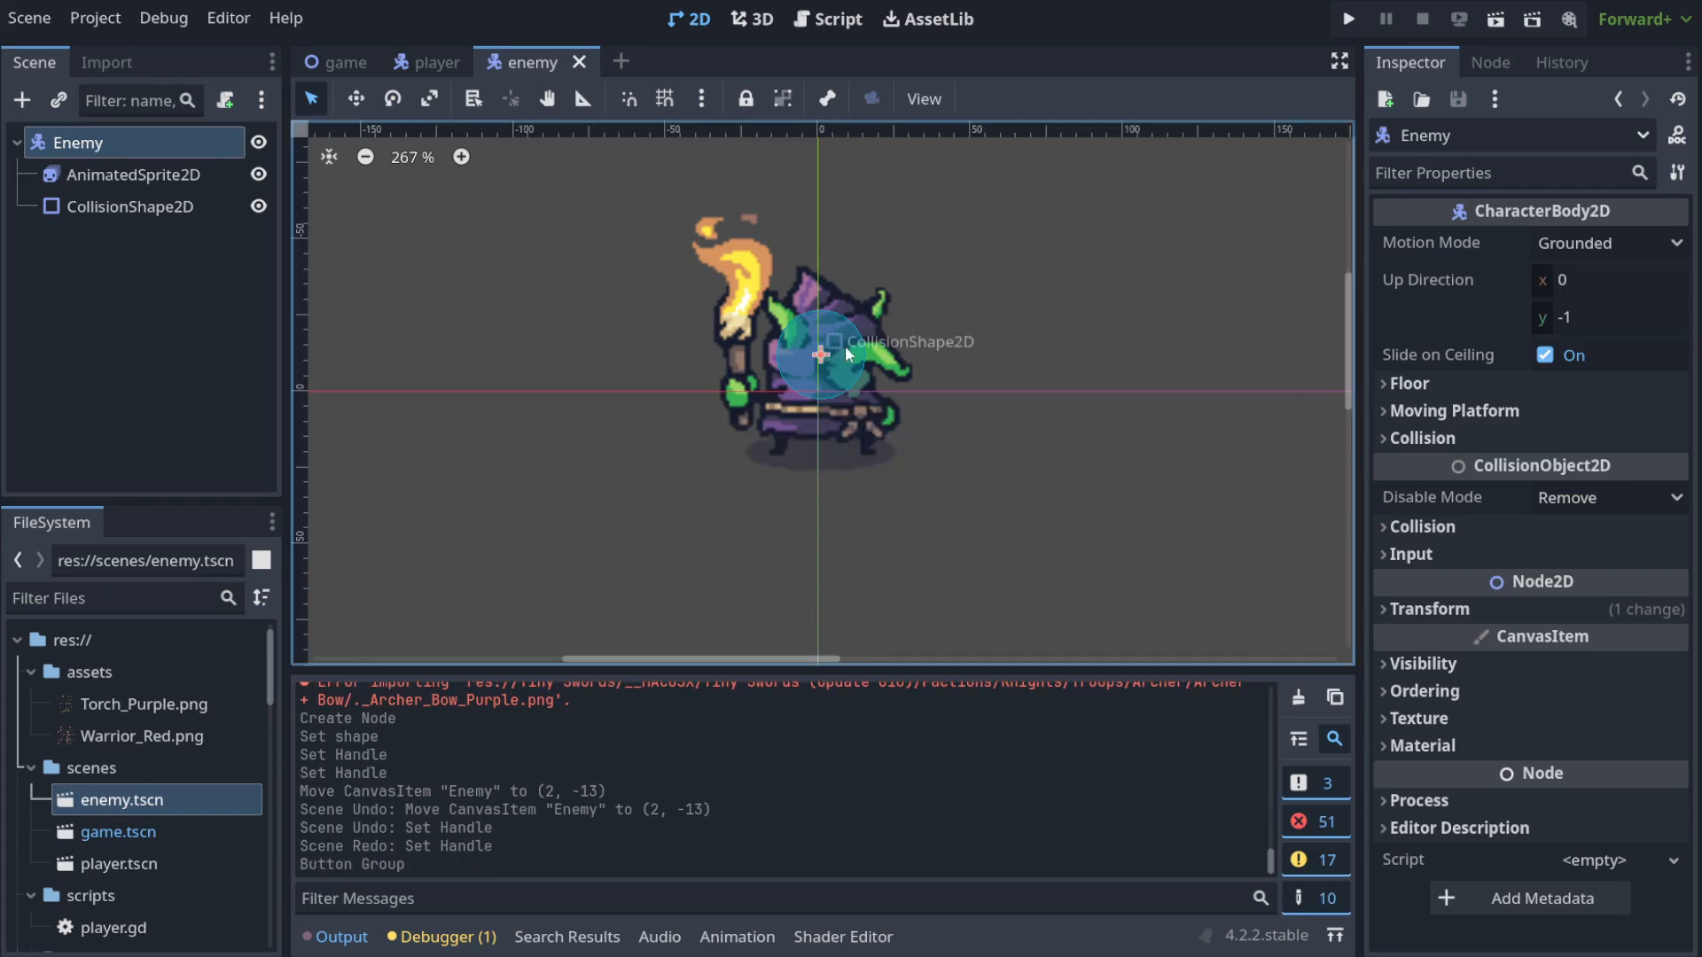
mouse_move(817, 355)
mouse_down()
mouse_move(816, 328)
mouse_move(820, 382)
mouse_up()
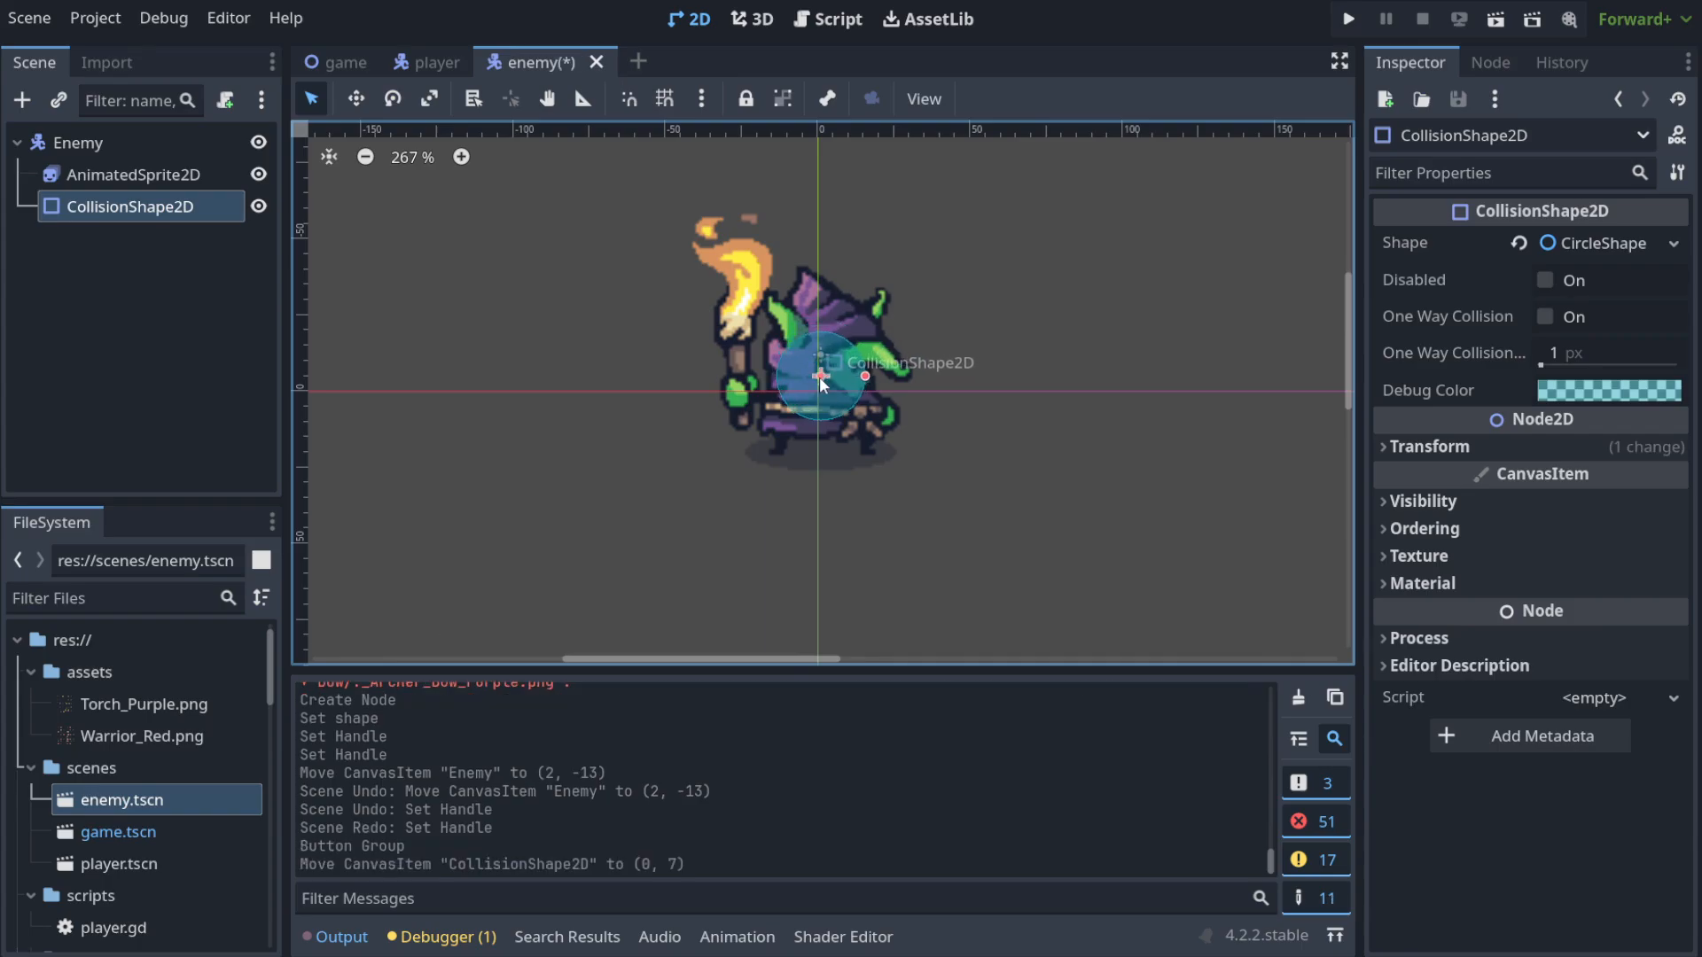
key(ctrl+s)
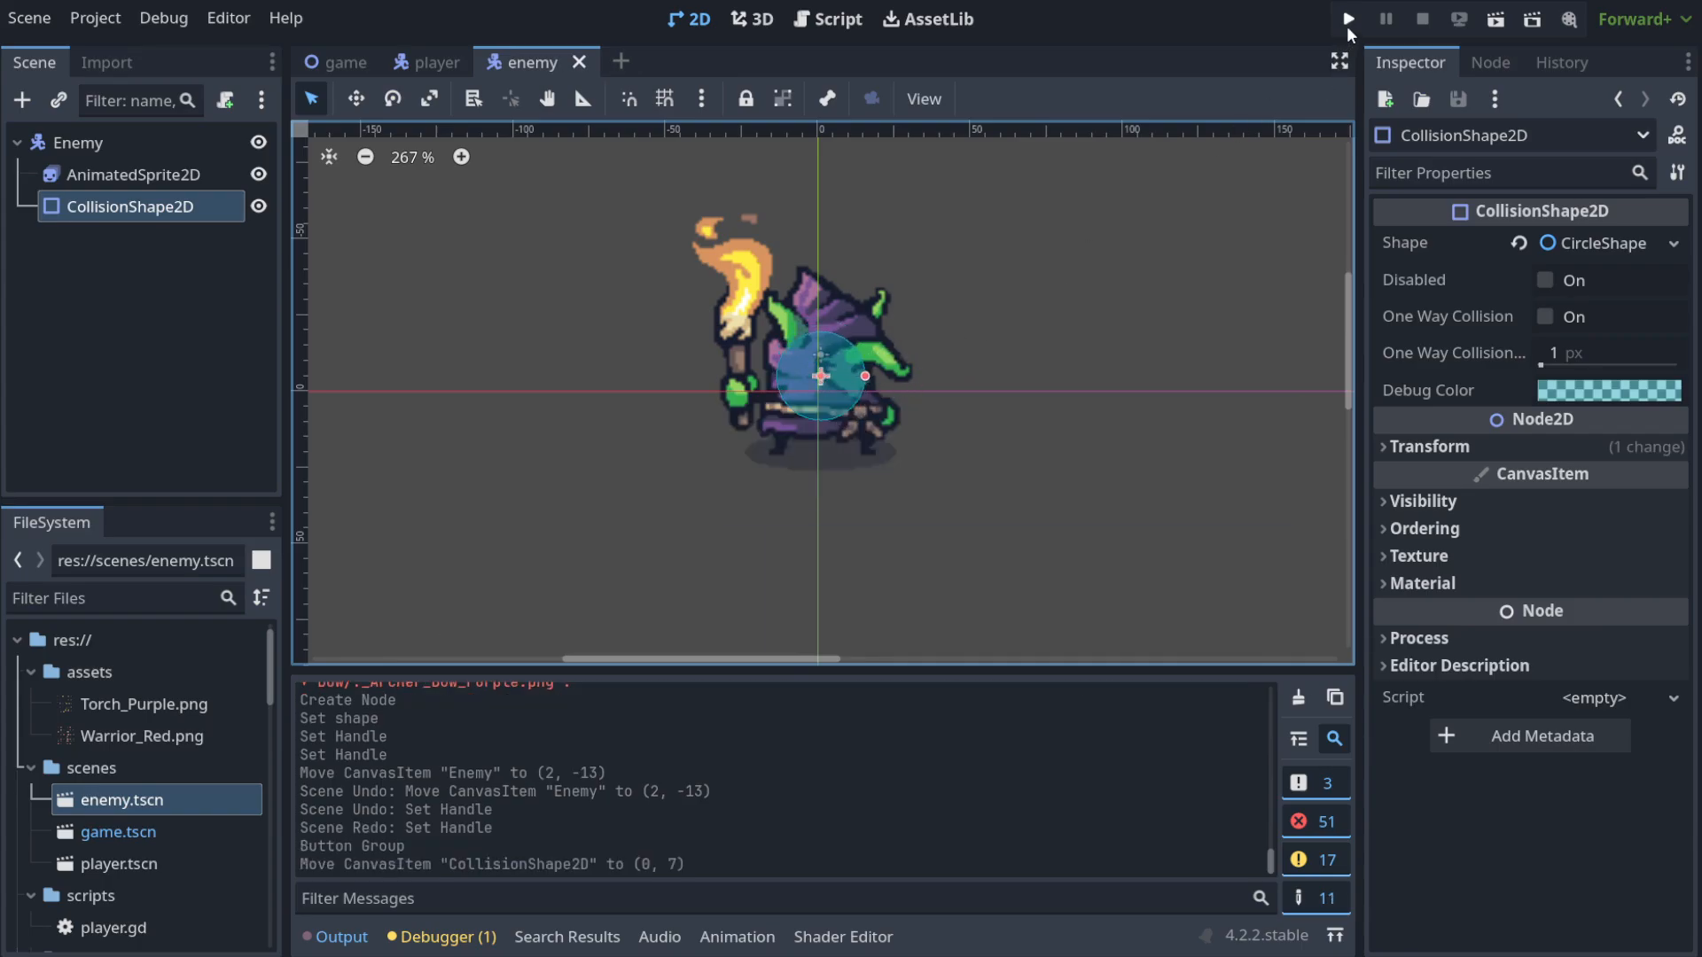
Run the project to test the player against the enemies' new collision shapes, and close the game.
click(1348, 19)
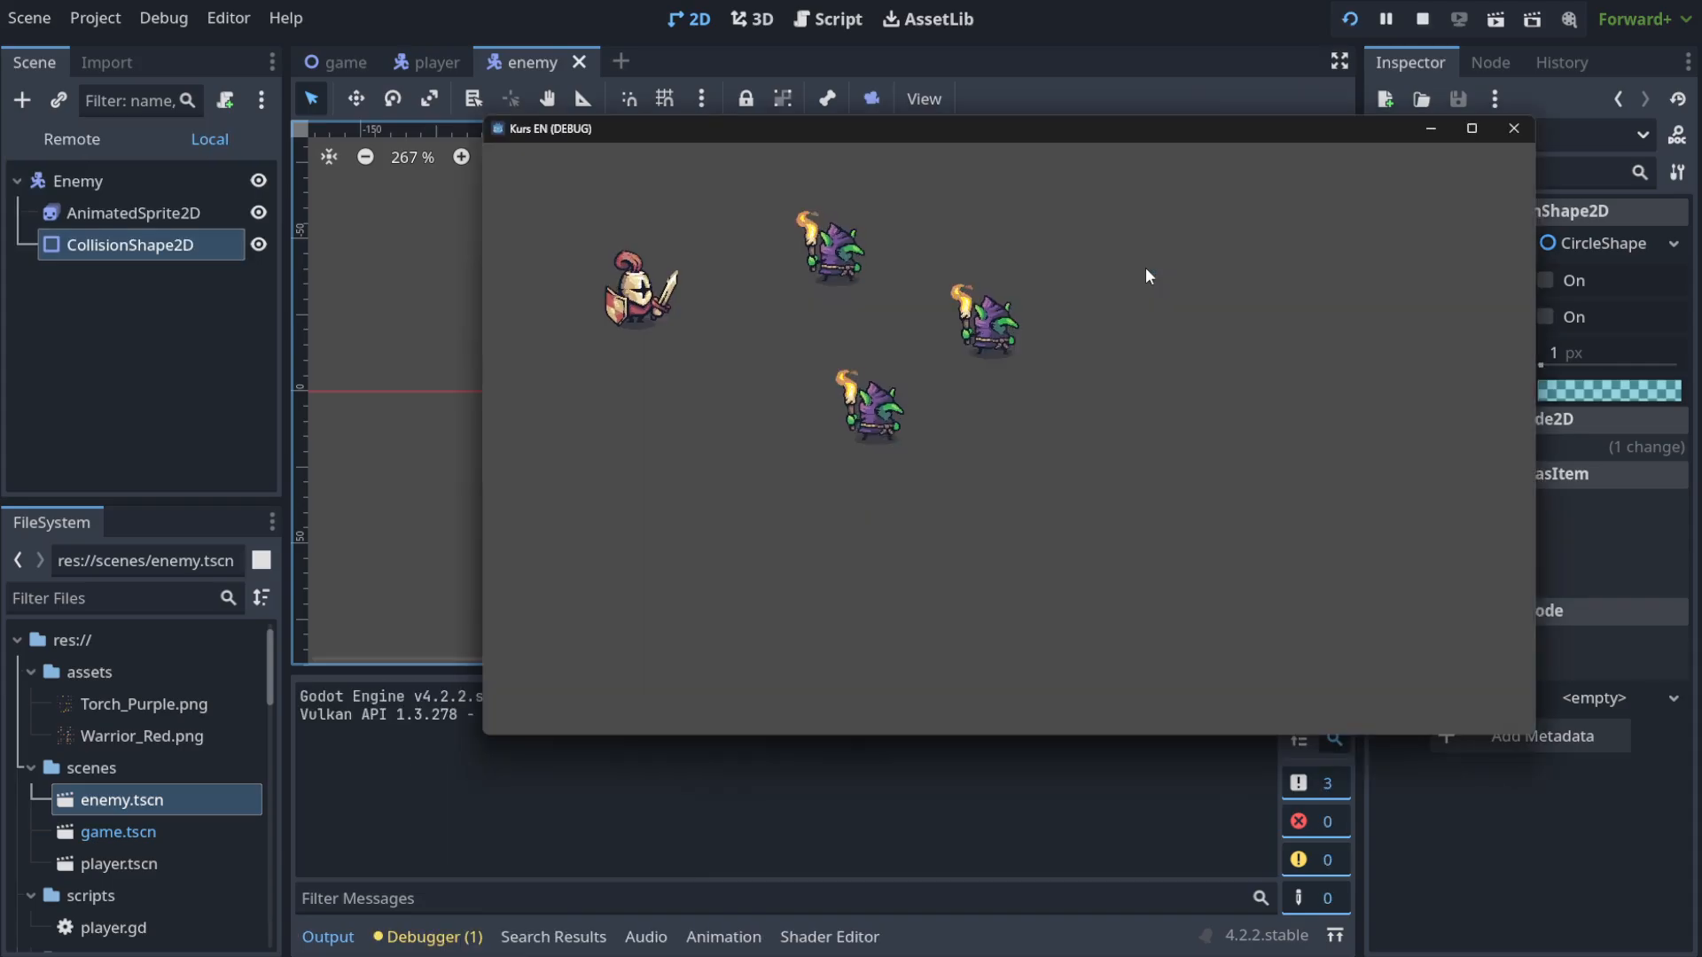
key(Right)
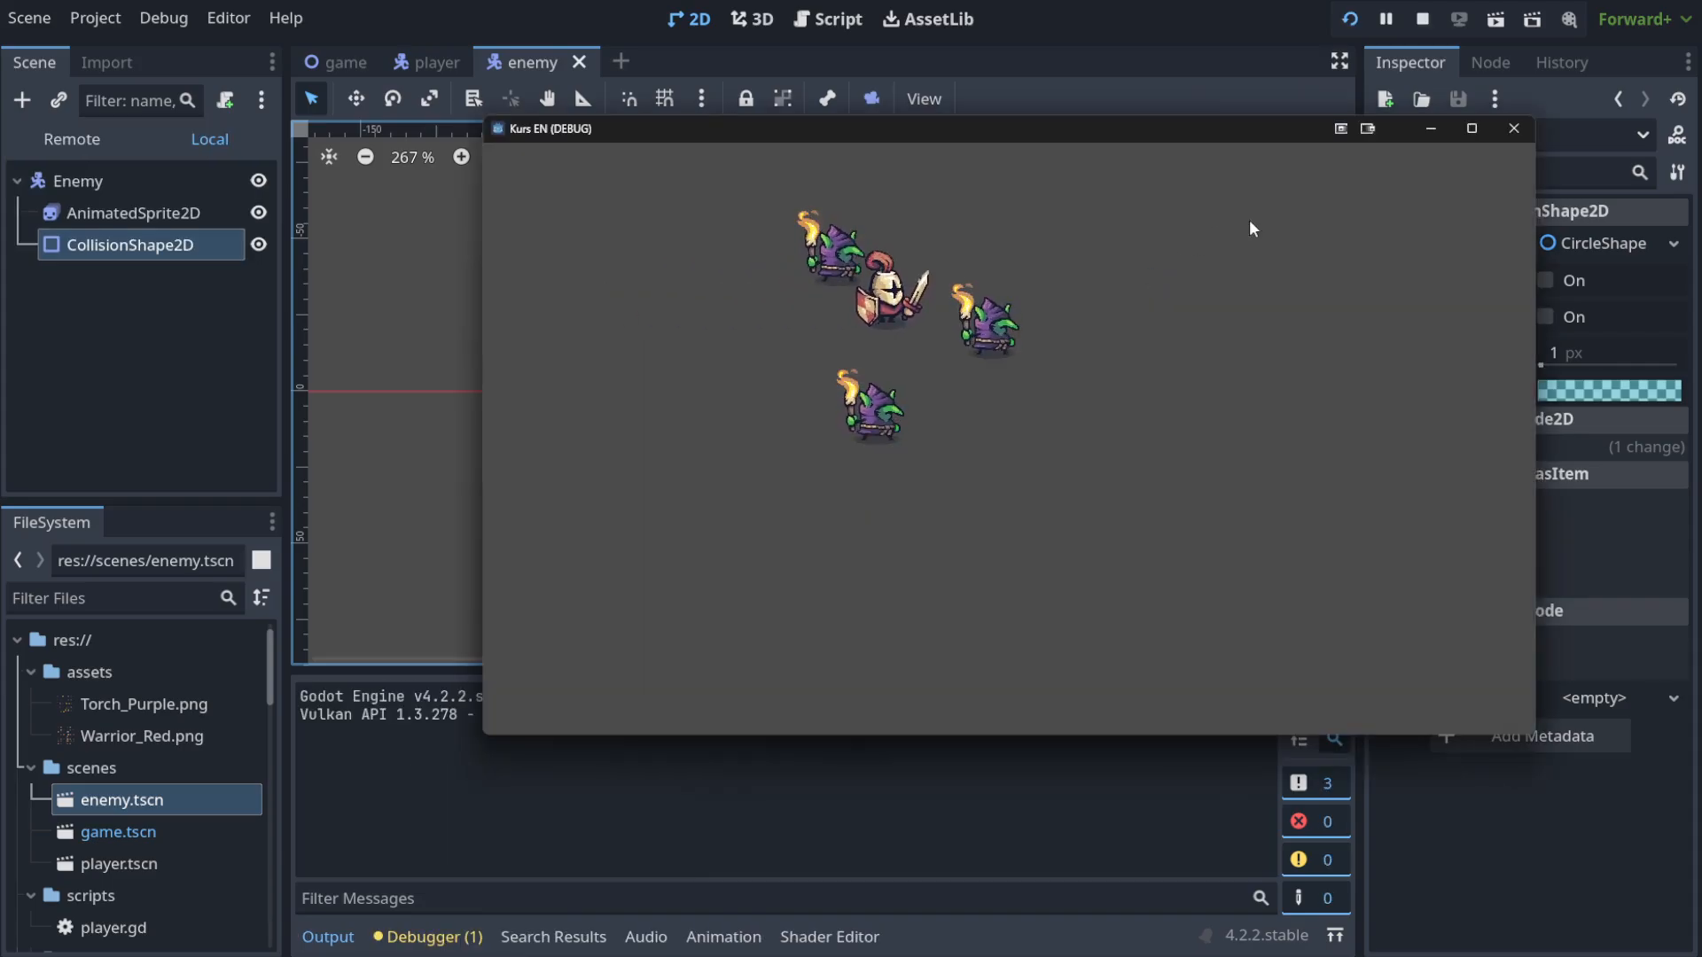
click(1514, 129)
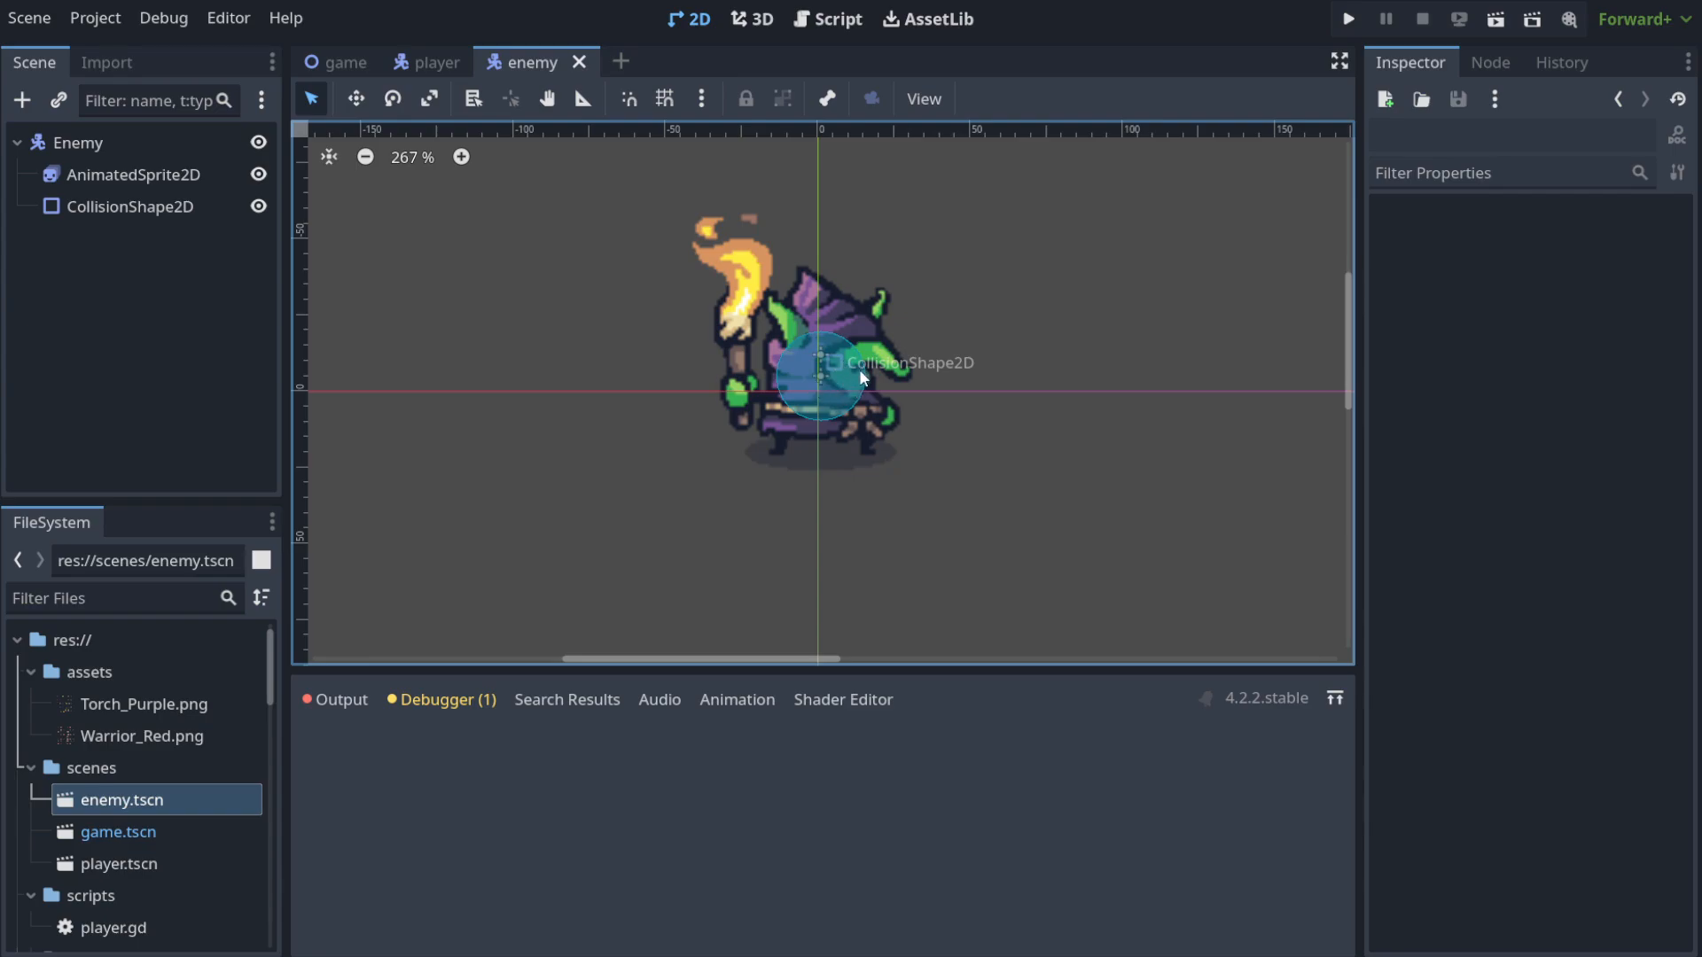
Go through the game scene to the Player's own scene and add a CollisionShape2D child node to its root.
click(326, 72)
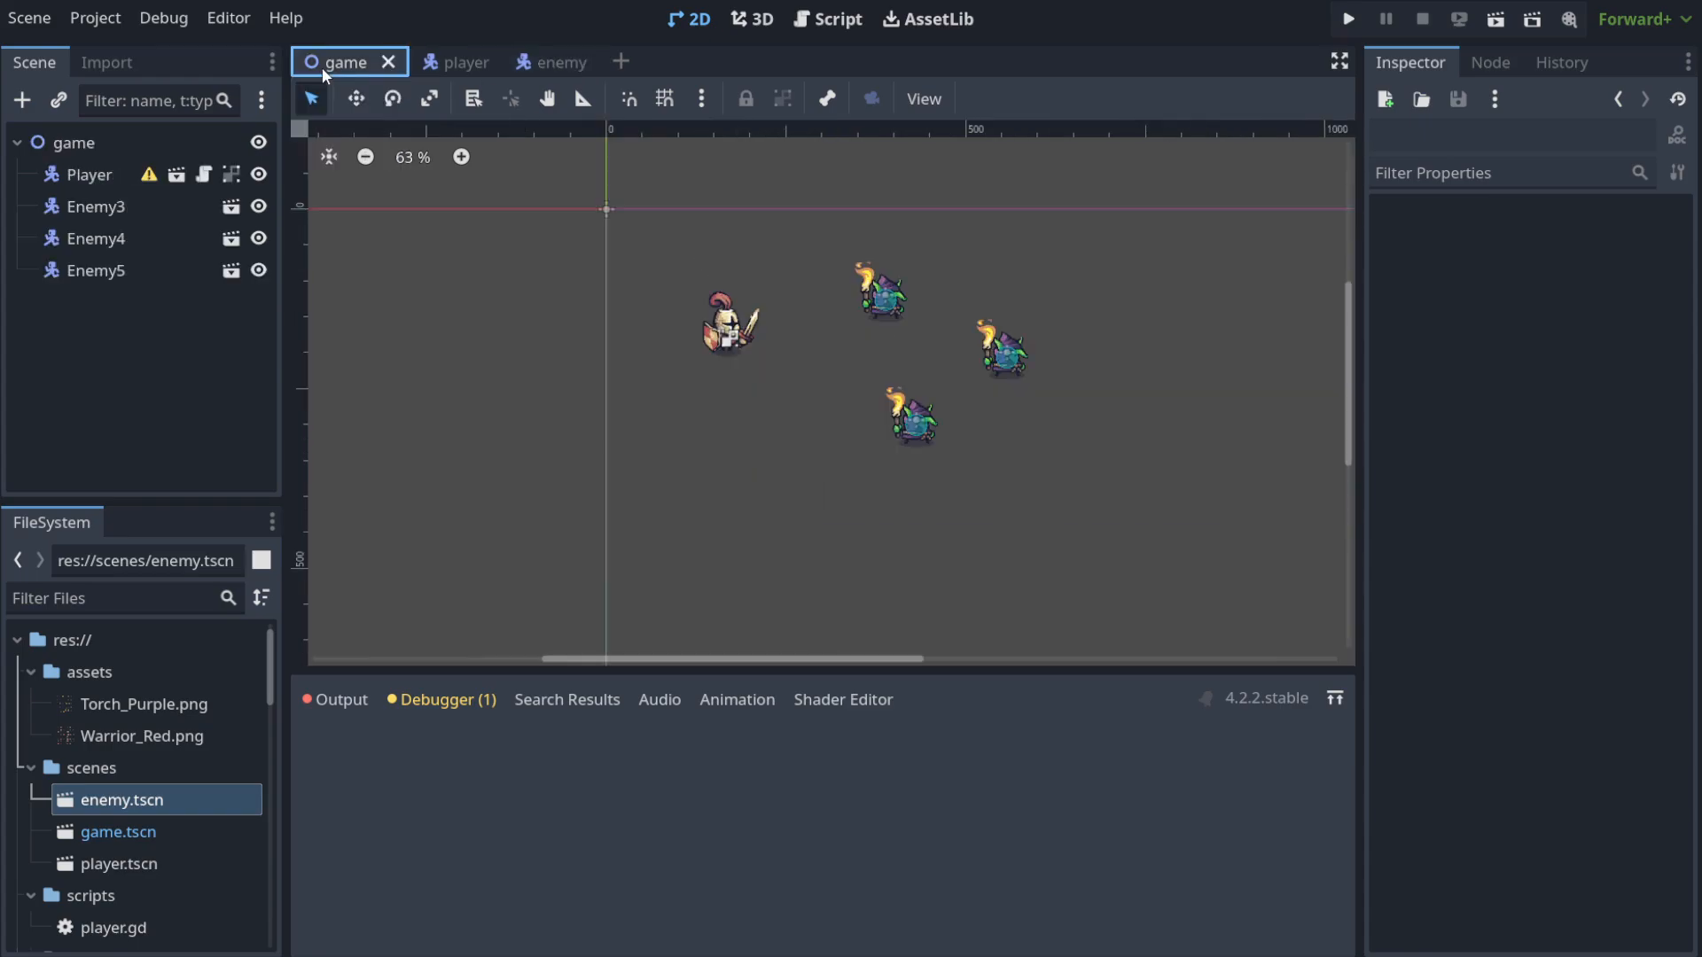
scroll(847, 356, up, 1)
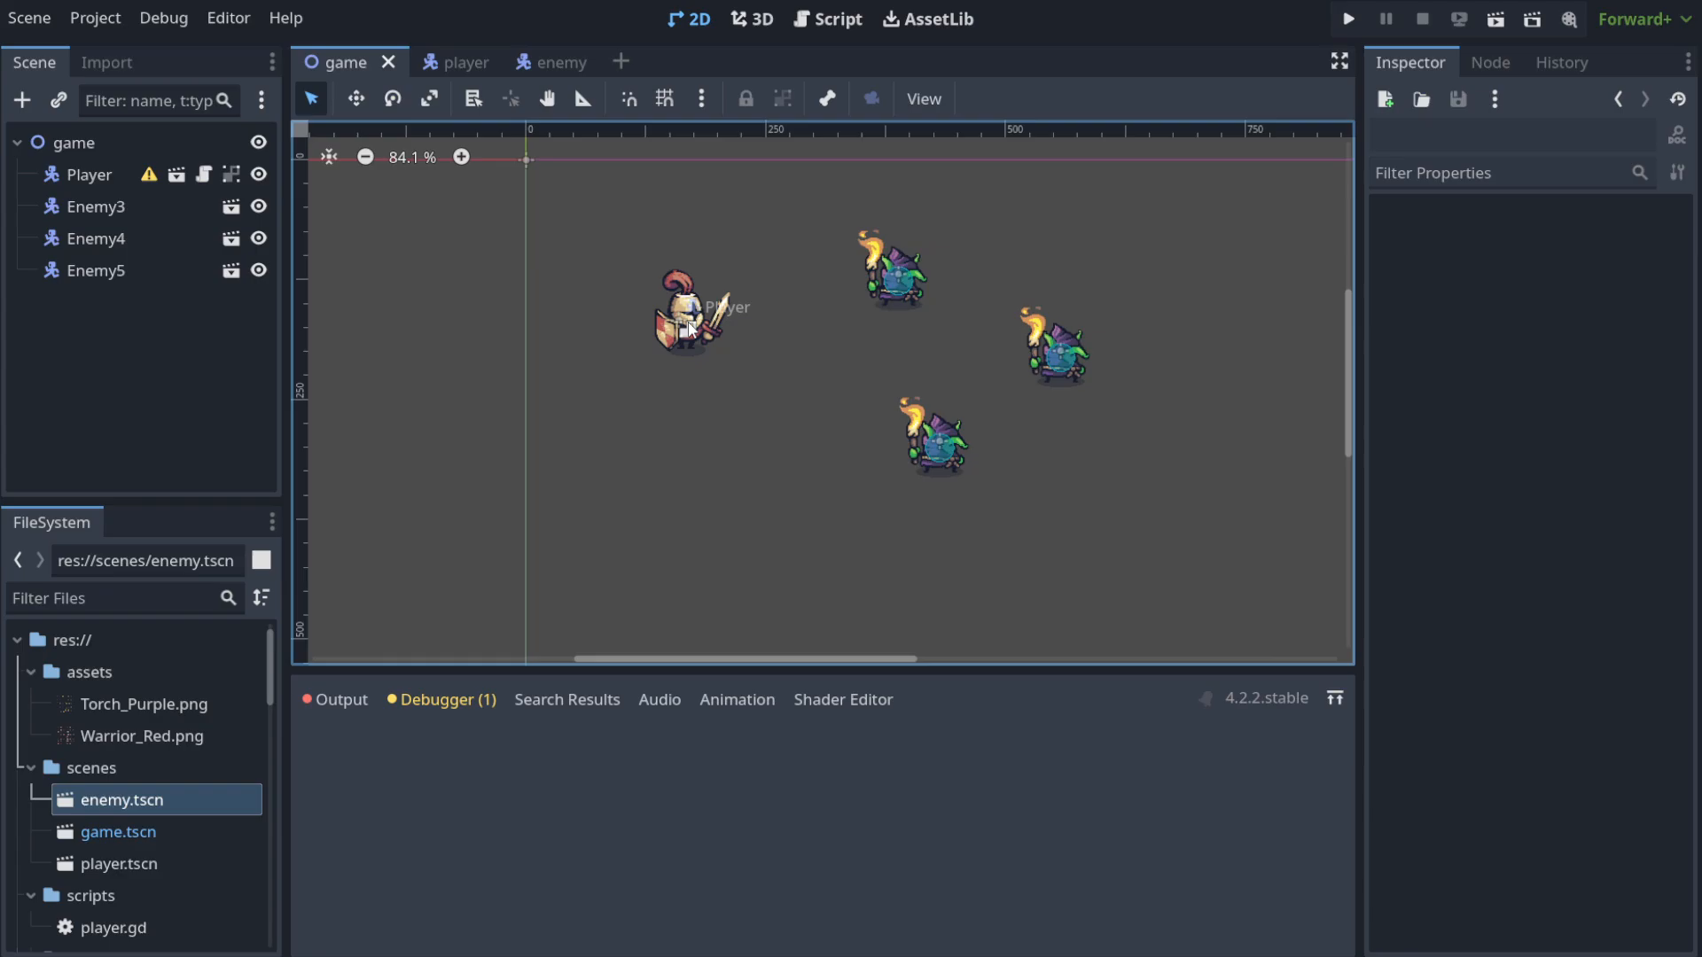
click(92, 177)
click(178, 174)
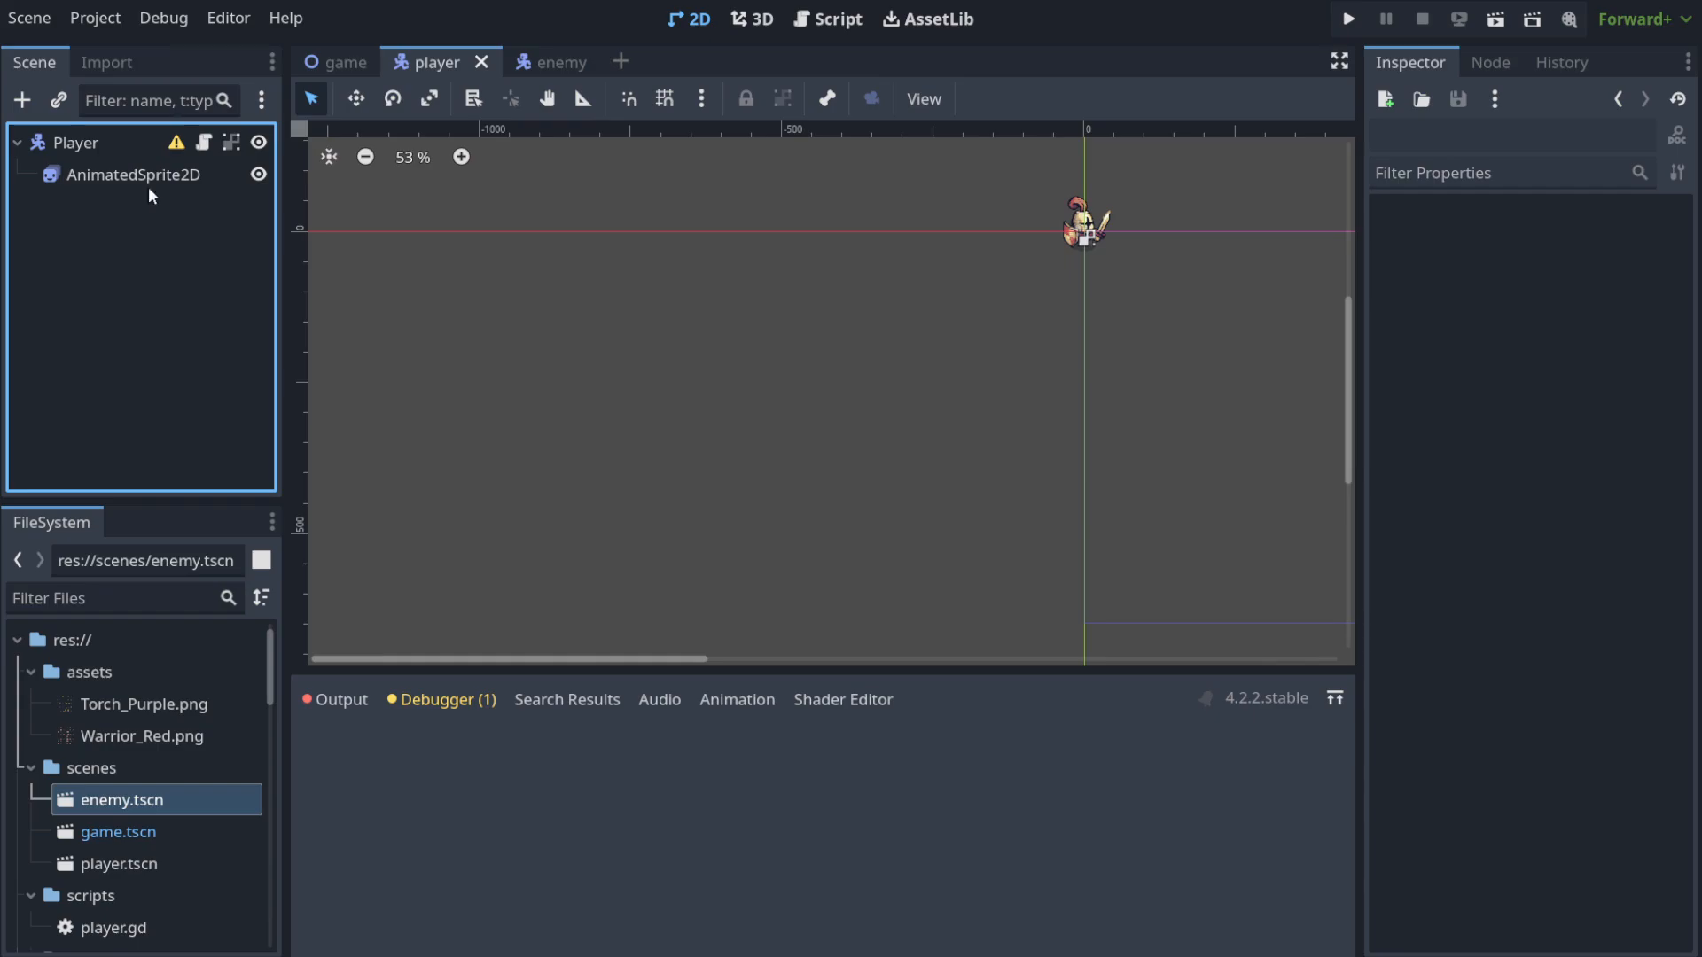
click(82, 142)
key(ctrl+a)
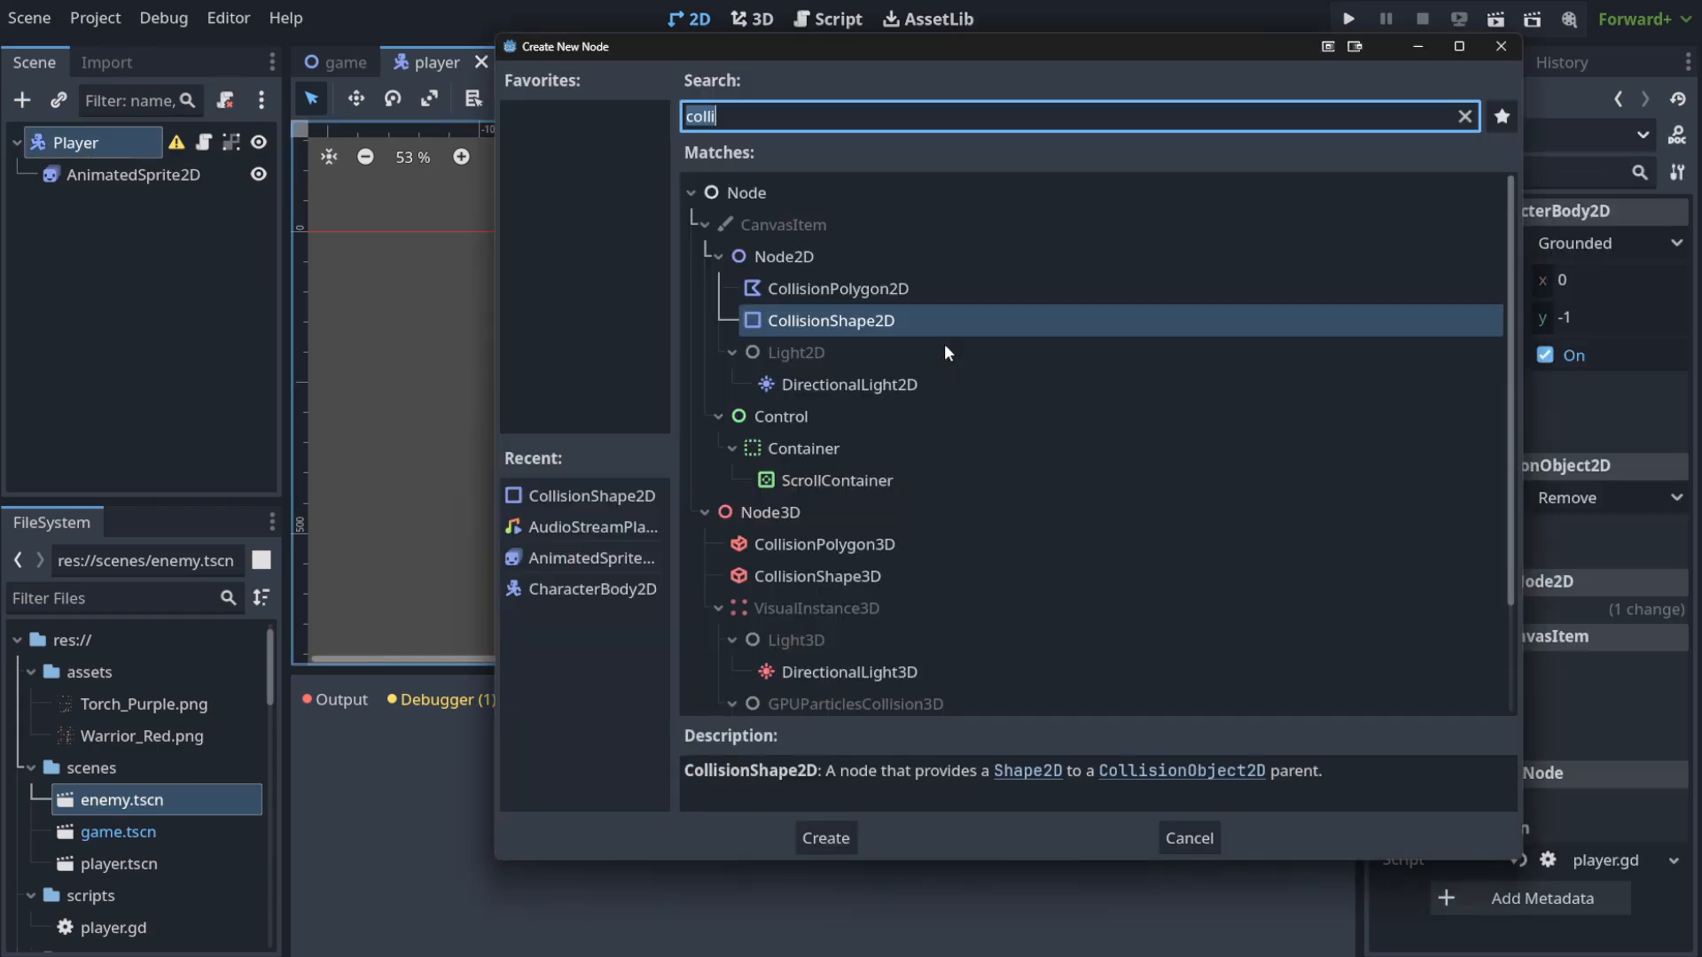
click(825, 838)
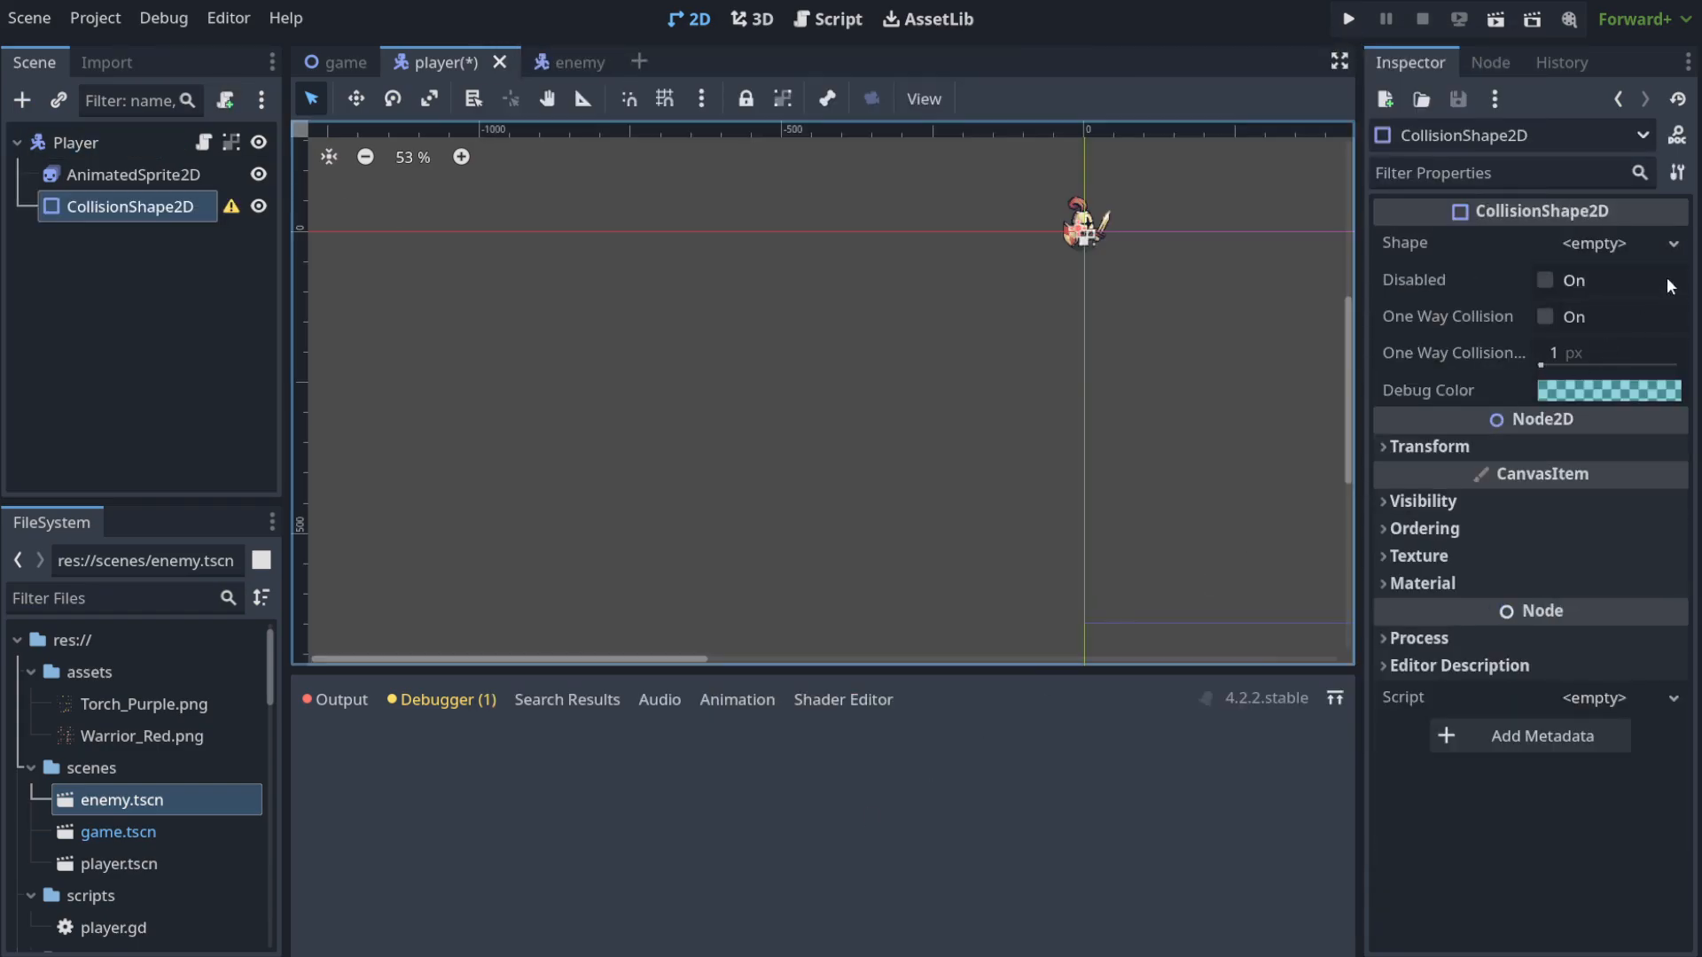
Assign a new CapsuleShape2D to the Player's CollisionShape2D.
click(1635, 243)
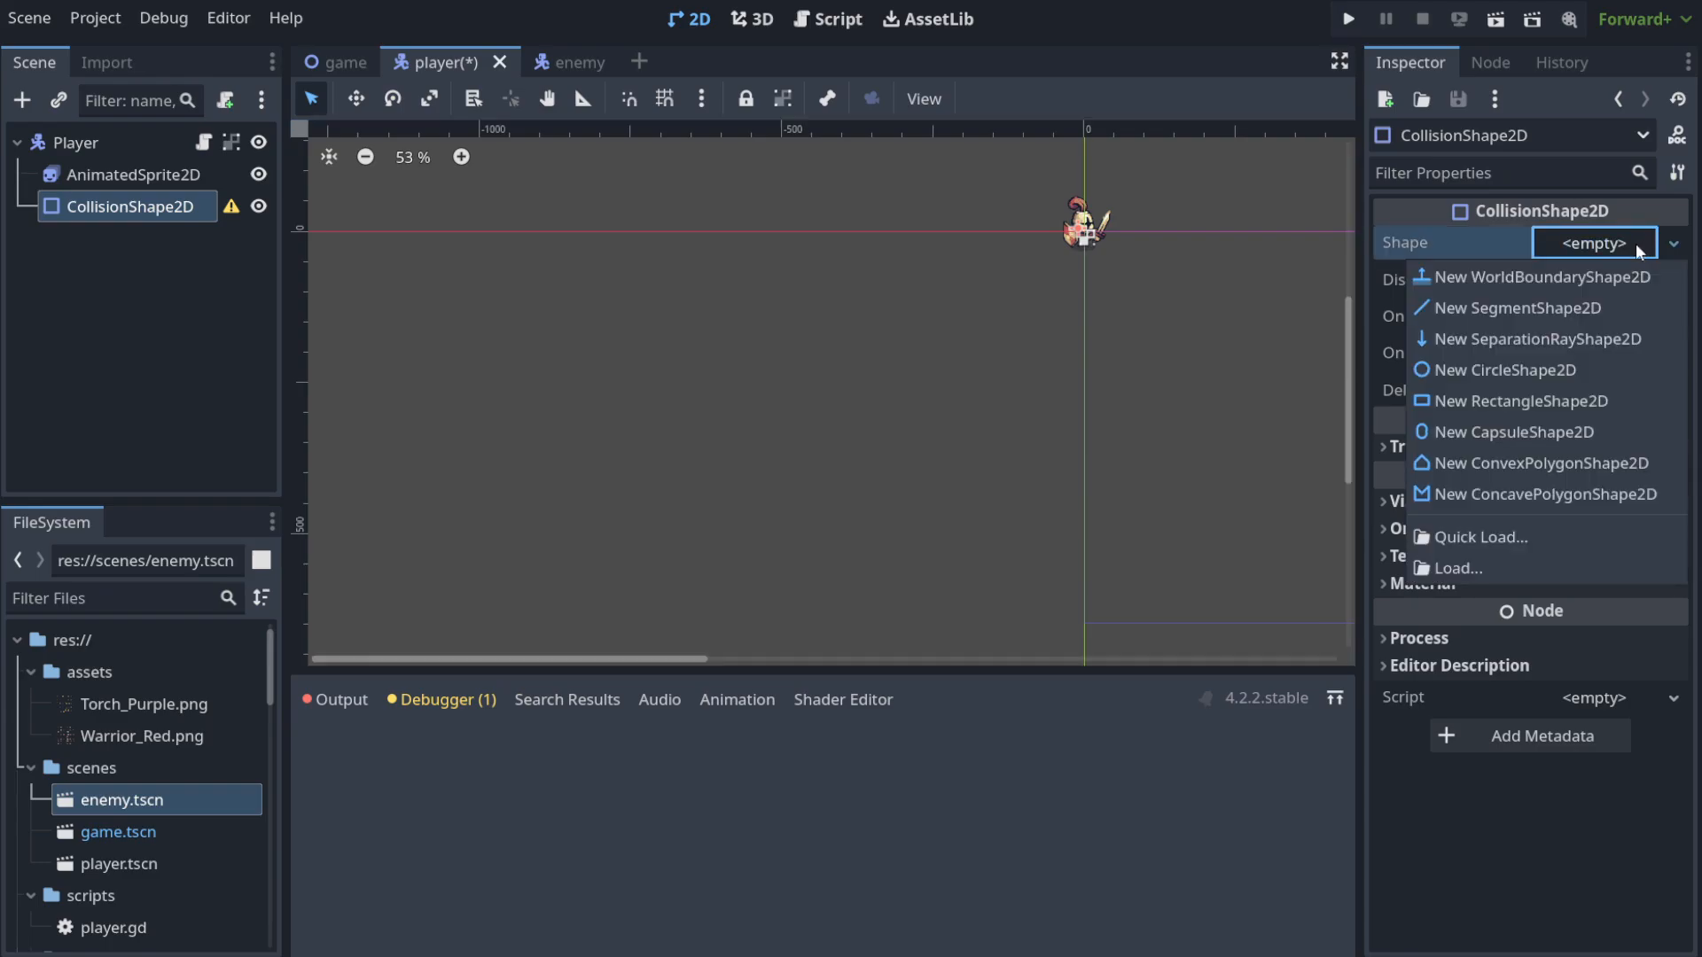
click(1546, 433)
key(f)
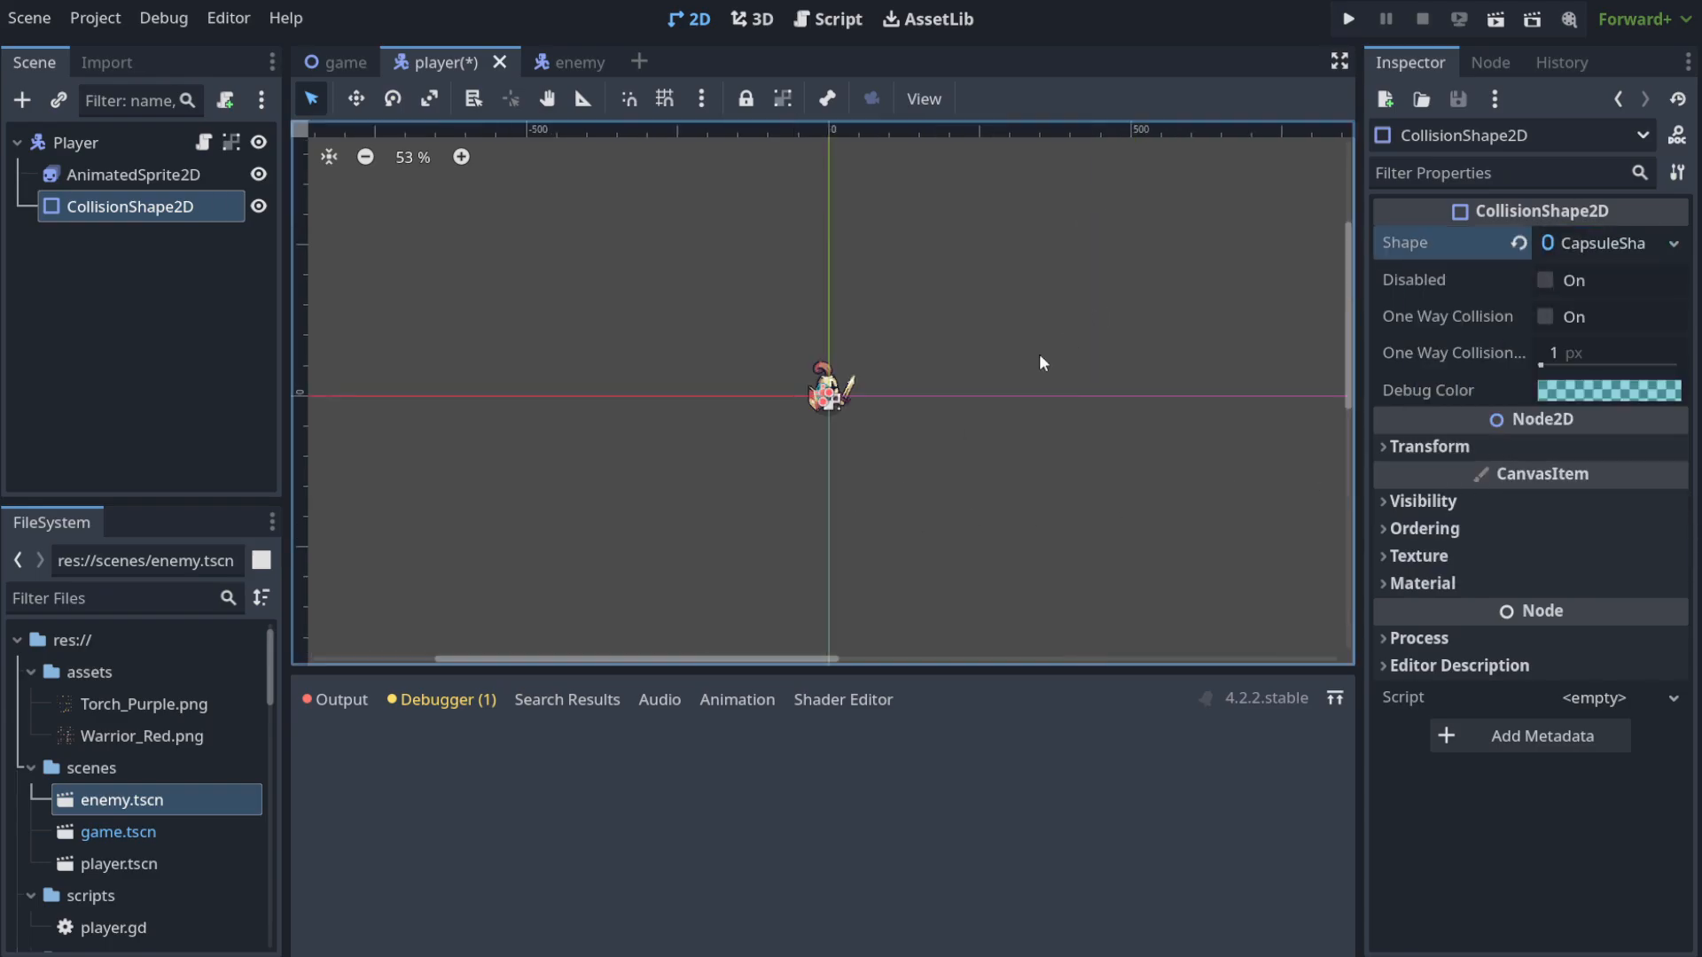
Ungroup the Player node, then fit the collision capsule over the knight's helmet and body and save the player scene.
scroll(916, 332, up, 10)
drag(786, 376, 813, 348)
click(232, 145)
drag(815, 408, 821, 447)
drag(822, 385, 812, 406)
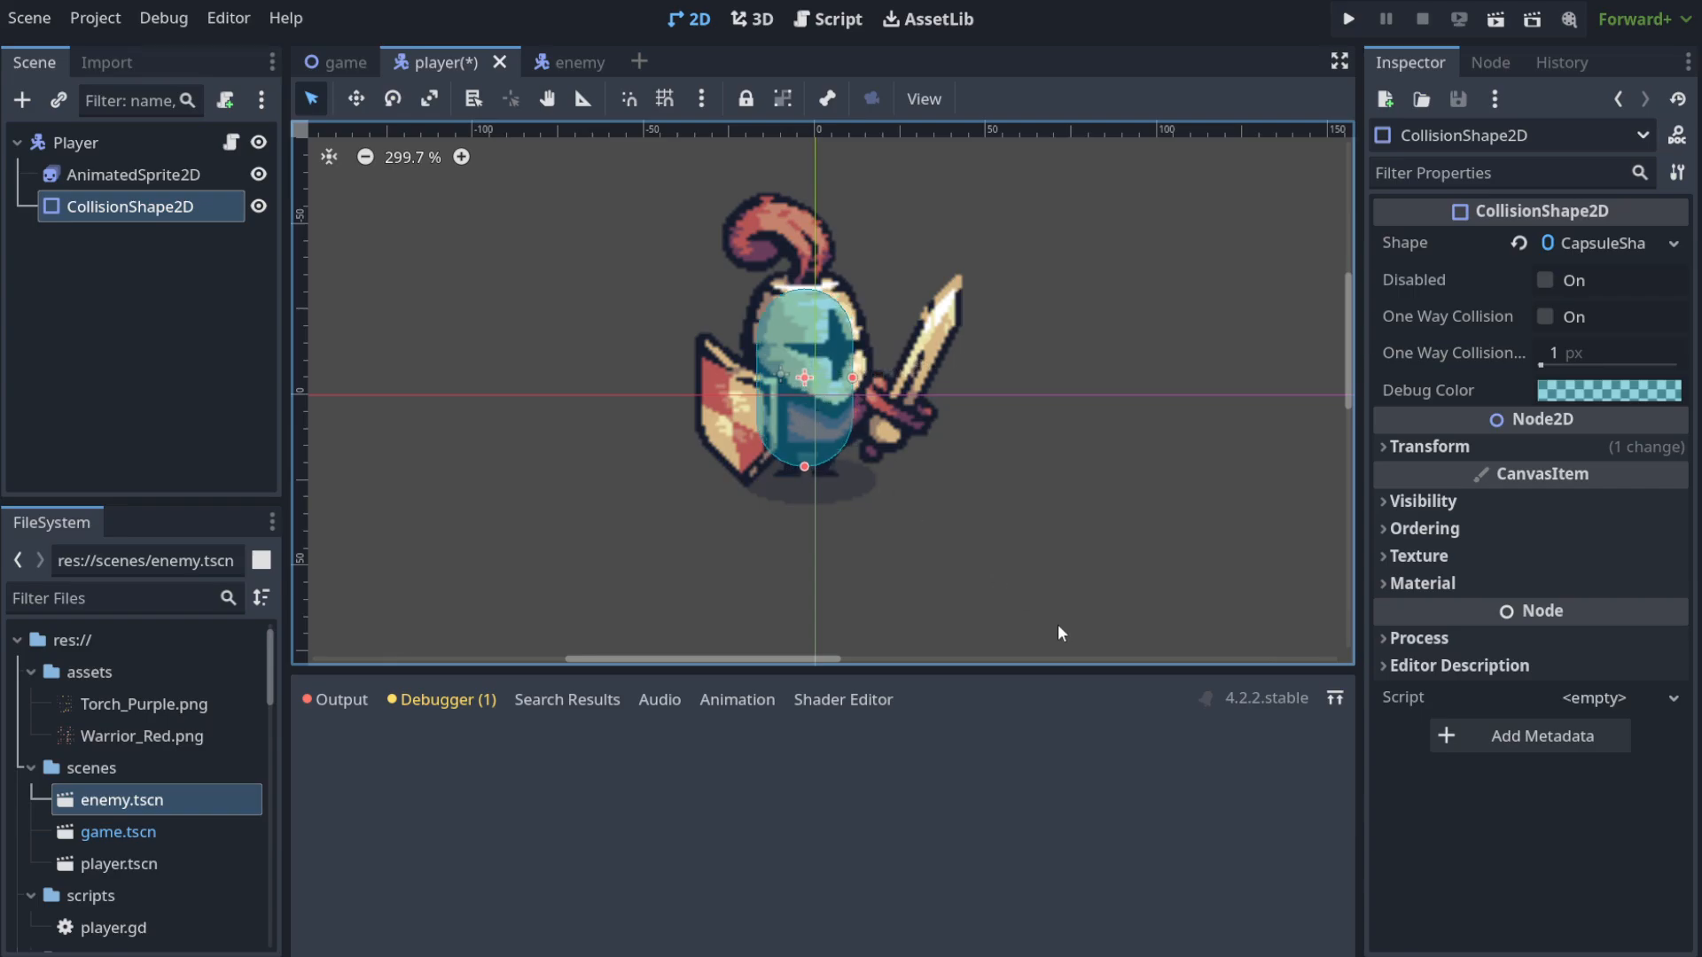
key(ctrl+s)
Run the project from the game scene, walk the player toward the enemies, and close the game.
click(337, 62)
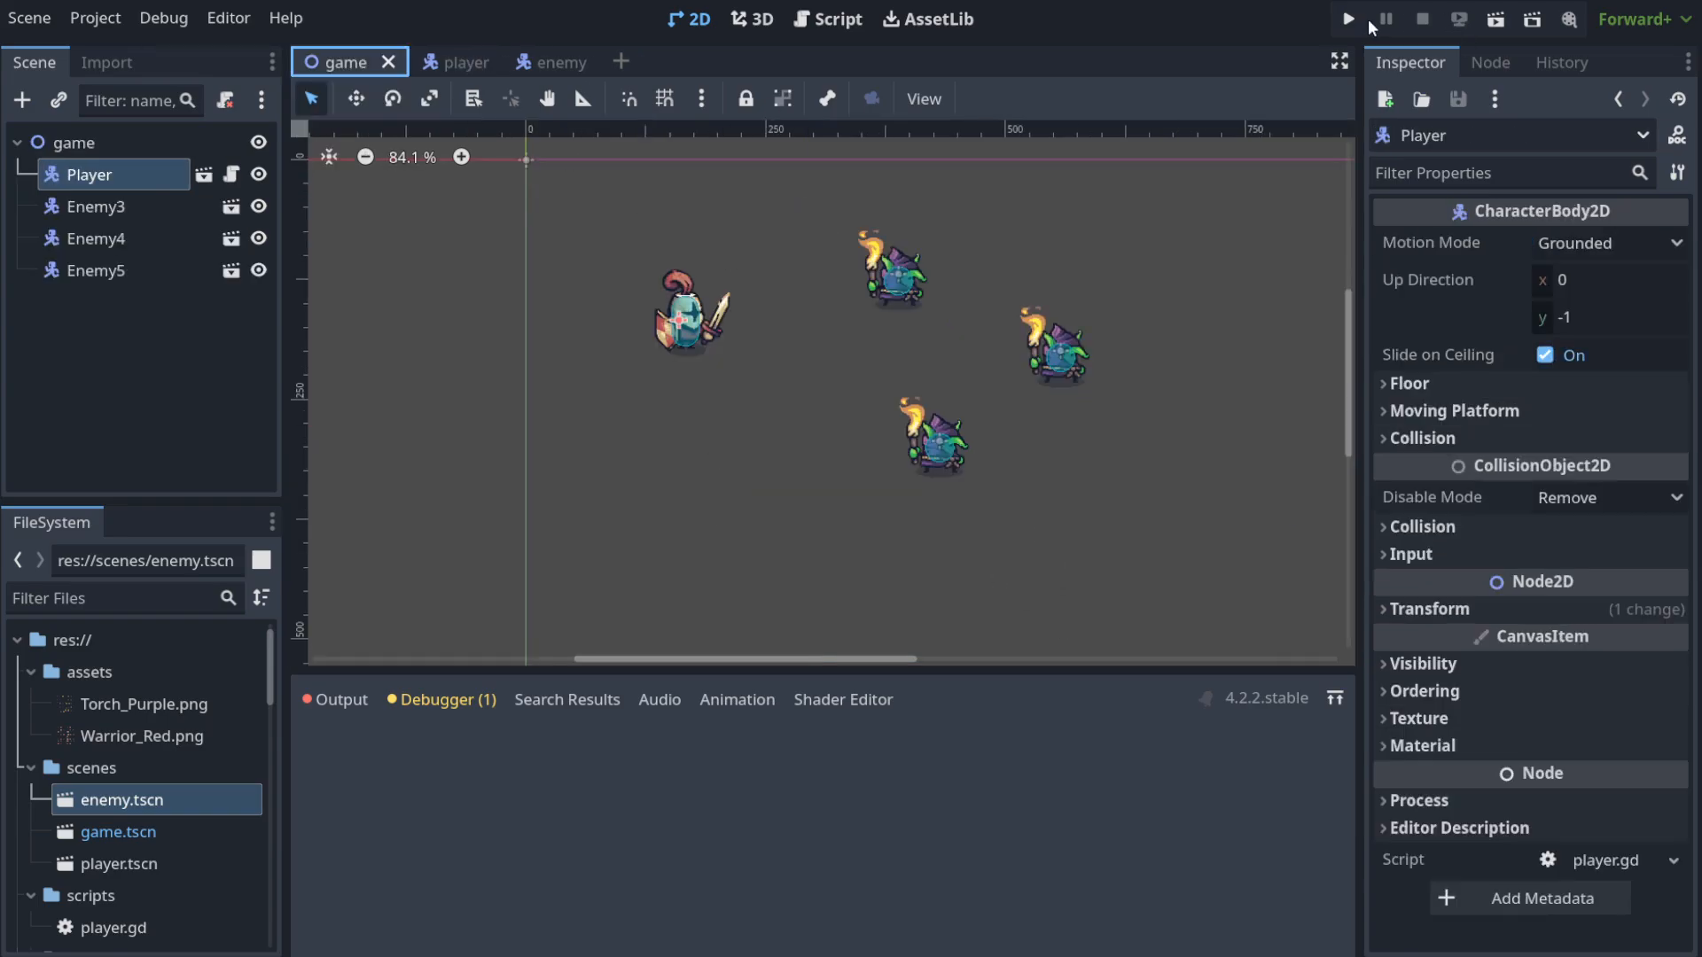
click(1348, 18)
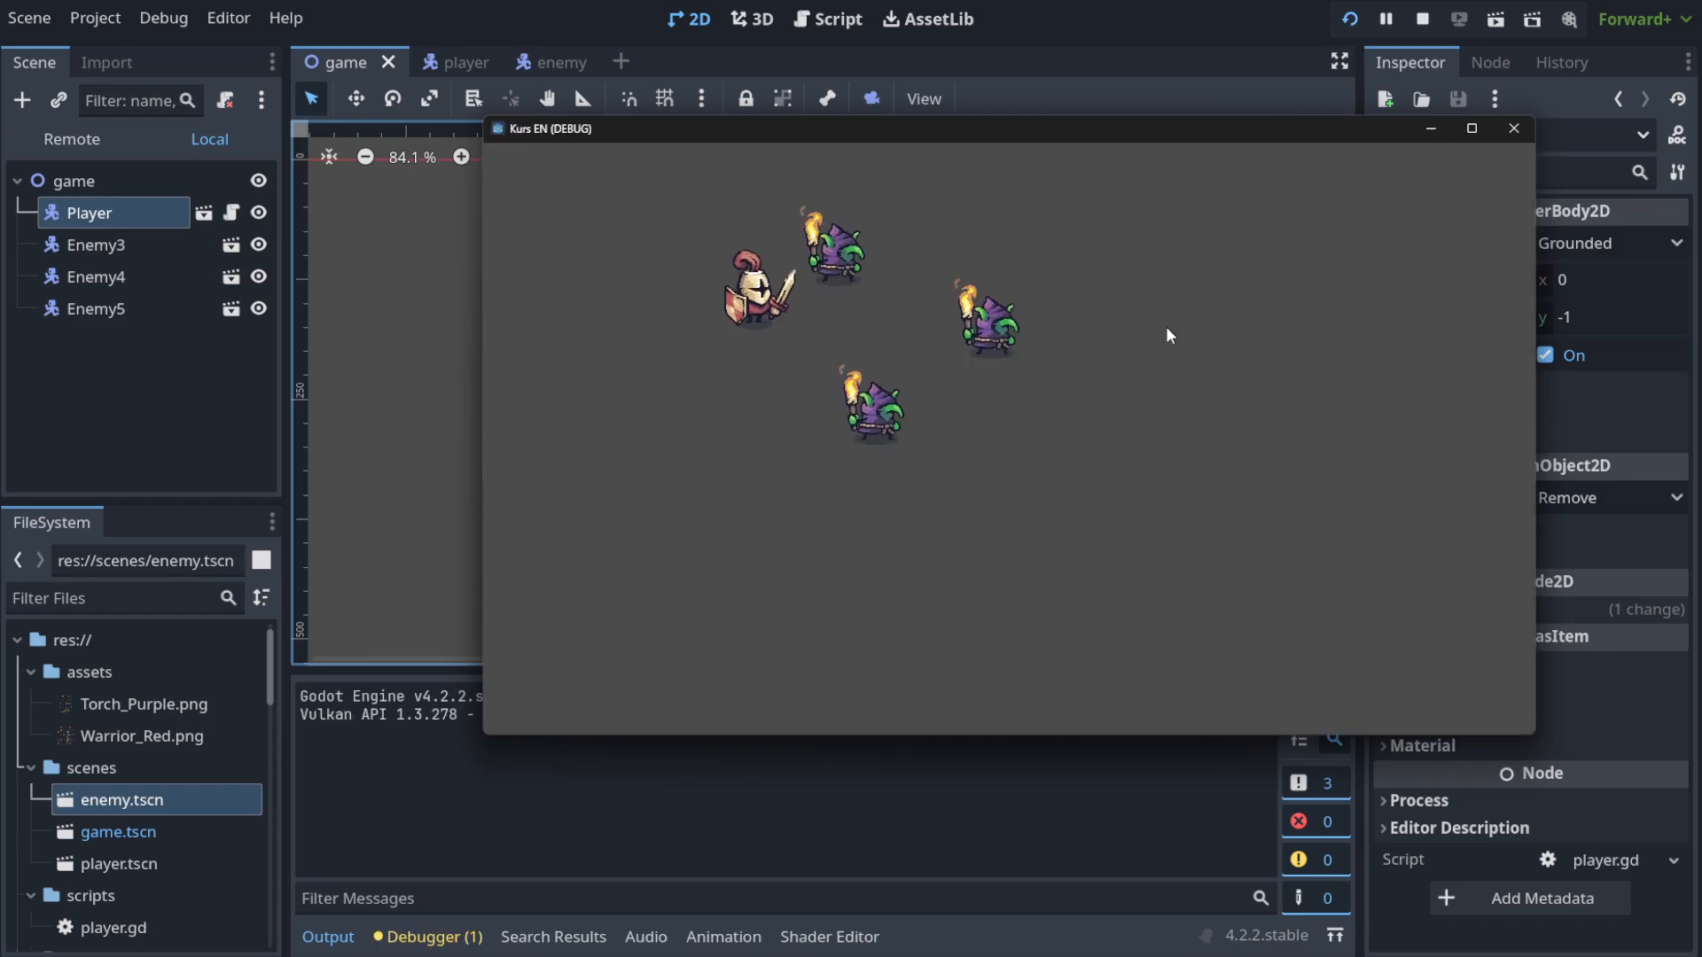
key(Right)
click(1514, 129)
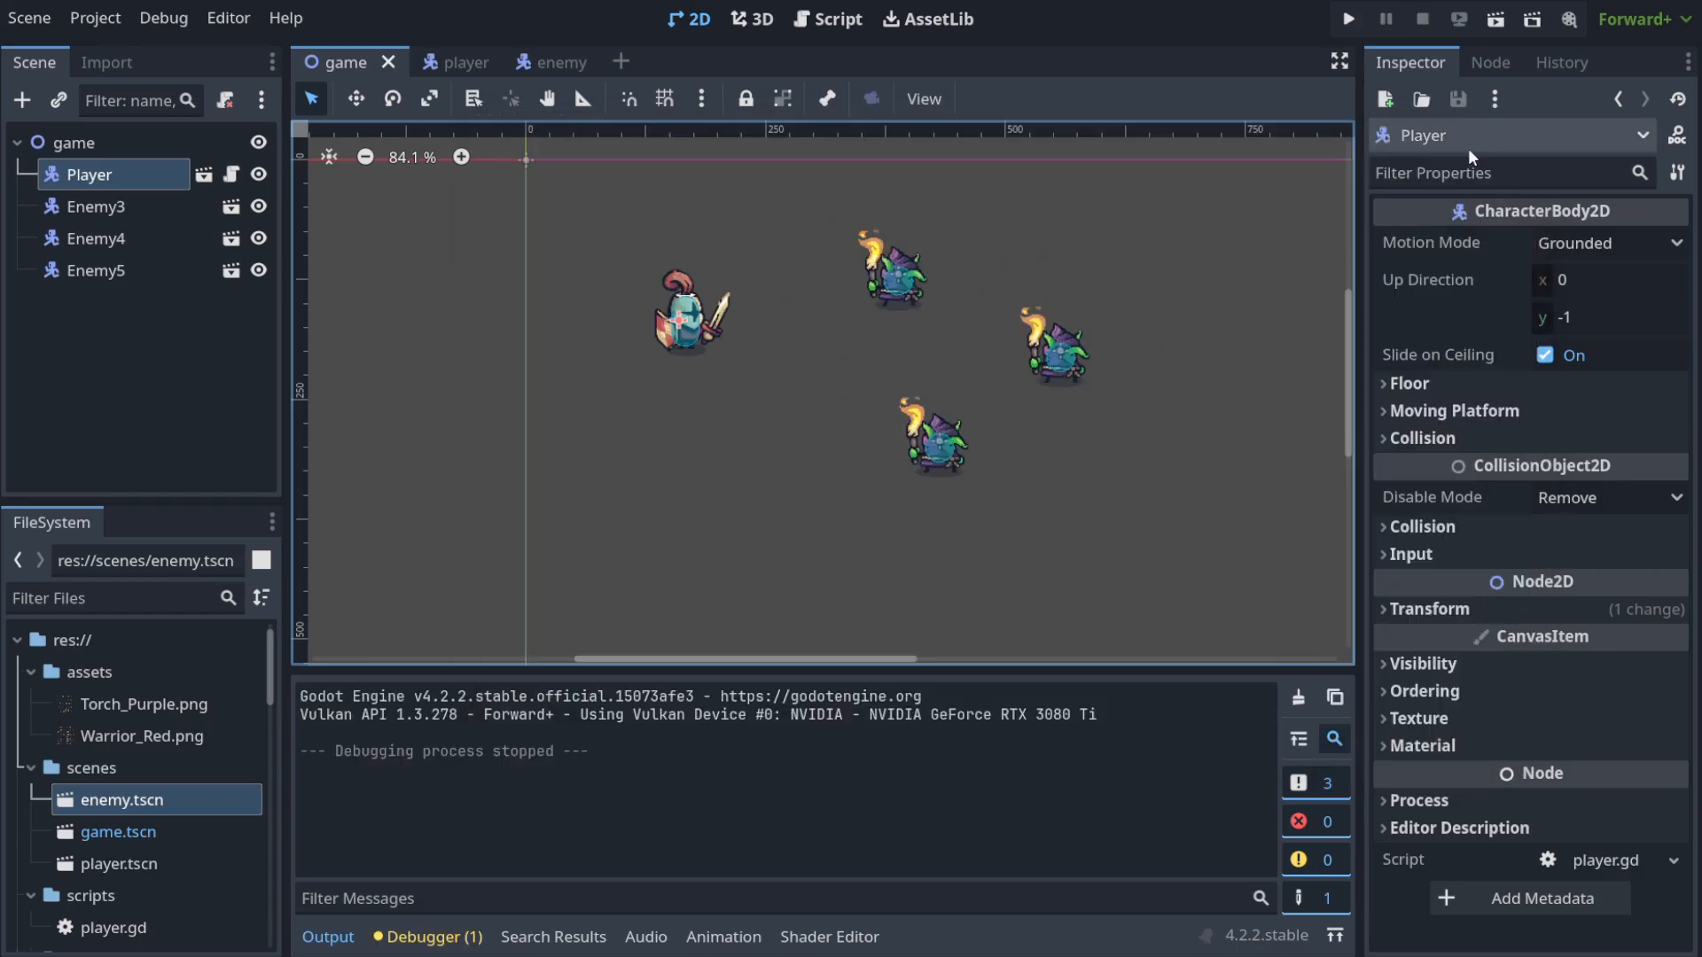
Move Enemy3 to (322, 167), level with the player, and test walking into it in a game run.
drag(930, 292, 833, 321)
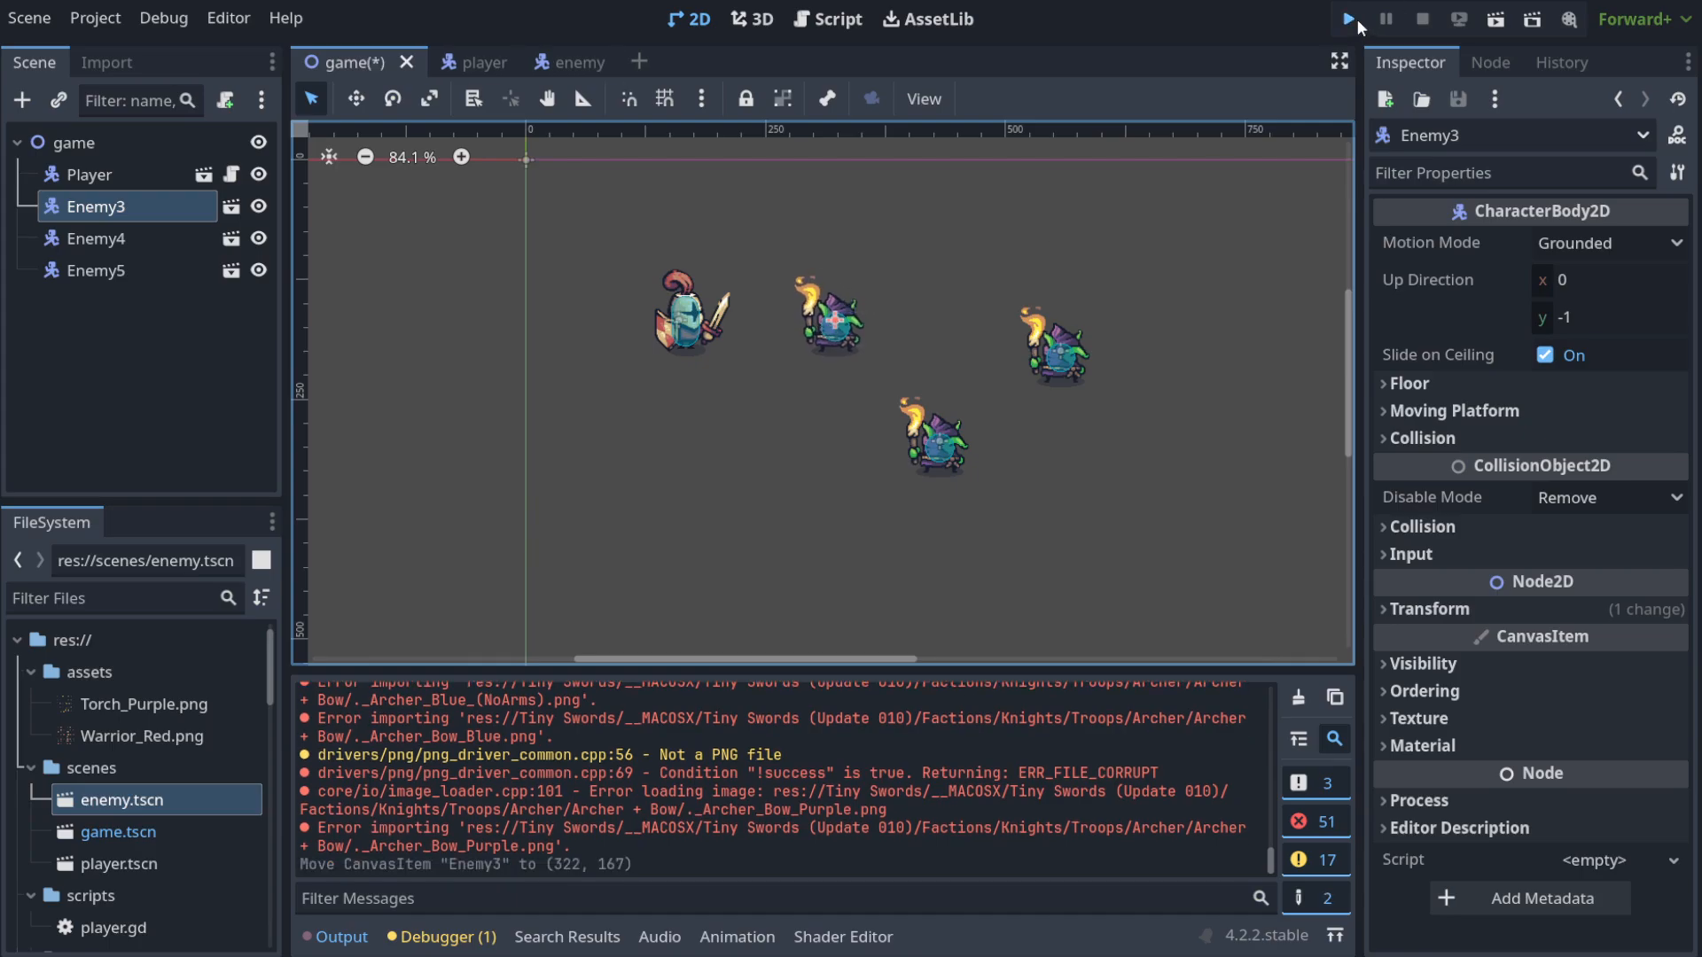
click(1354, 19)
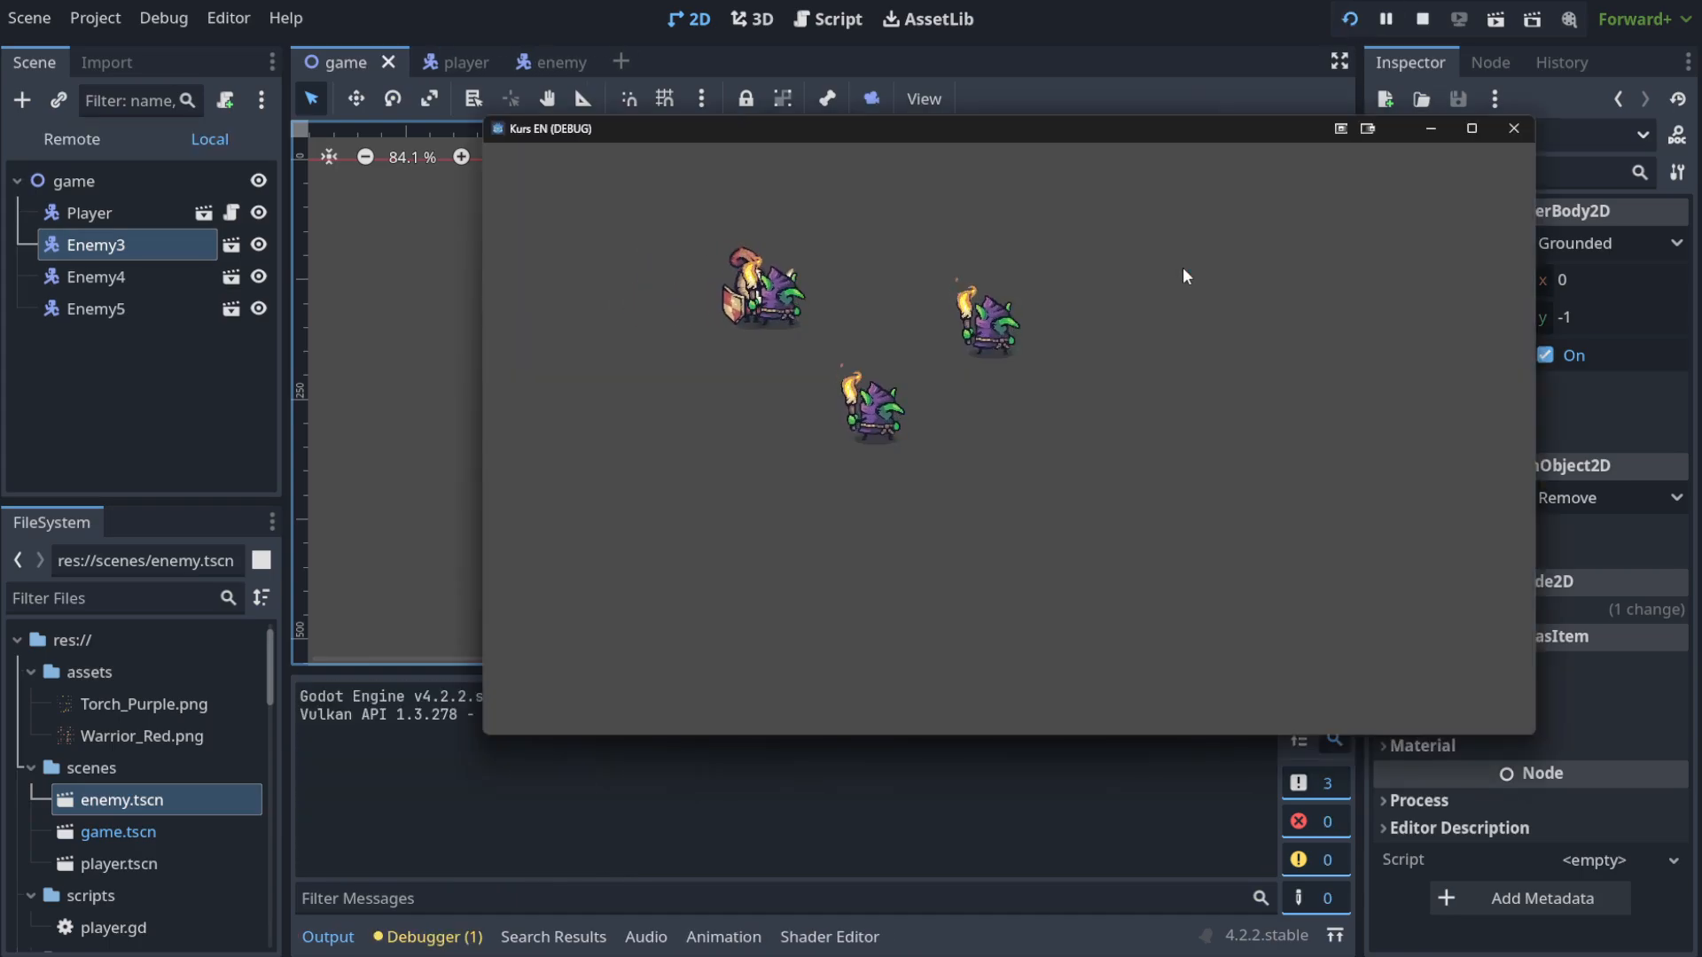
key(Right)
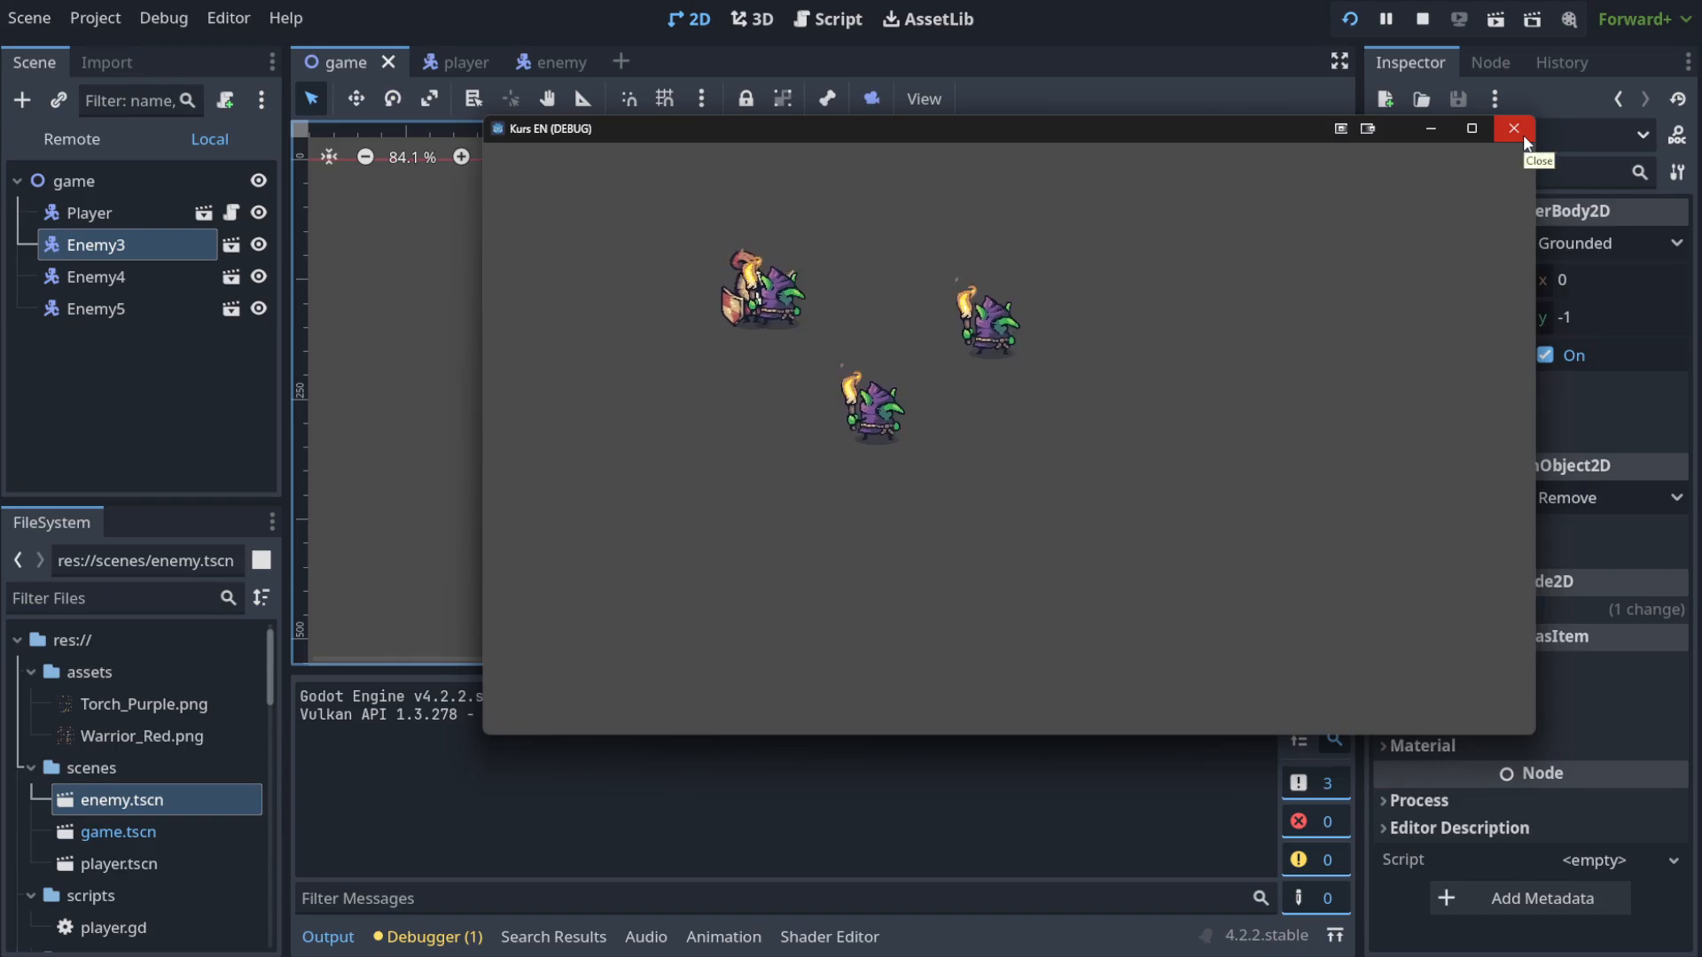
key(a)
key(d)
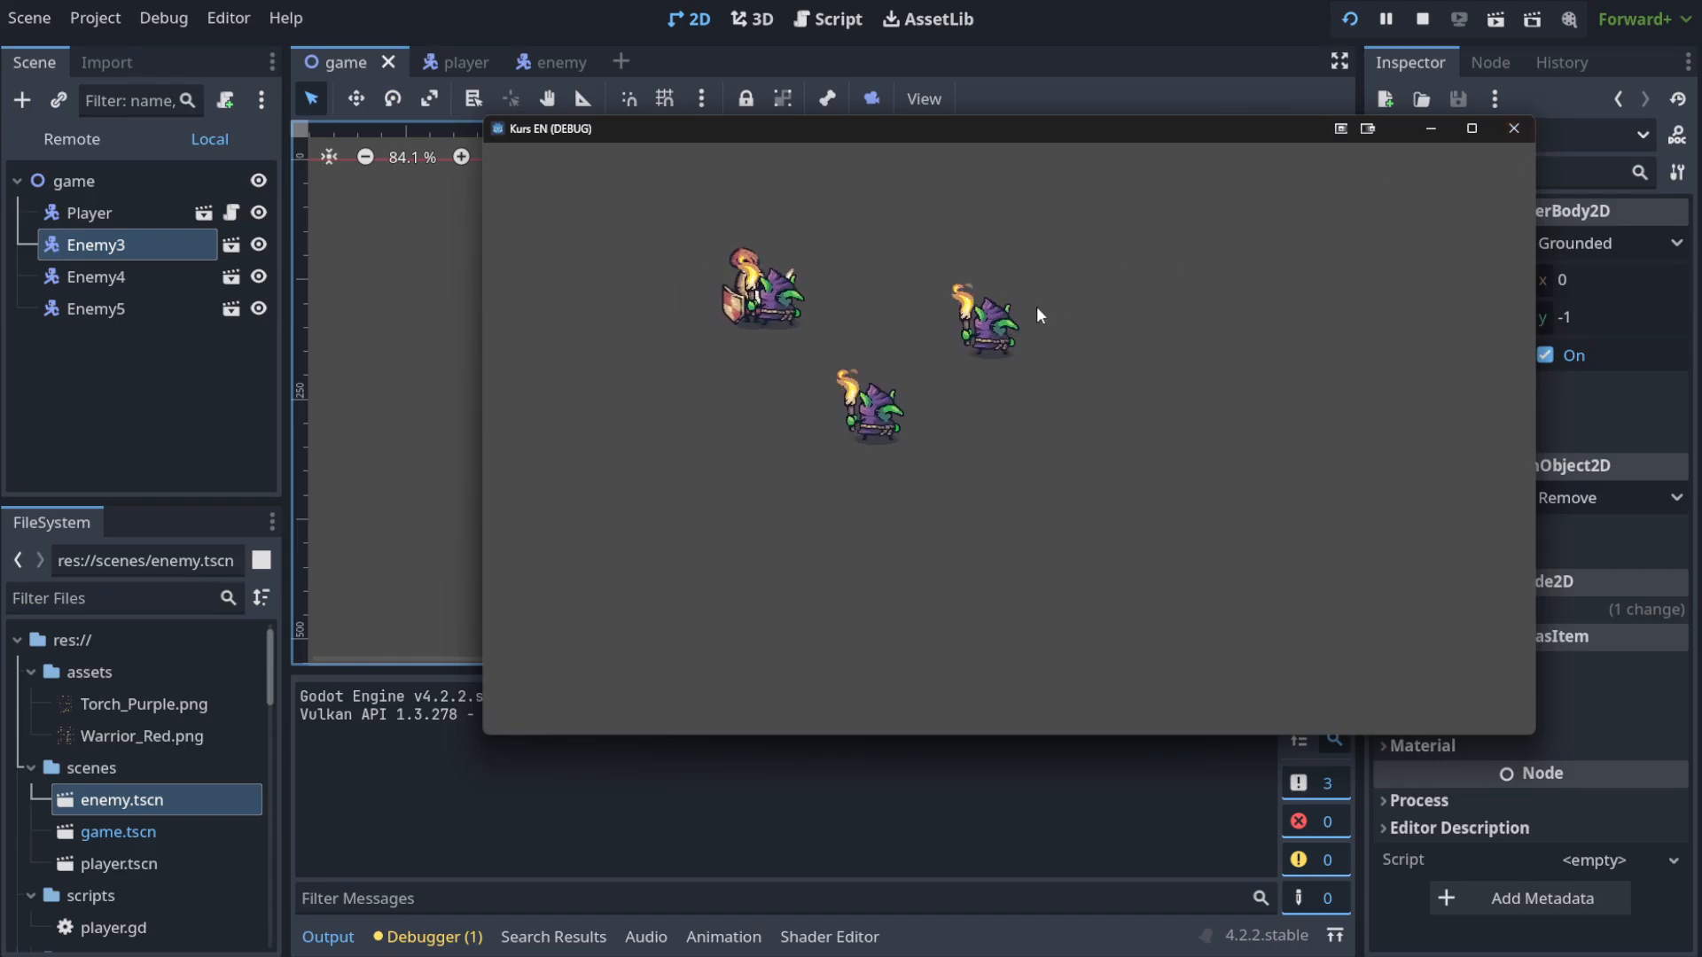
key(a)
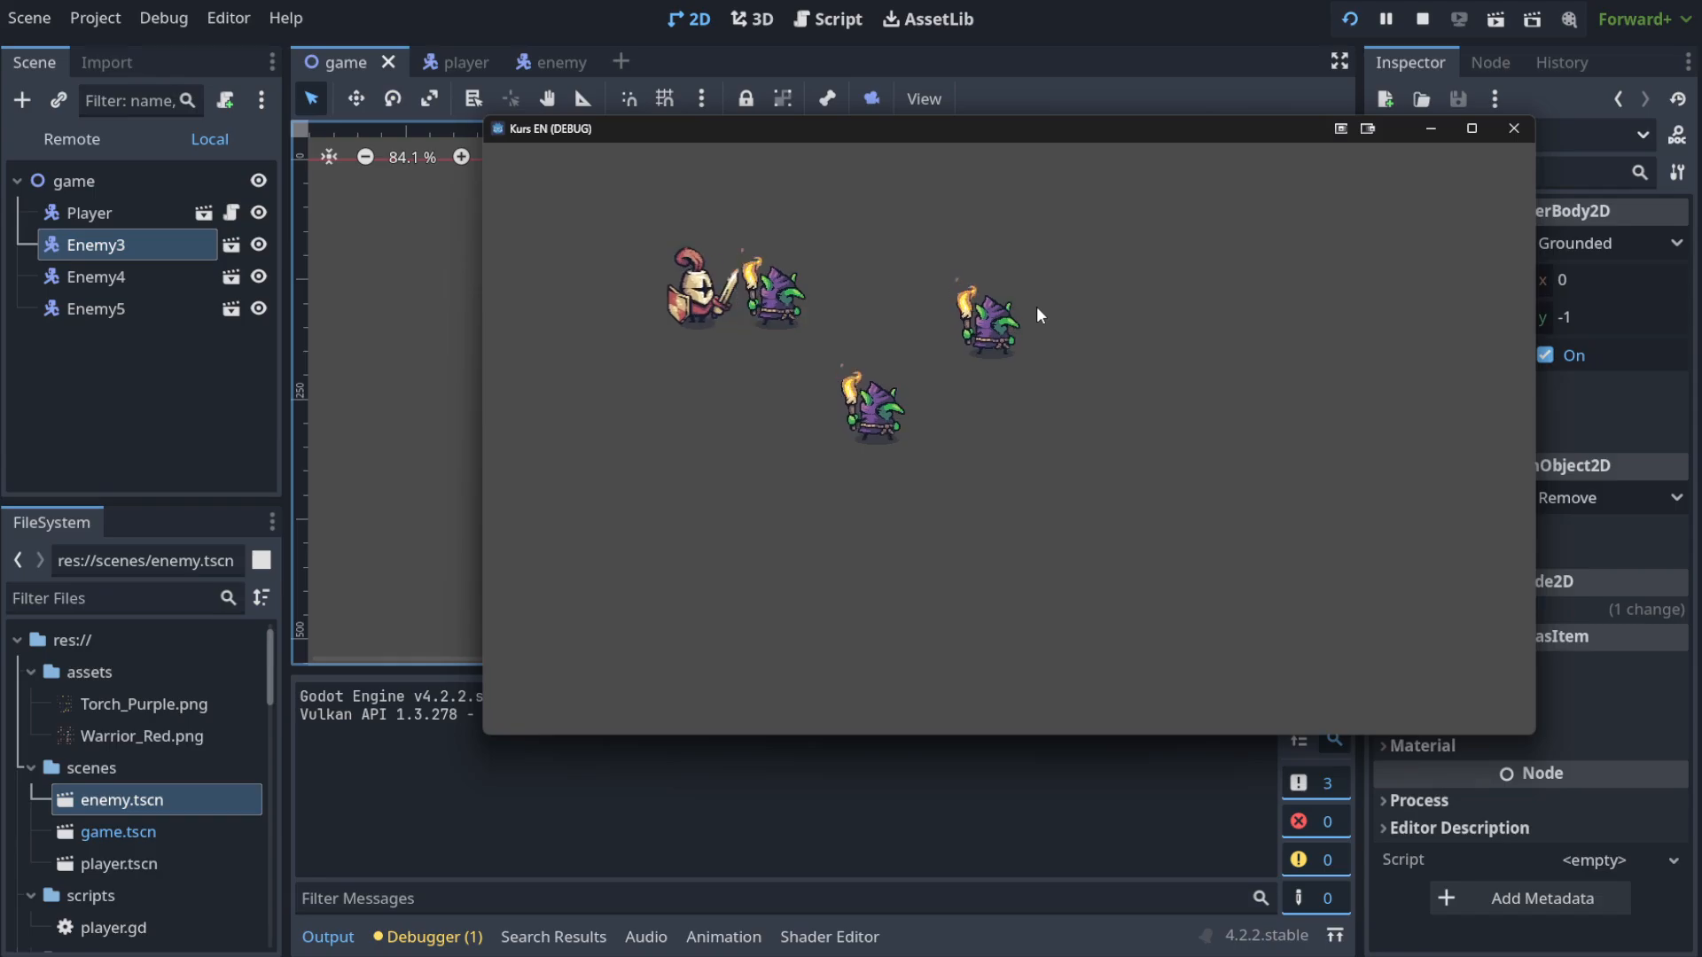
key(d)
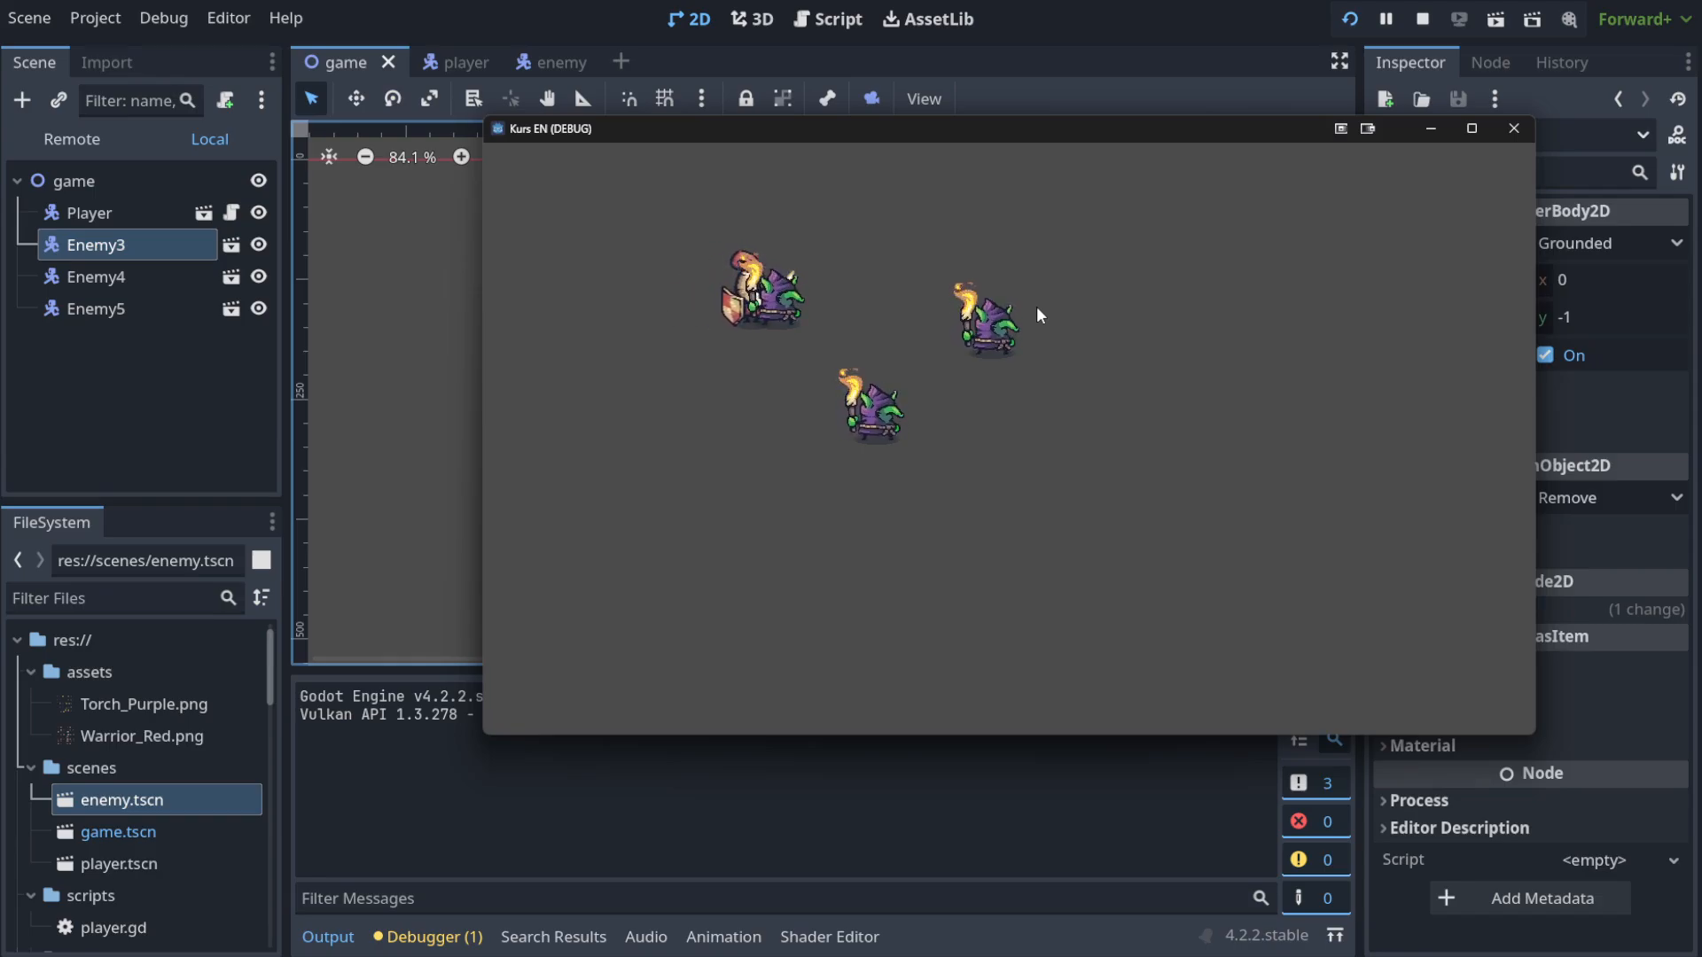
click(1513, 128)
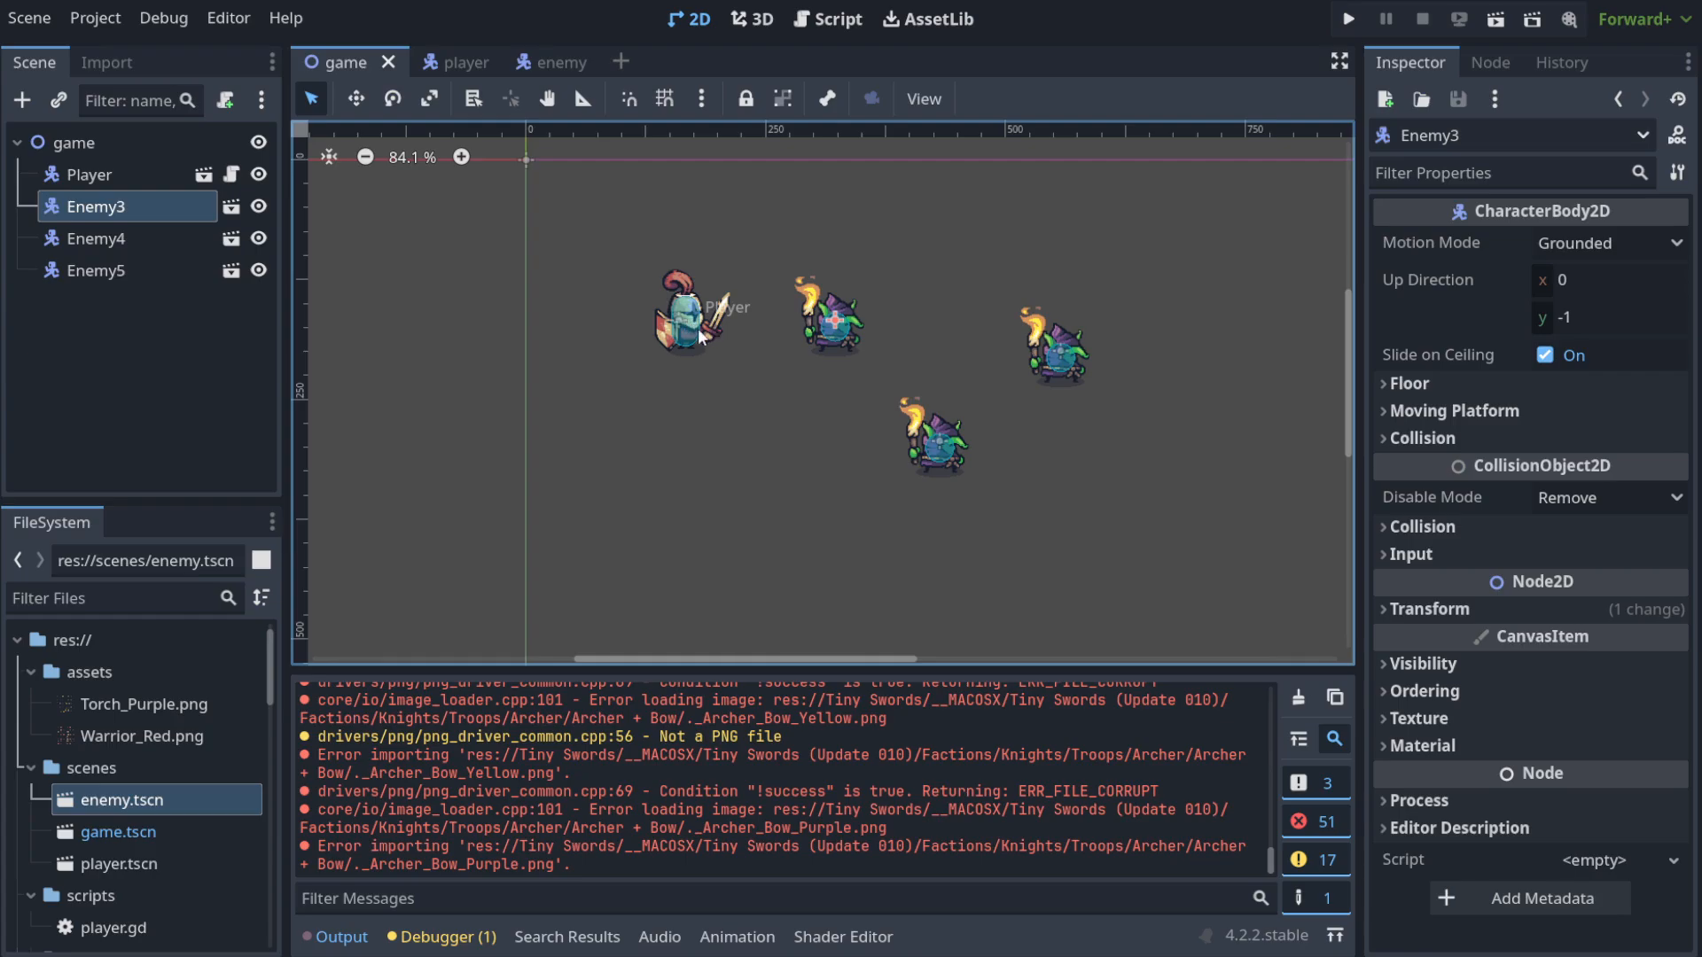
click(454, 62)
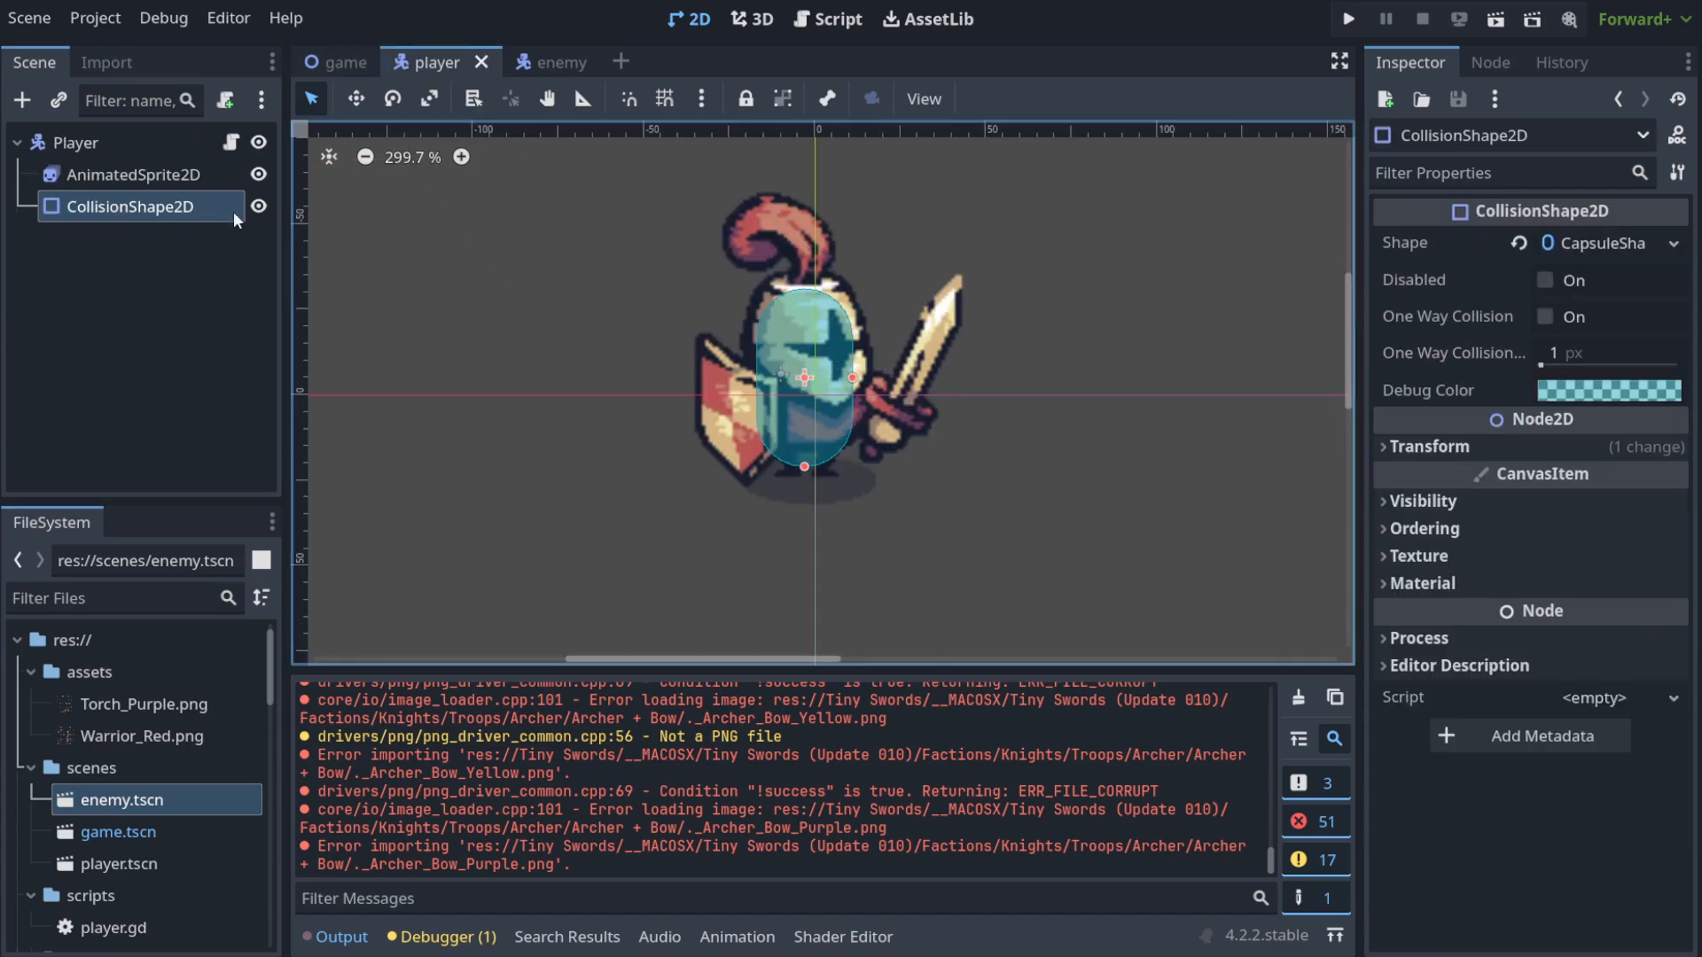
click(67, 145)
key(ctrl+a)
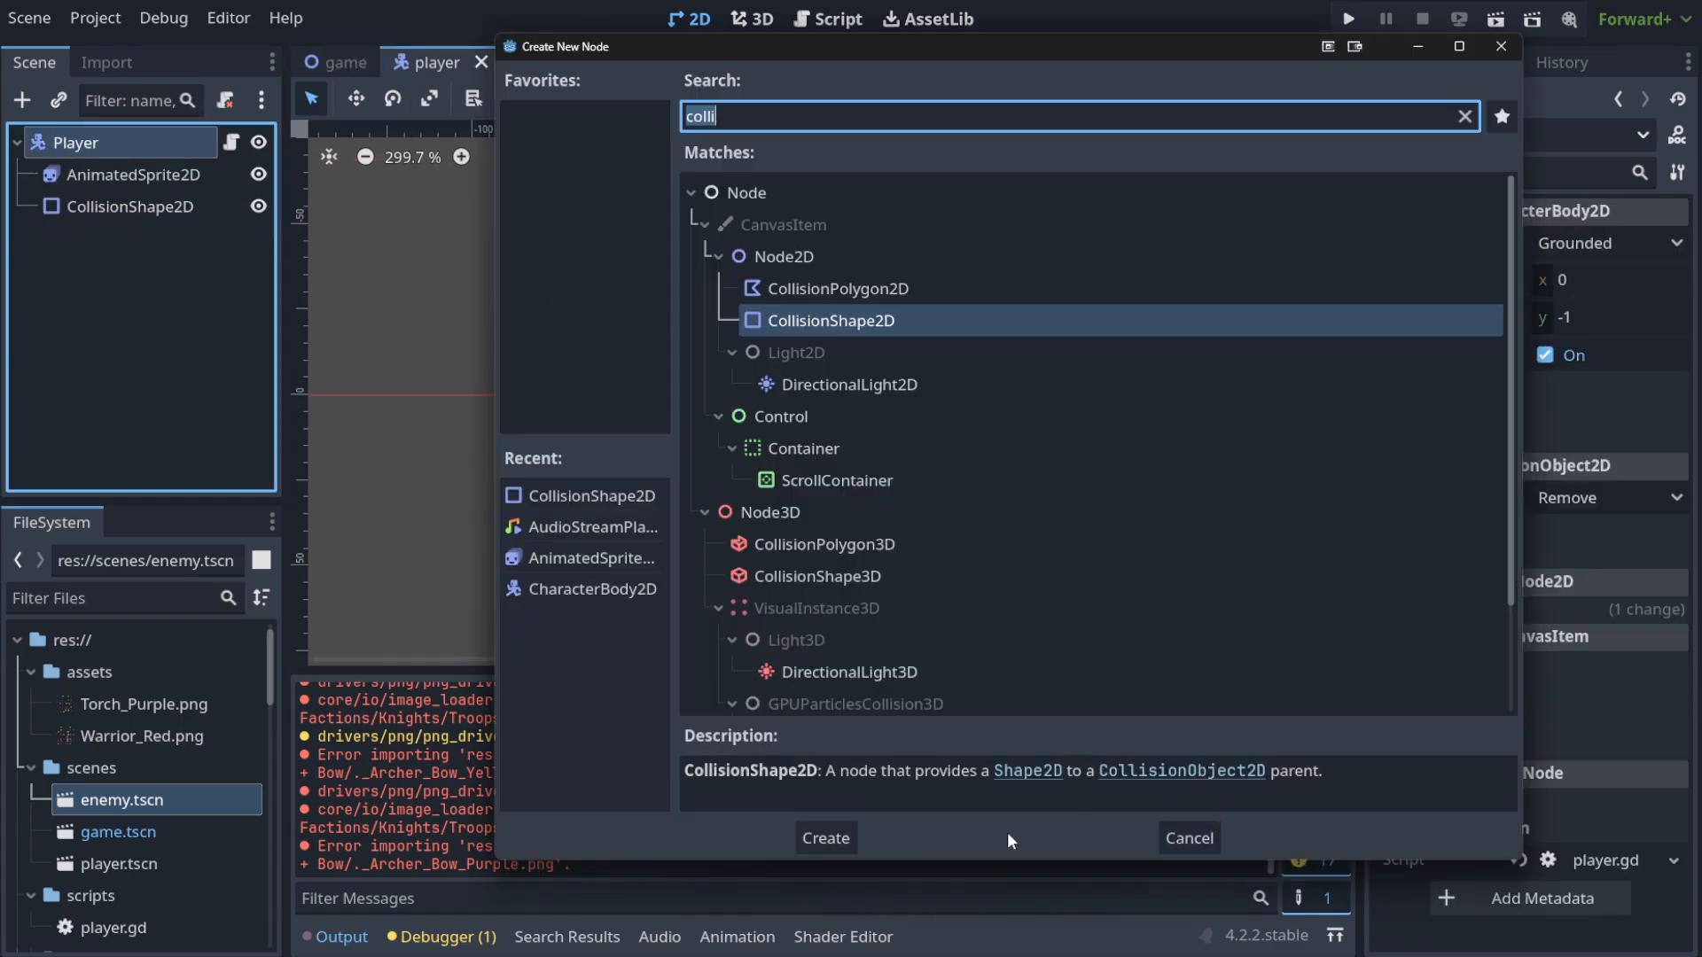
key(Return)
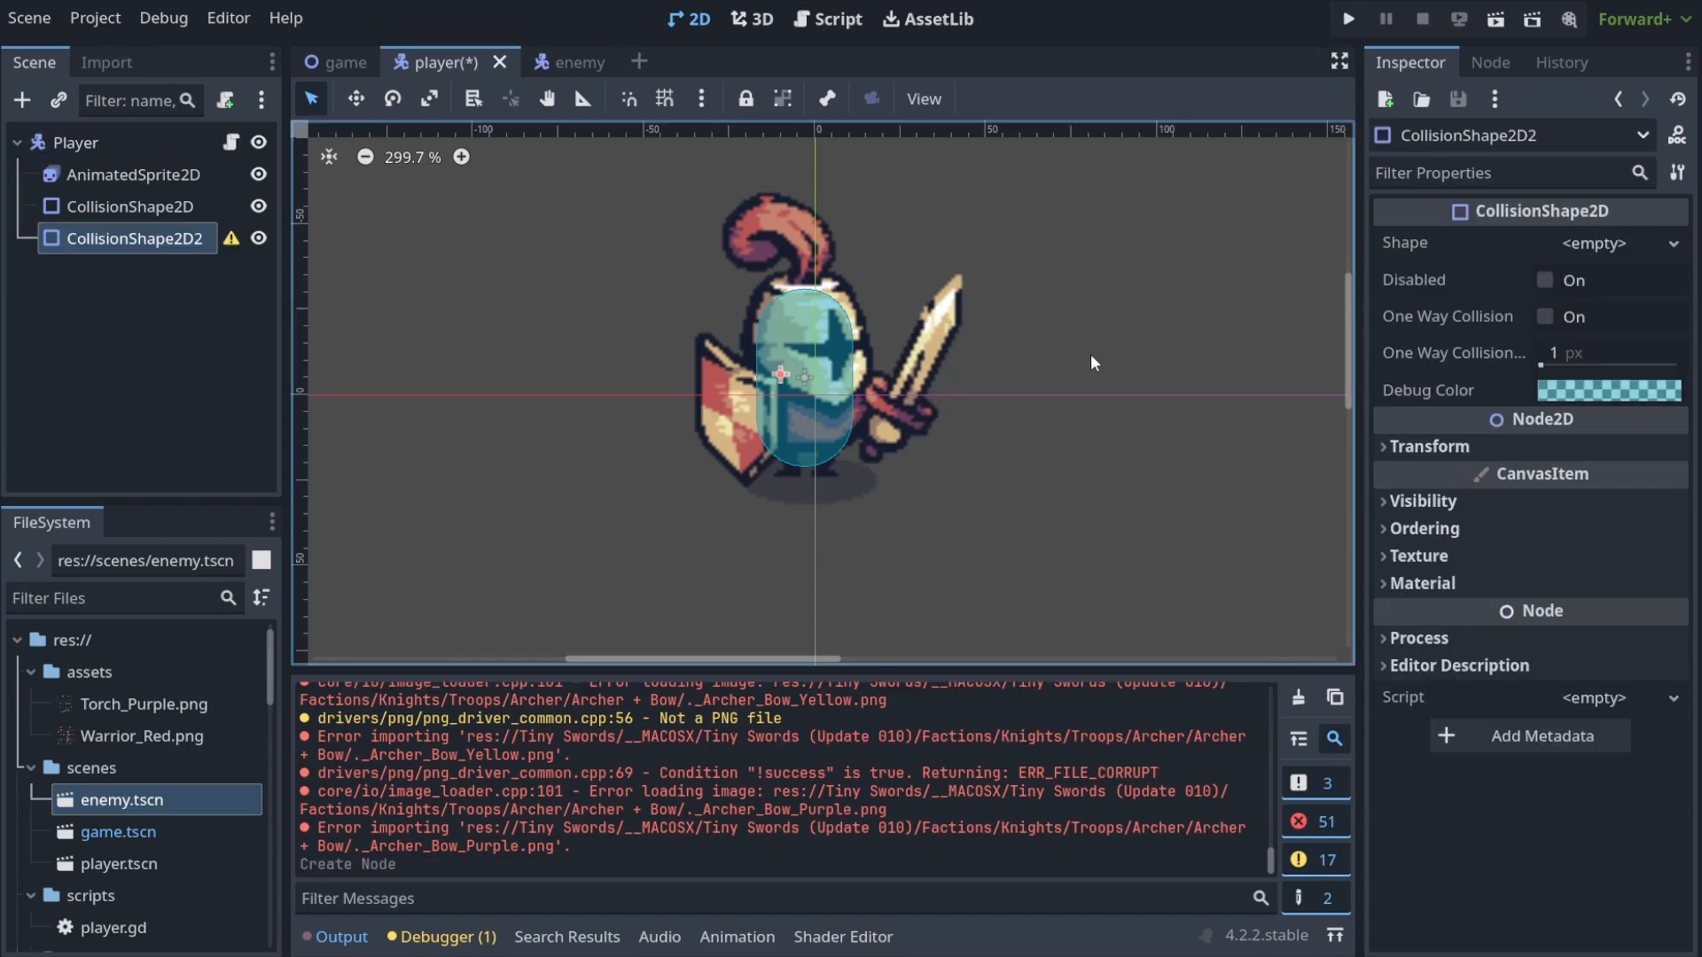
key(ctrl+z)
In the player scene, add a CollisionPolygon2D child node to Player and delete the existing CollisionShape2D.
click(56, 142)
key(ctrl+a)
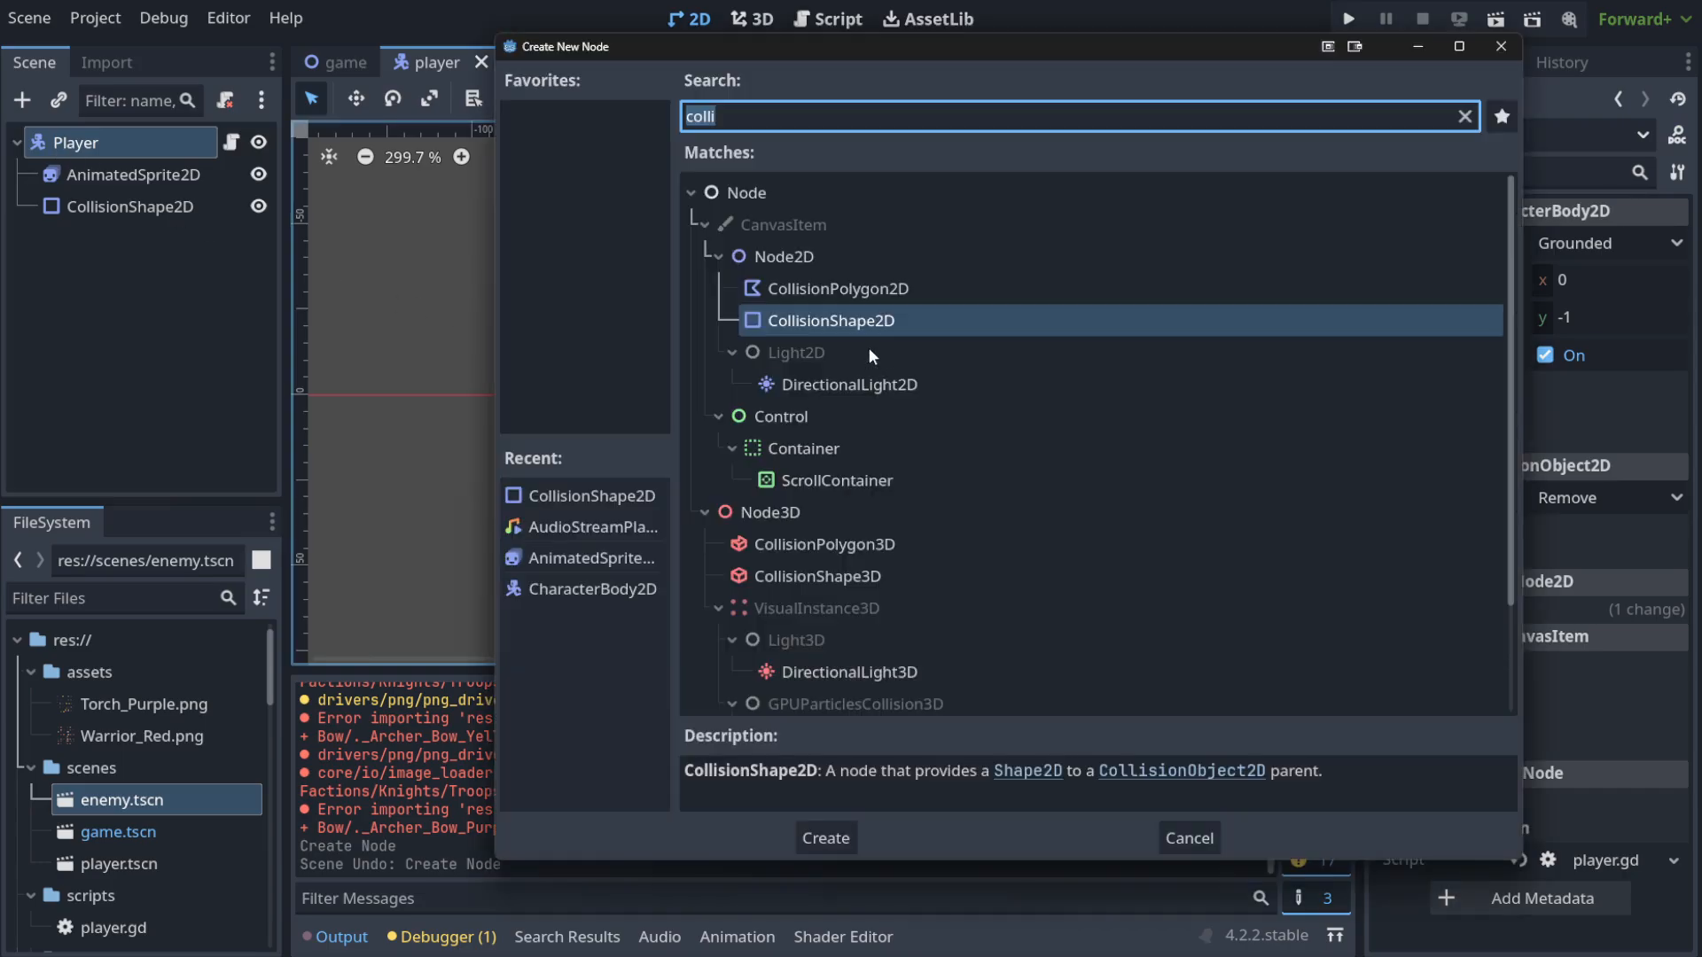
click(921, 288)
click(825, 838)
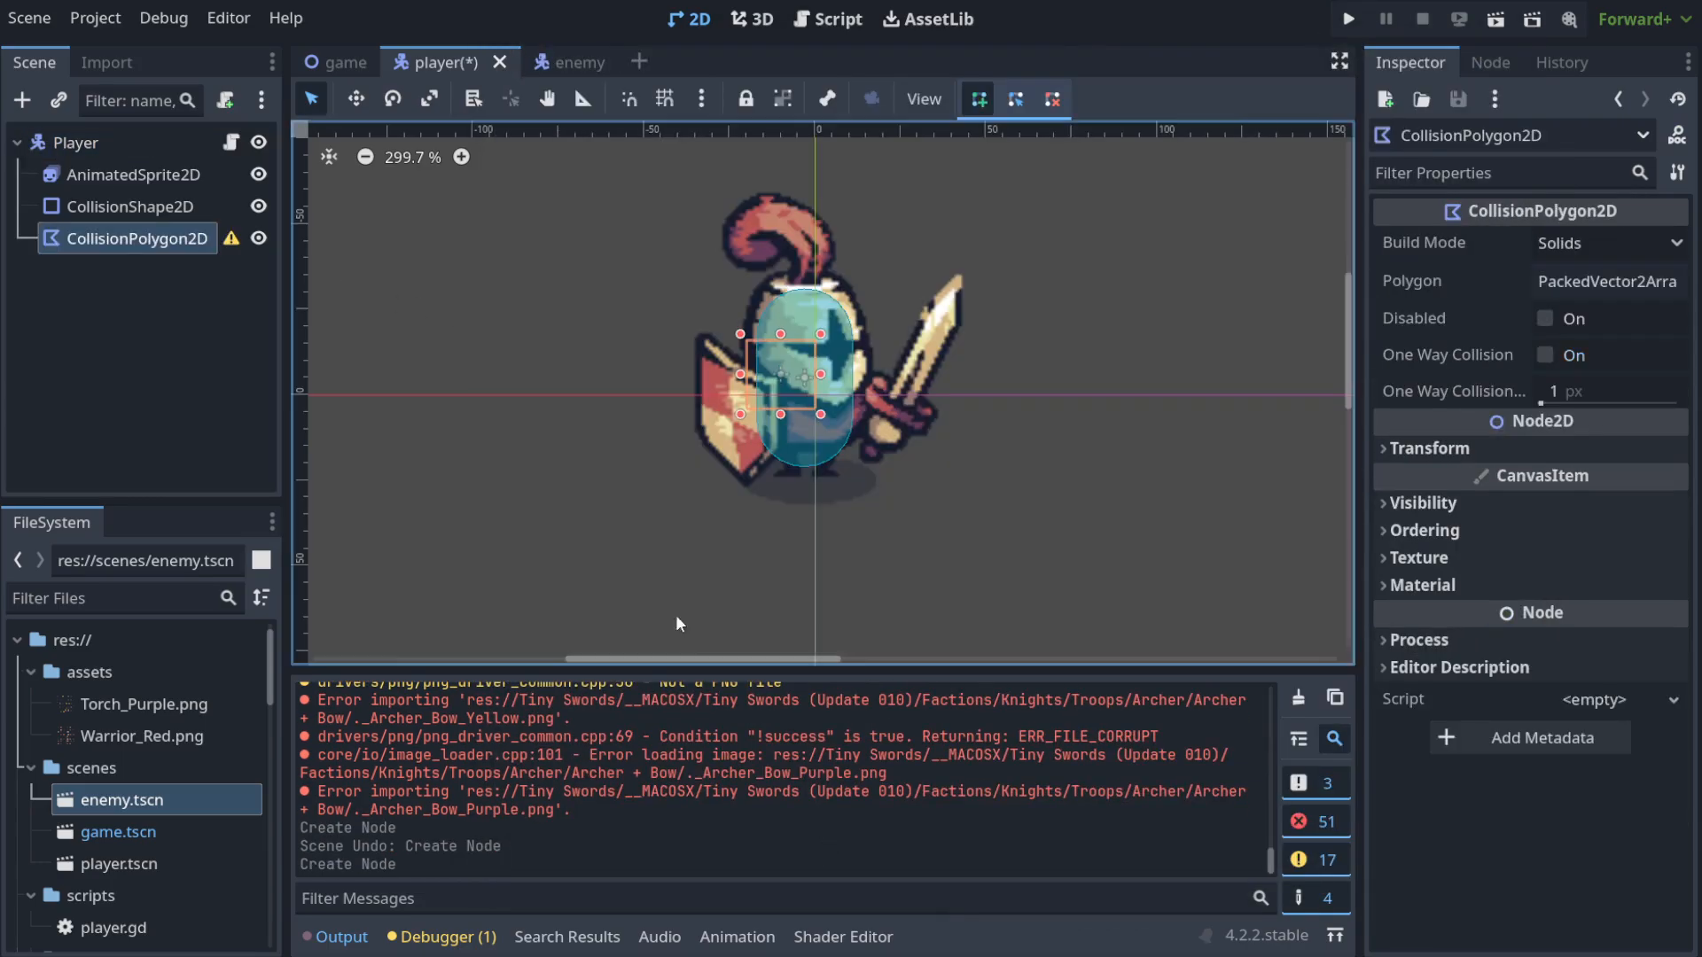
click(153, 205)
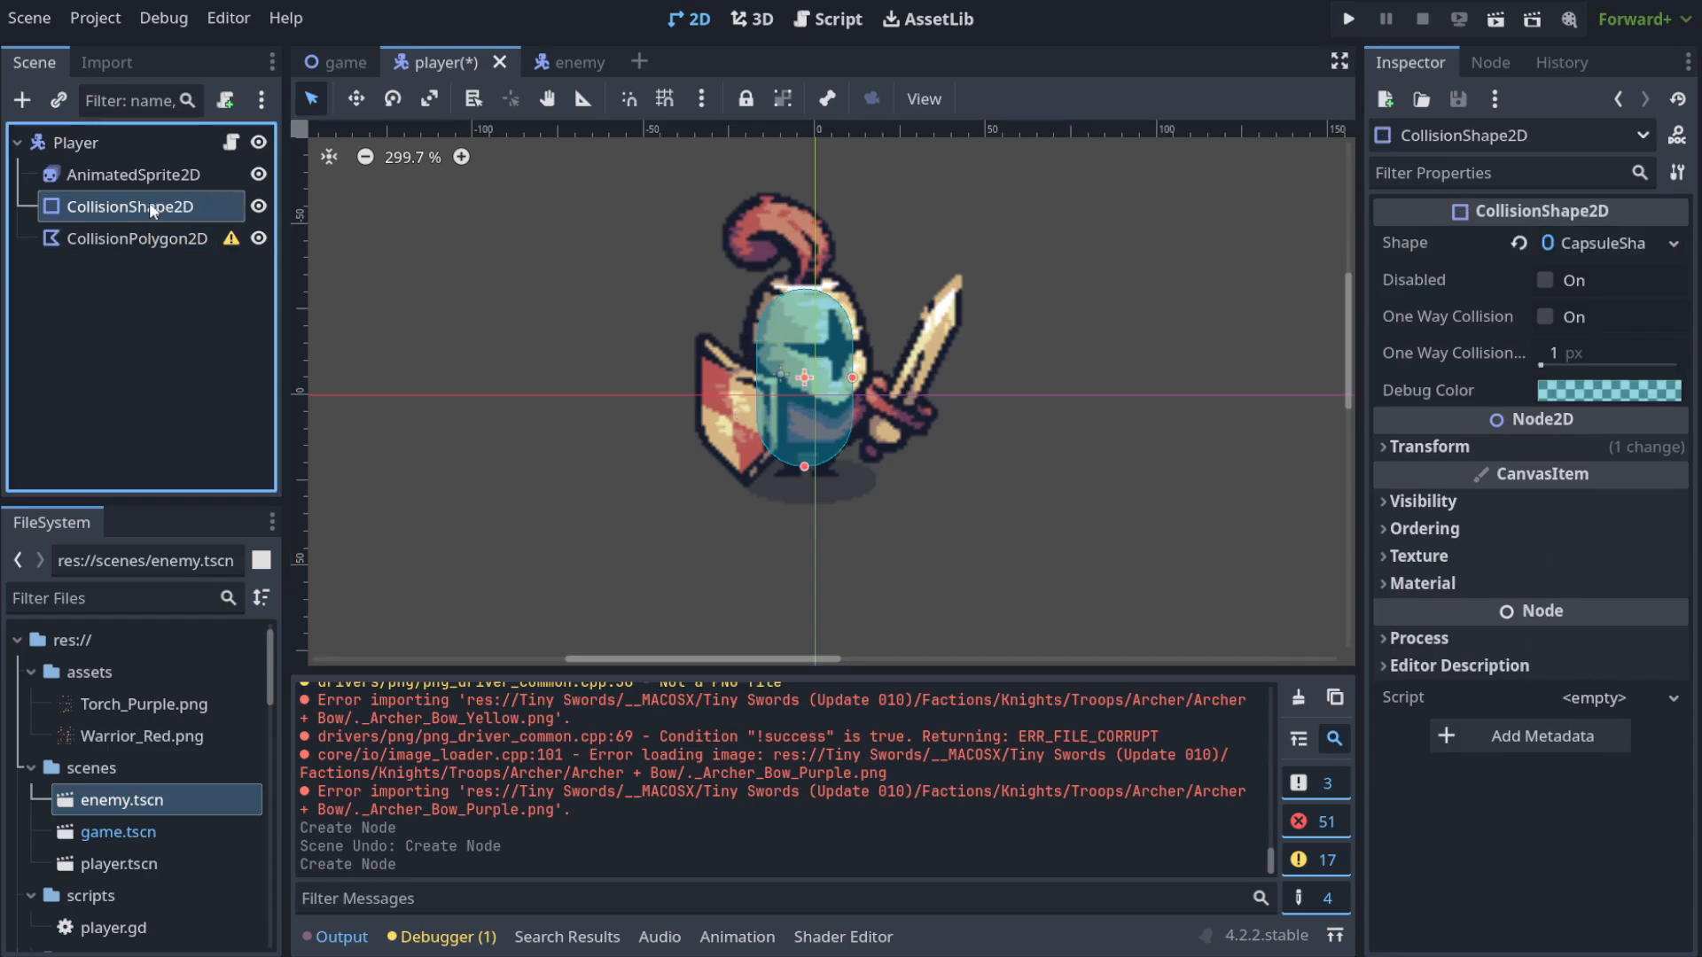
key(Delete)
click(952, 480)
Trace a closed collision polygon around the knight's plume, helmet, sword, feet and shield, and adjust a point beside the plume.
click(105, 205)
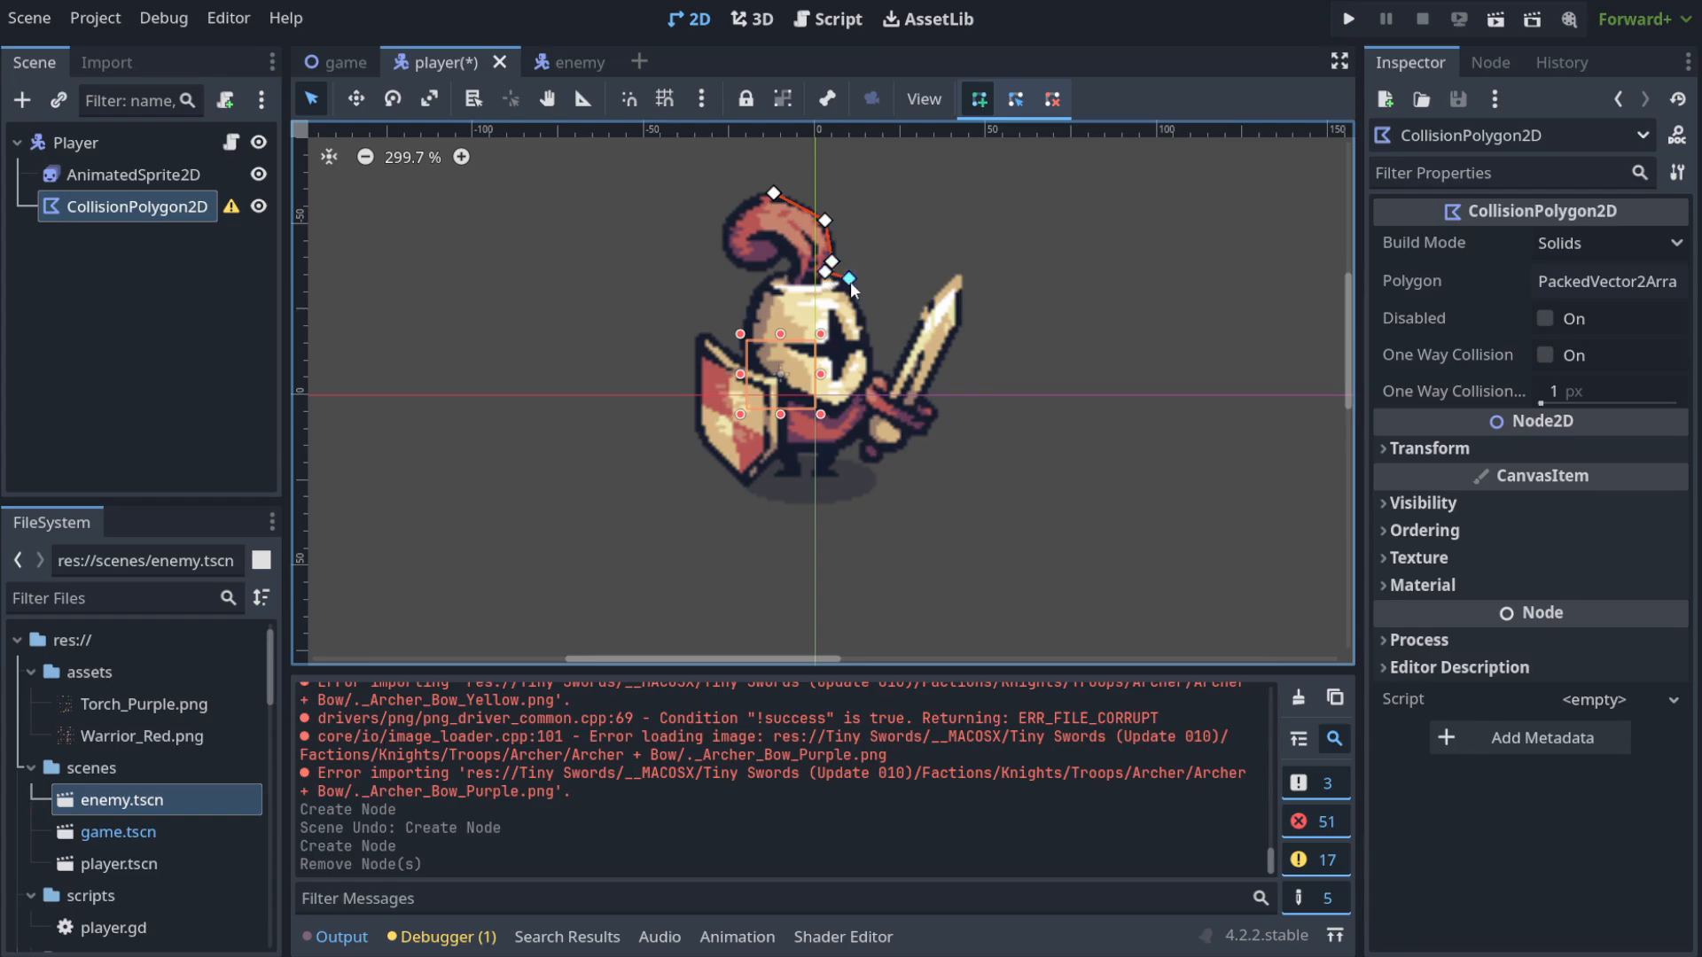
click(893, 370)
click(941, 278)
click(958, 272)
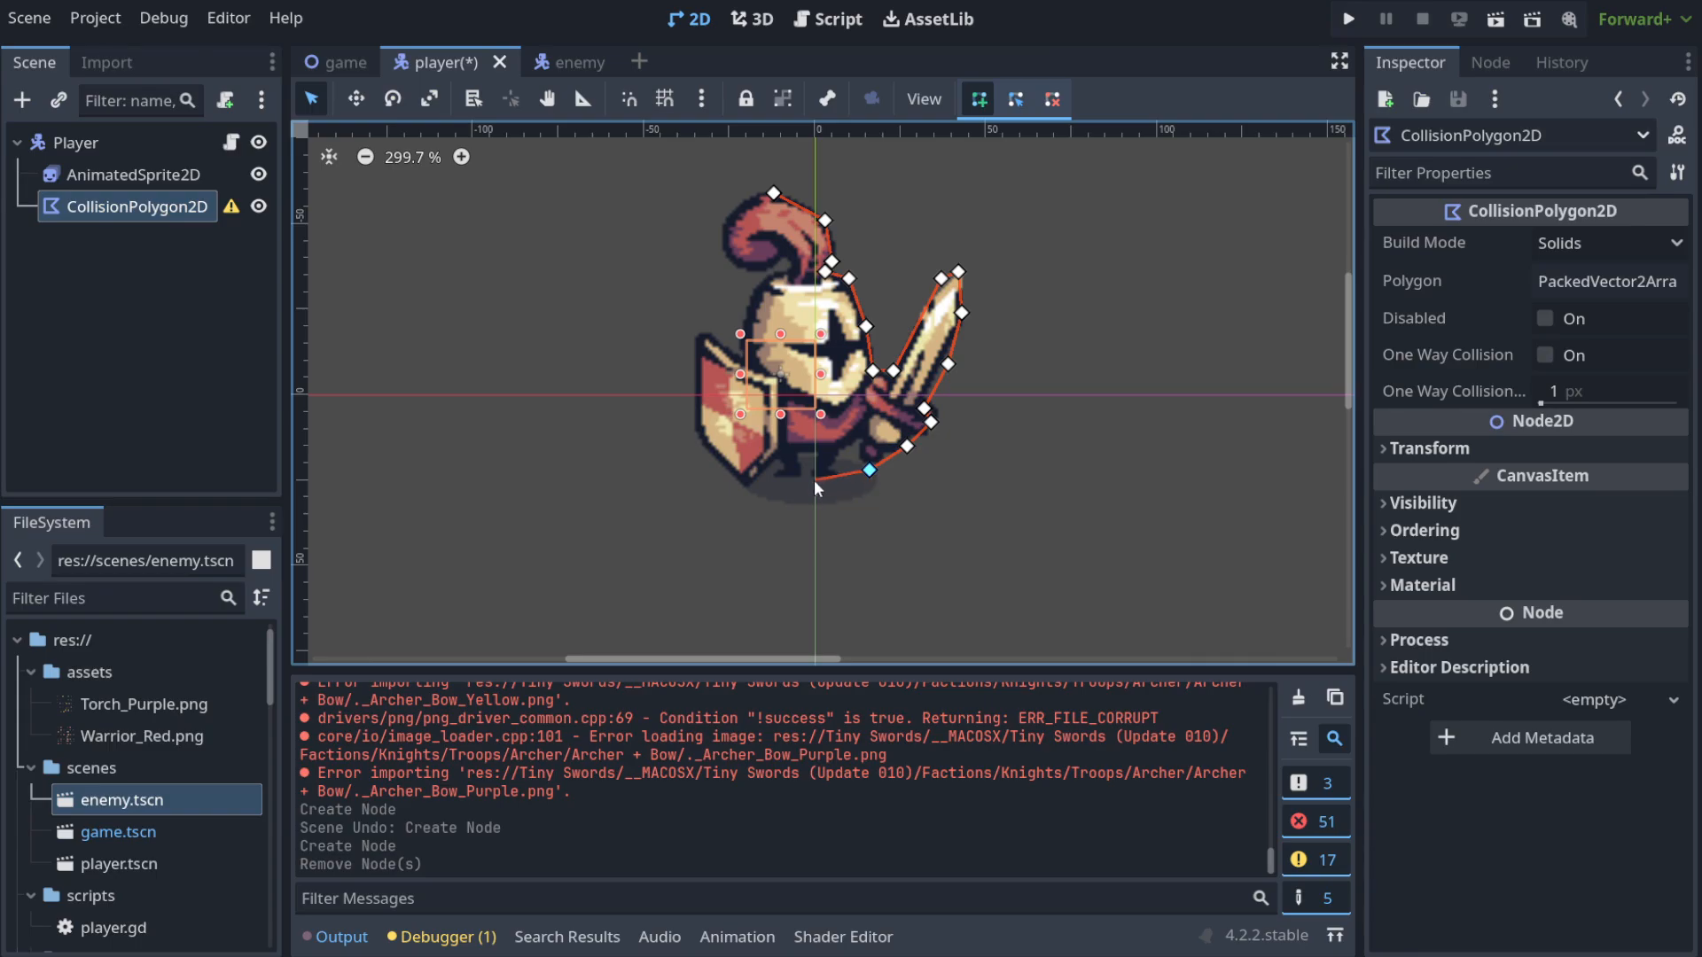
click(688, 353)
click(699, 329)
click(736, 358)
click(747, 306)
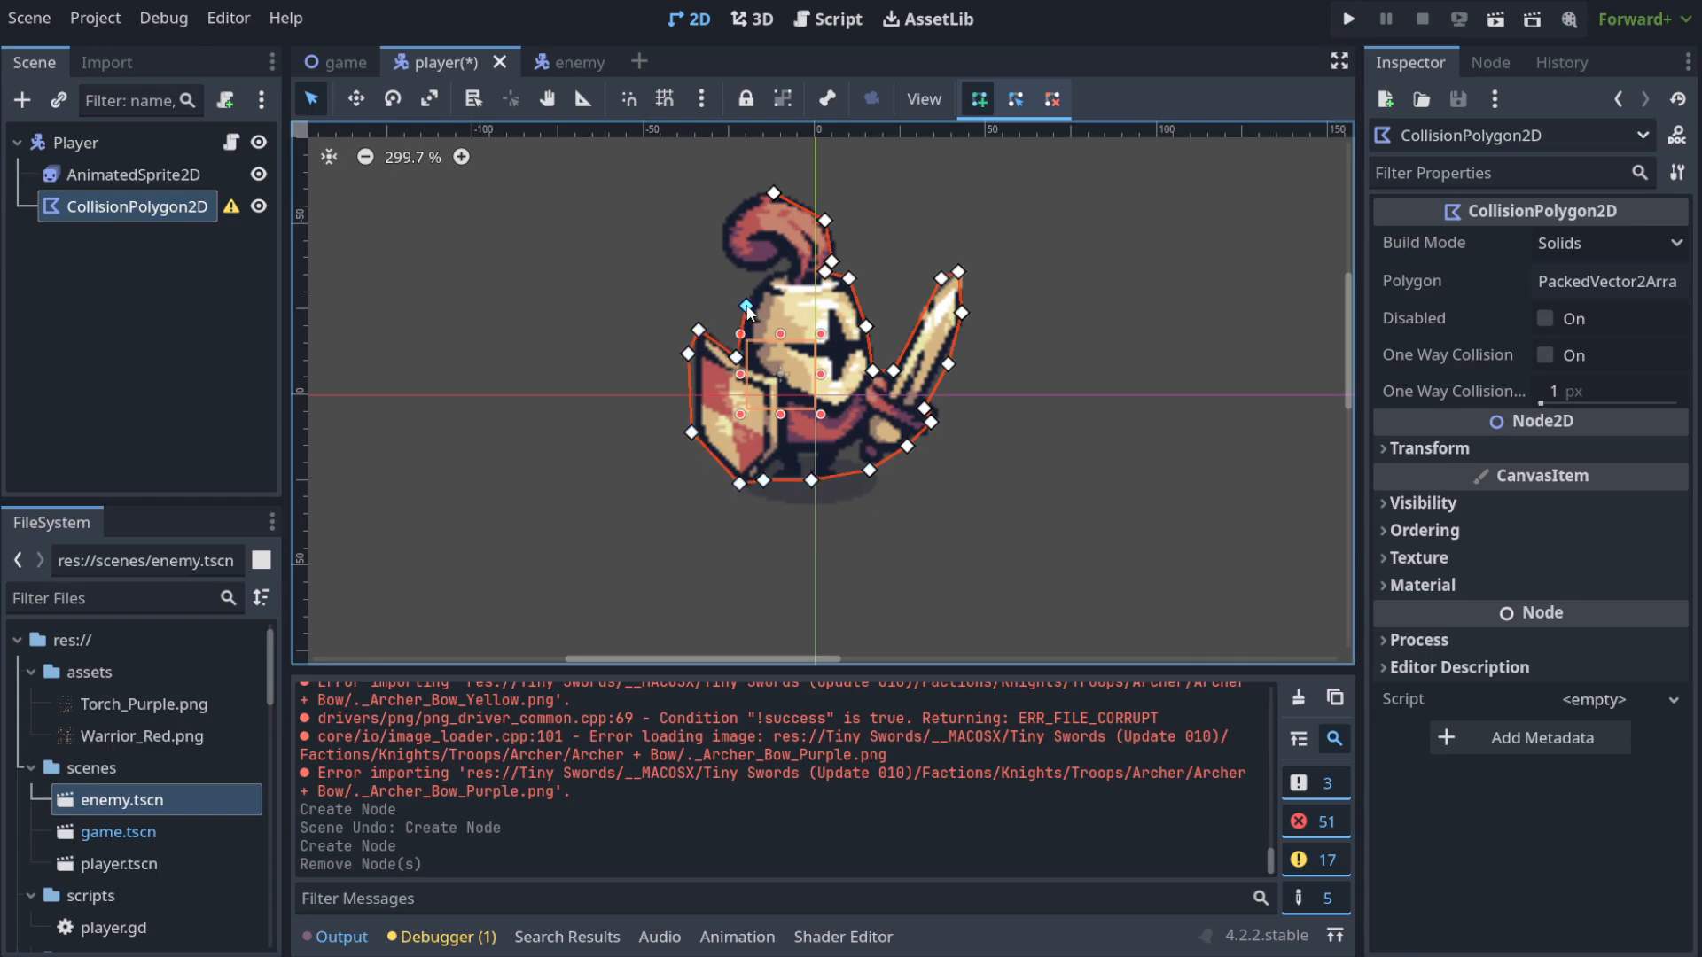
click(770, 279)
click(725, 254)
click(725, 216)
click(756, 189)
click(773, 193)
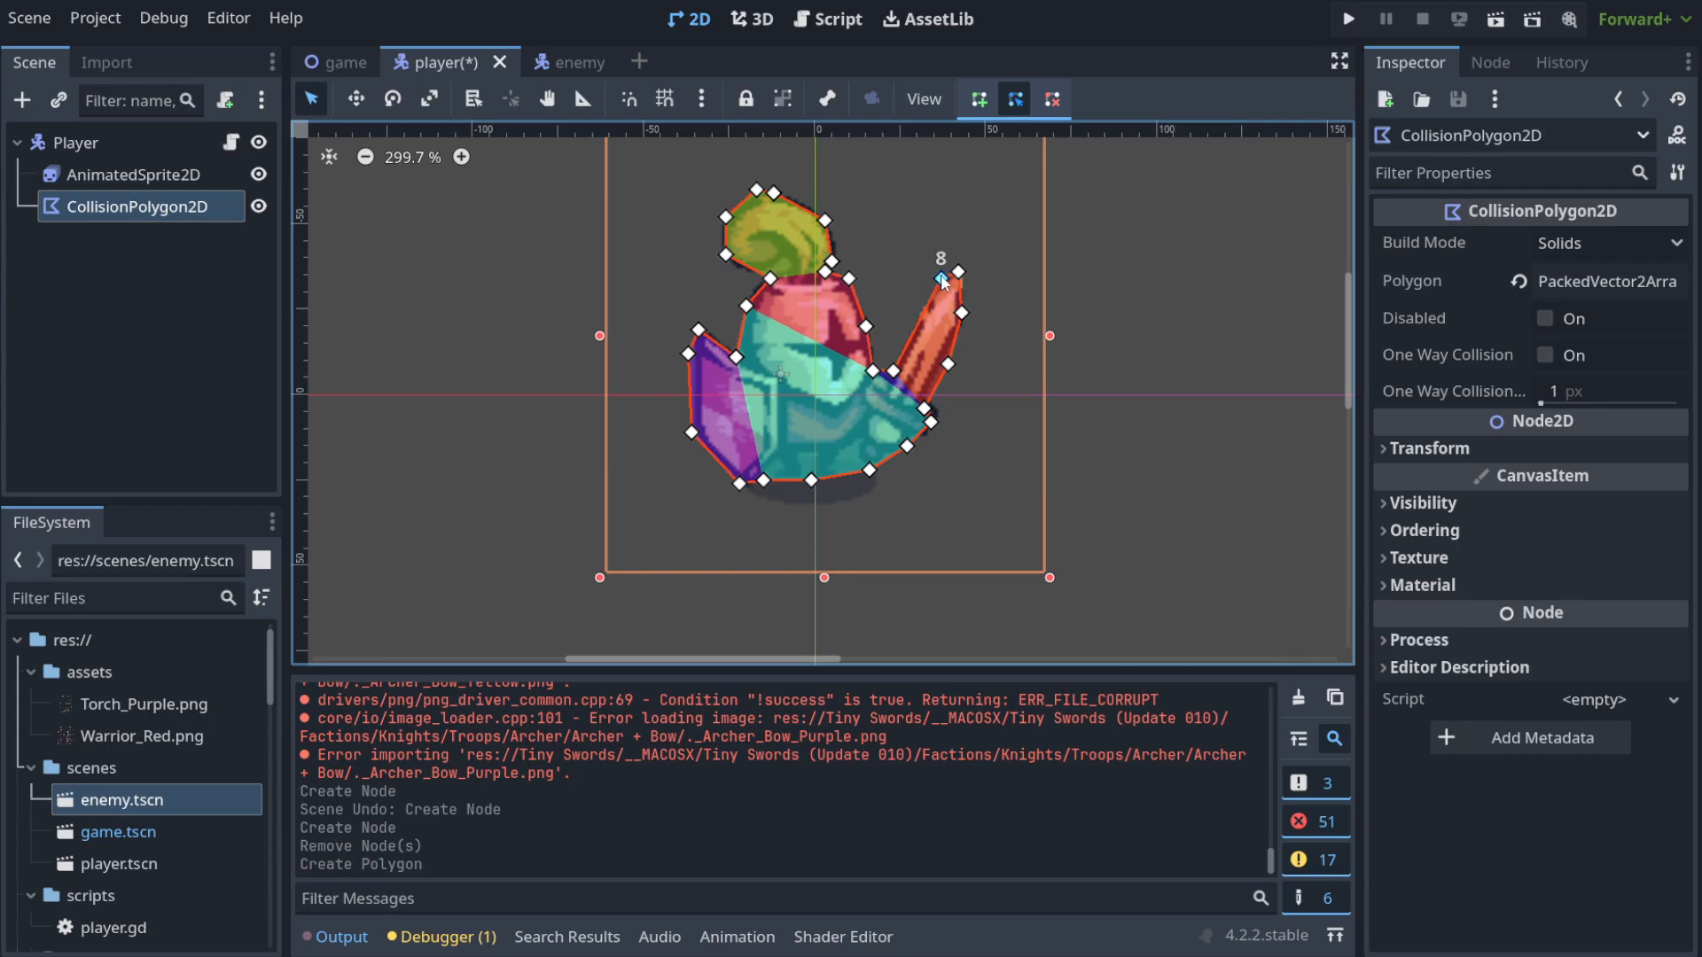
drag(842, 258, 846, 255)
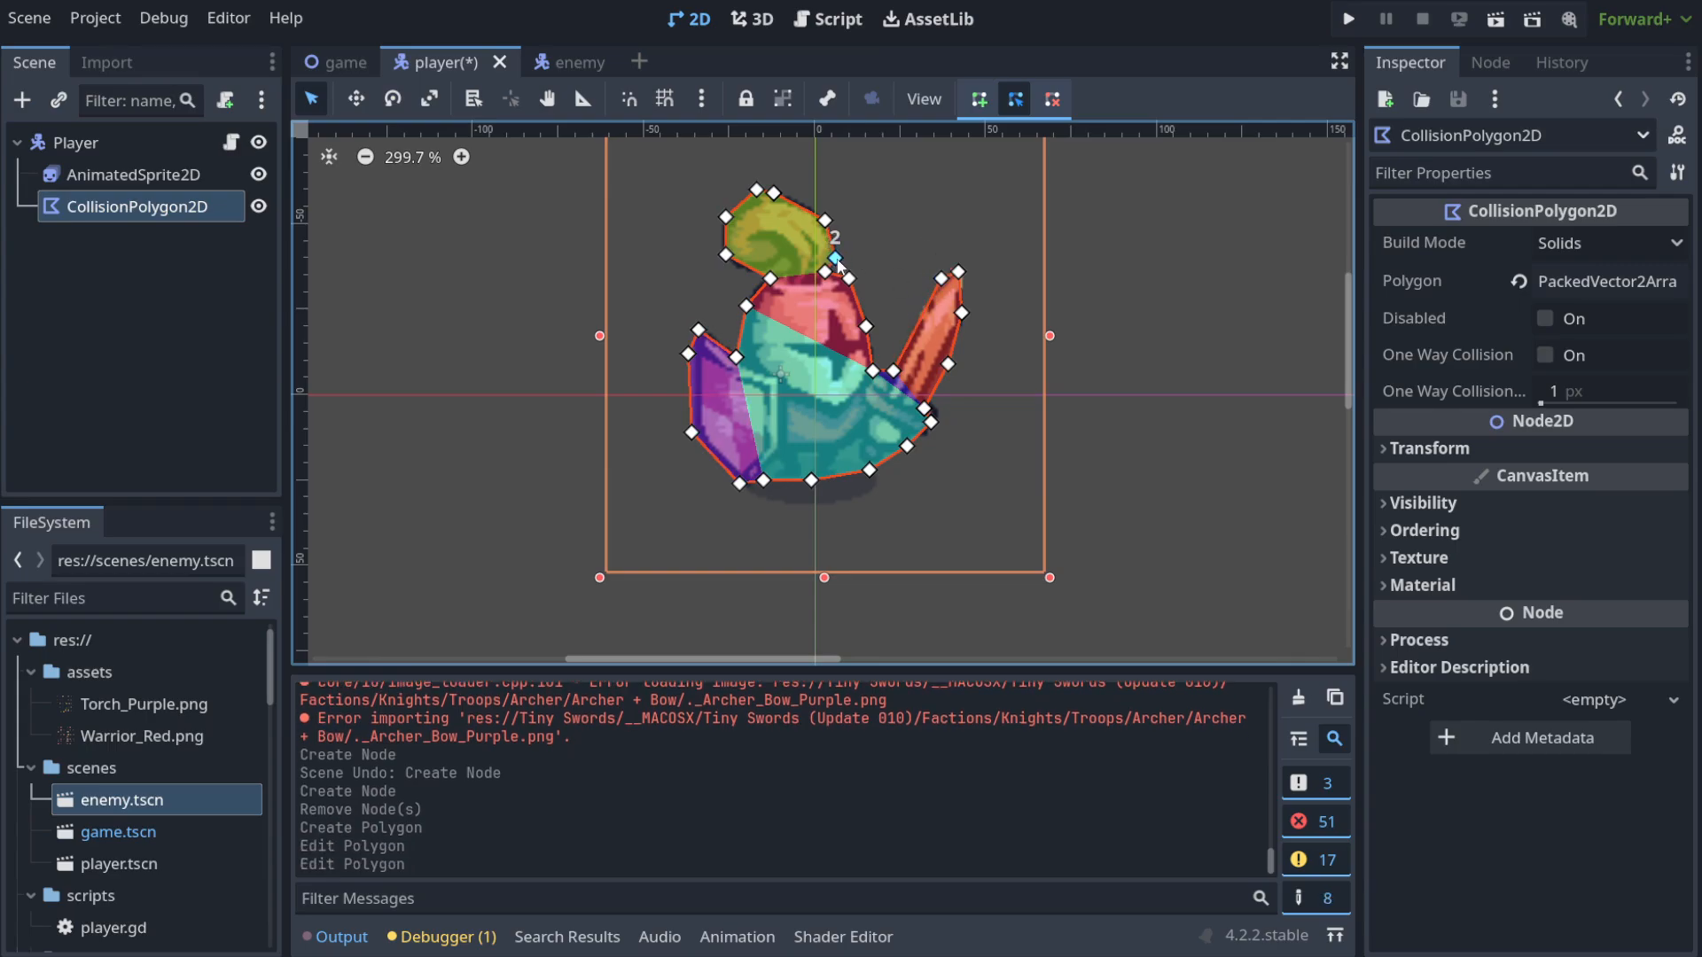
Run the project to test the polygon collision by walking the player into and away from the enemy, and close the game.
click(1347, 19)
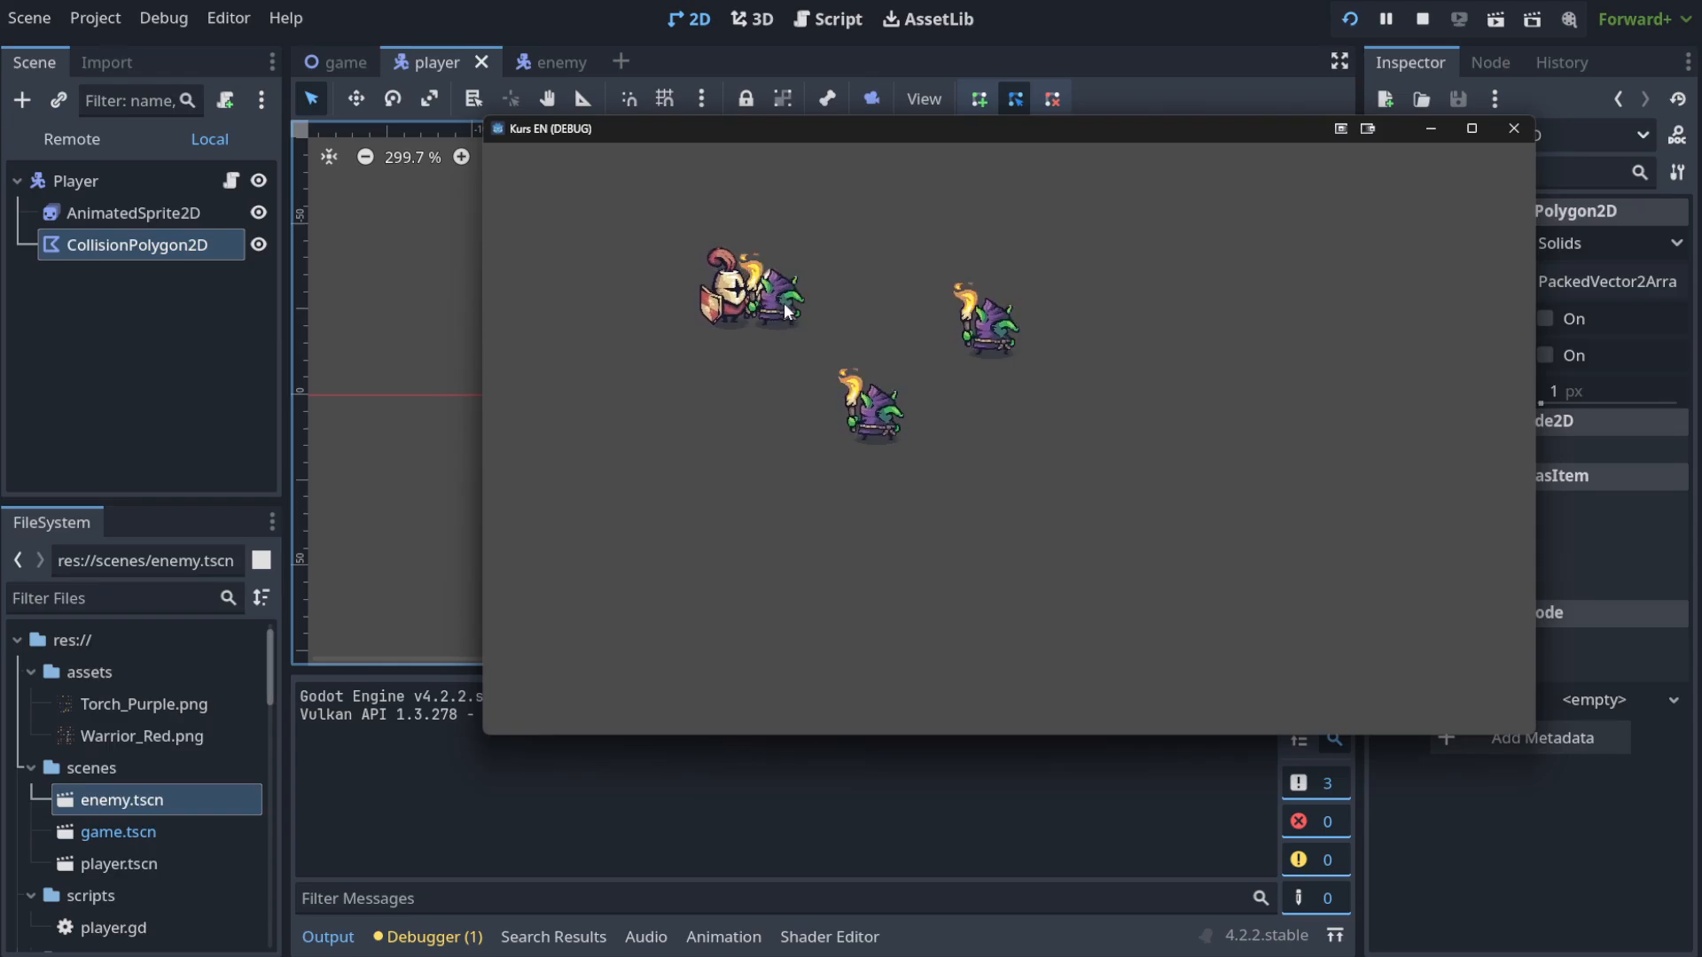
key(a)
key(d)
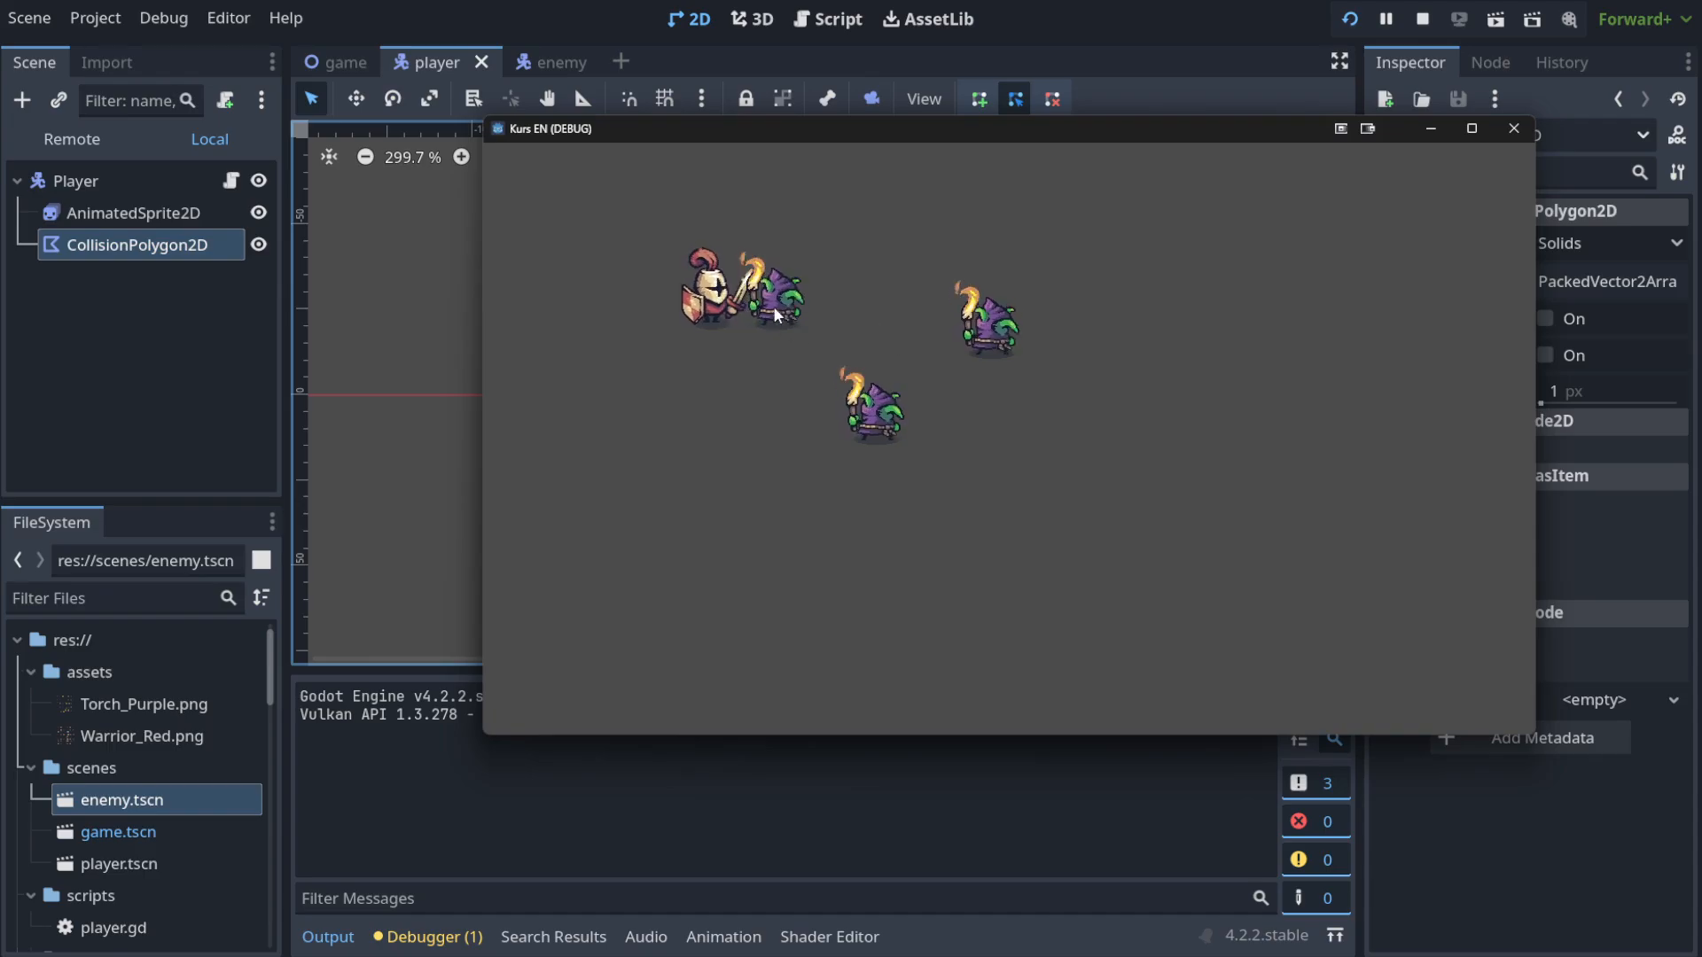
key(a)
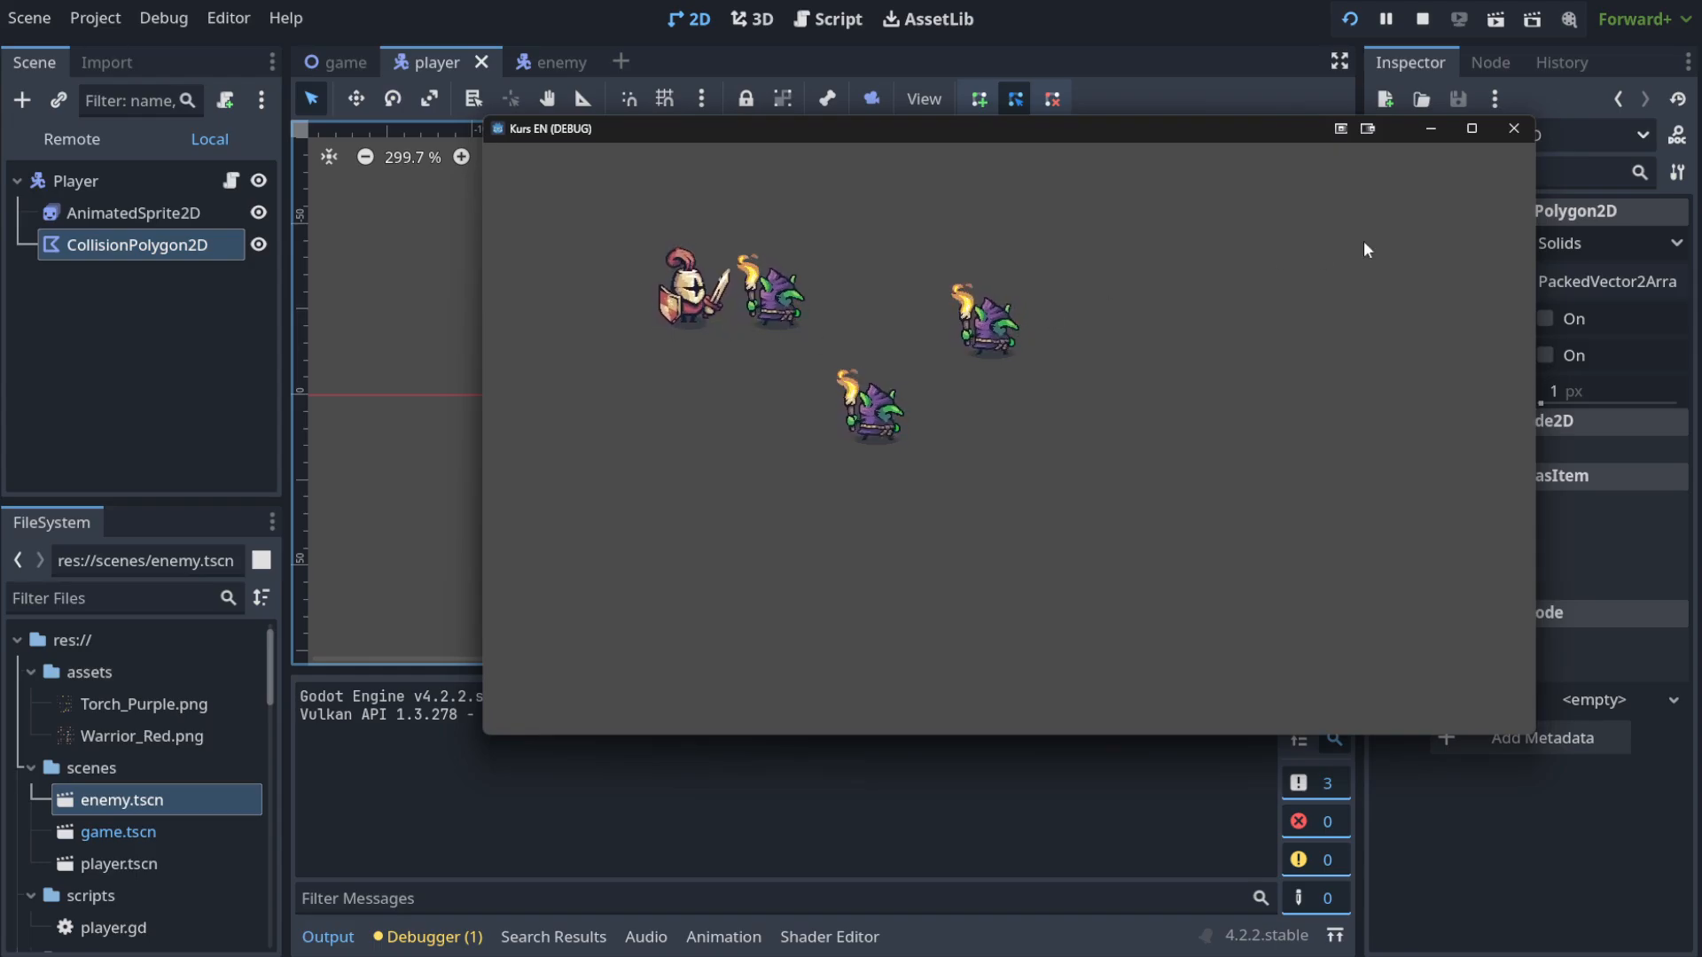
click(1512, 130)
click(926, 425)
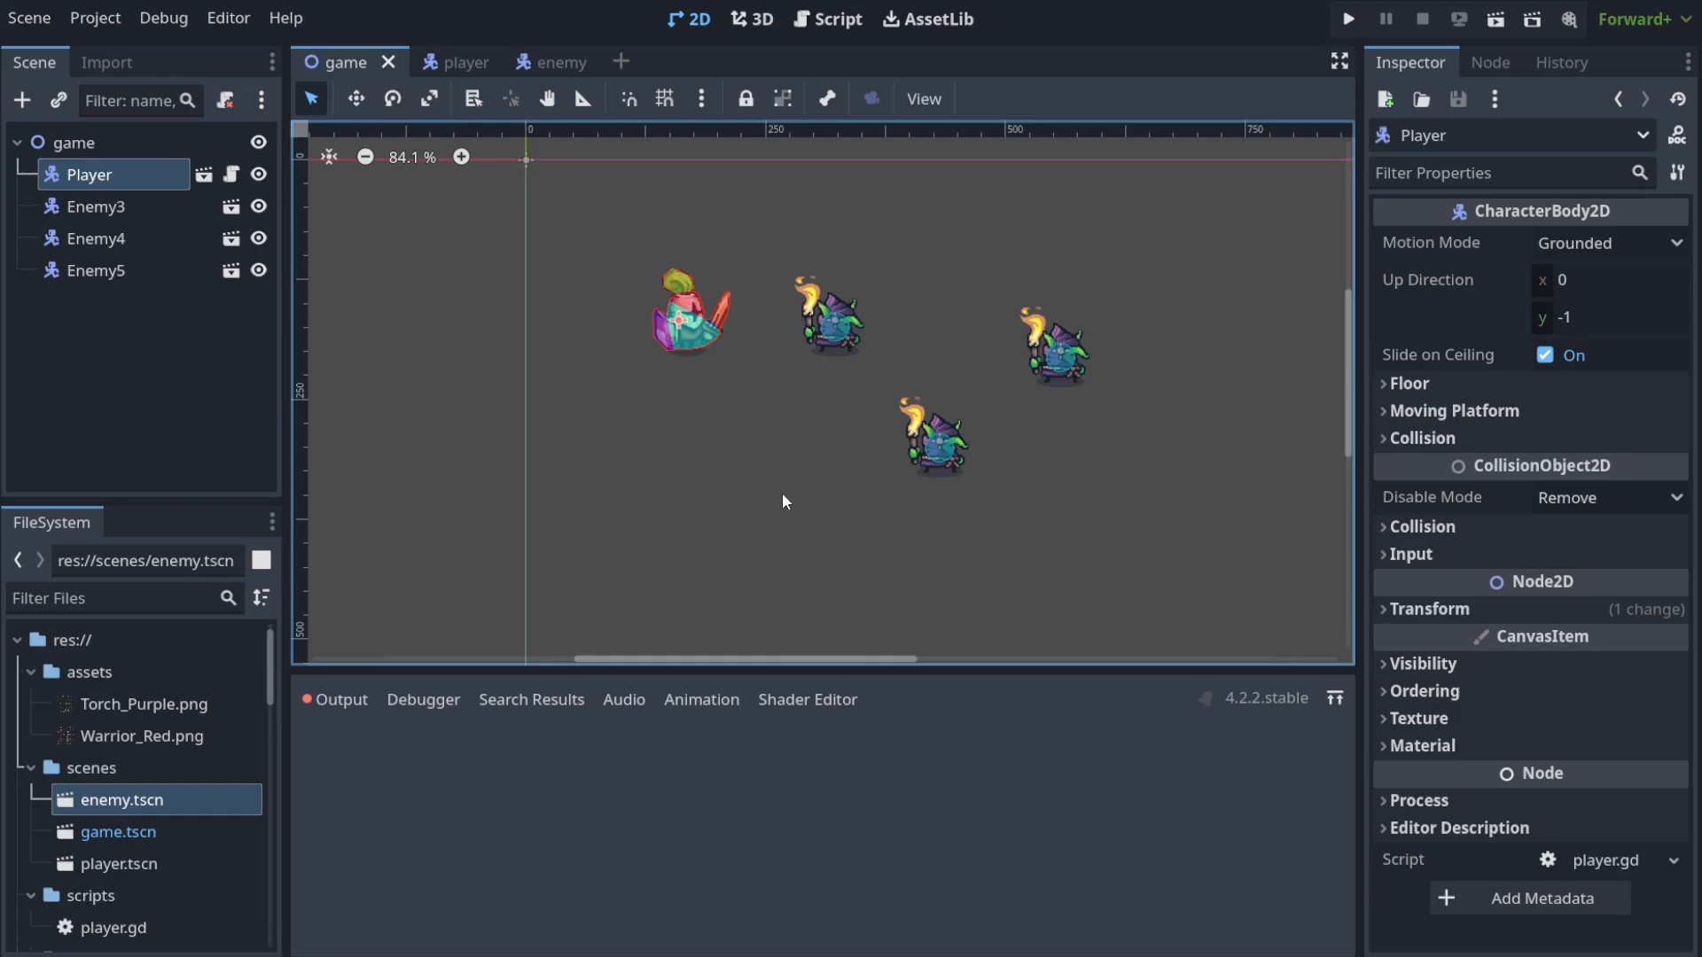
click(775, 530)
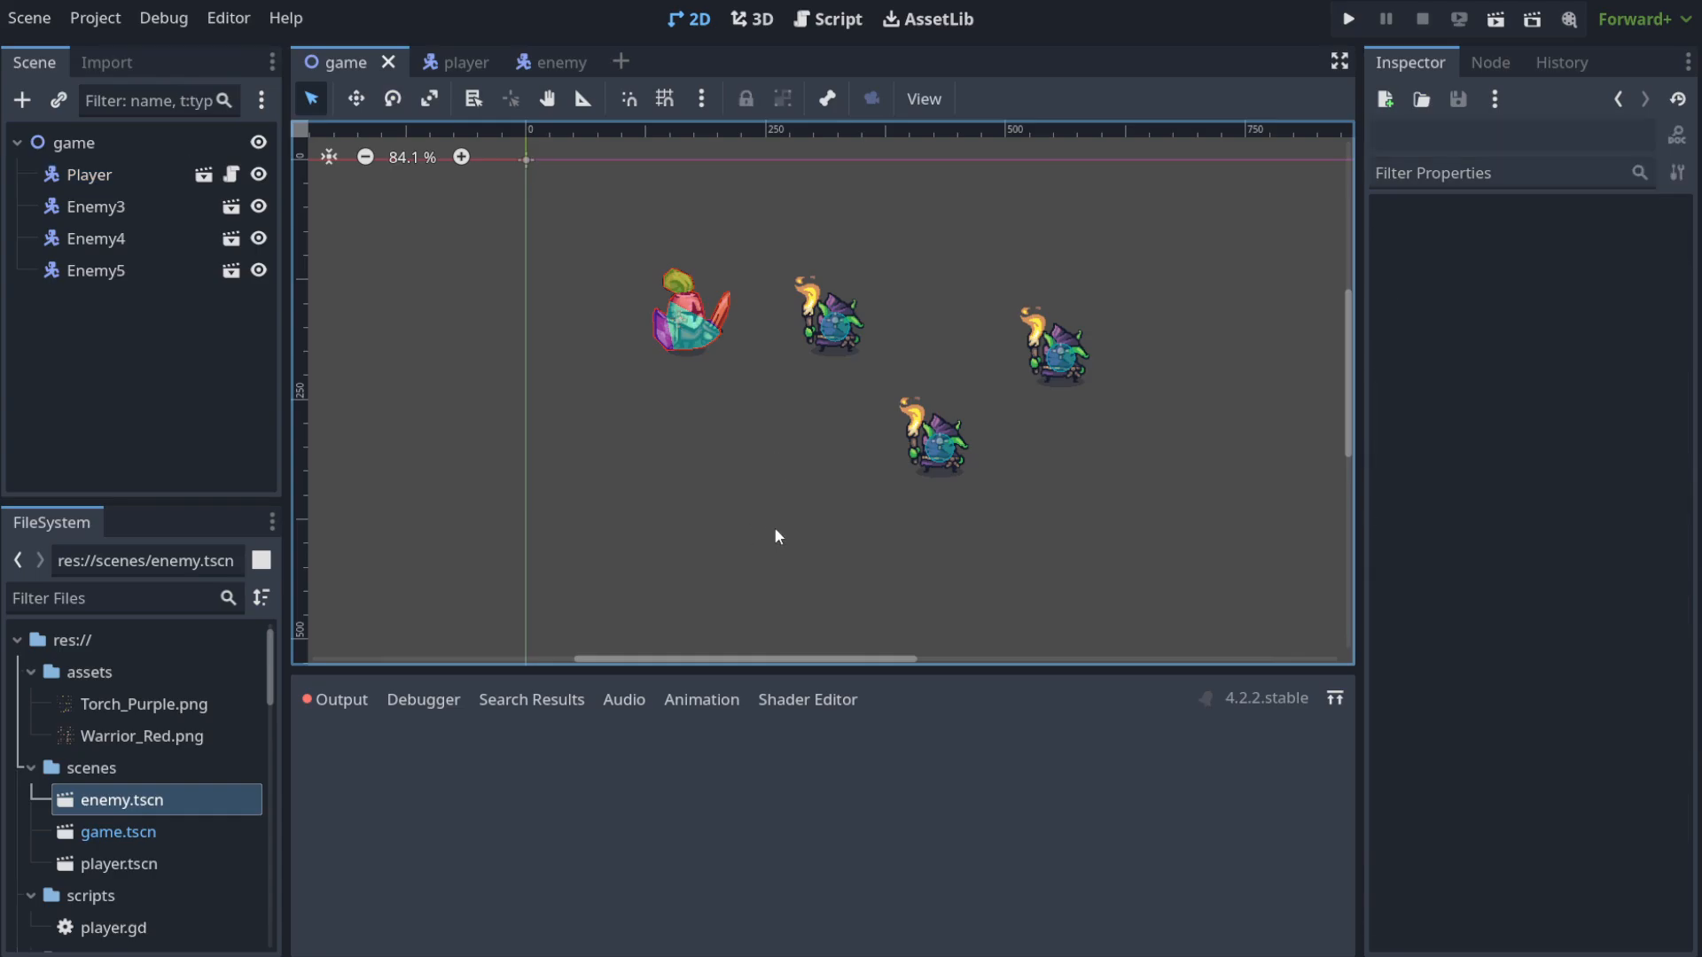
scroll(865, 537, right, 2)
scroll(865, 532, down, 10)
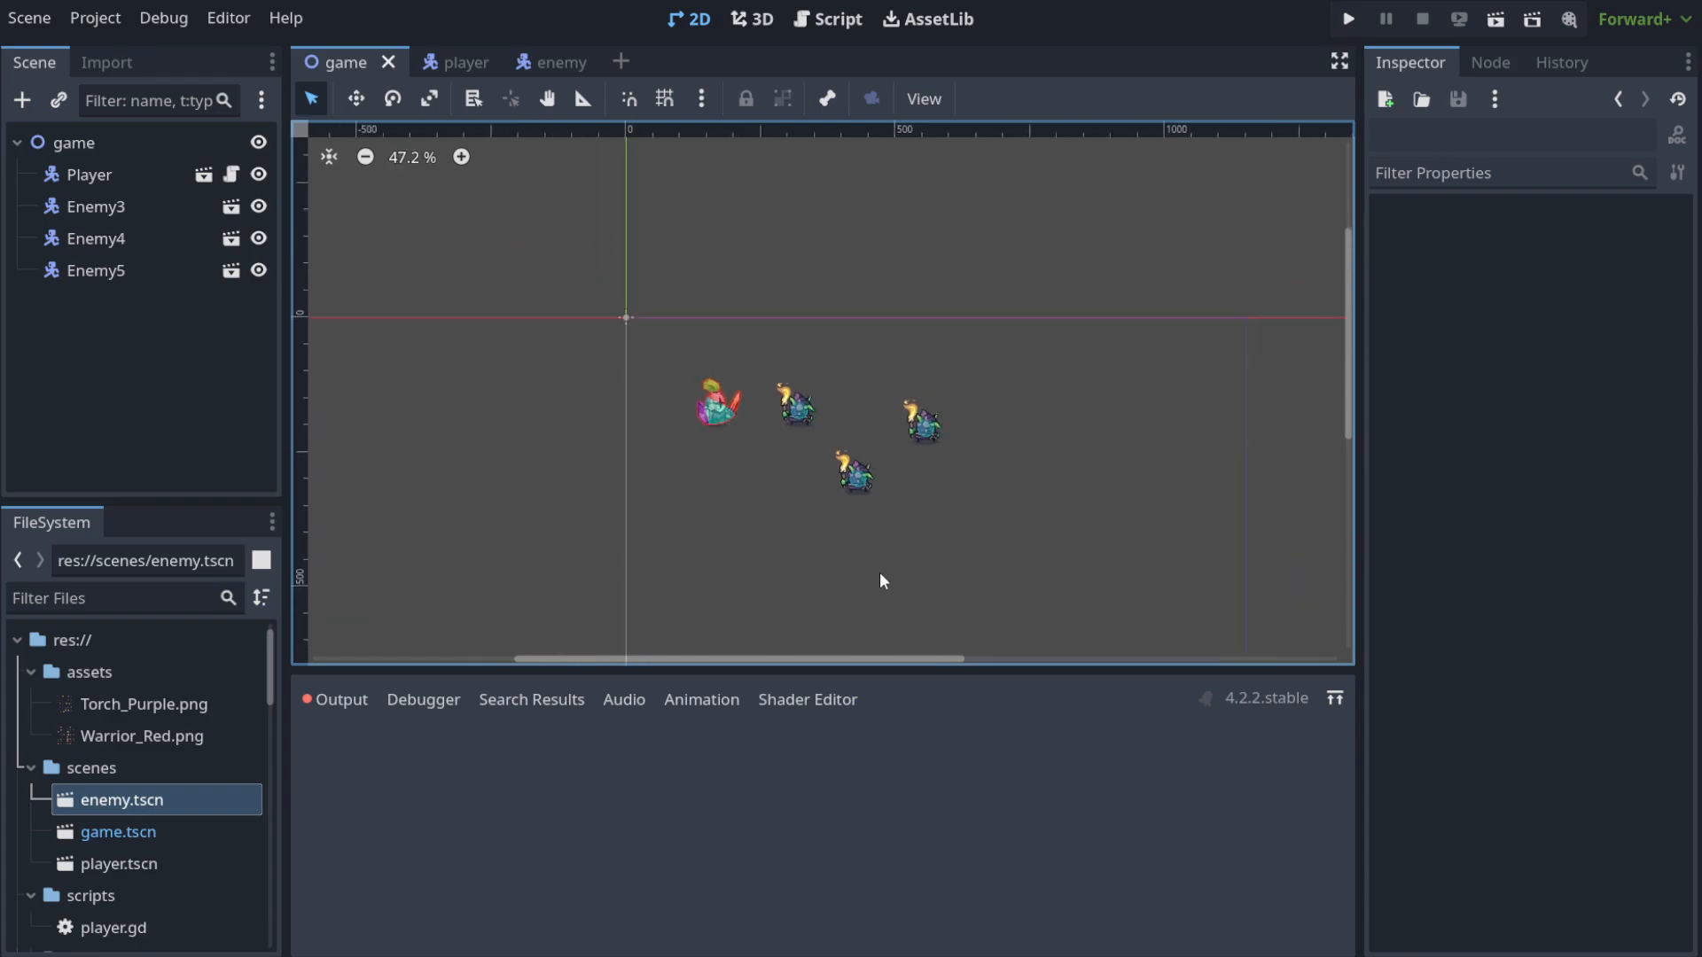
Run the project, walk the player left and right to check its vertical movement, and close the game.
scroll(880, 576, up, 9)
click(1361, 20)
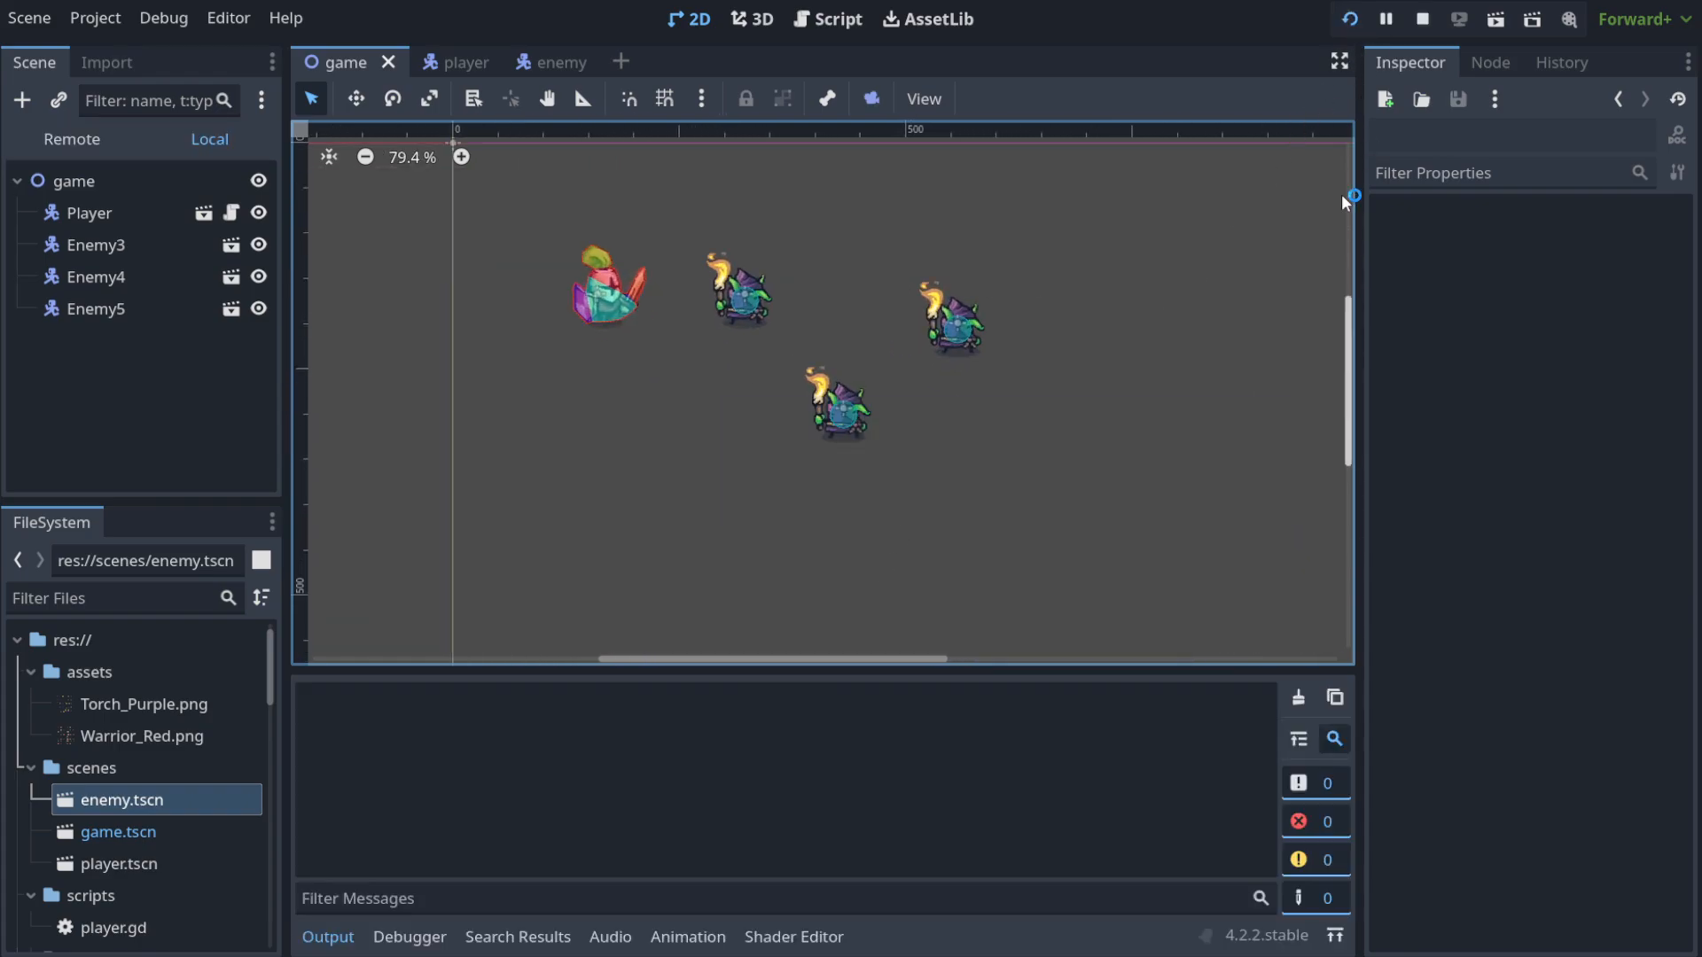
key(Right)
key(Left)
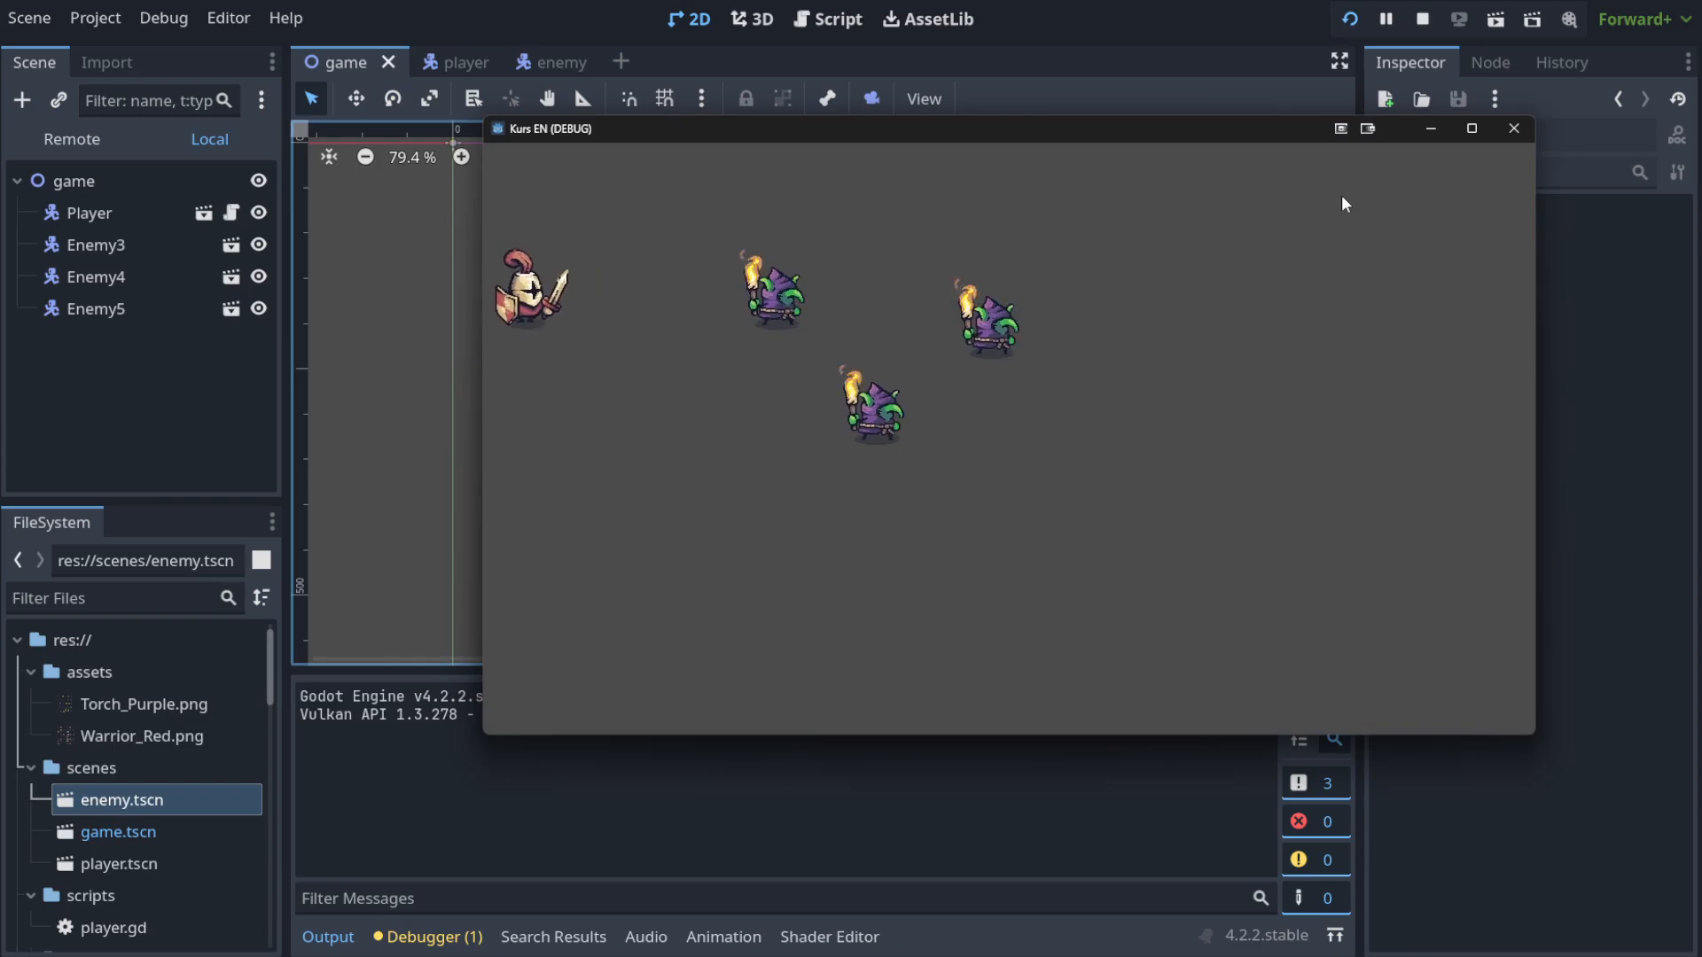
key(Right)
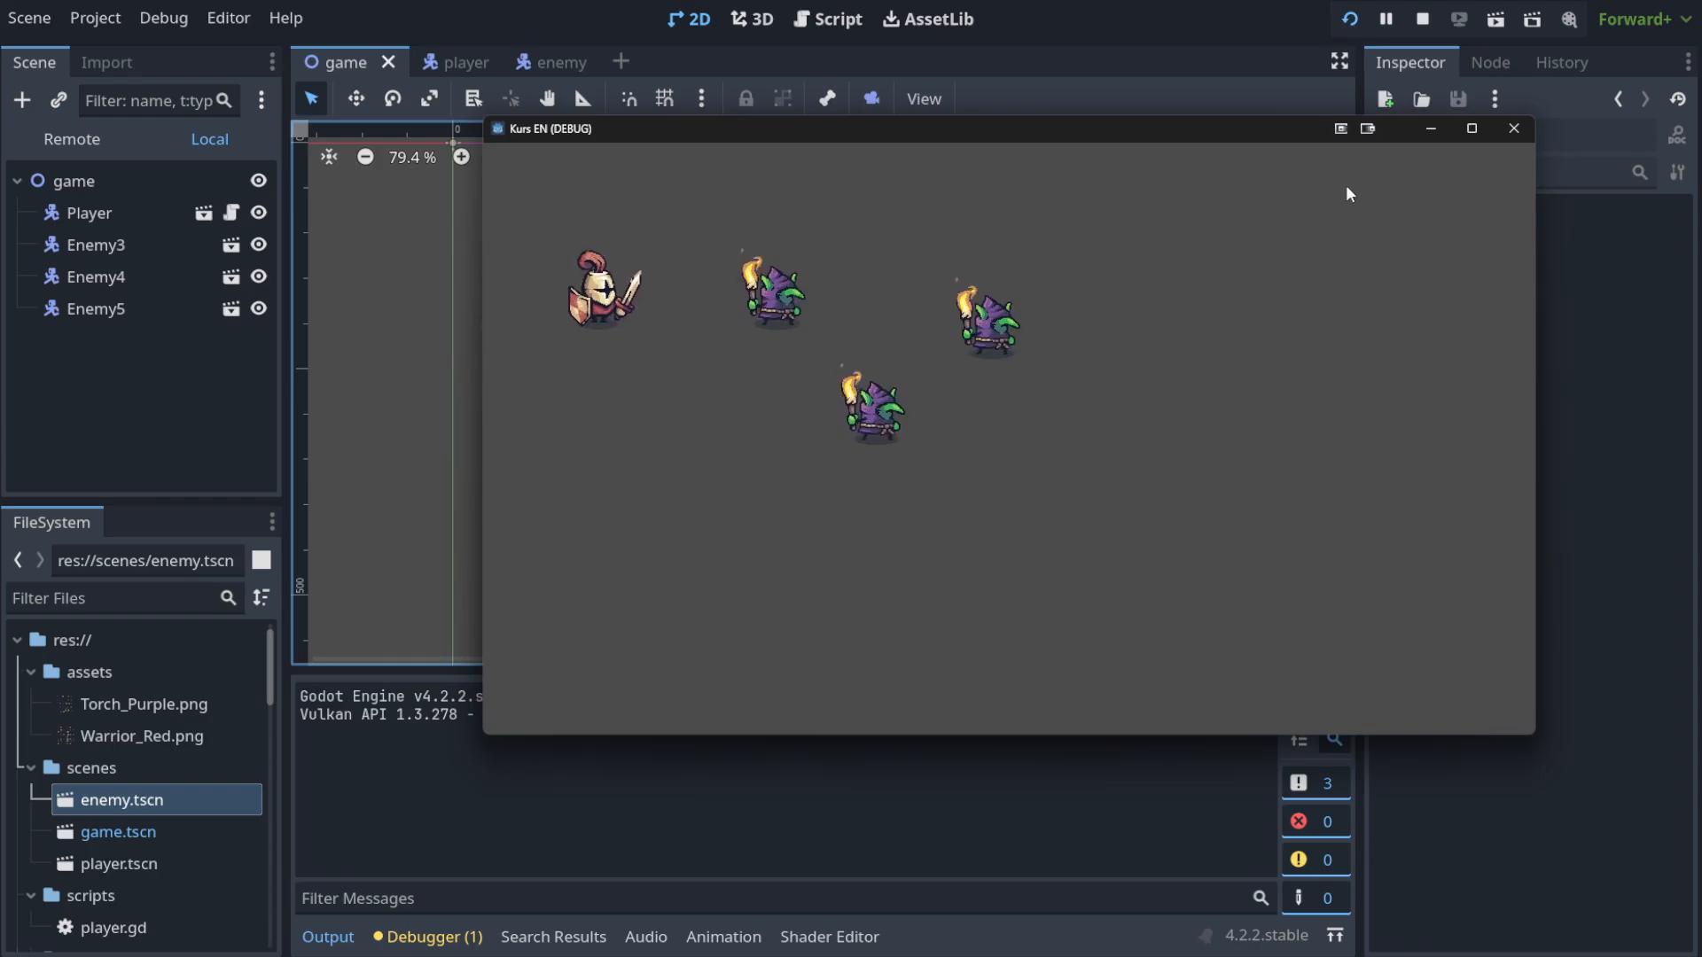
click(1514, 128)
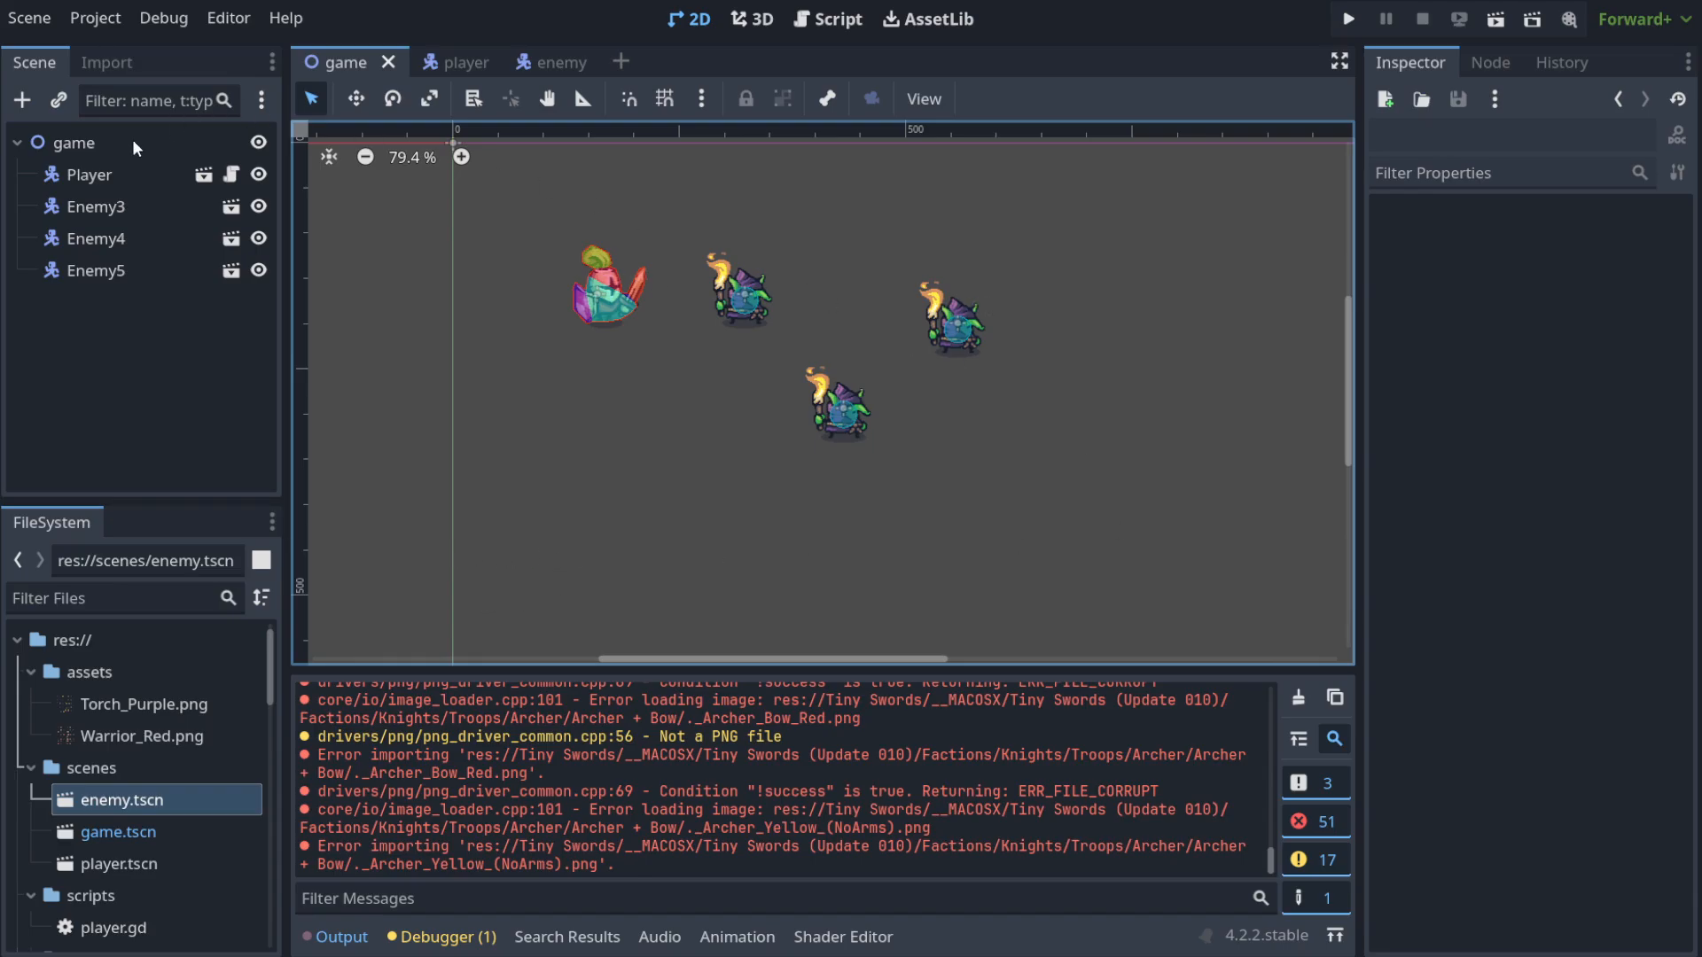
In player.gd's _physics_process, add gravity * delta to velocity.y when the player is not on the floor, and test it in a game run.
click(227, 174)
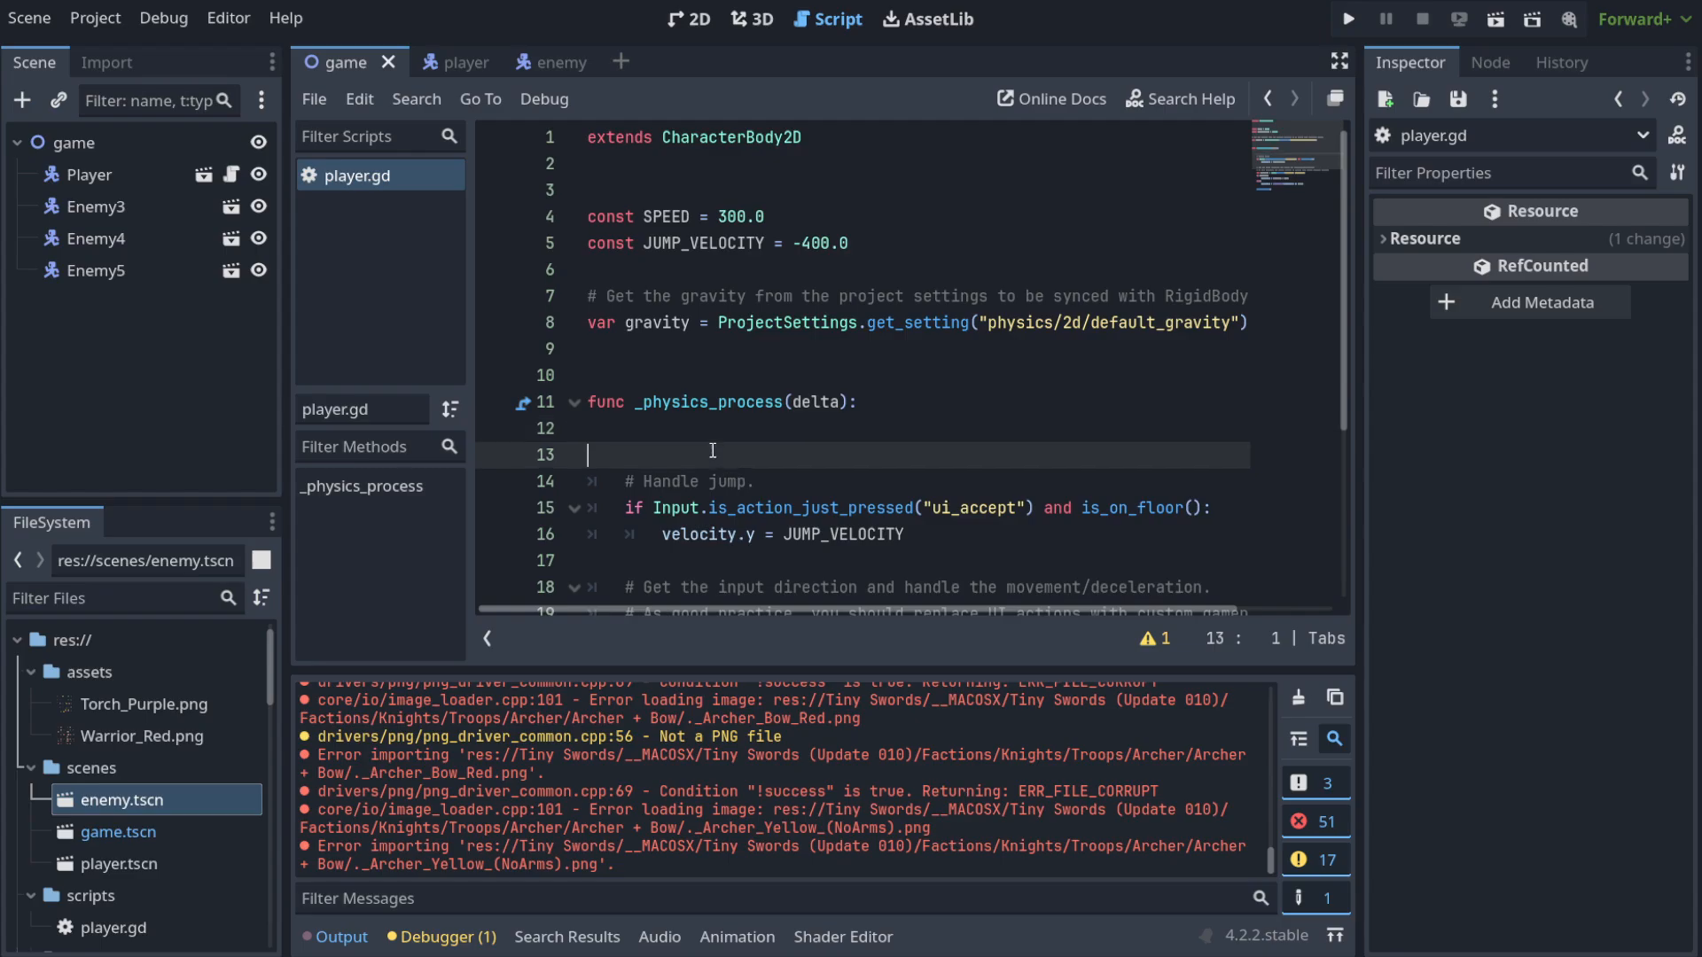
text(if not is_on_floor(): 	velocity.y += gravity * delta)
drag(937, 485, 540, 450)
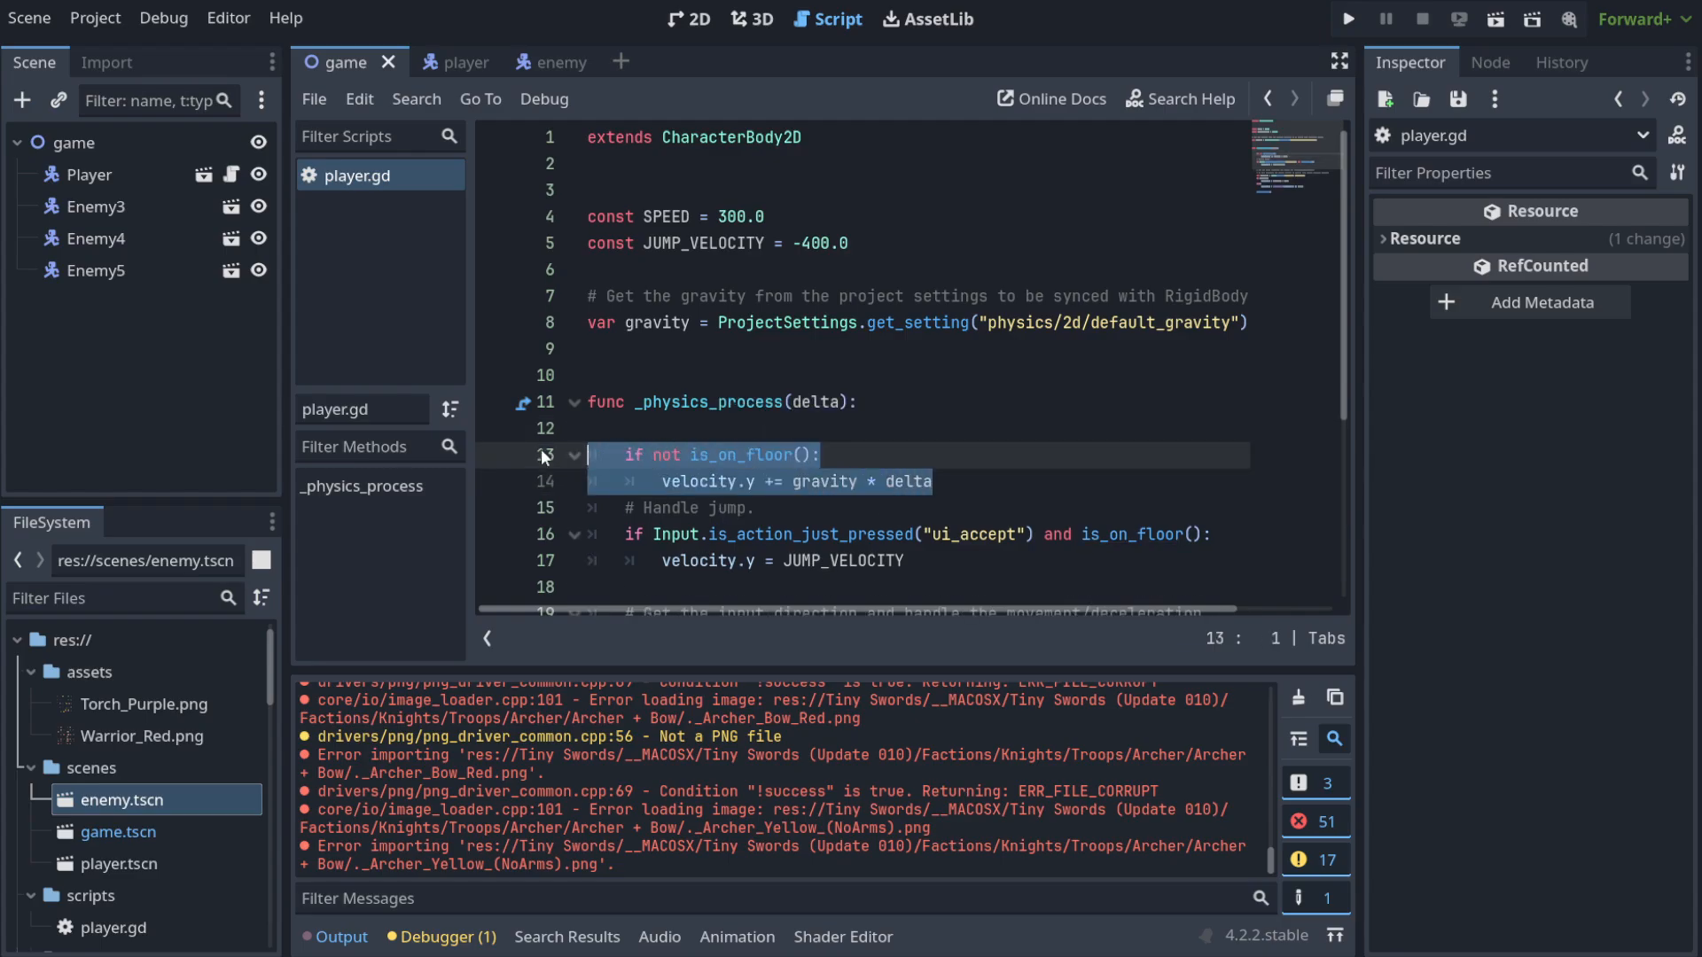
click(992, 482)
click(1348, 19)
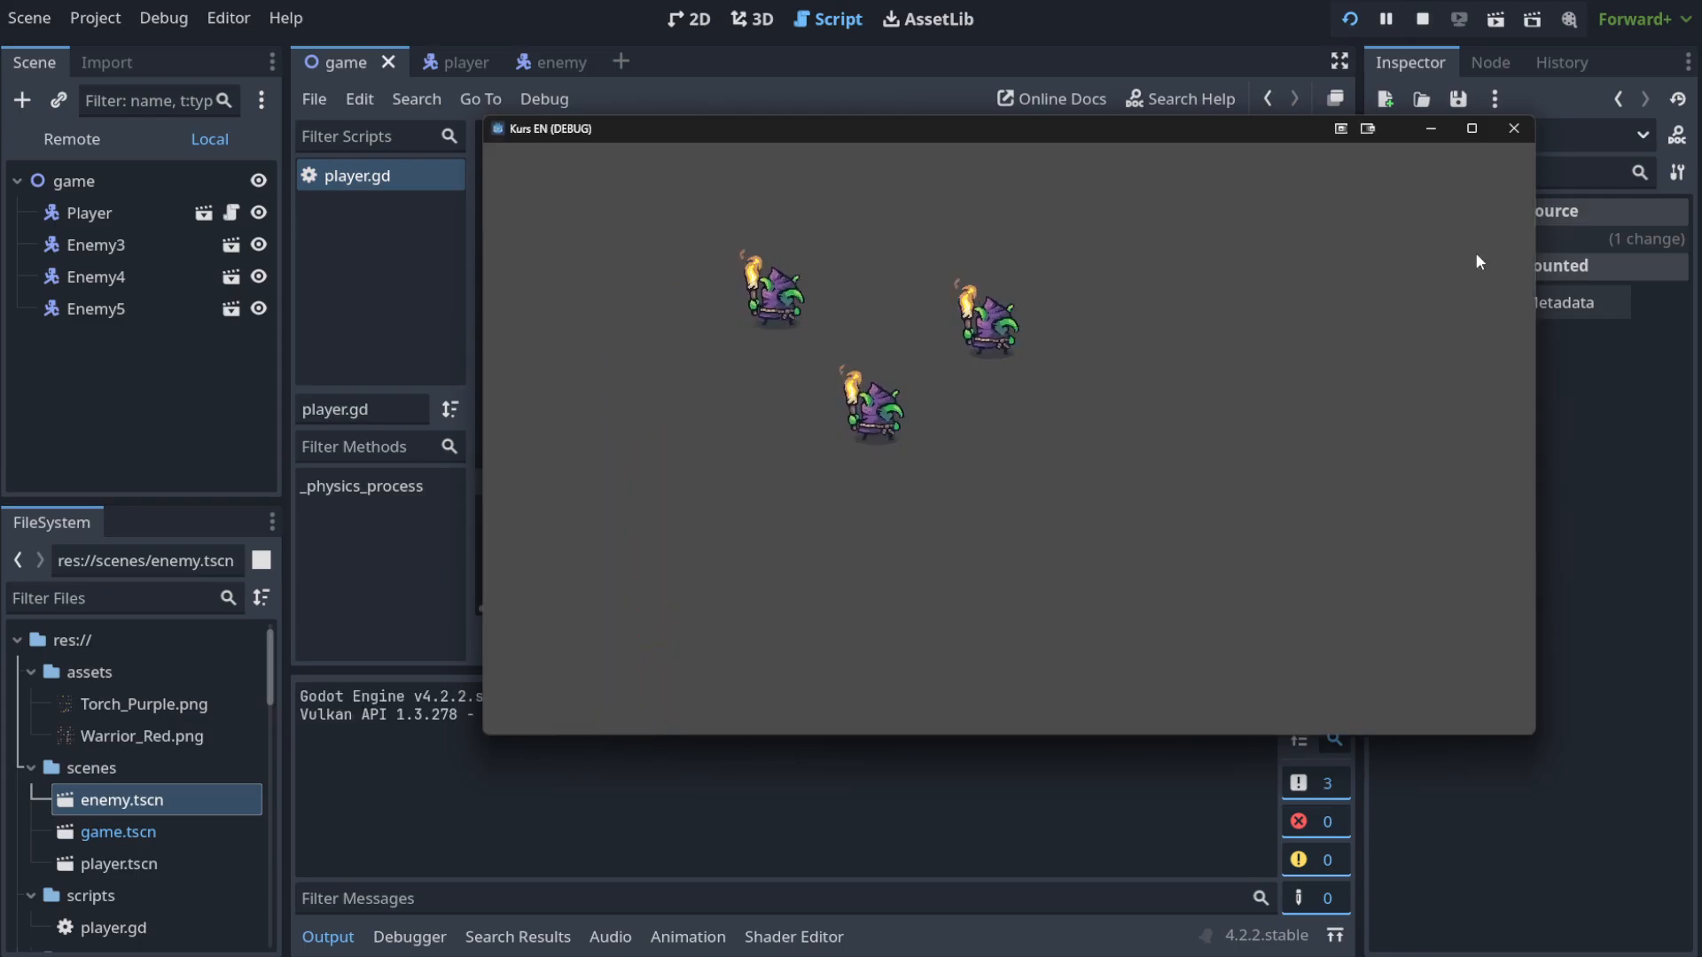
click(1514, 128)
scroll(814, 409, down, 4)
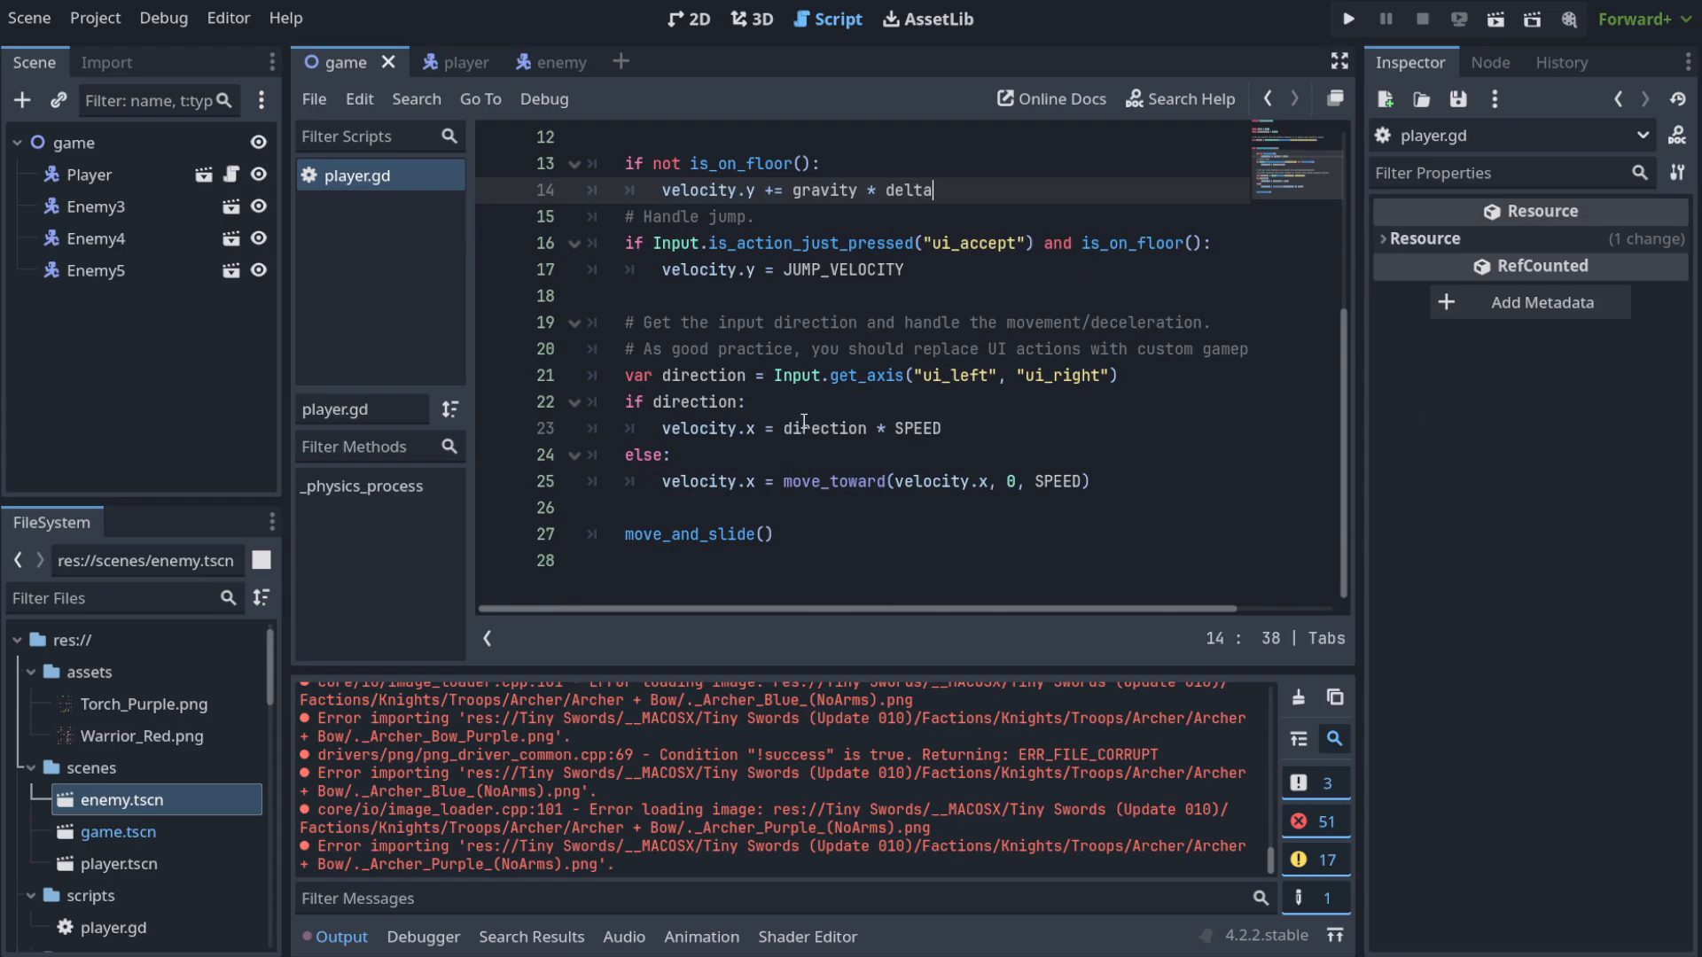
scroll(815, 409, up, 4)
scroll(814, 409, down, 3)
scroll(815, 409, up, 3)
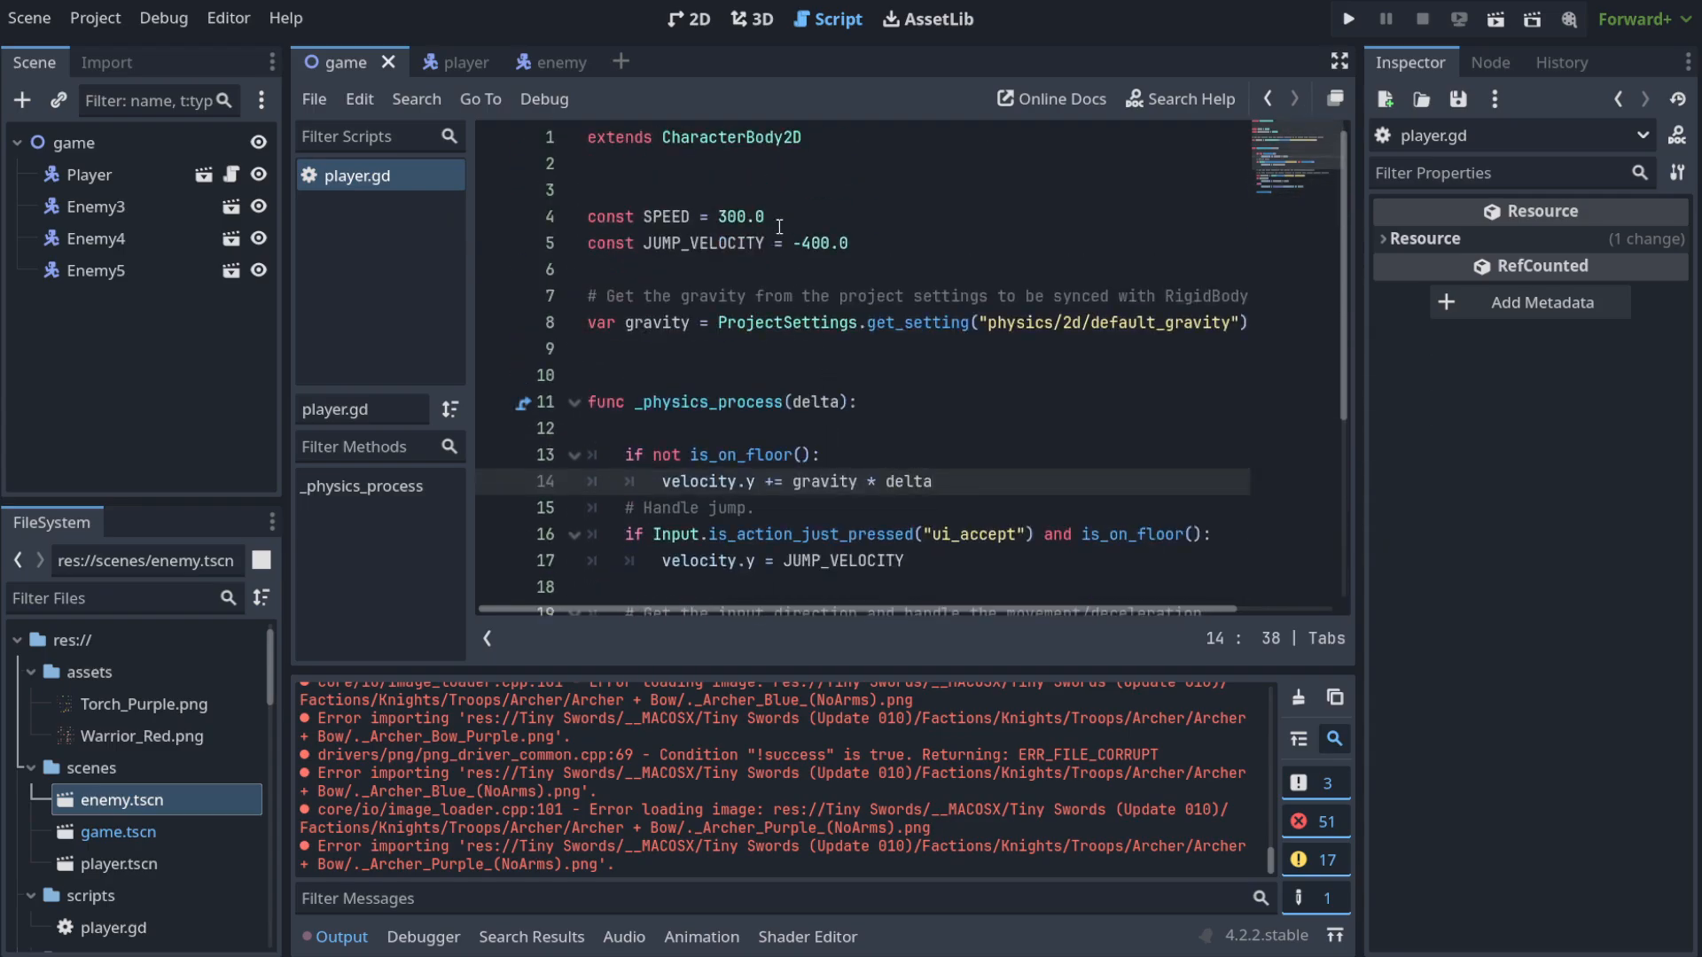
click(461, 64)
click(329, 64)
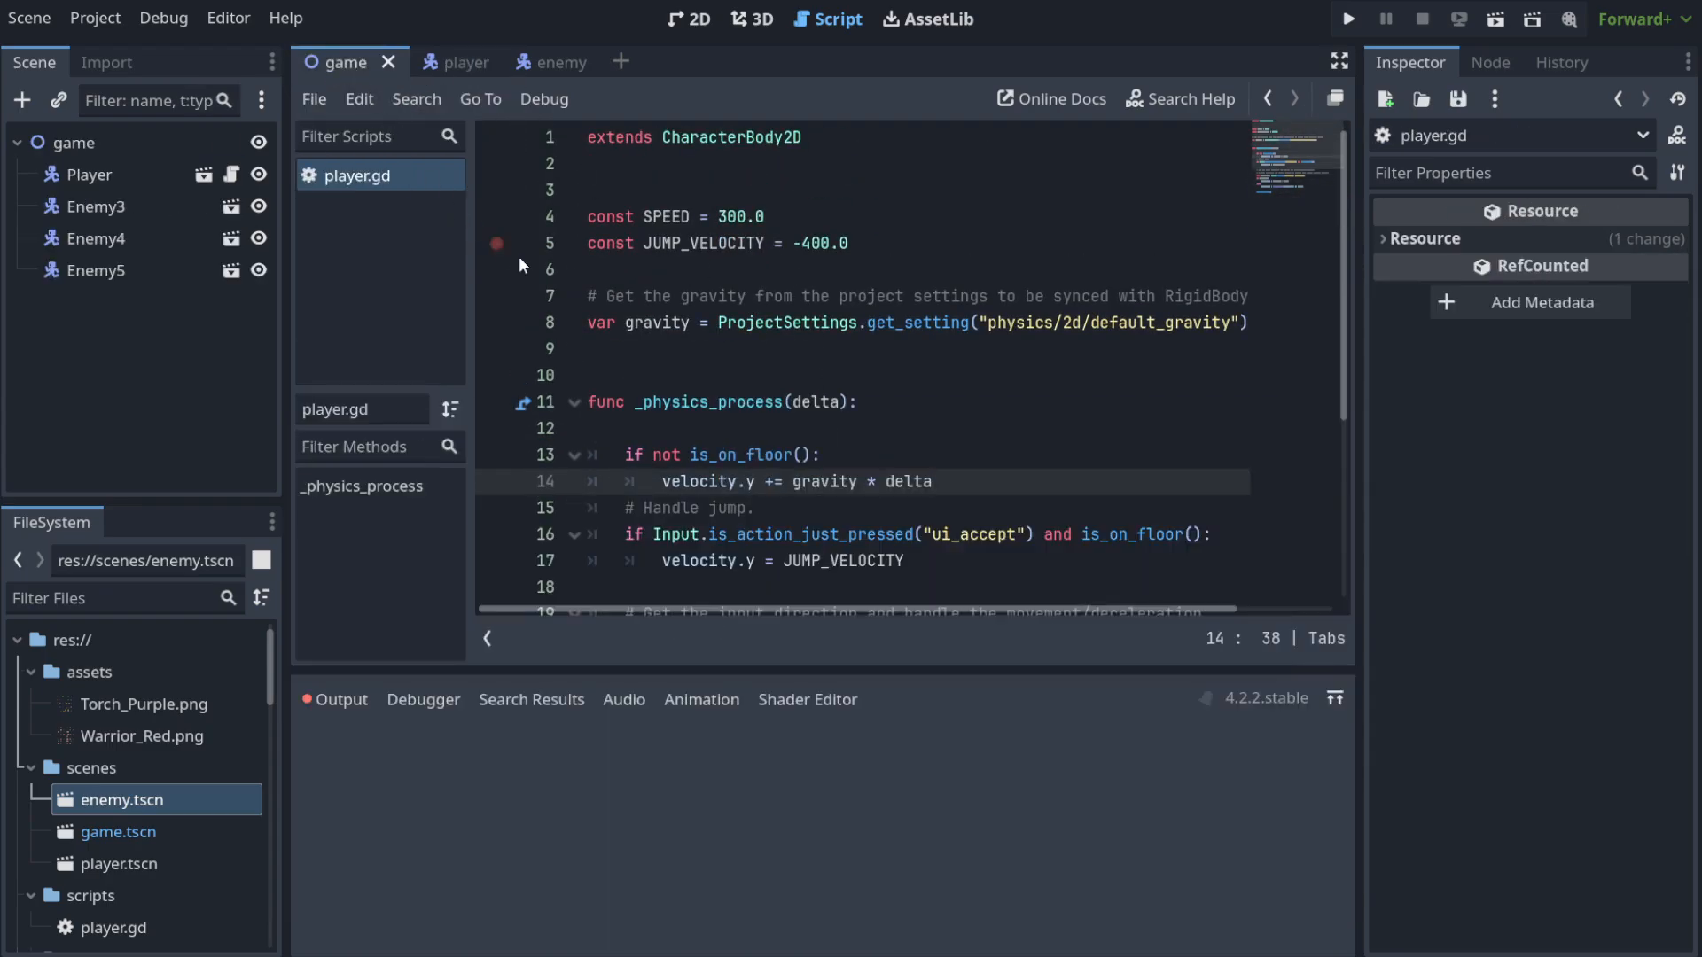
Add a StaticBody2D child node to the game root node and save the scene.
click(73, 143)
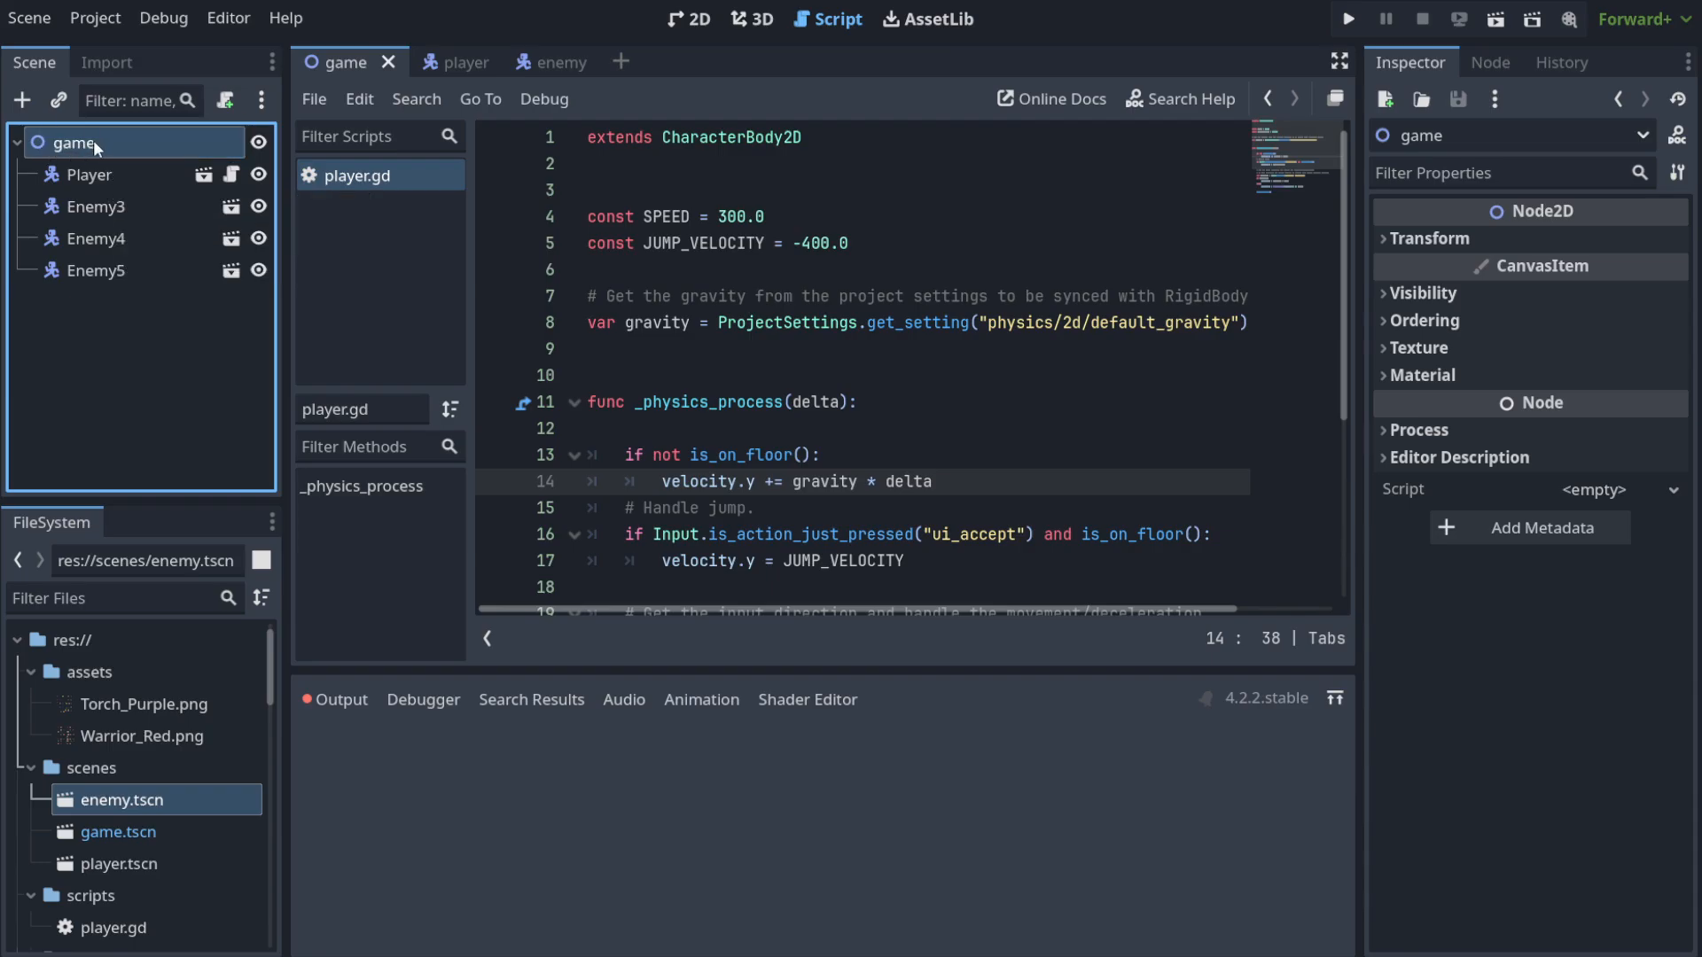
key(ctrl+a)
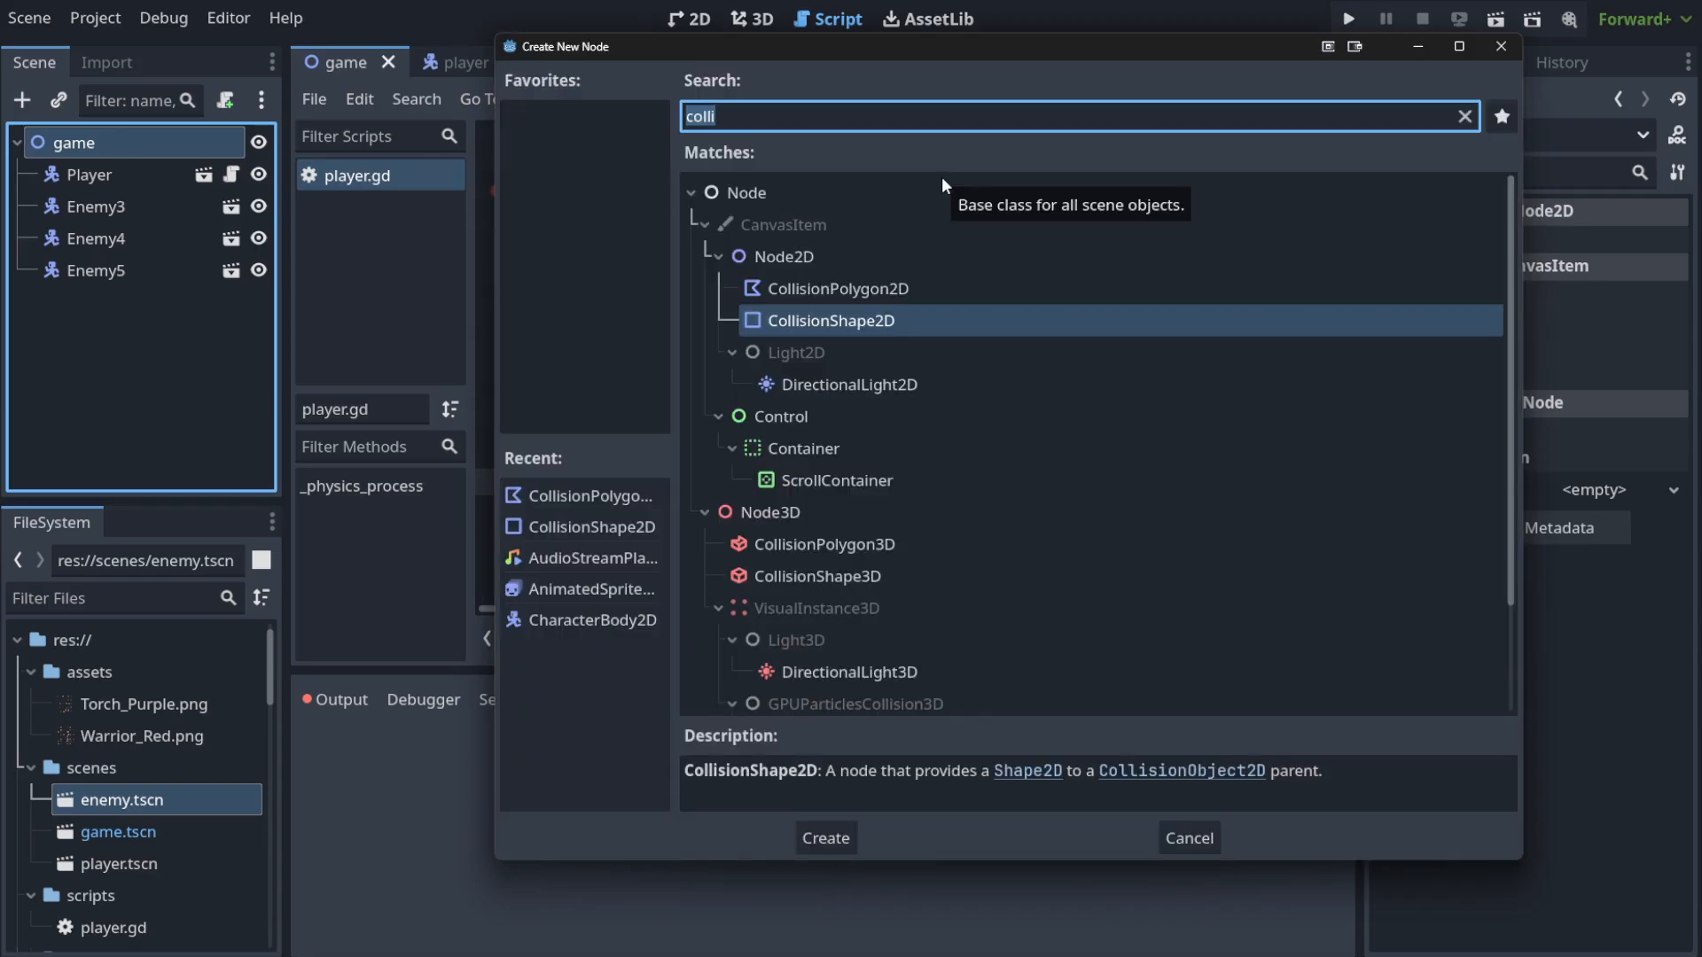
key(BackSpace)
text(stati)
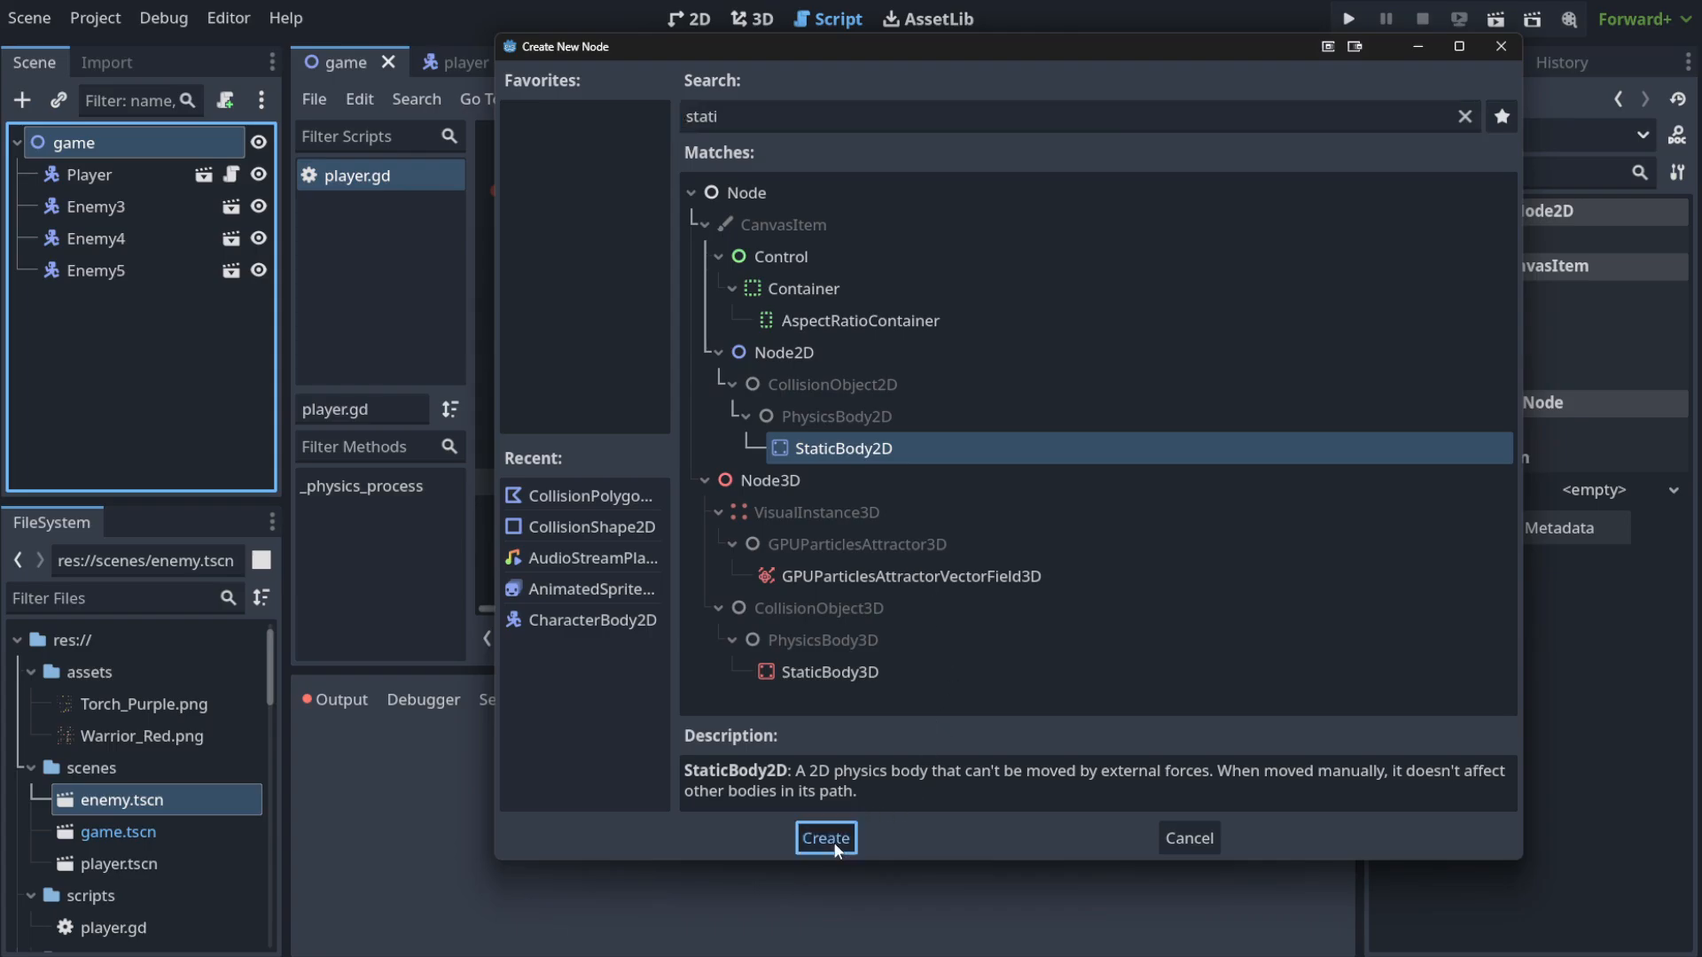
click(833, 842)
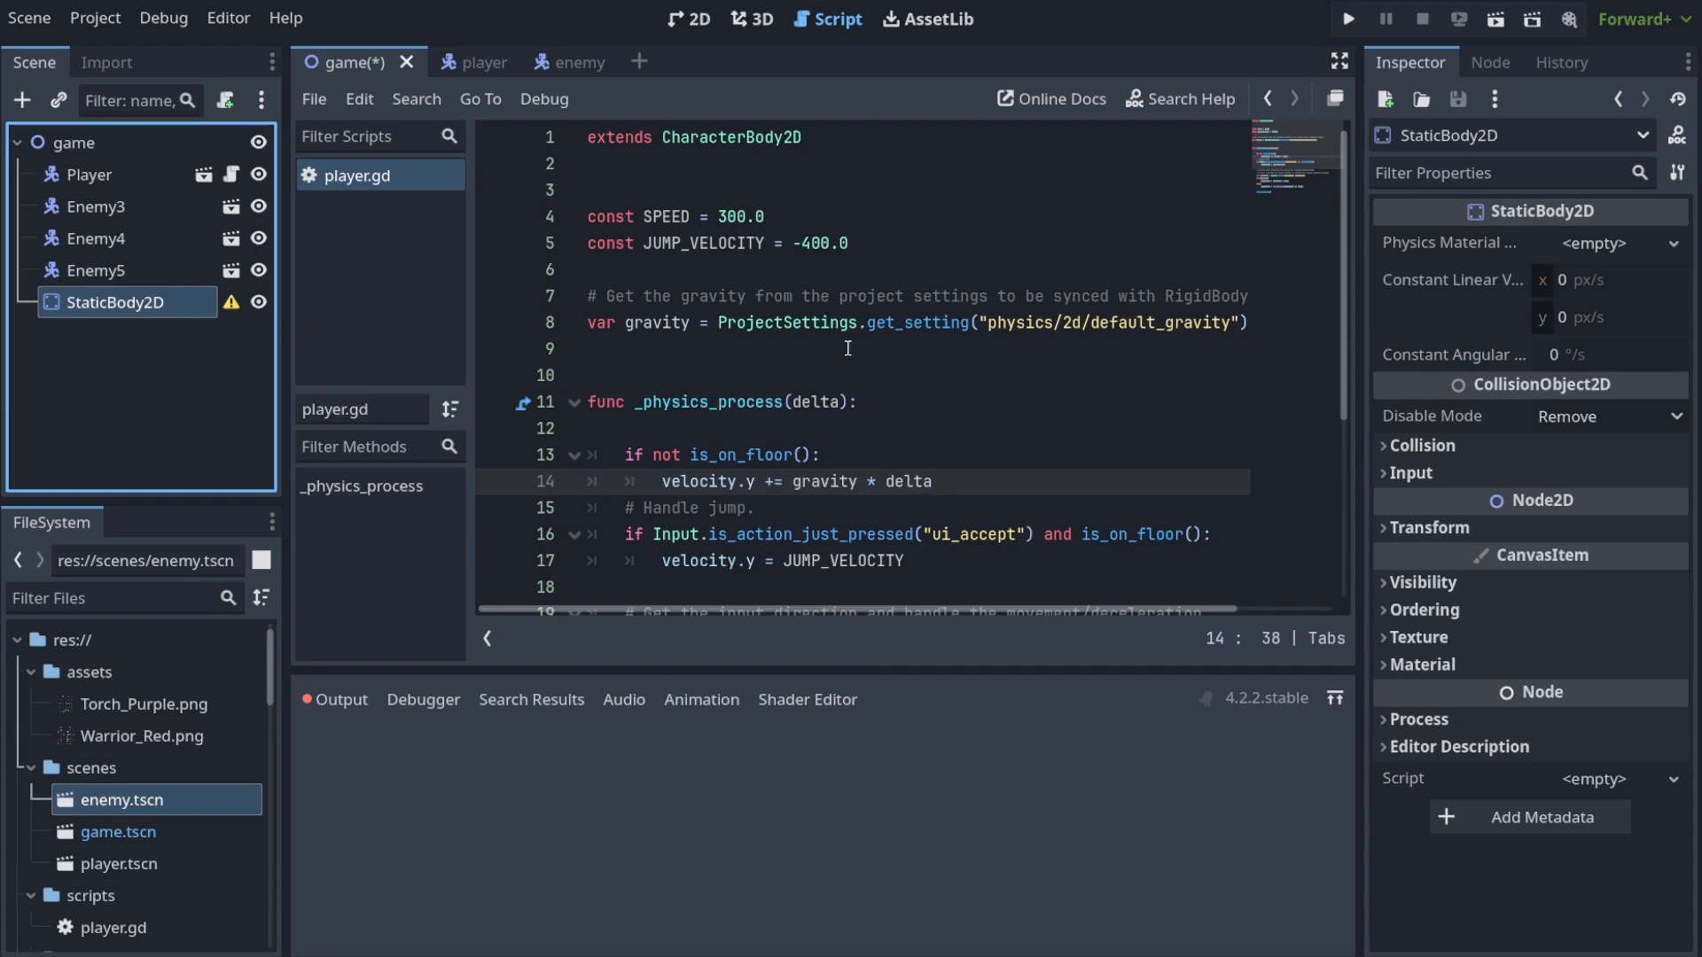
key(ctrl+s)
Move StaticBody2D below the enemies, inside the lower part of the game frame, and test the falling player in a game run.
click(689, 18)
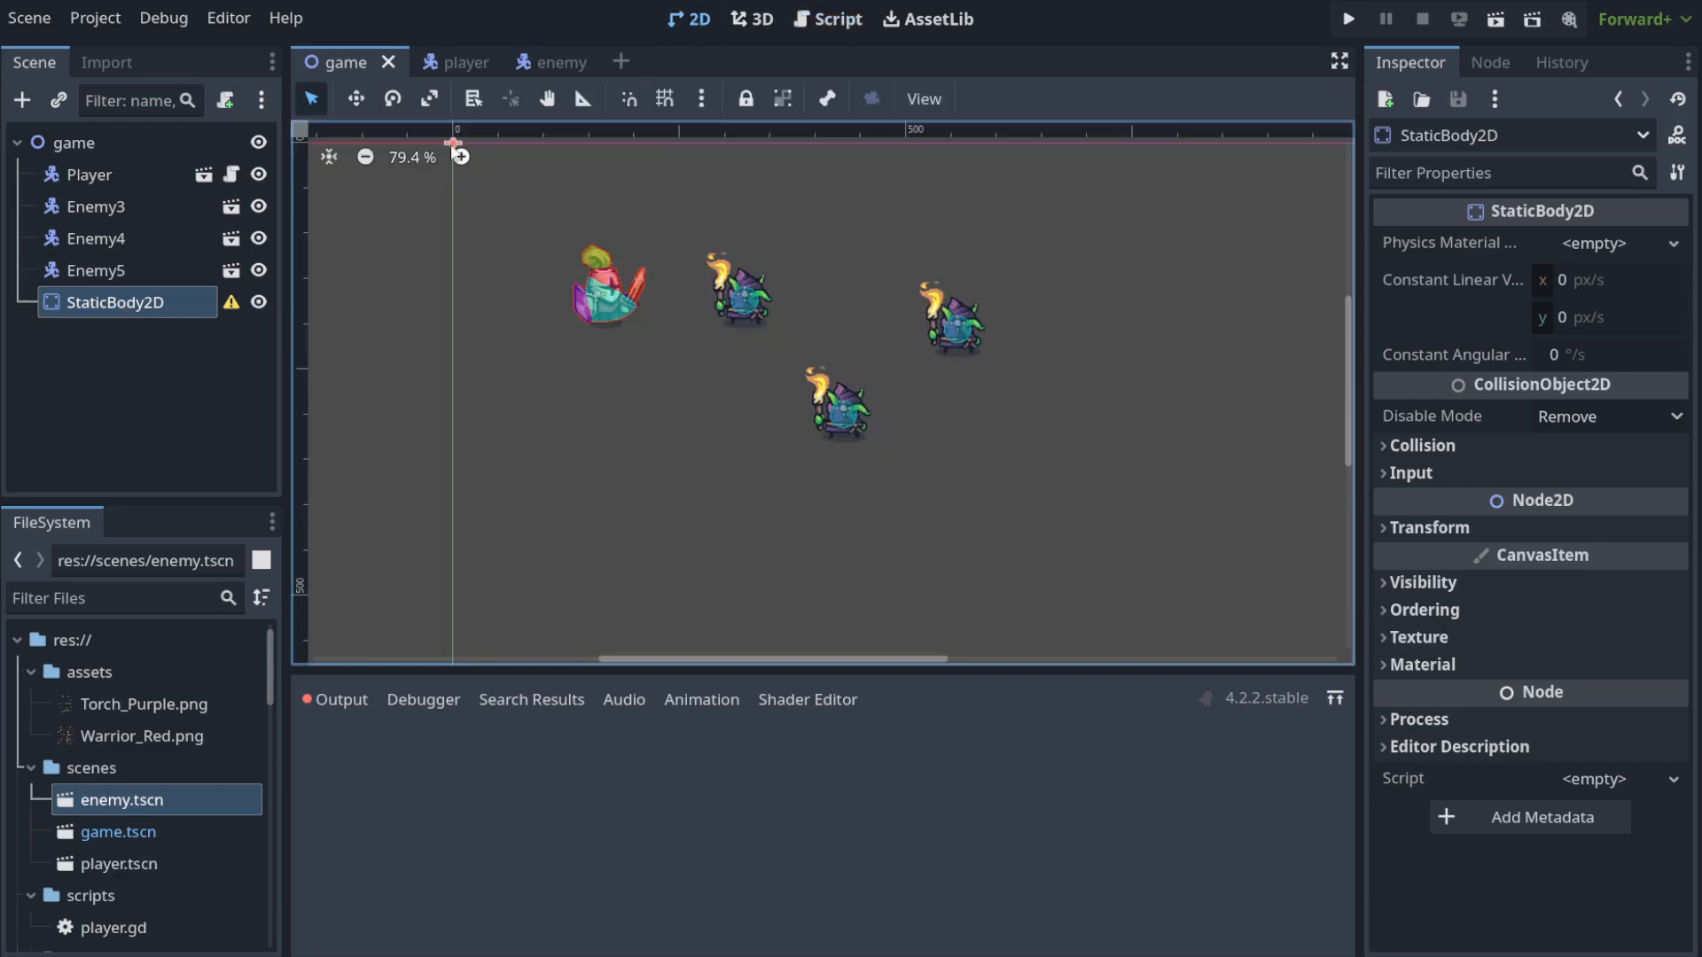
scroll(473, 200, down, 5)
drag(462, 170, 739, 429)
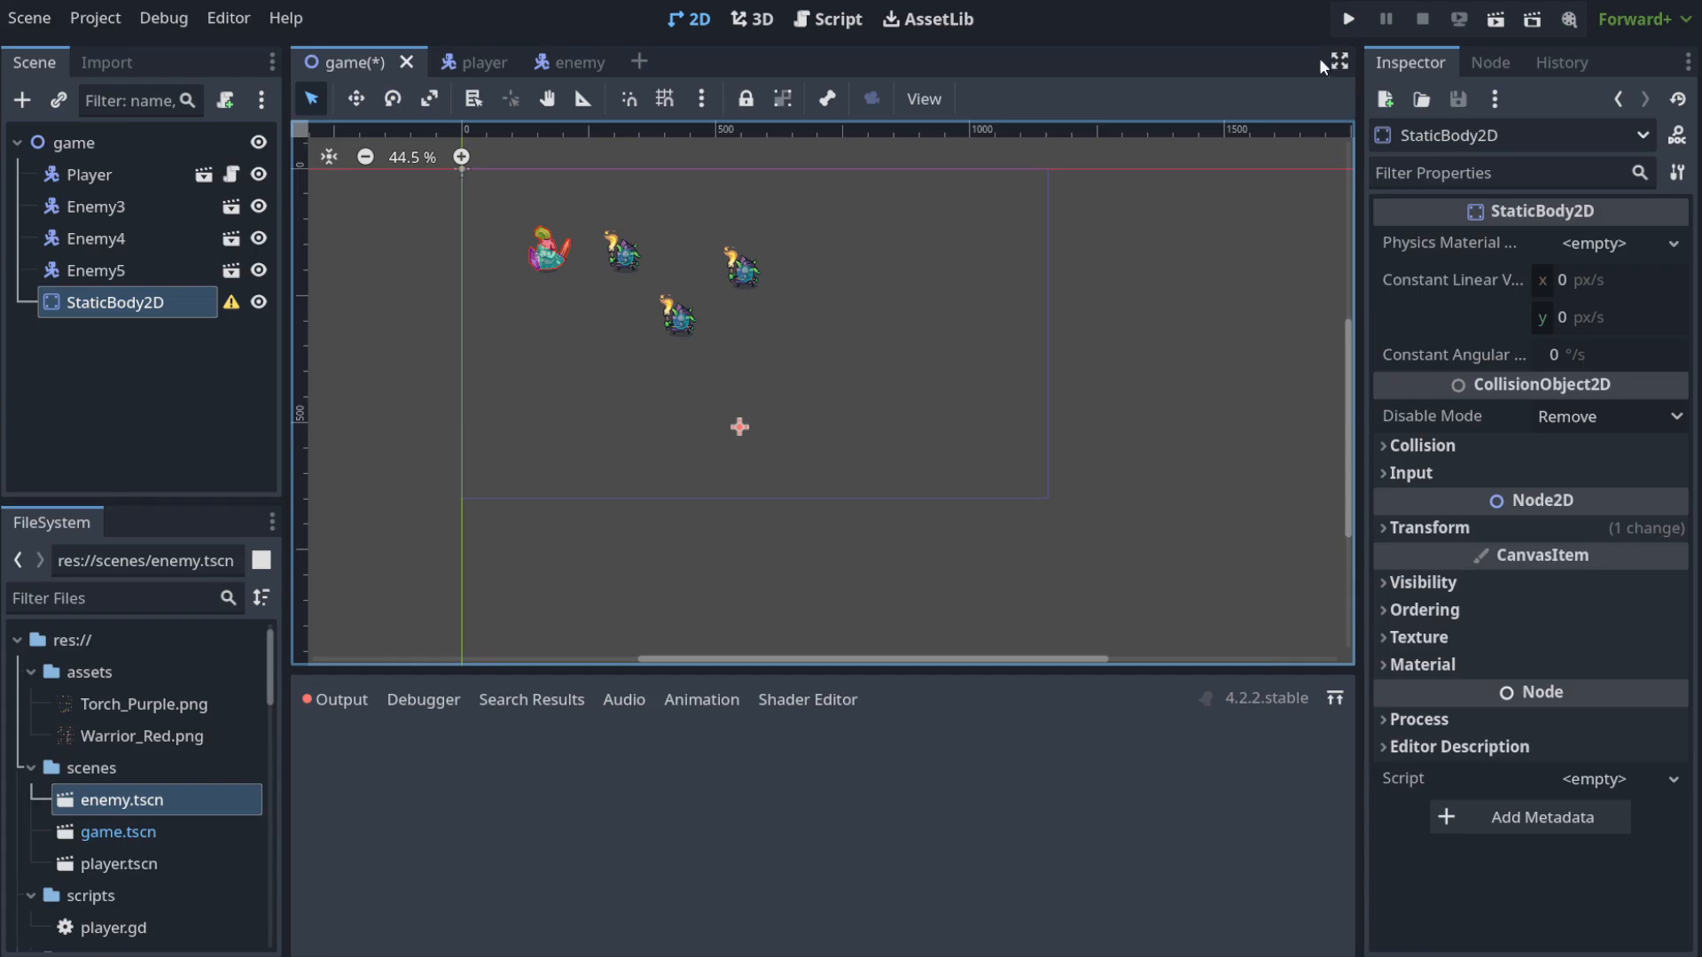
click(1348, 19)
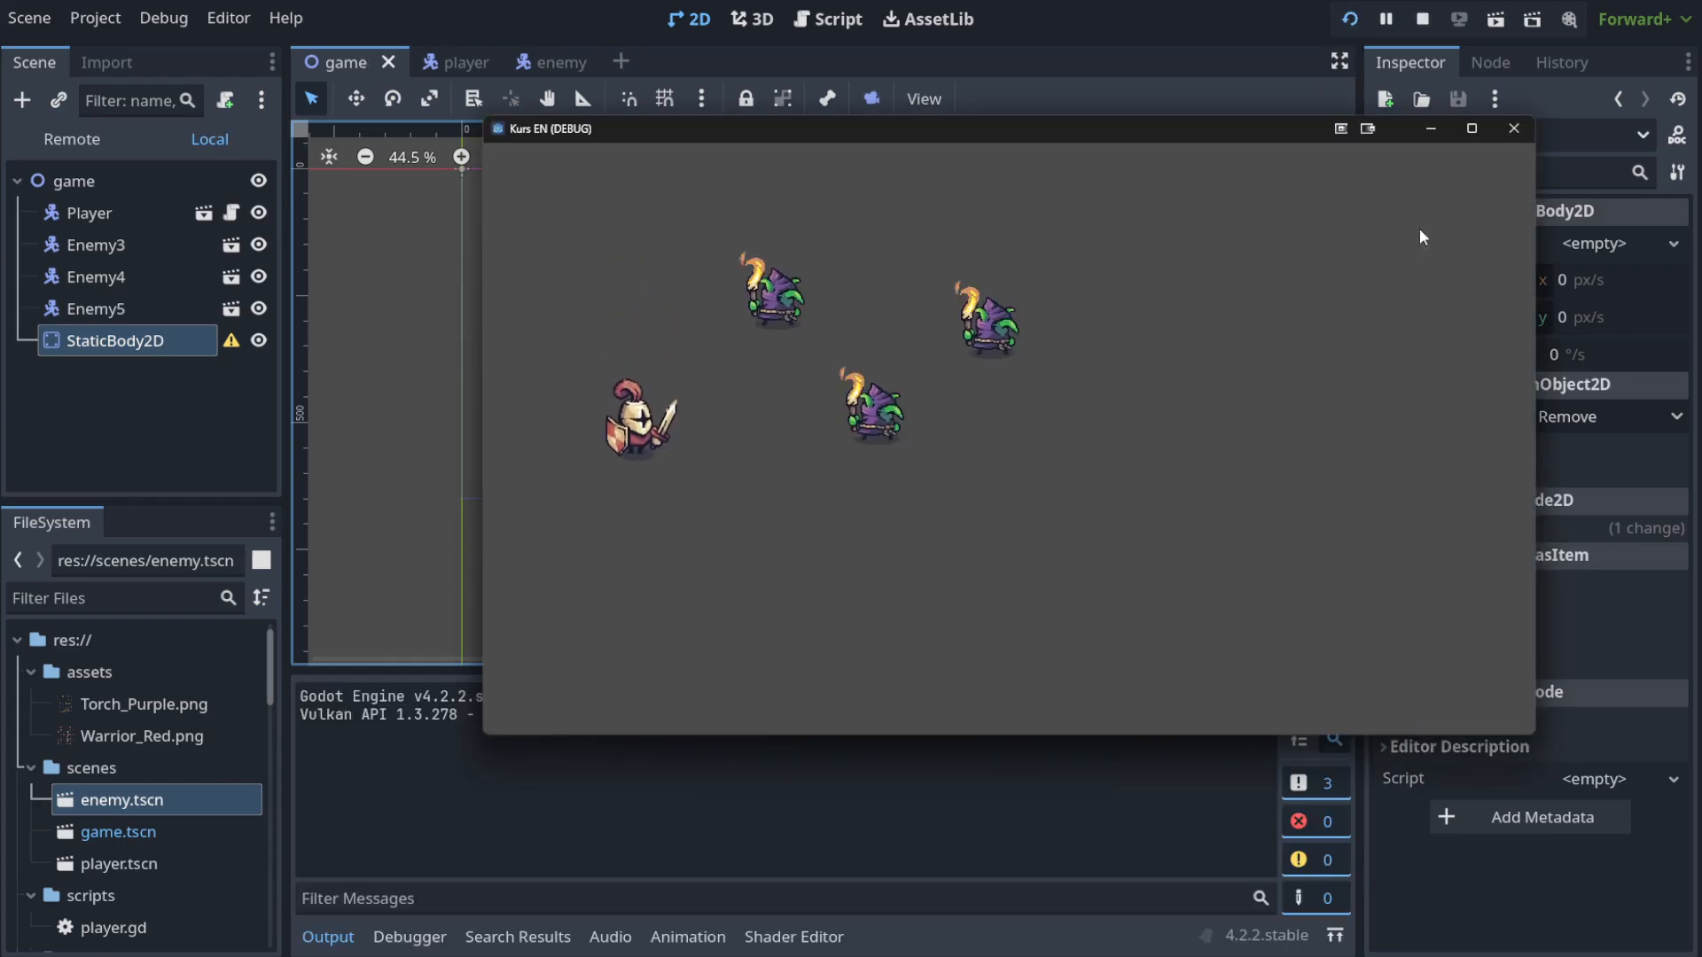
click(1514, 129)
Read StaticBody2D's configuration warning and add a CollisionShape2D child node to it.
click(233, 304)
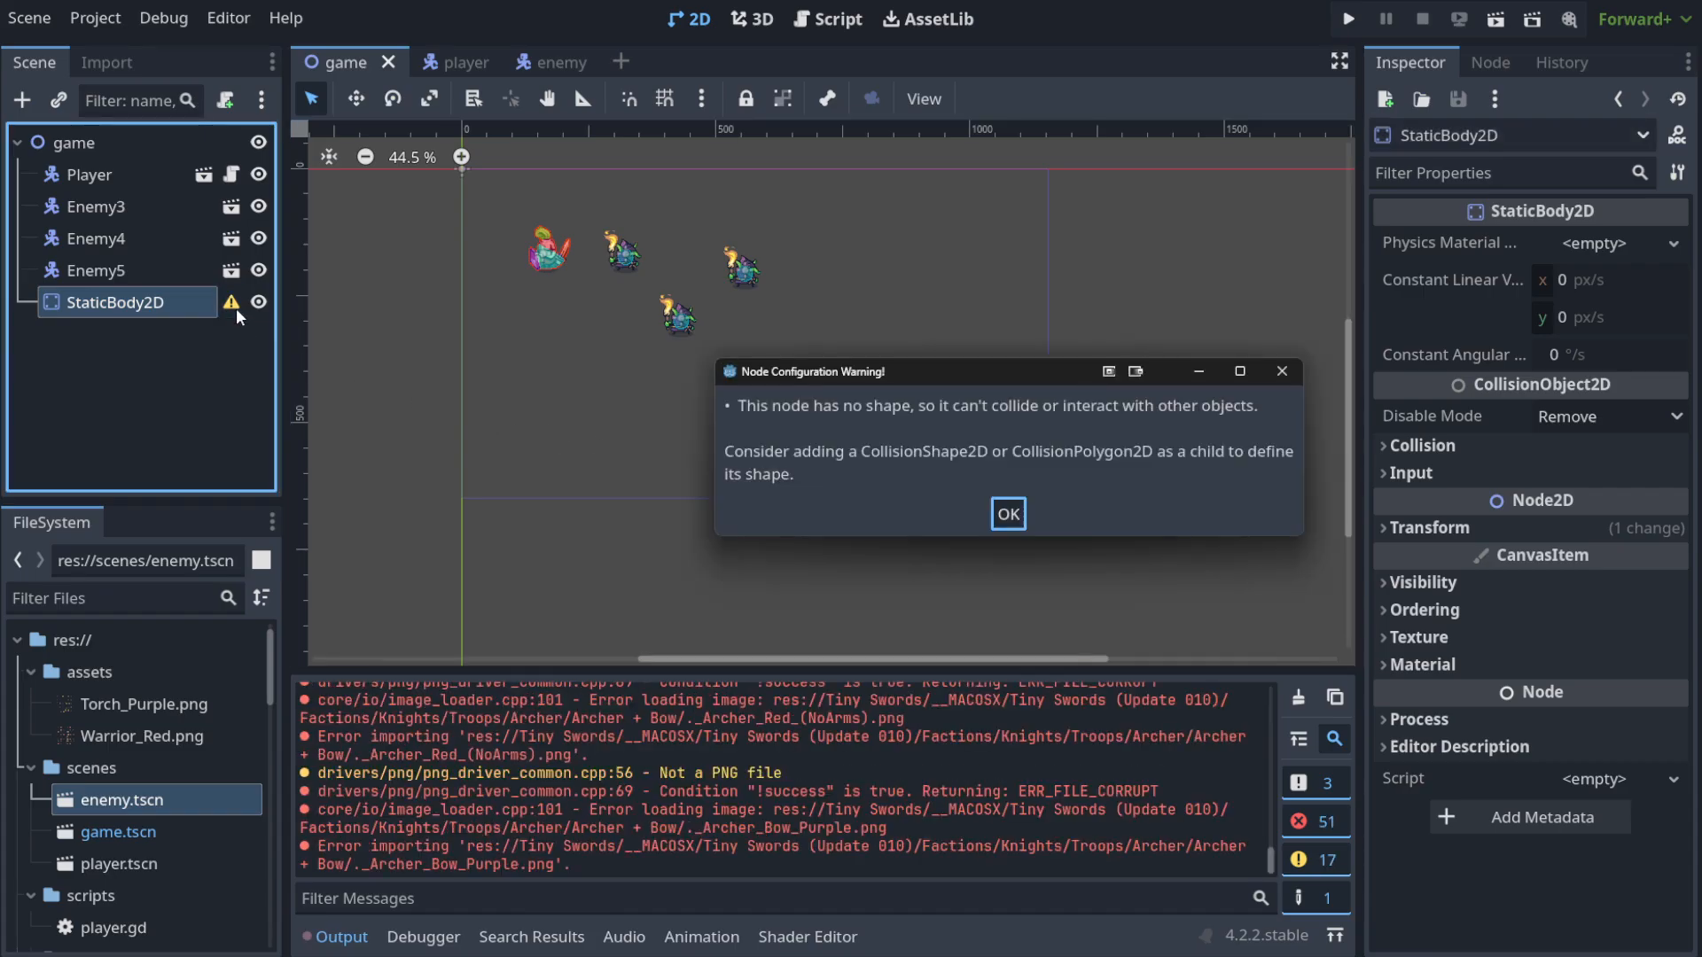
click(1007, 509)
click(147, 308)
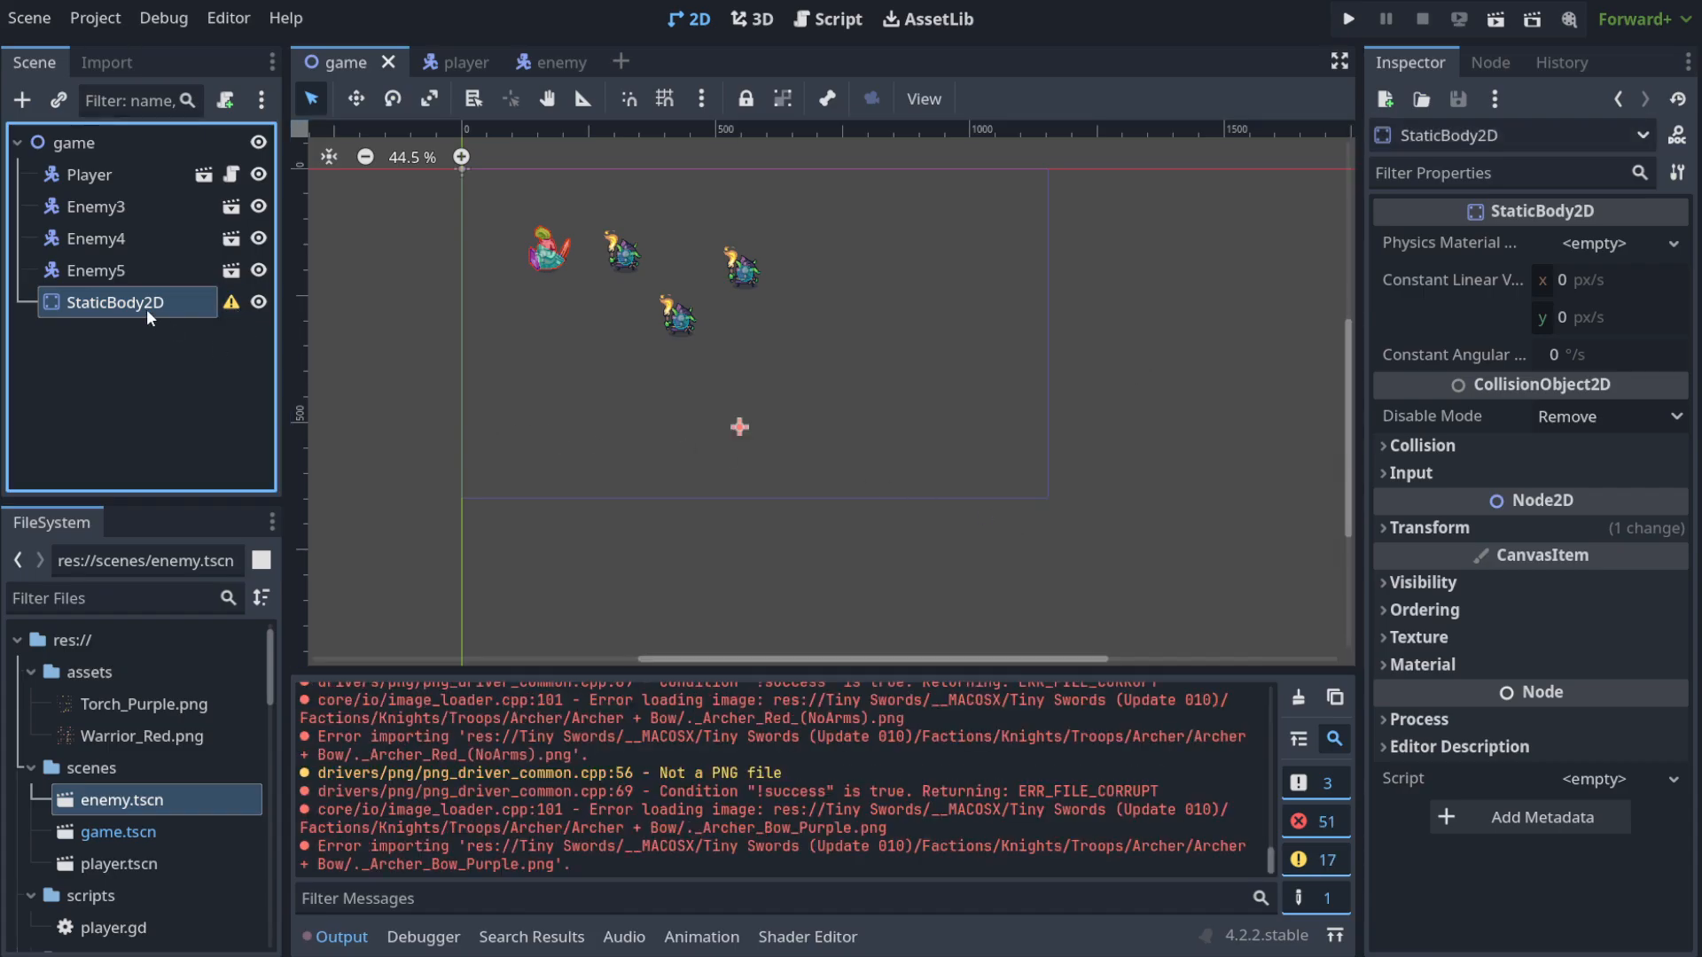
key(ctrl+a)
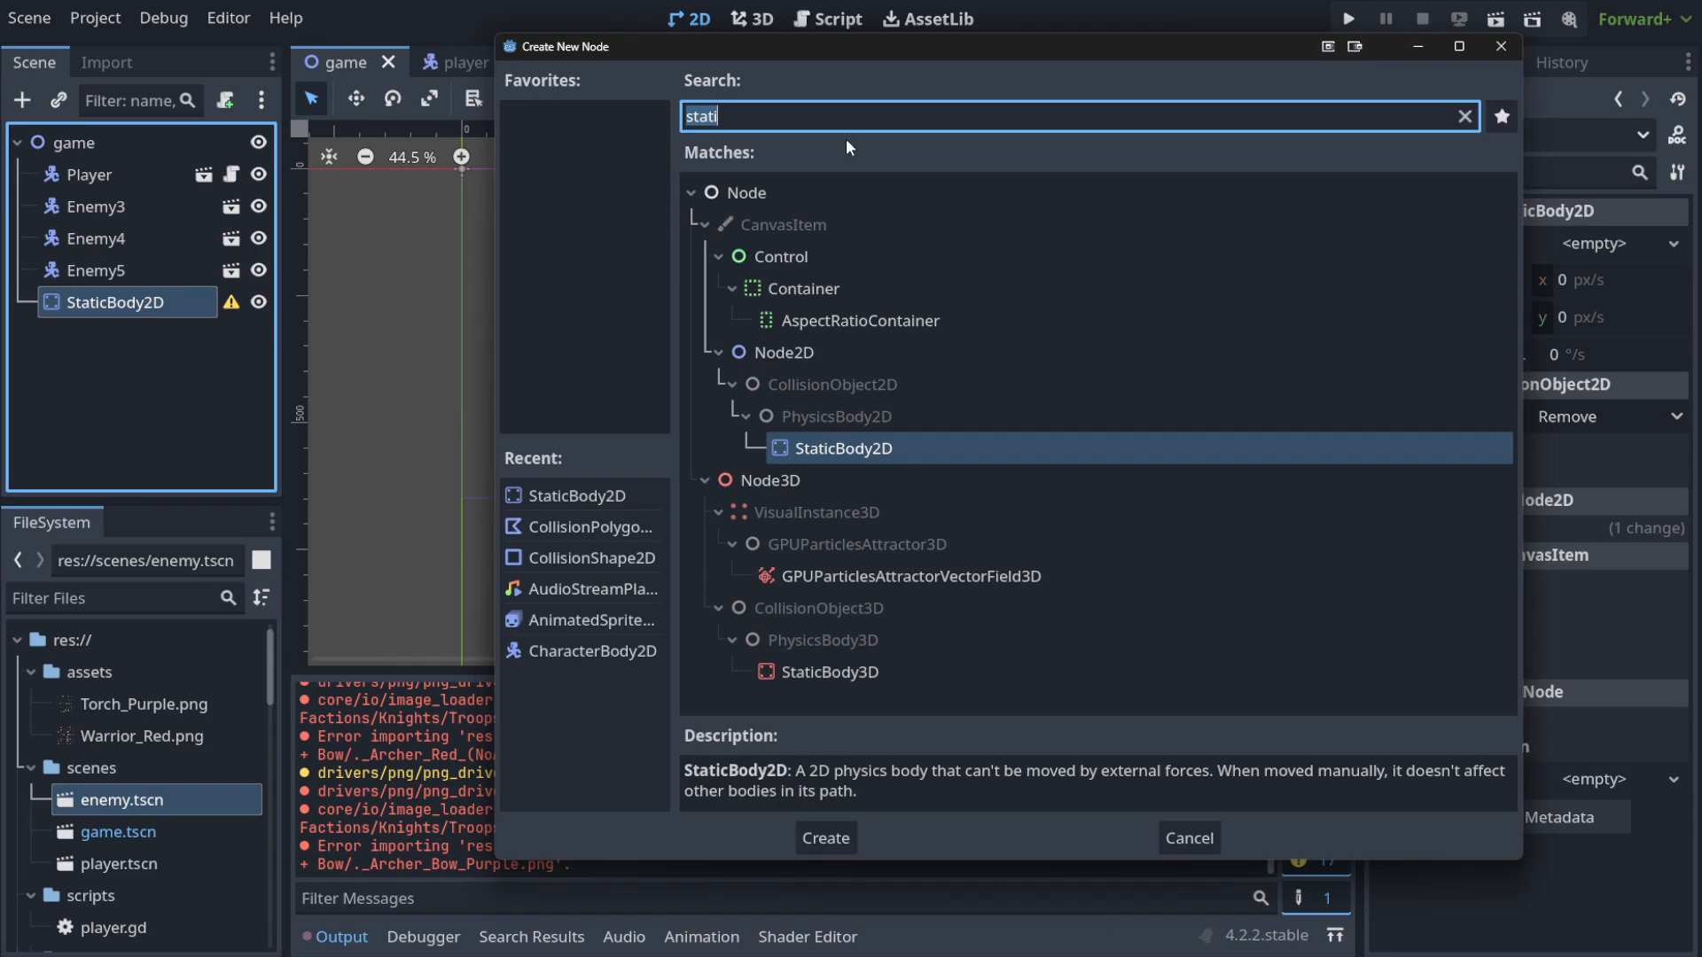
text(shap)
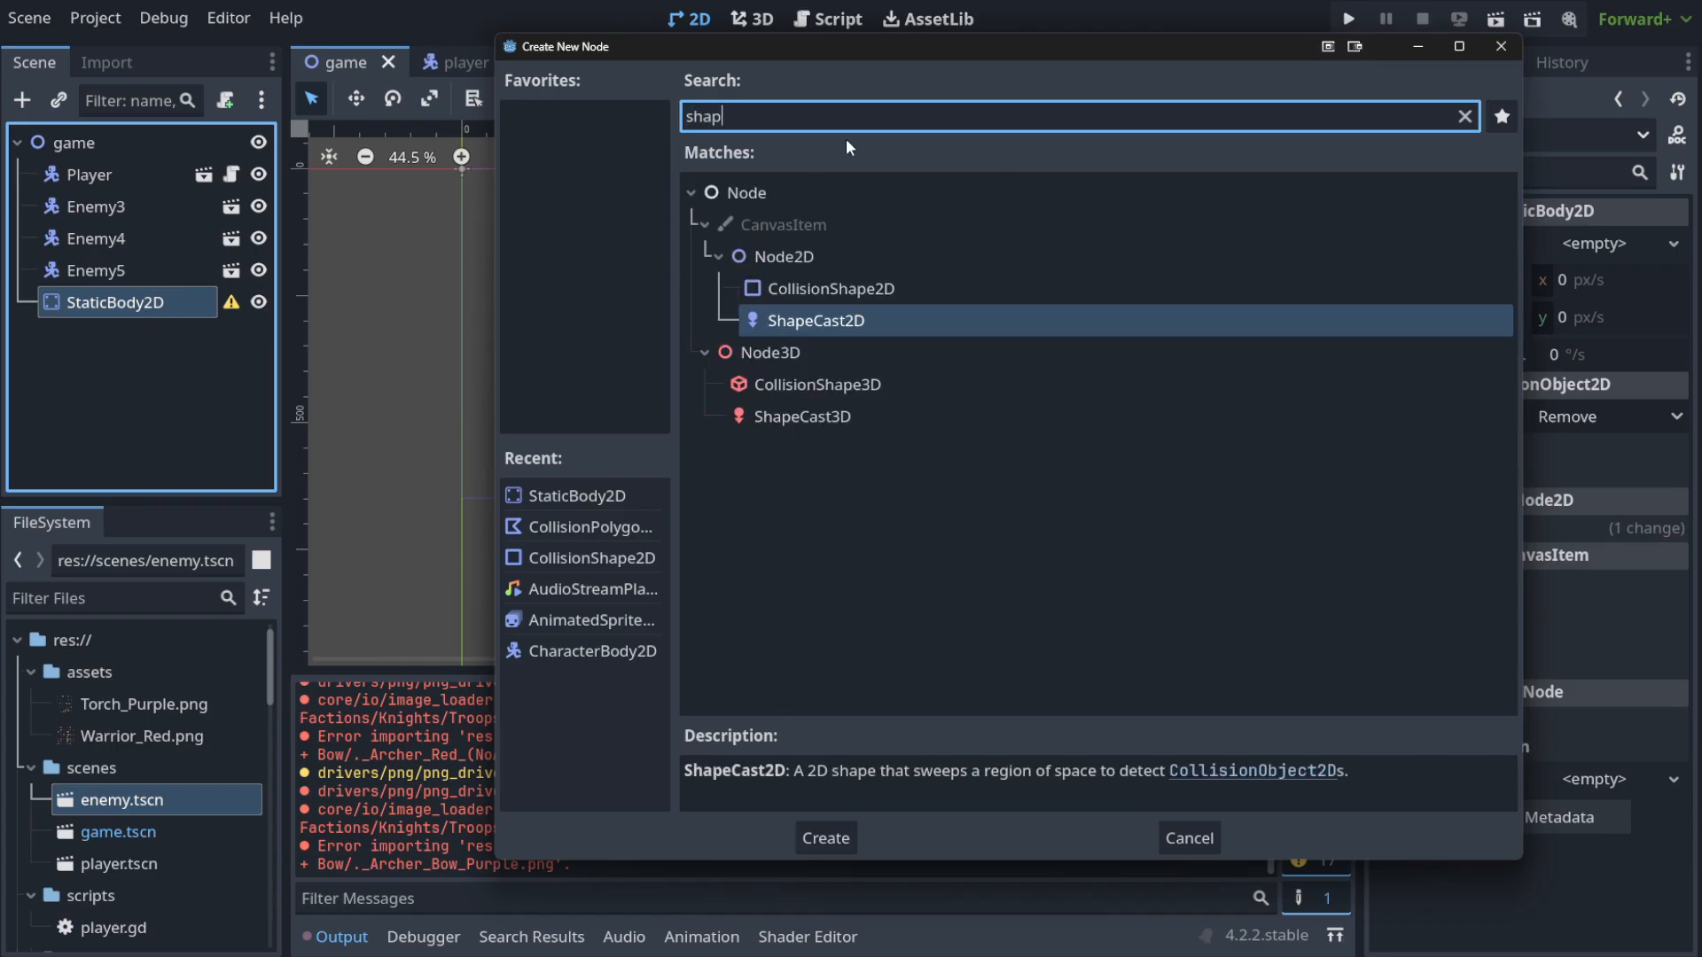
click(850, 288)
click(825, 837)
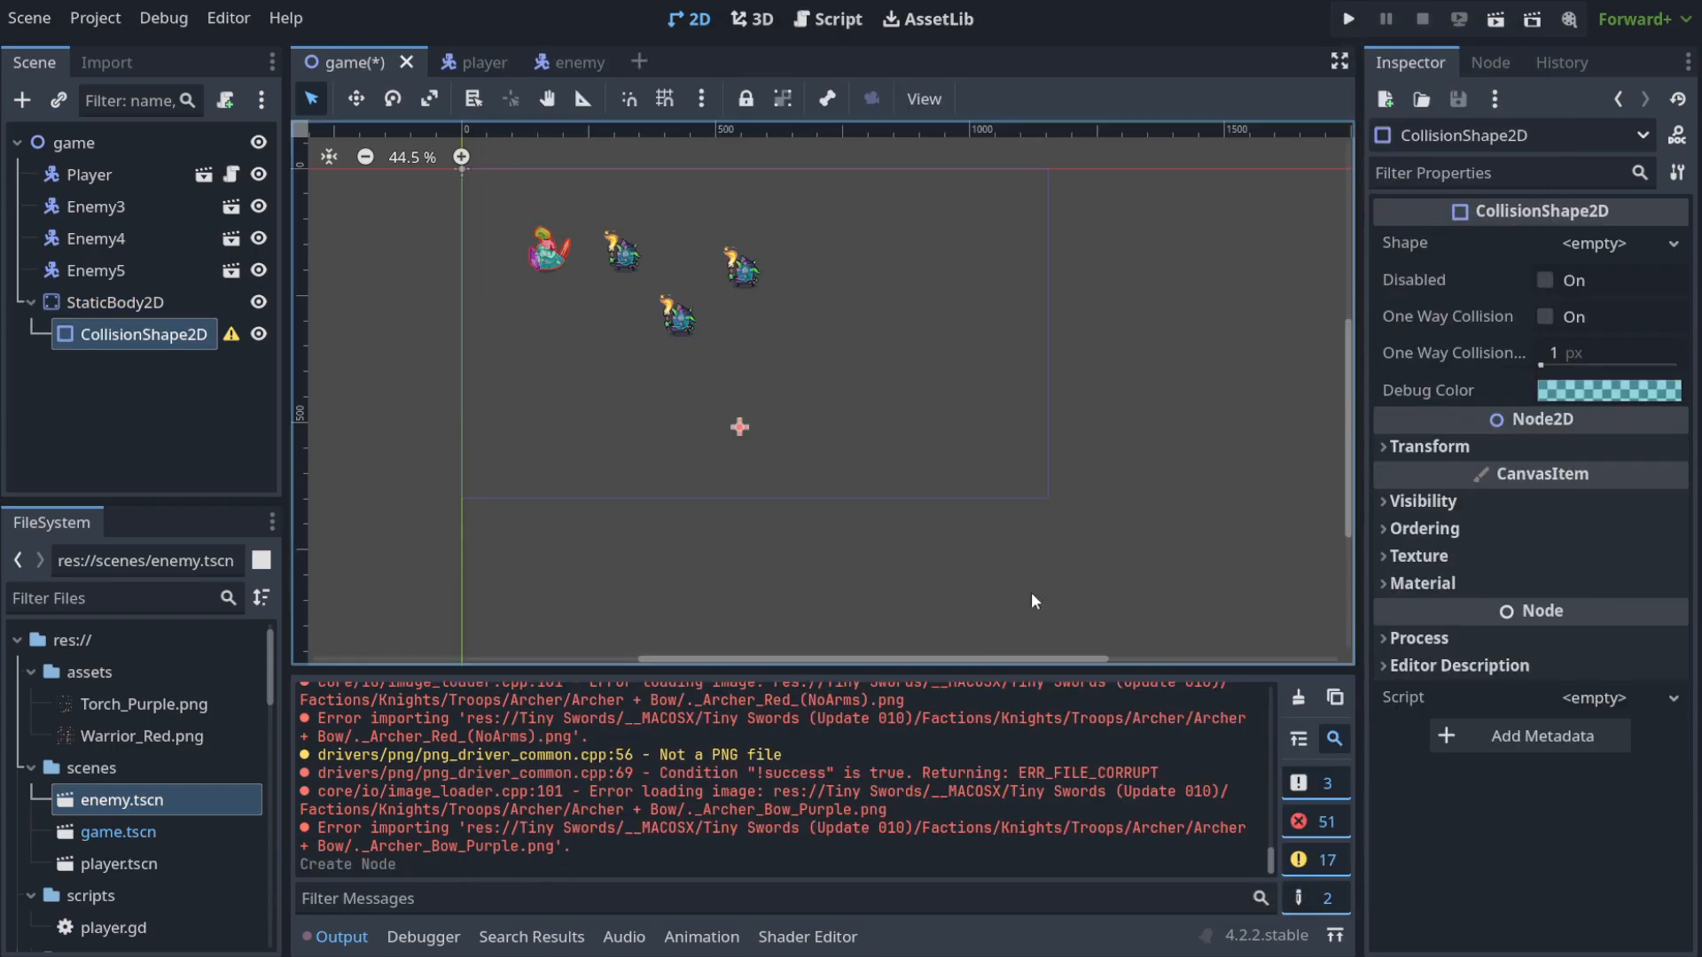
Assign a new WorldBoundaryShape2D to the static body's CollisionShape2D and check its boundary line in the 2D view.
click(1601, 245)
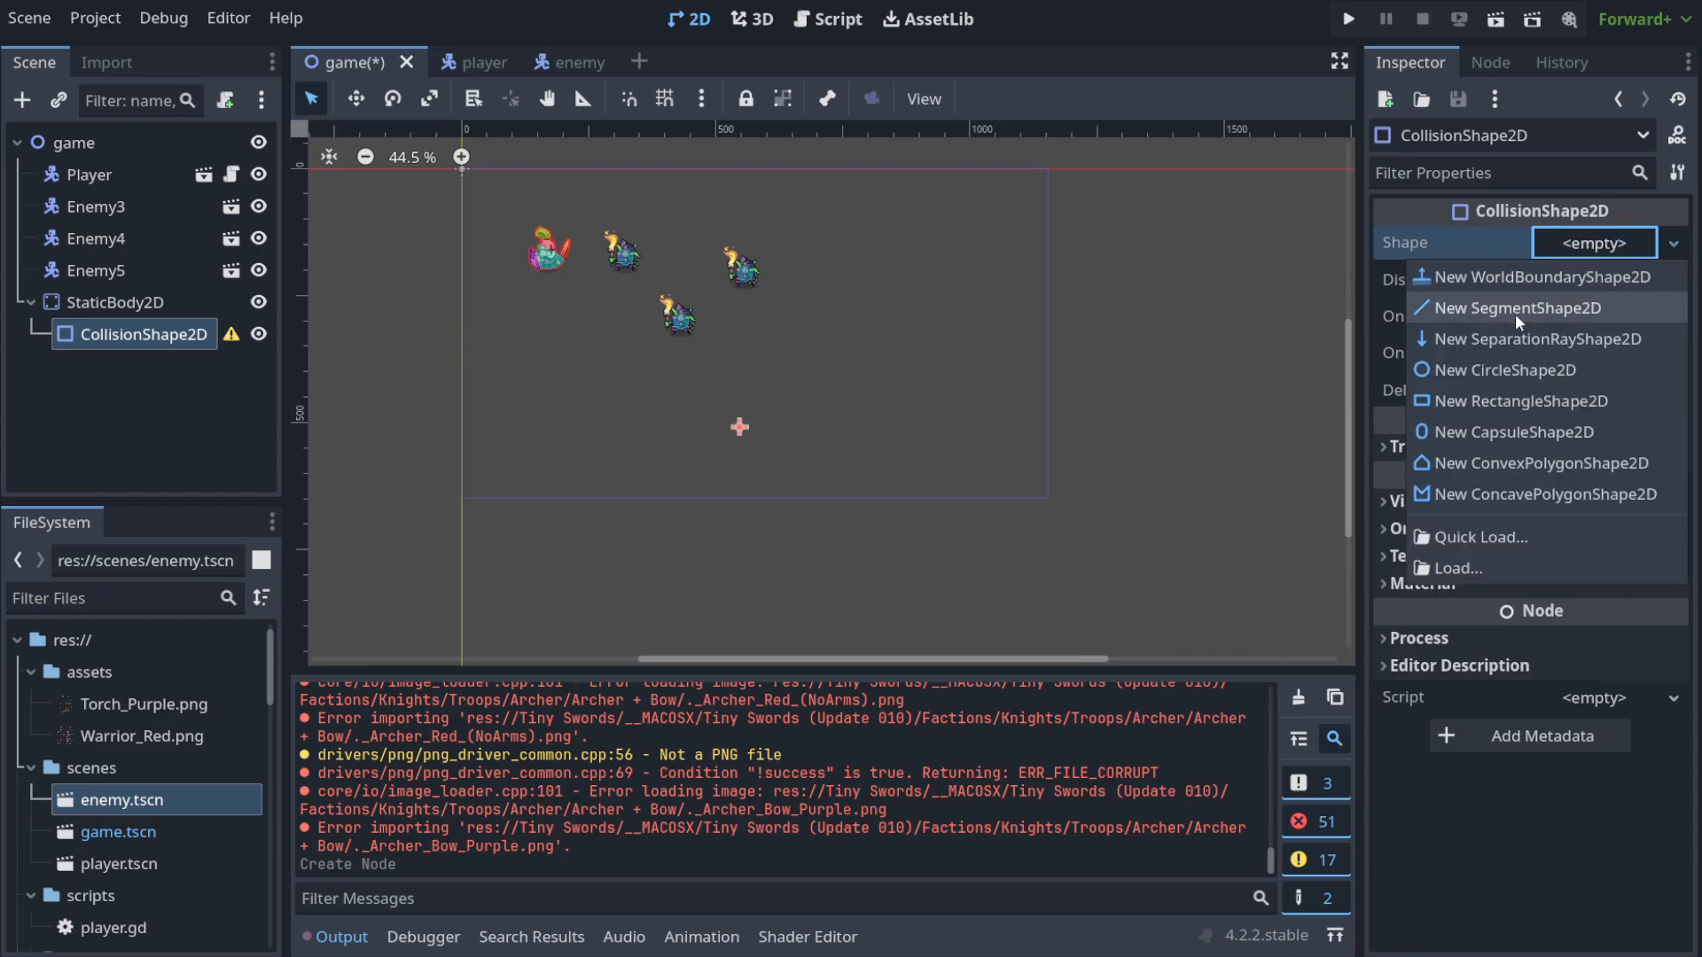
click(1553, 280)
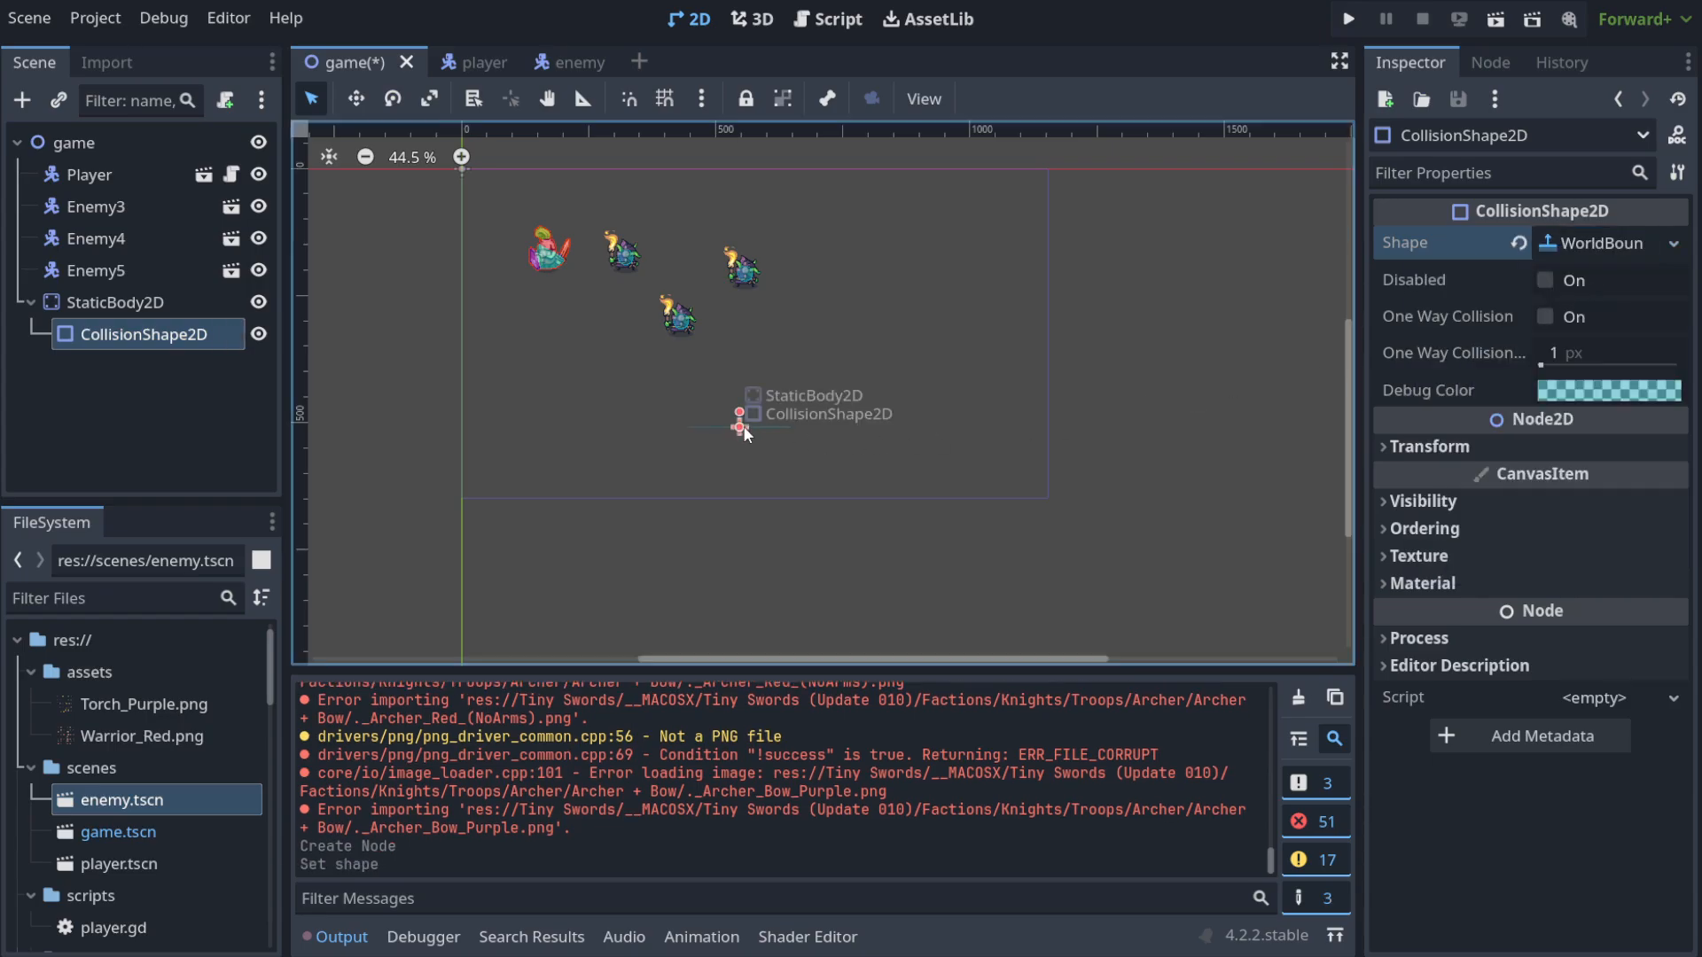
scroll(753, 443, up, 4)
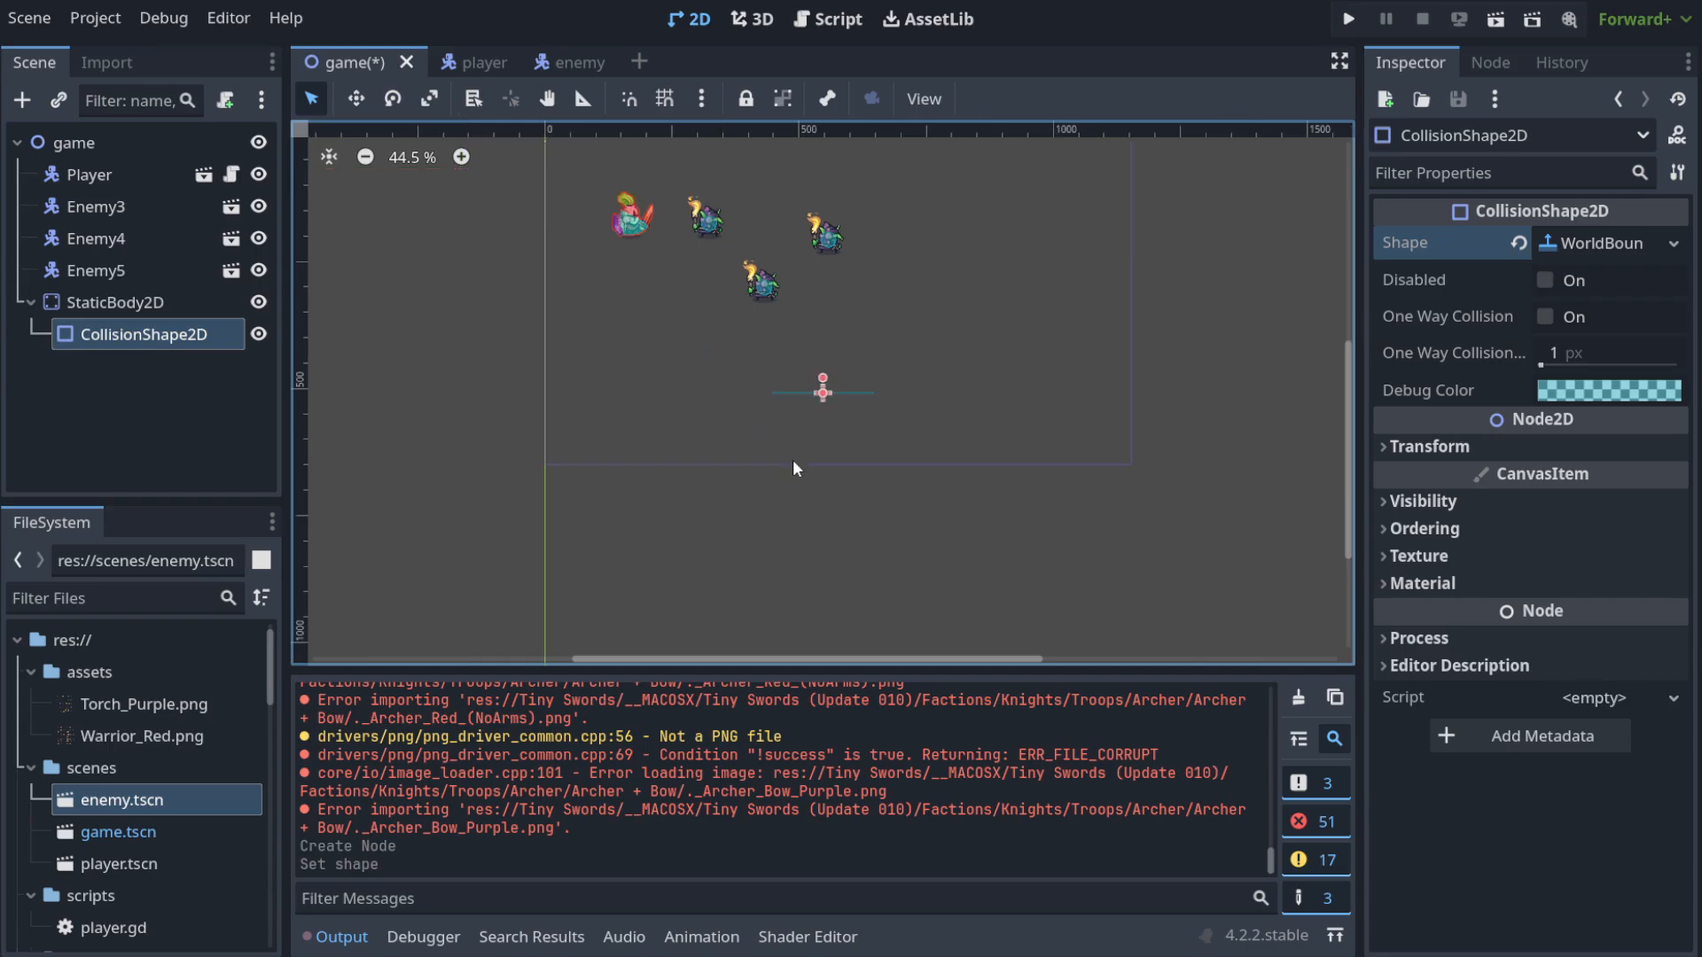
scroll(805, 369, up, 2)
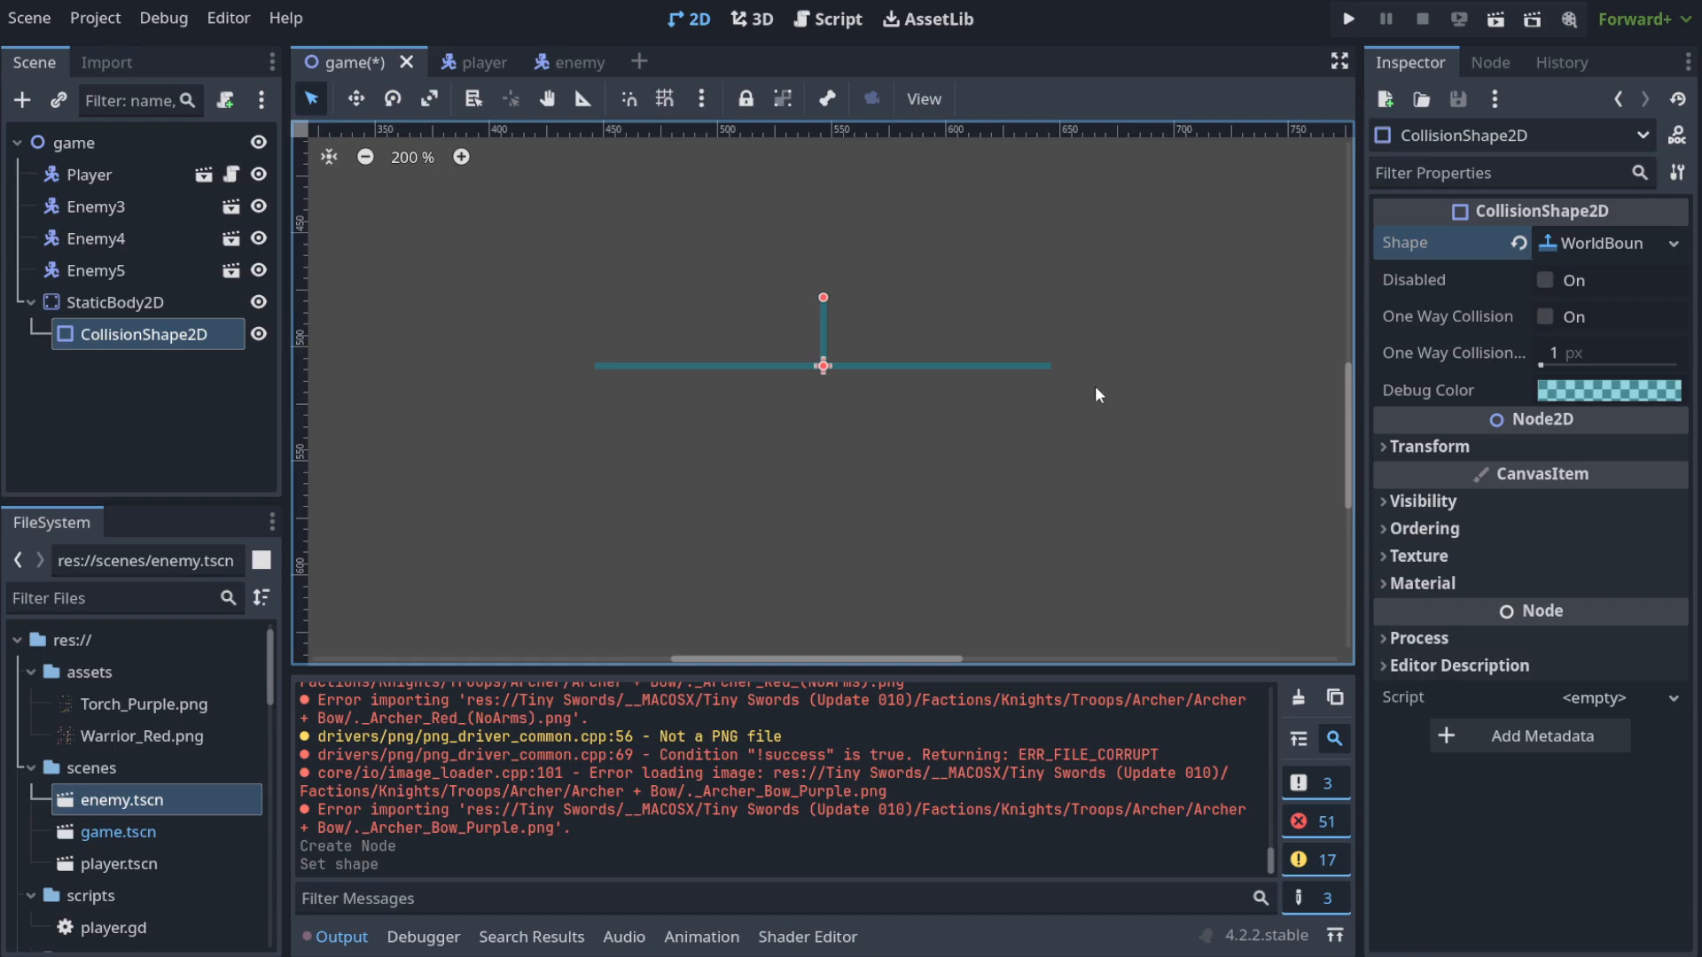
scroll(1095, 393, down, 6)
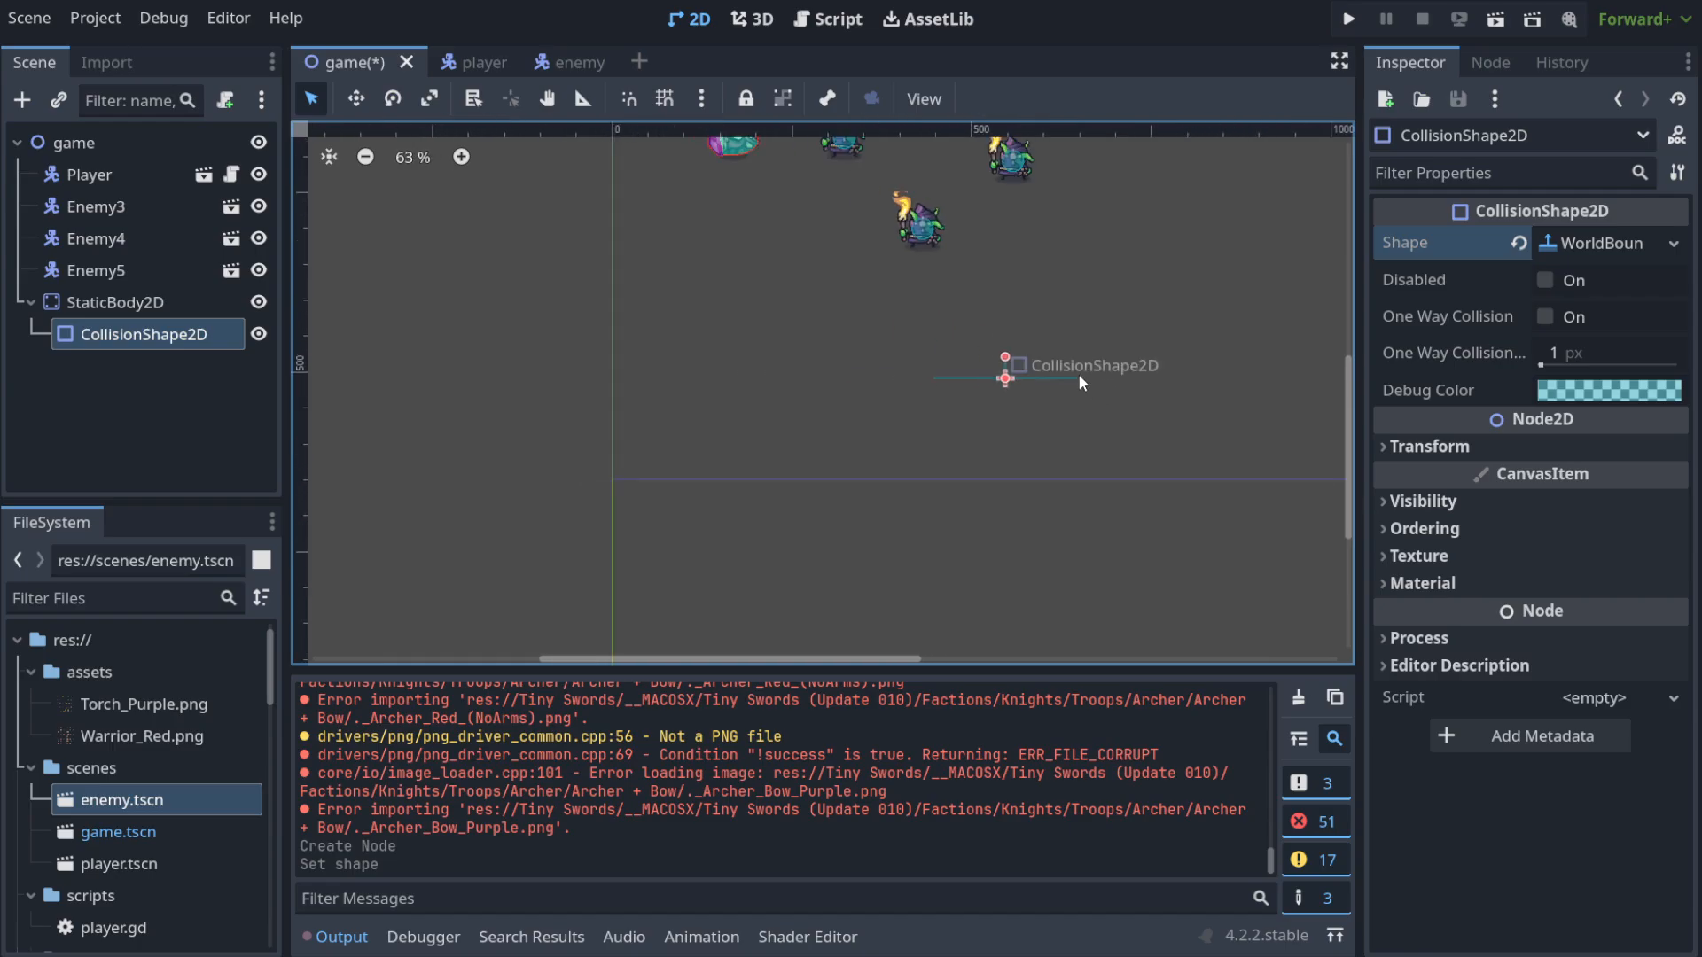
Run the project to test the player landing on the world boundary, move the game window aside to compare, and stop the game.
click(1349, 23)
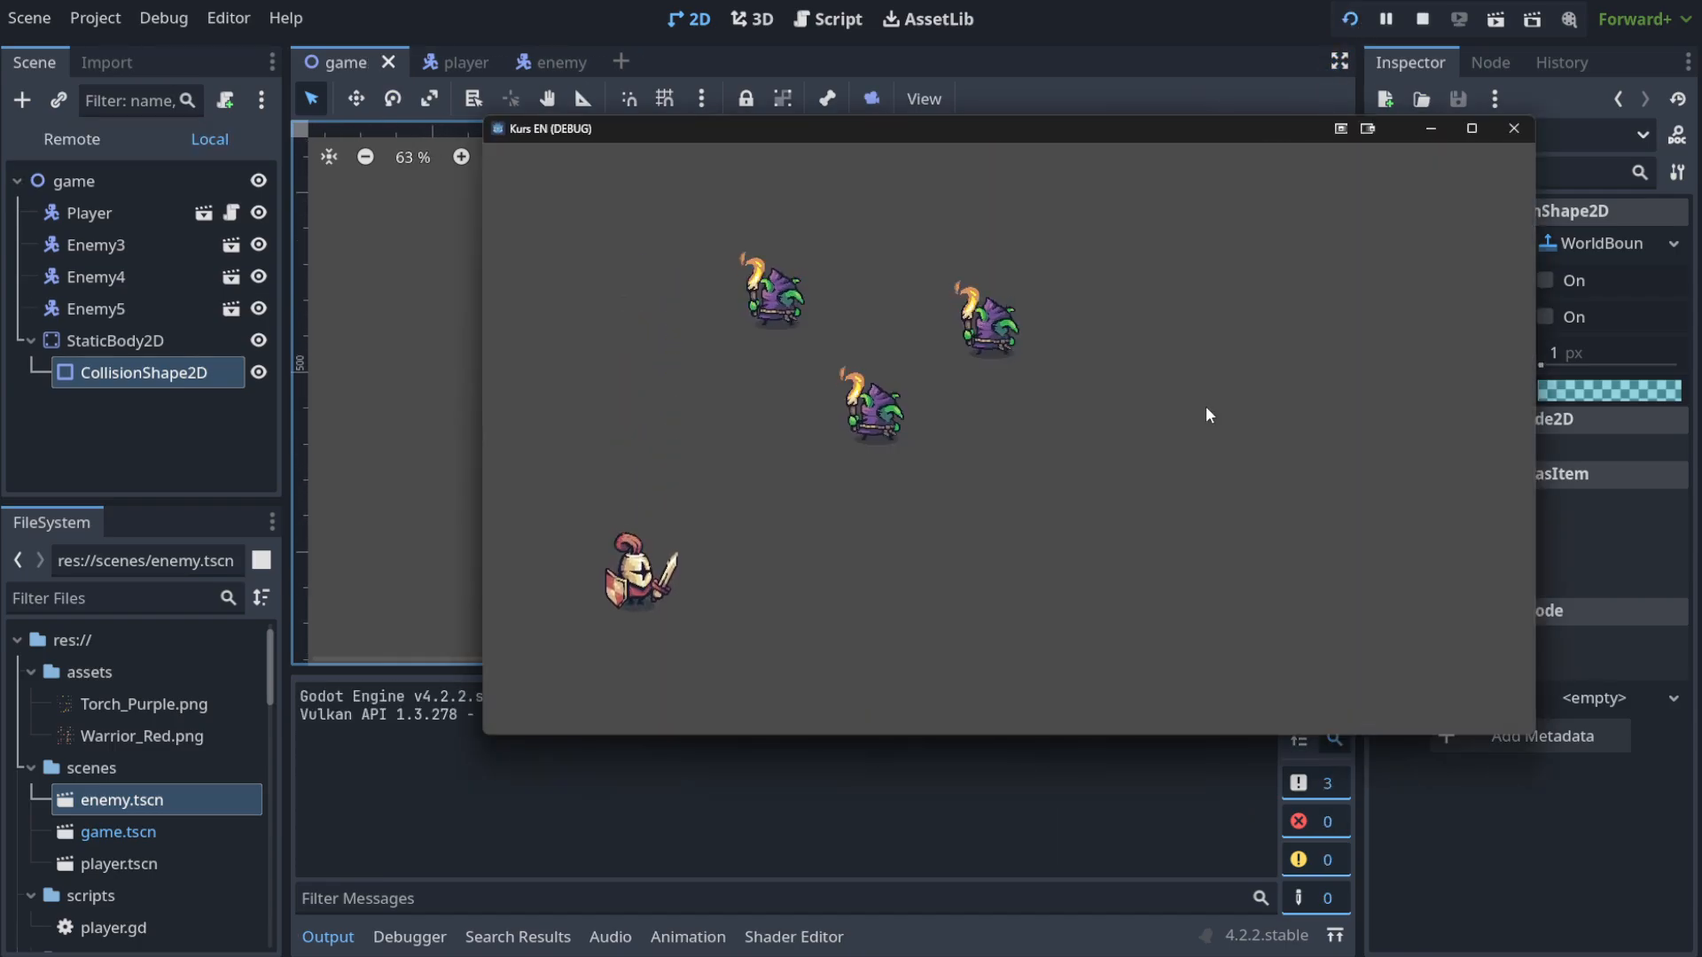
drag(1057, 135, 1700, 165)
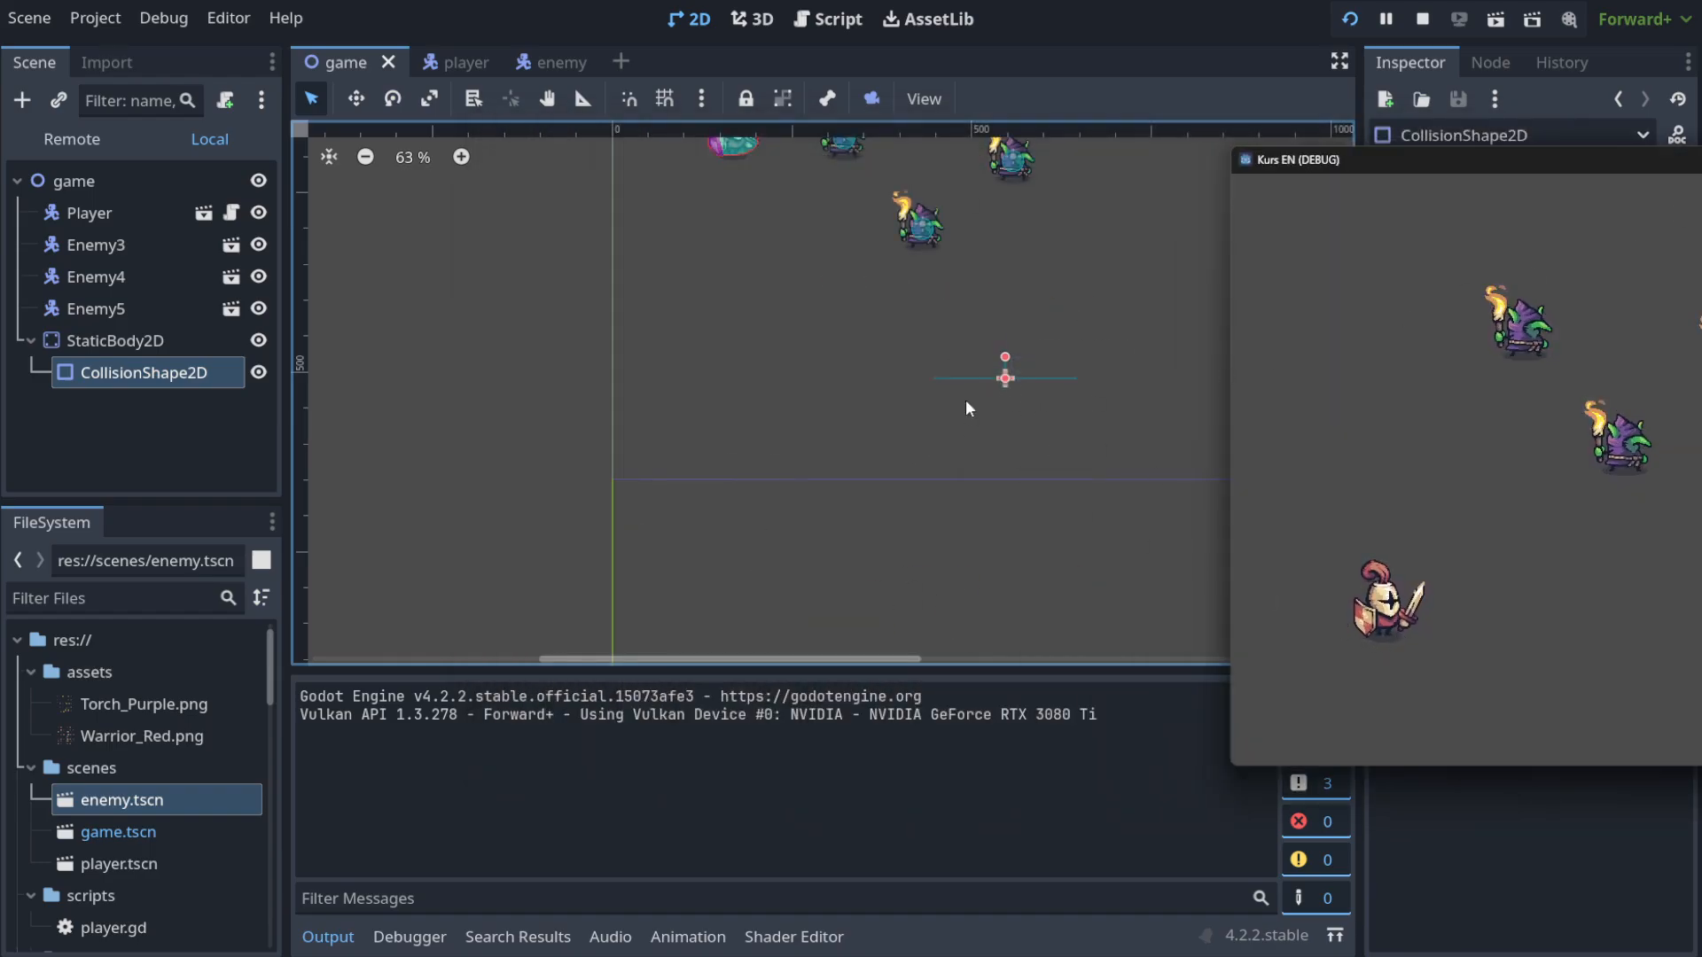
key(F8)
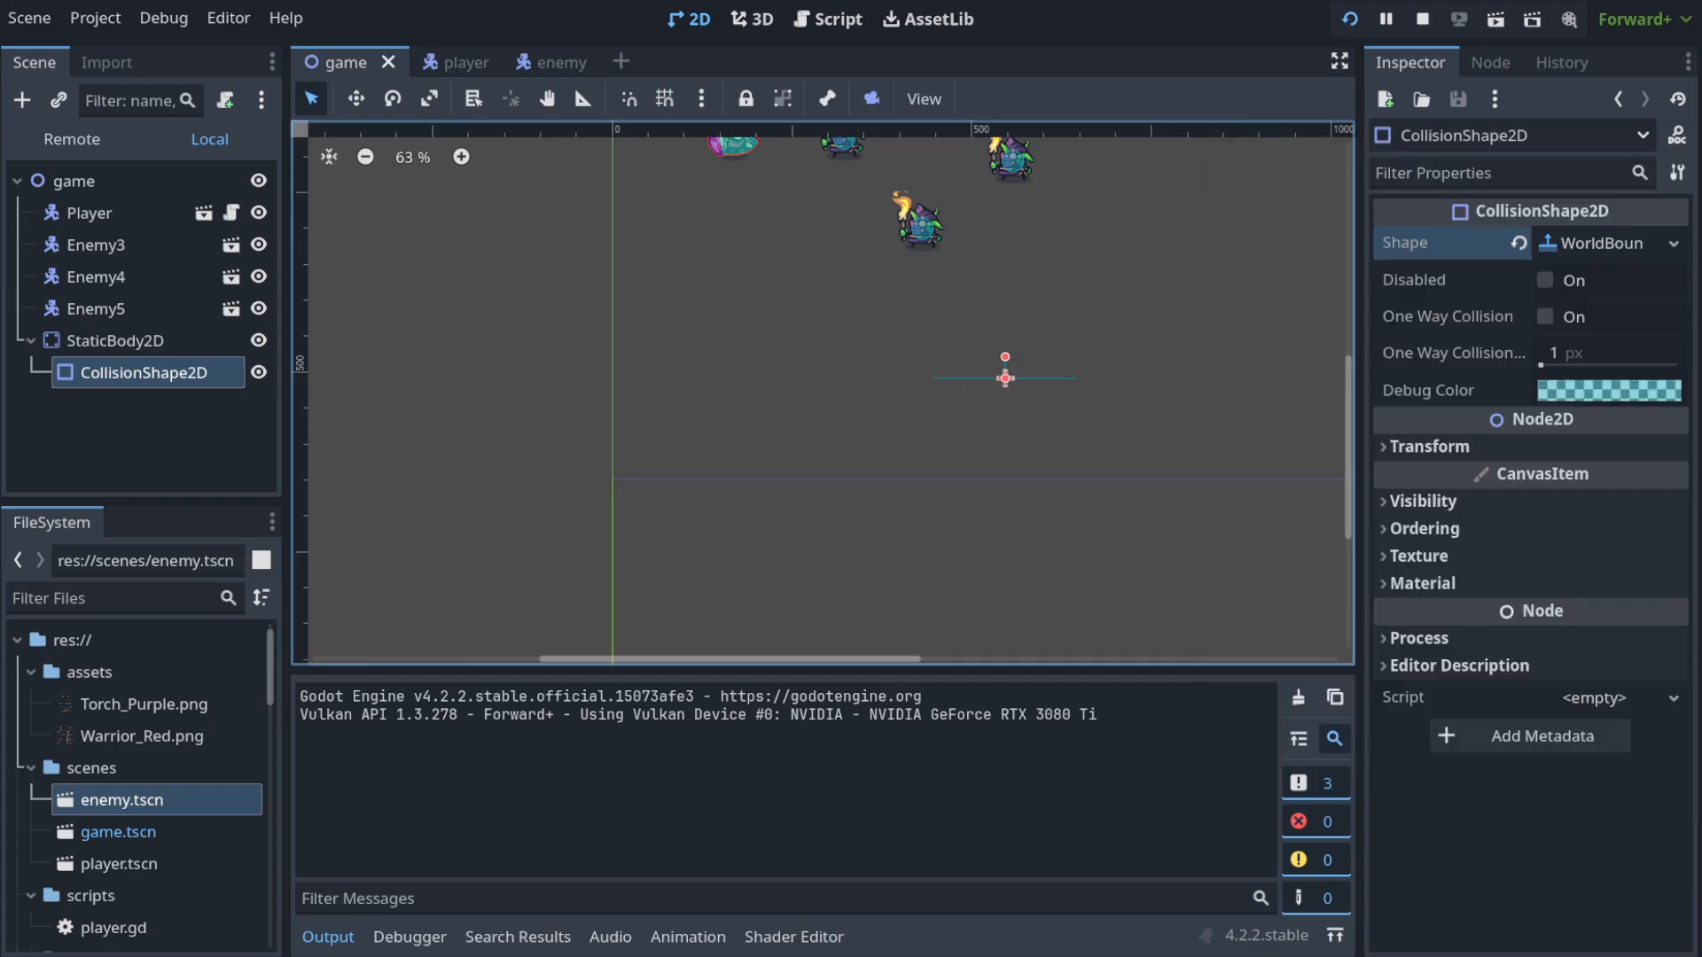
Examine the available shape types for CollisionShape2D and the boundary line's extent in the 2D view.
click(1589, 243)
click(1627, 243)
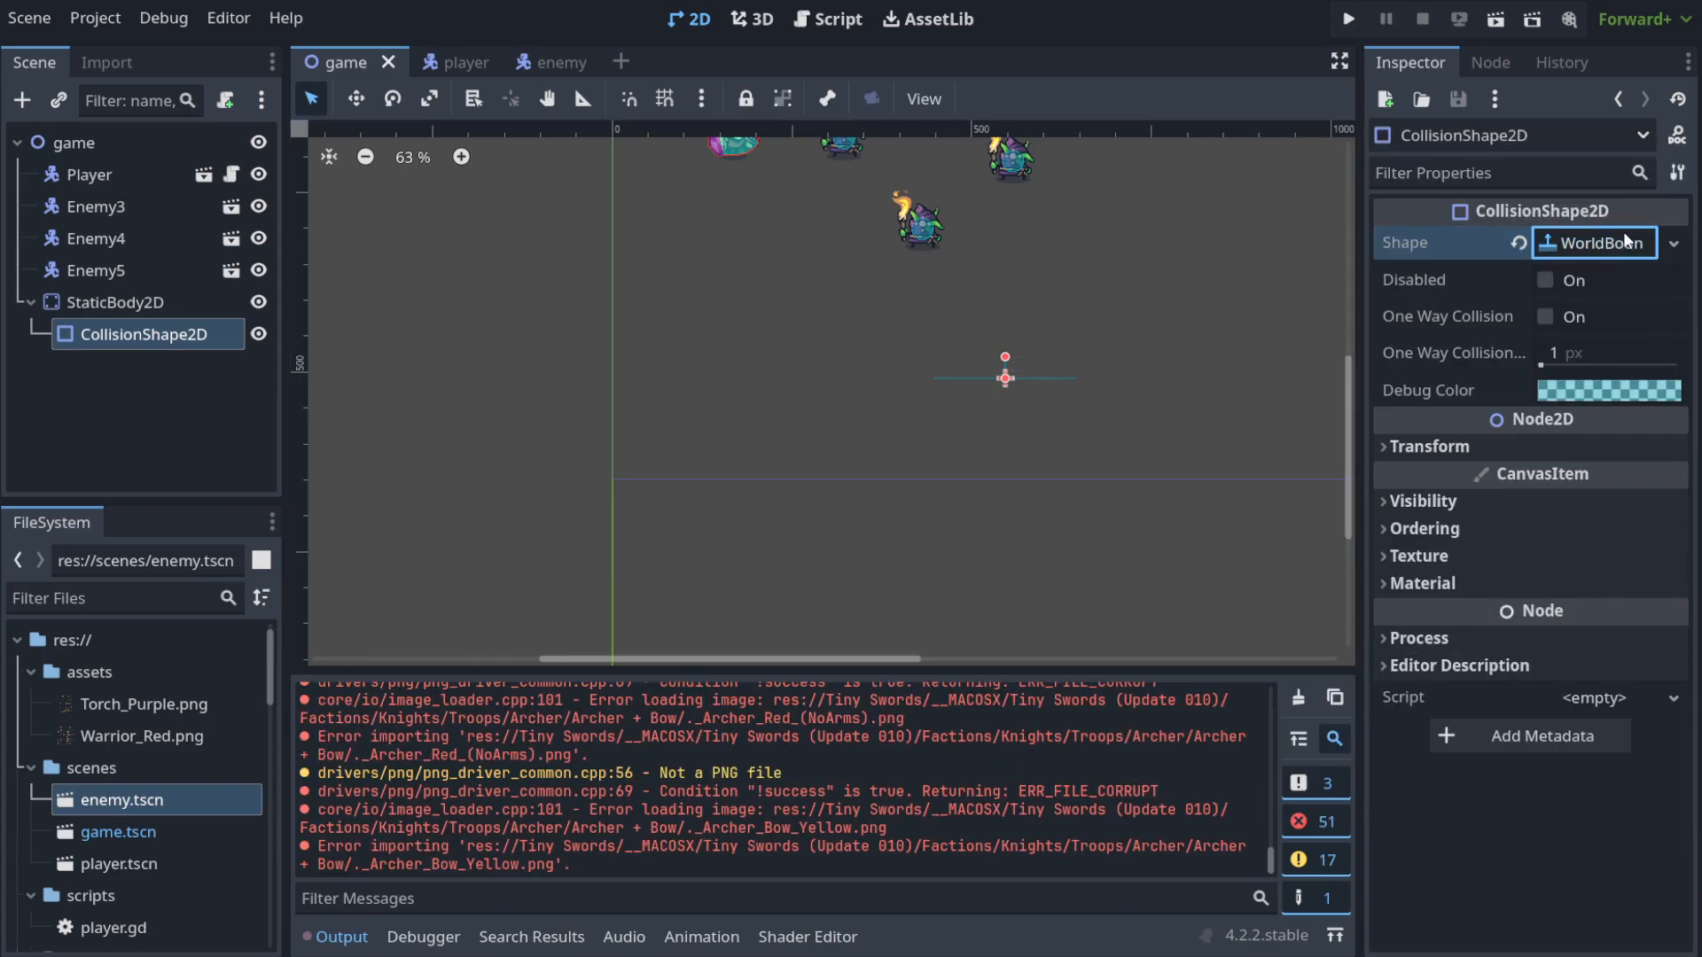
click(1673, 244)
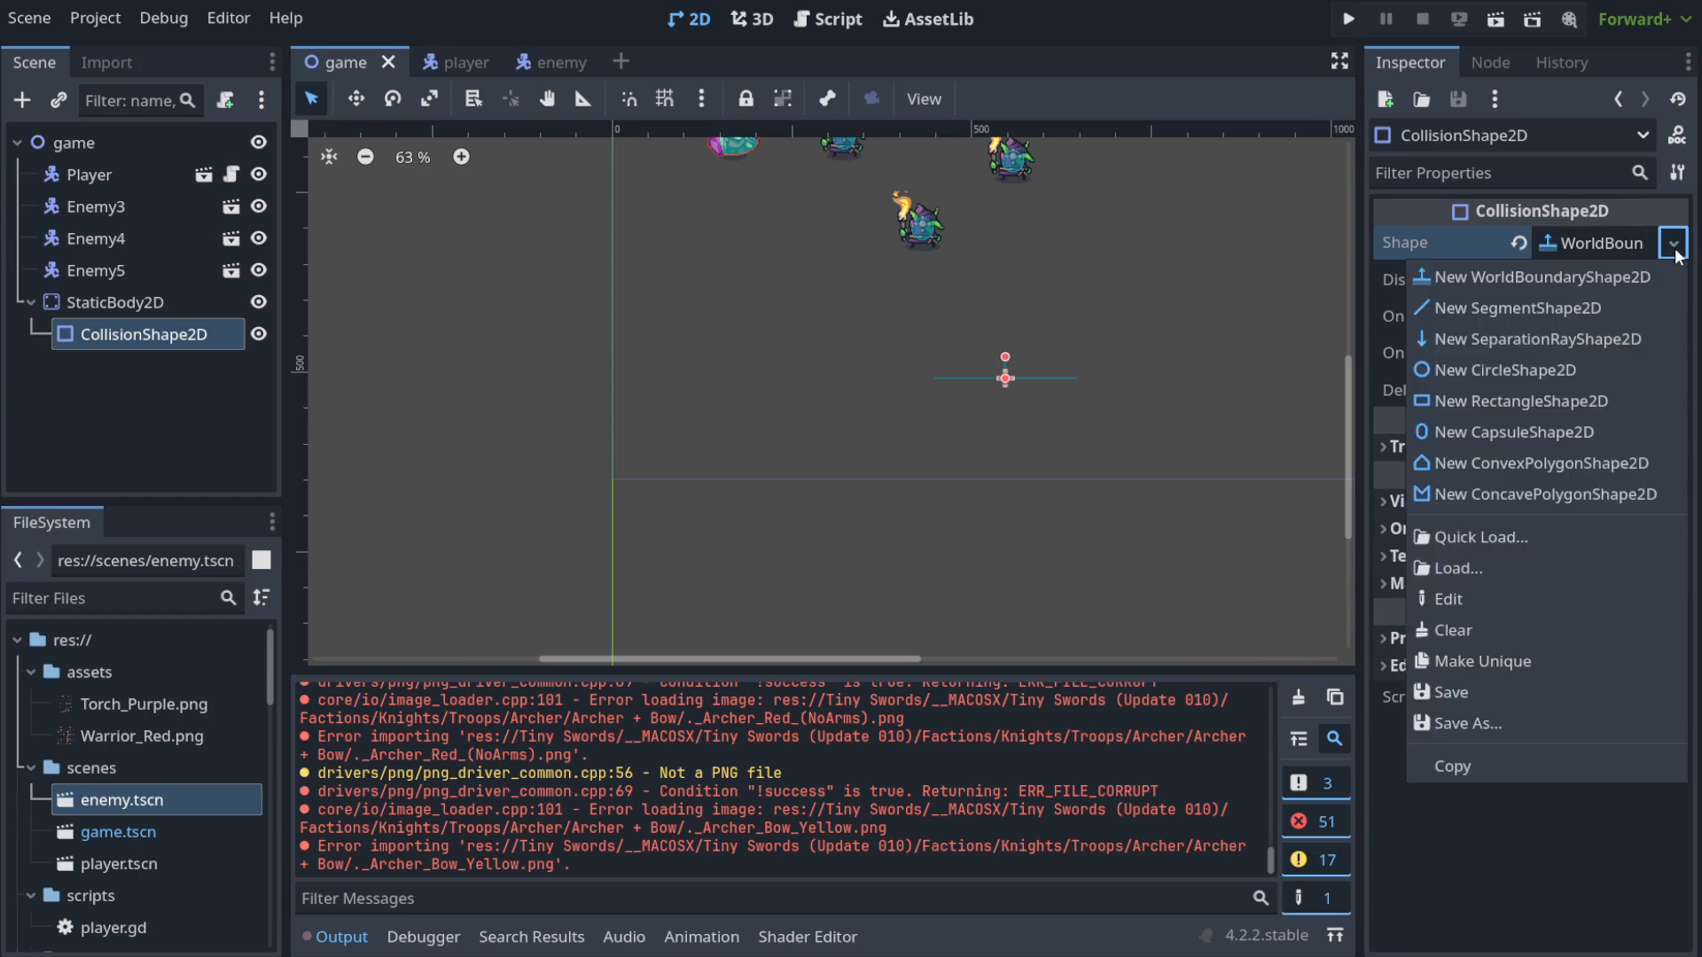
click(1157, 381)
click(977, 392)
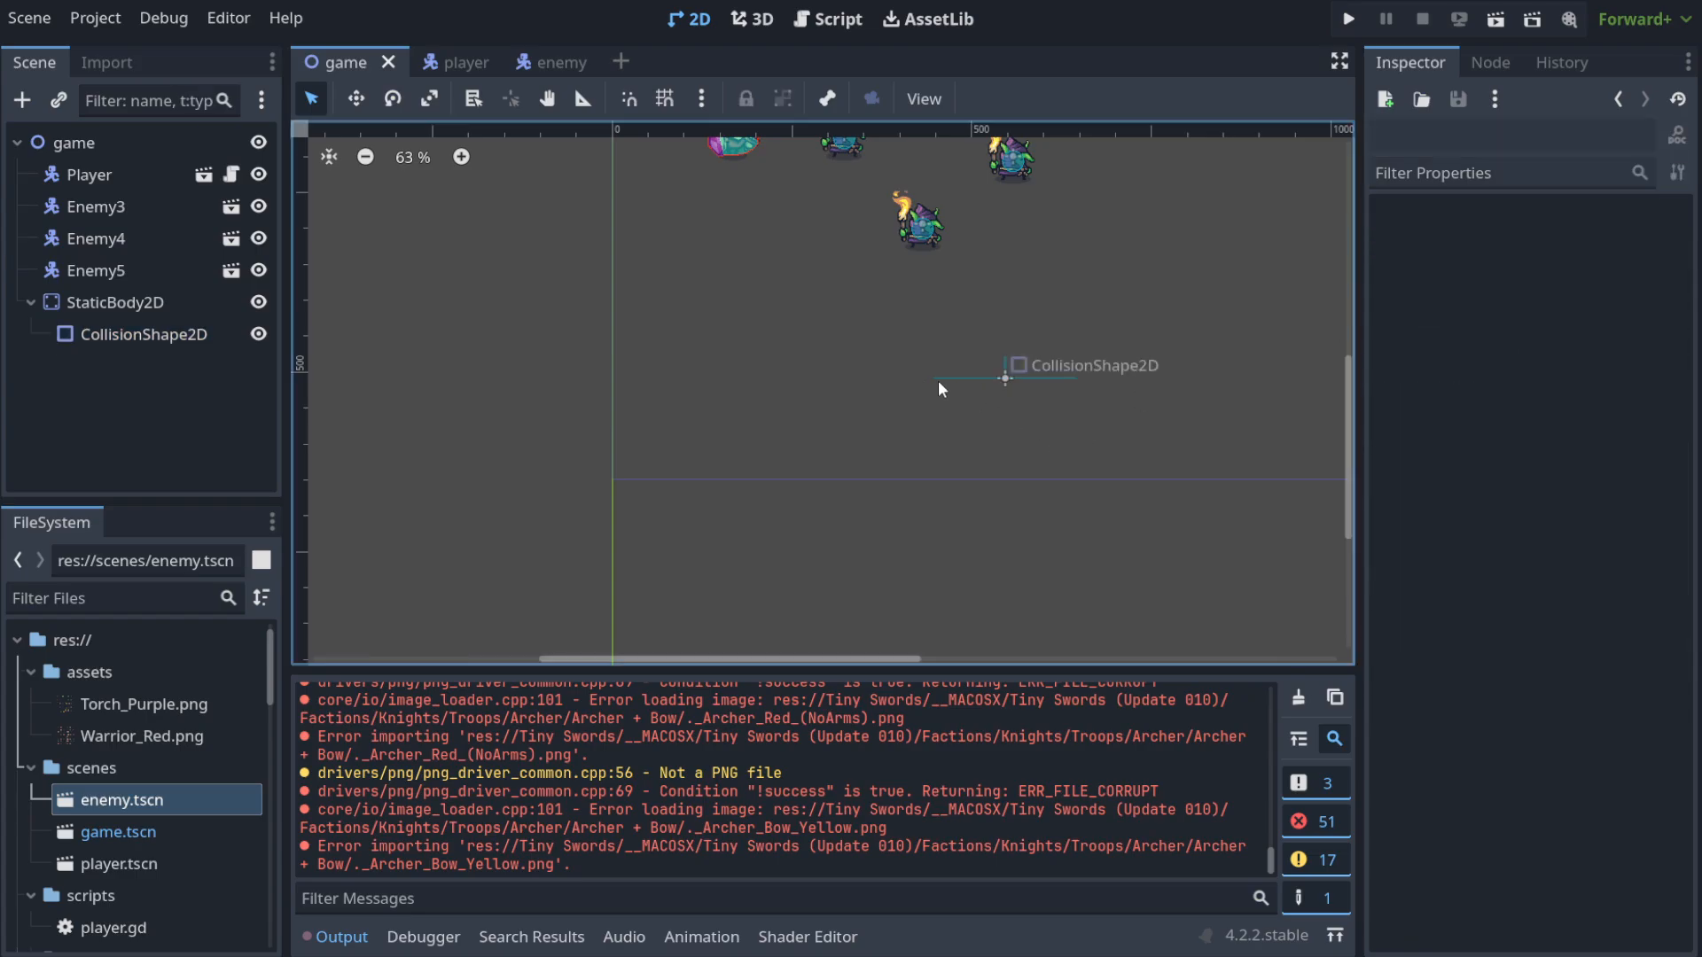
scroll(943, 379, up, 5)
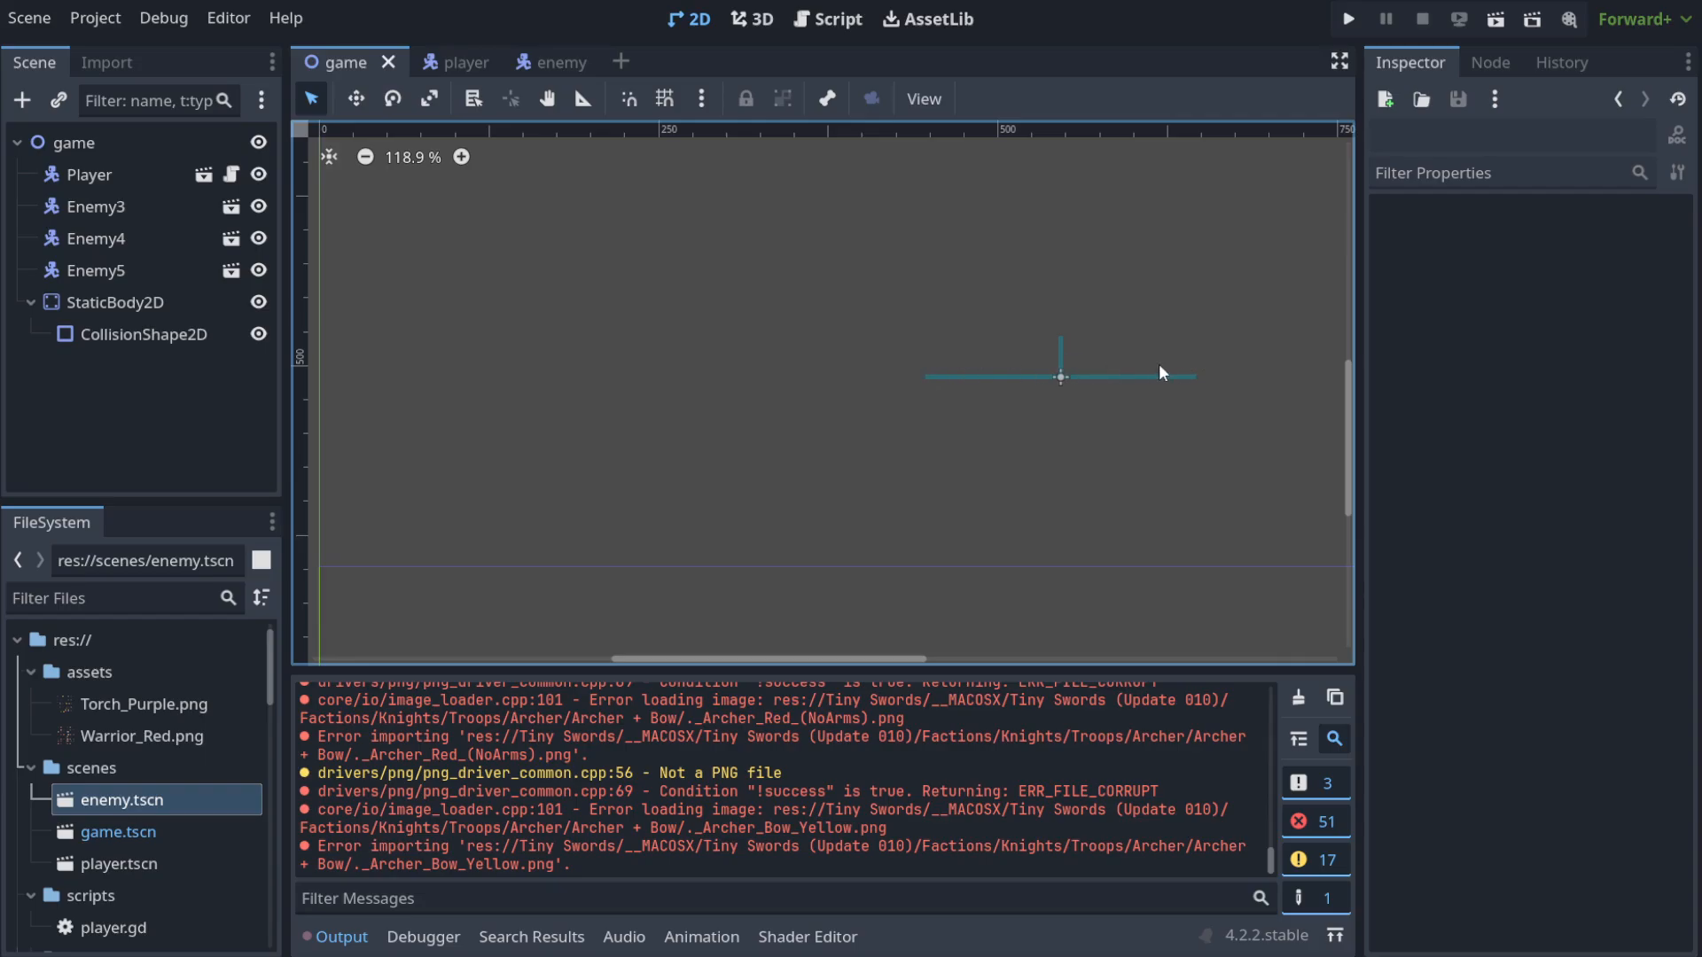
scroll(1069, 385, down, 3)
scroll(1069, 385, down, 3)
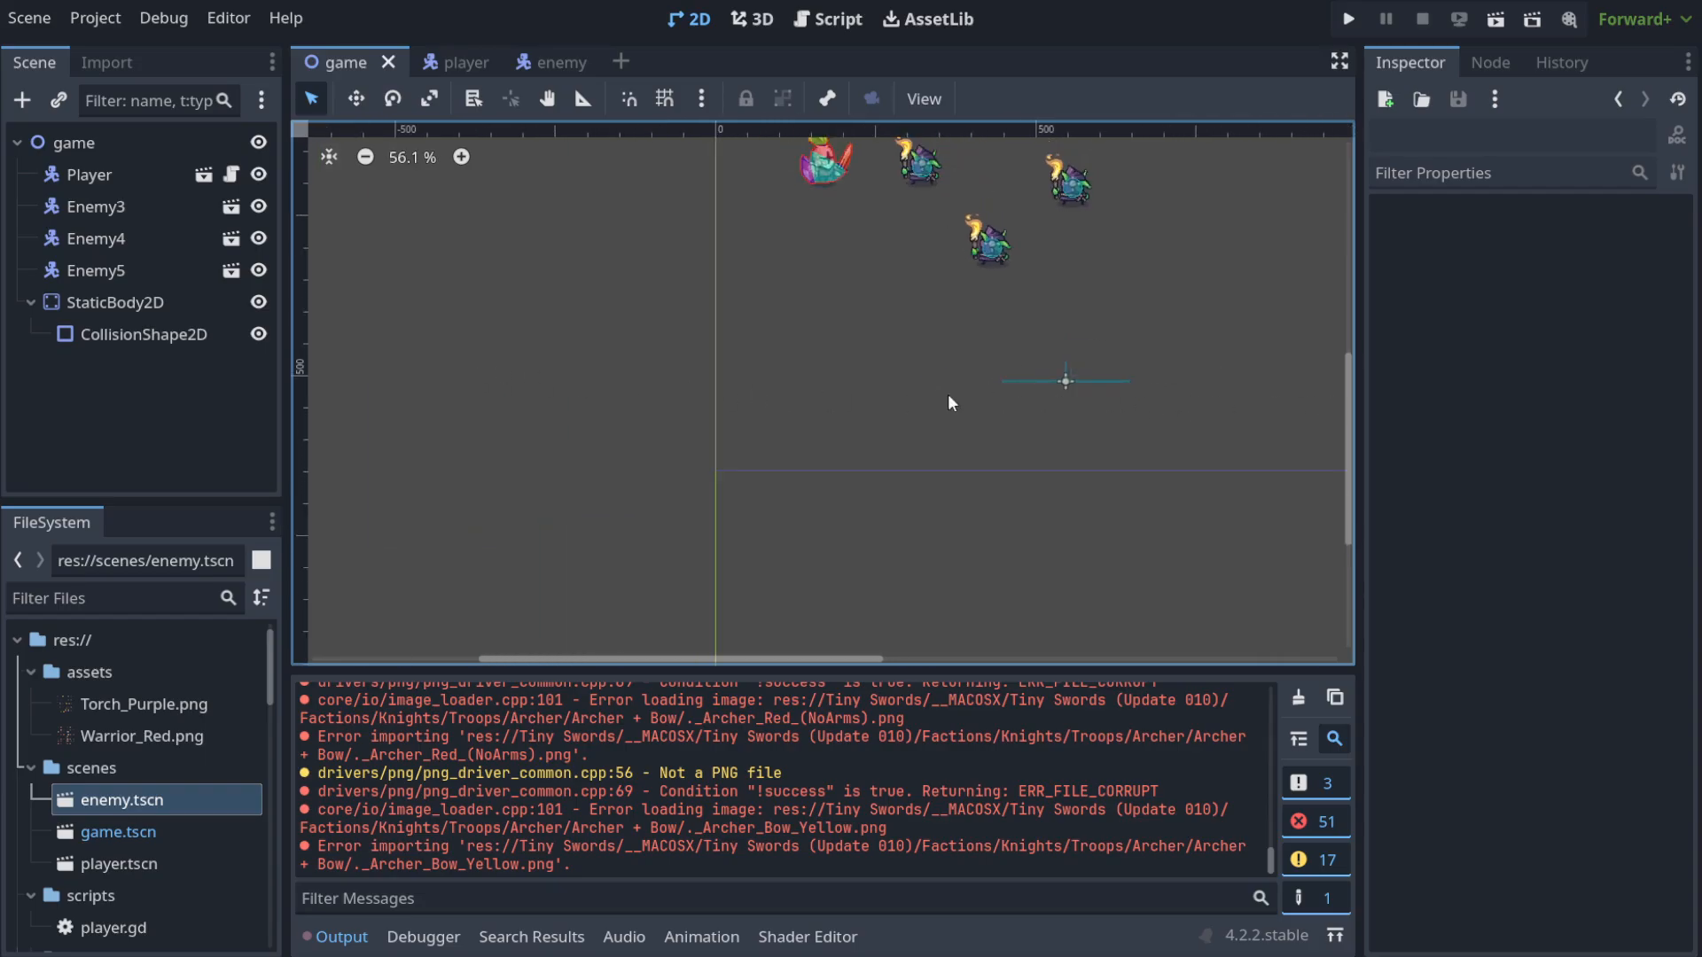
Group the StaticBody2D with its collision shape and move it to the viewport's left edge, at about (0, 574).
scroll(948, 395, down, 4)
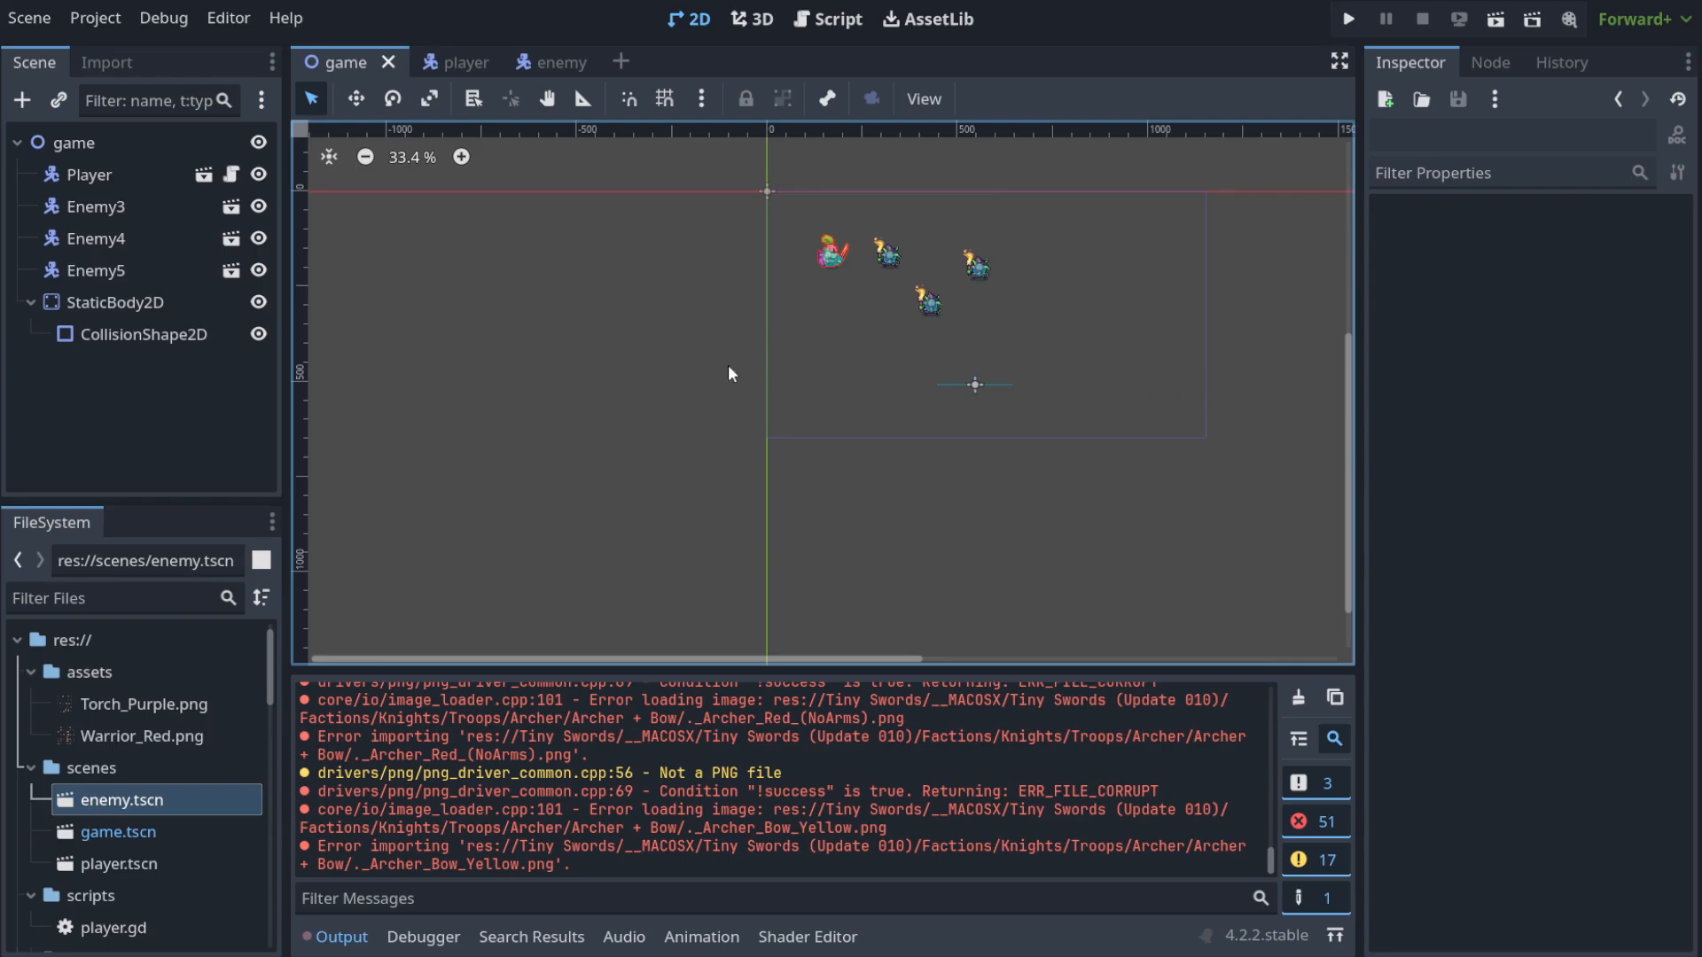
scroll(1077, 386, up, 2)
click(944, 384)
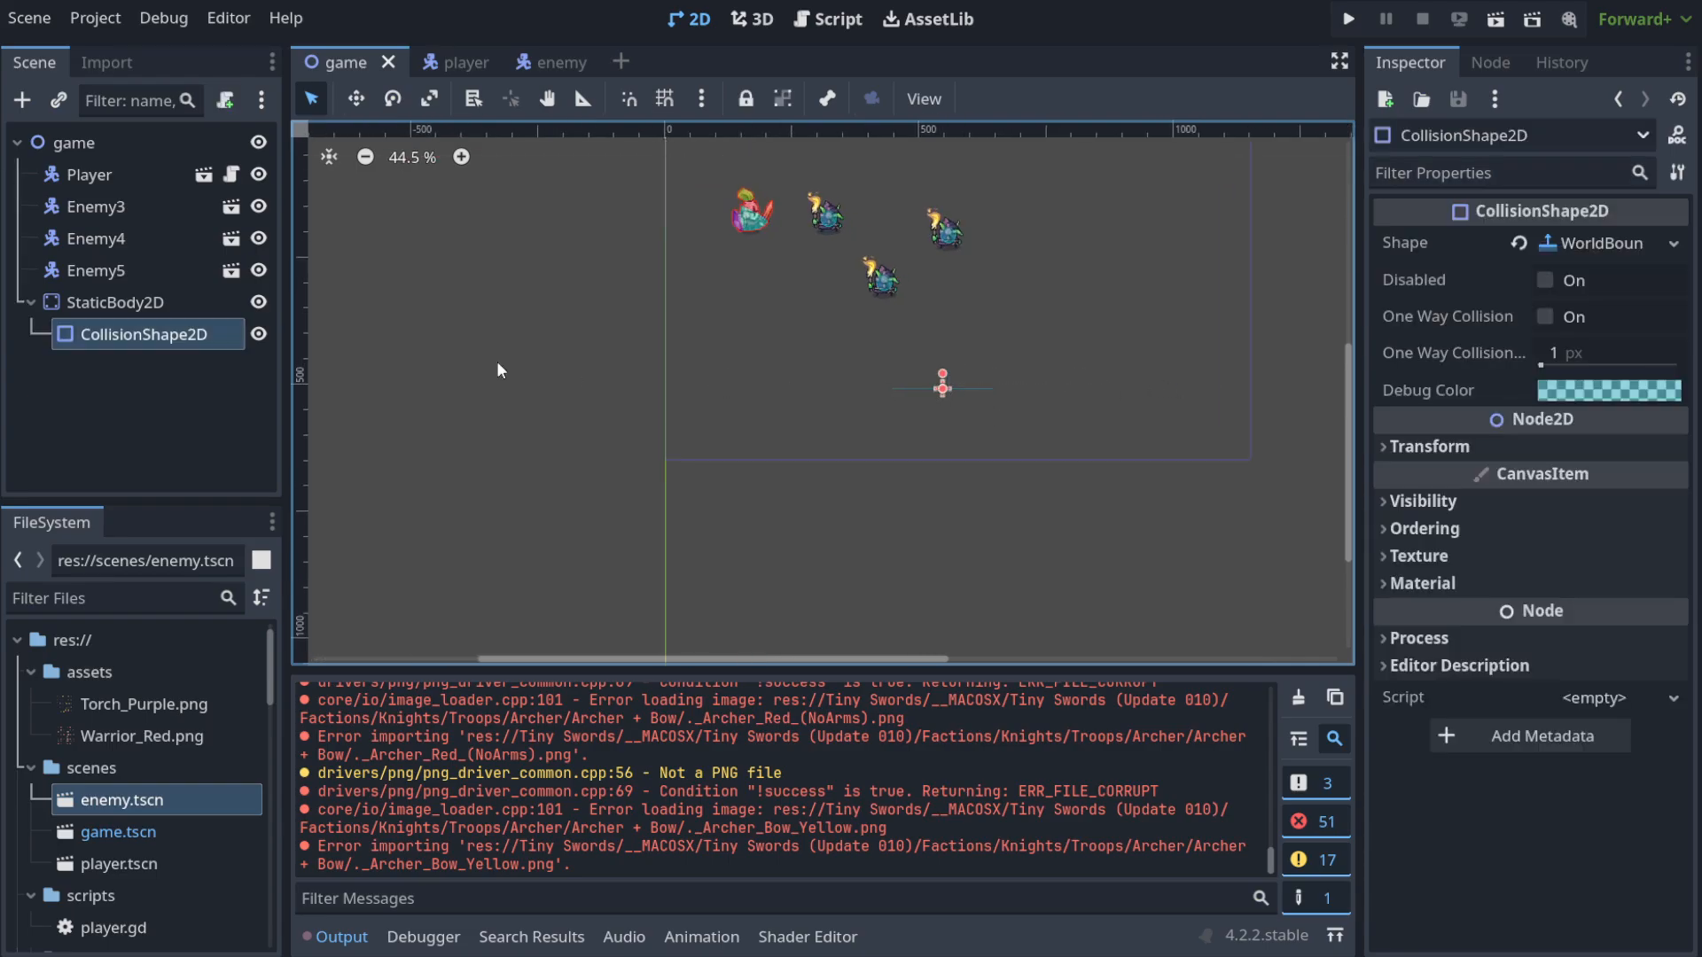
click(142, 302)
click(780, 98)
drag(902, 391, 665, 424)
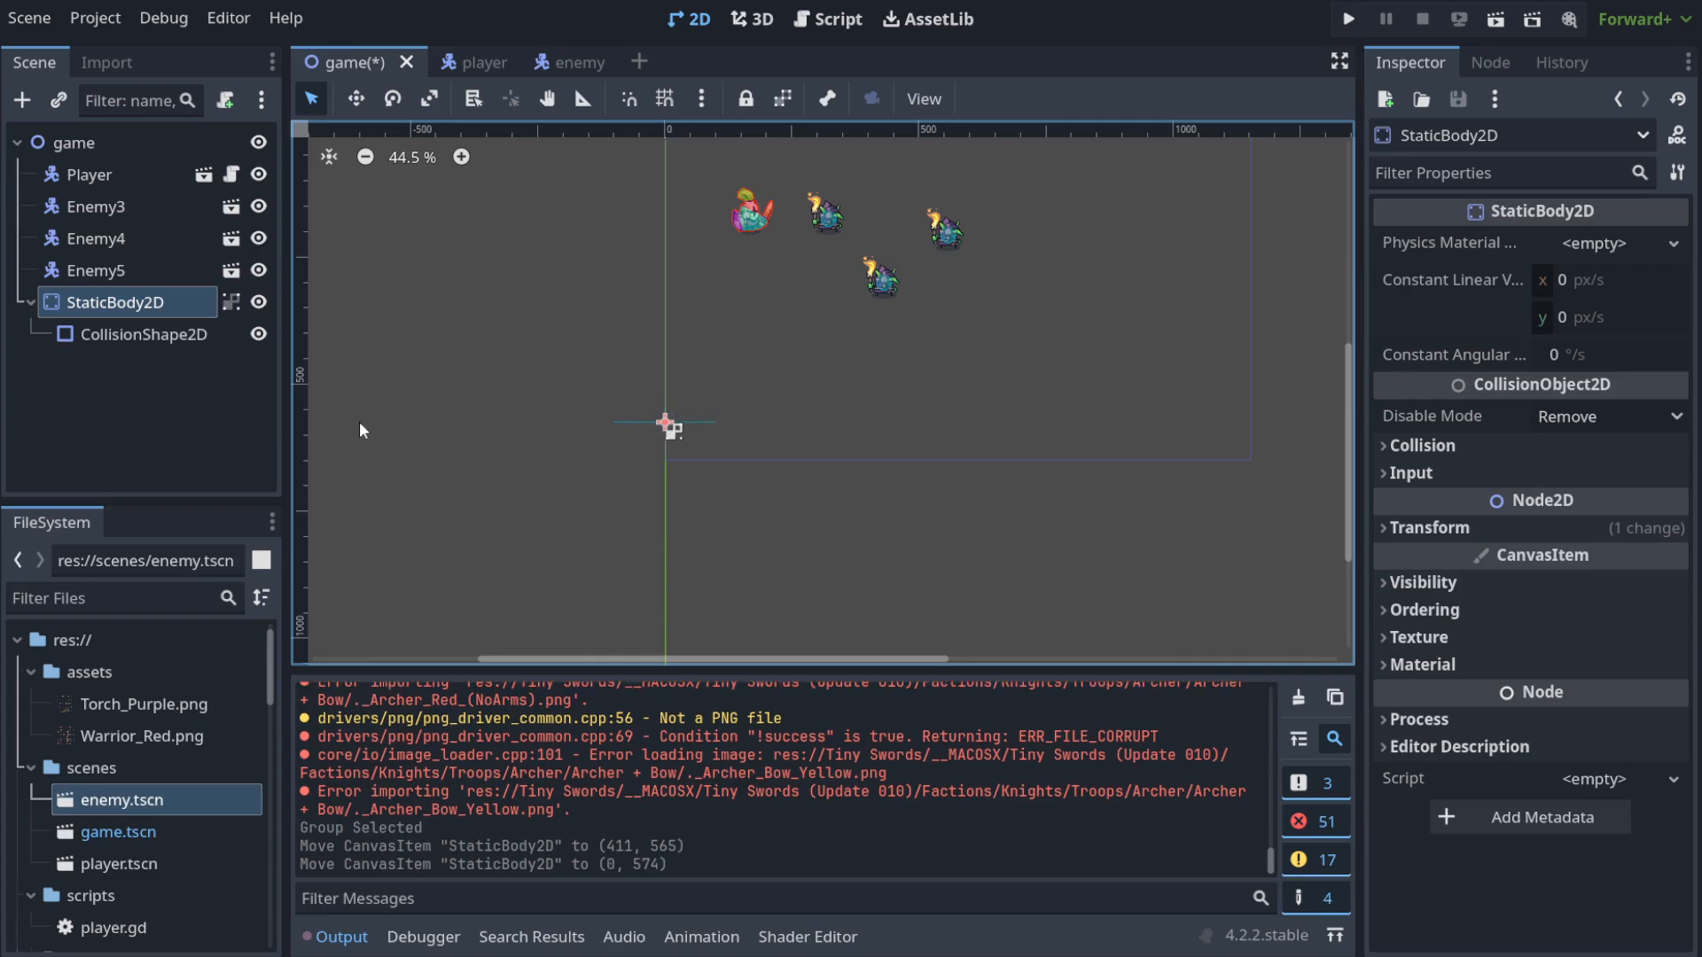
Run the project, test the player walking and jumping on the moved floor boundary, and close the game.
click(1348, 19)
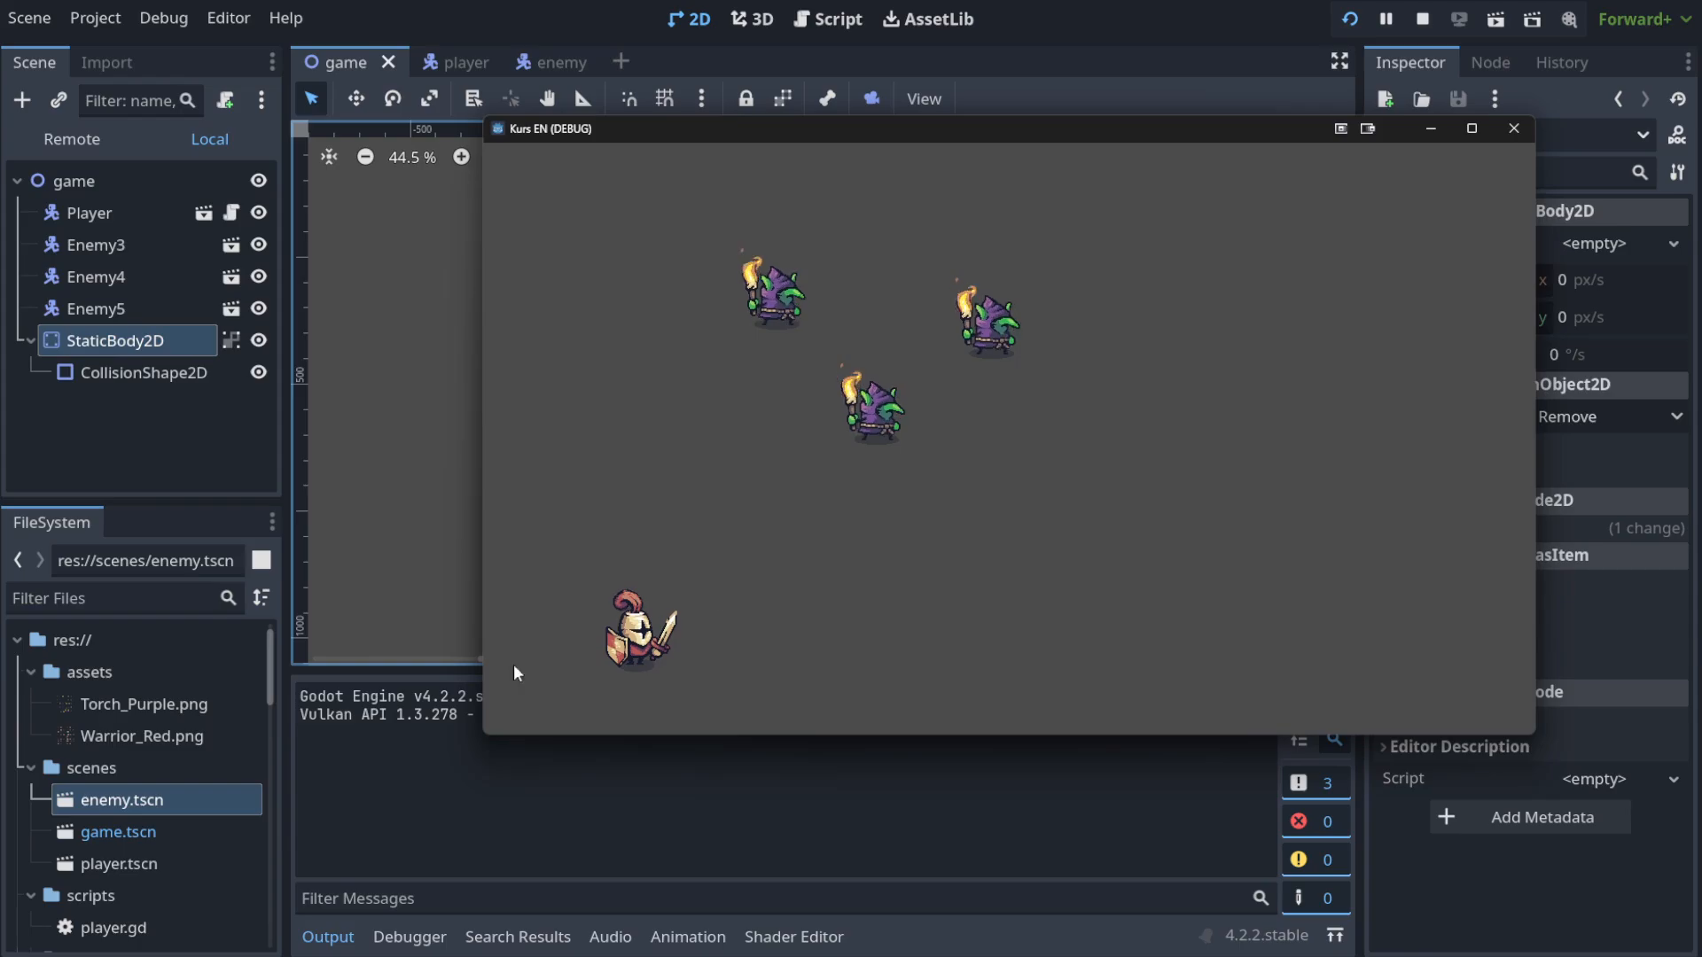
key(Right)
key(Left)
key(space)
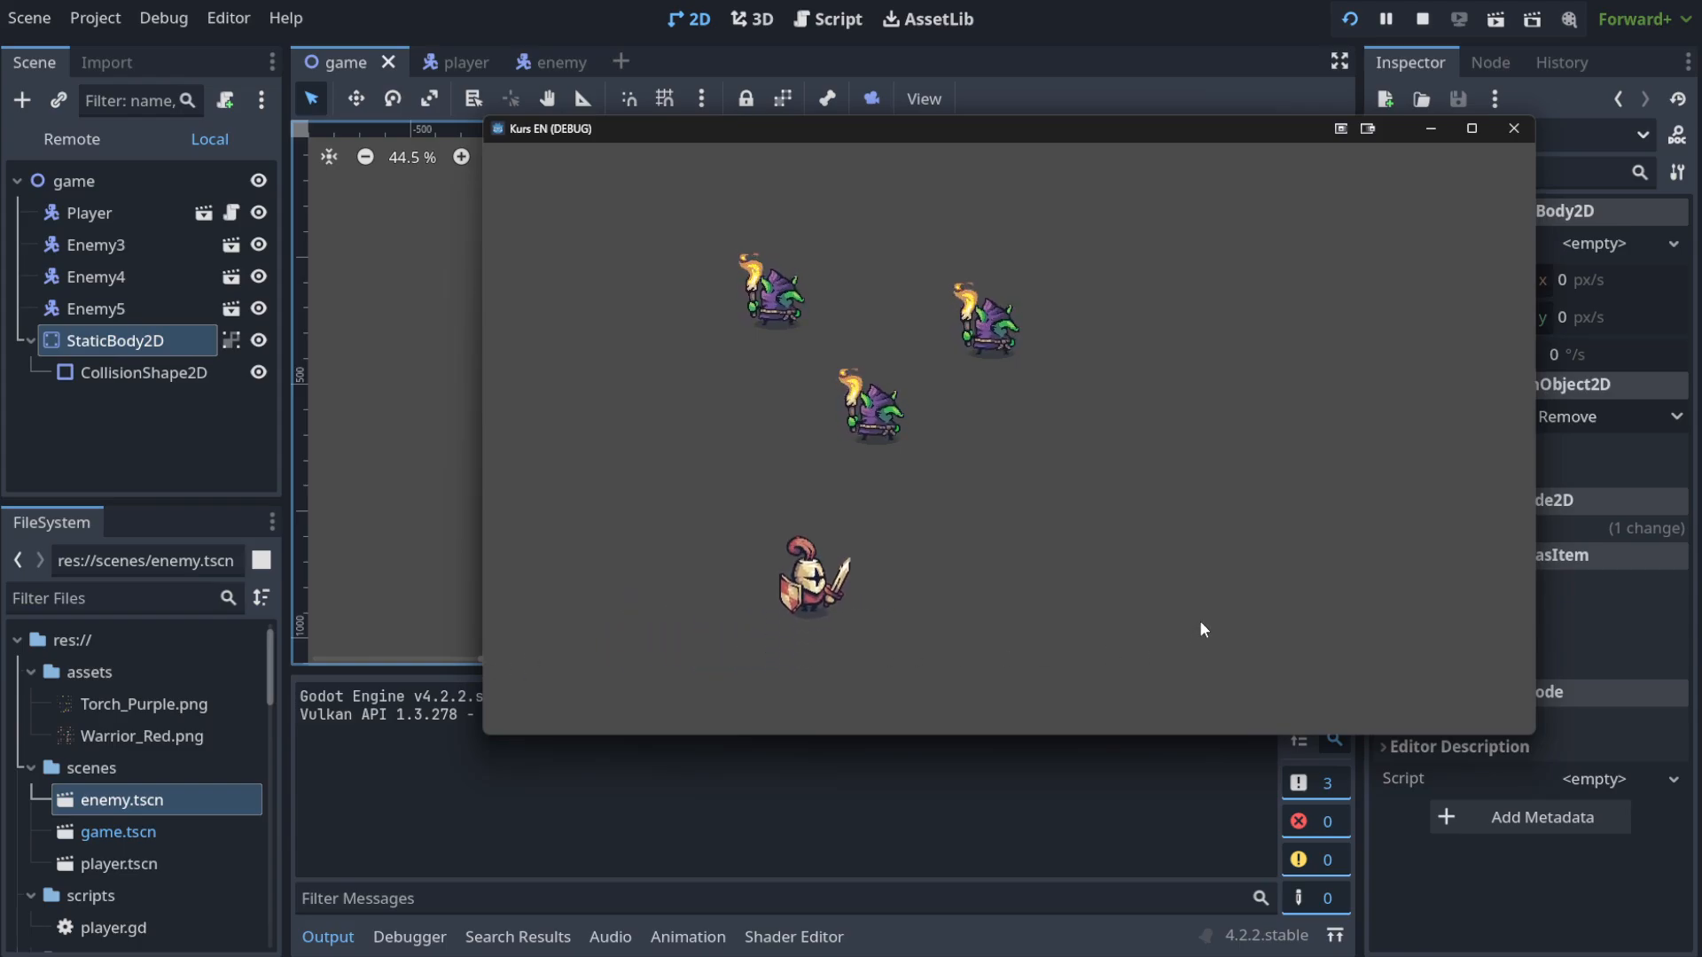
key(space)
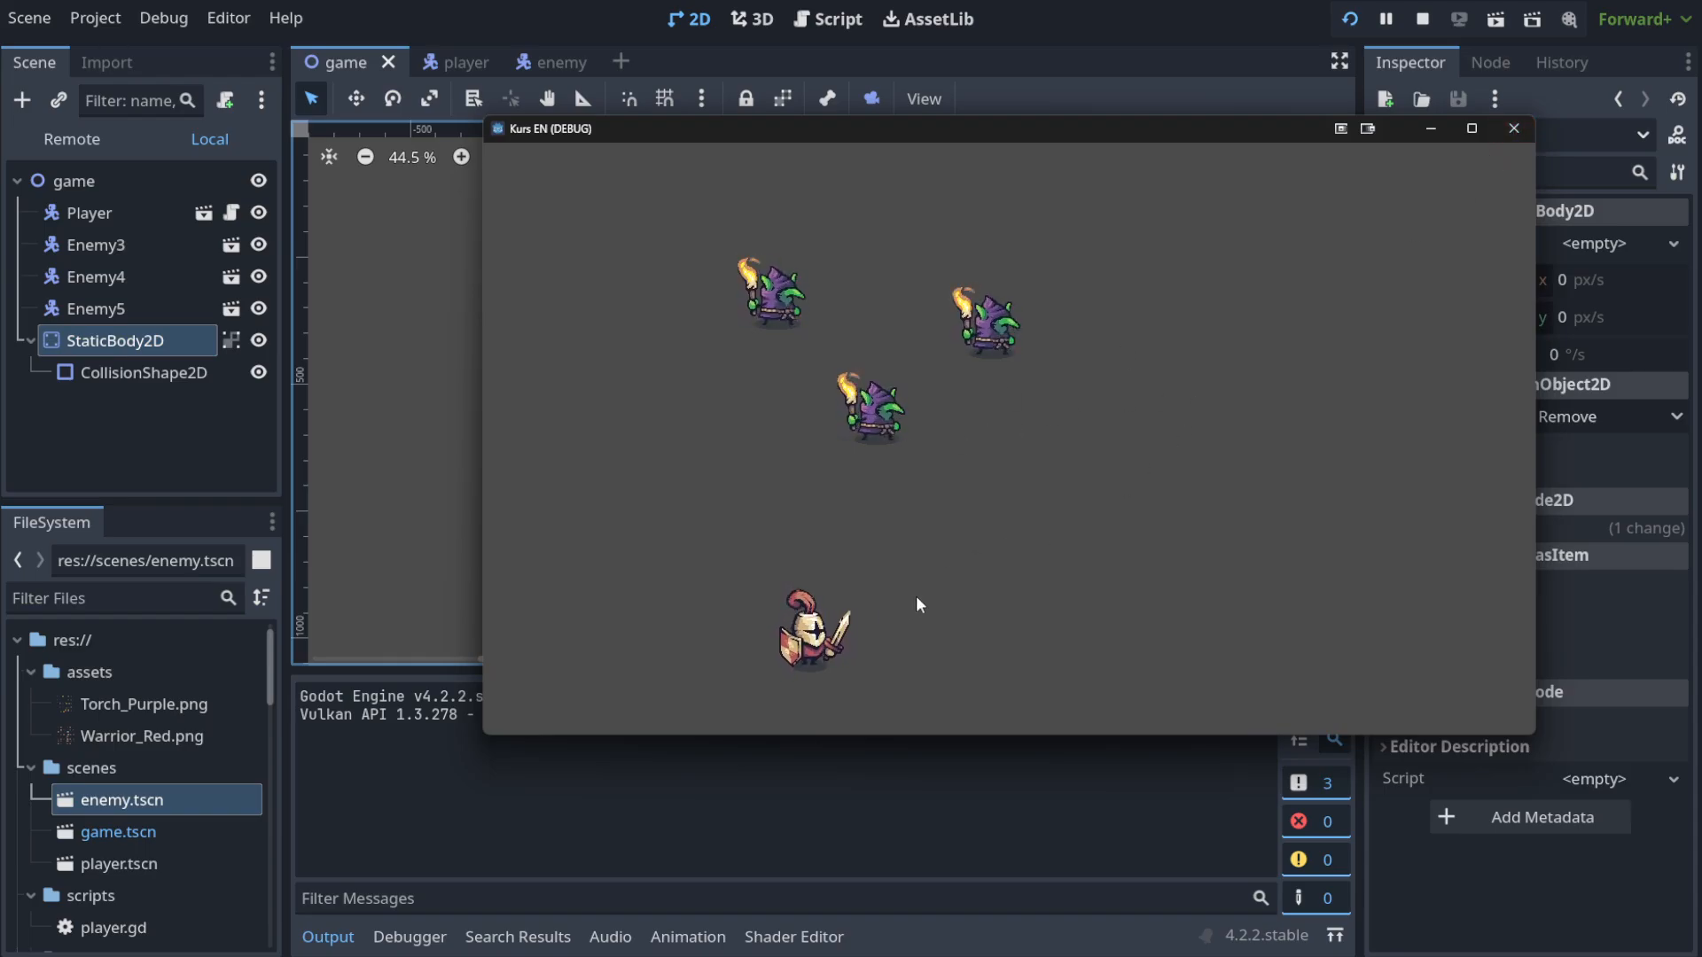
key(Left)
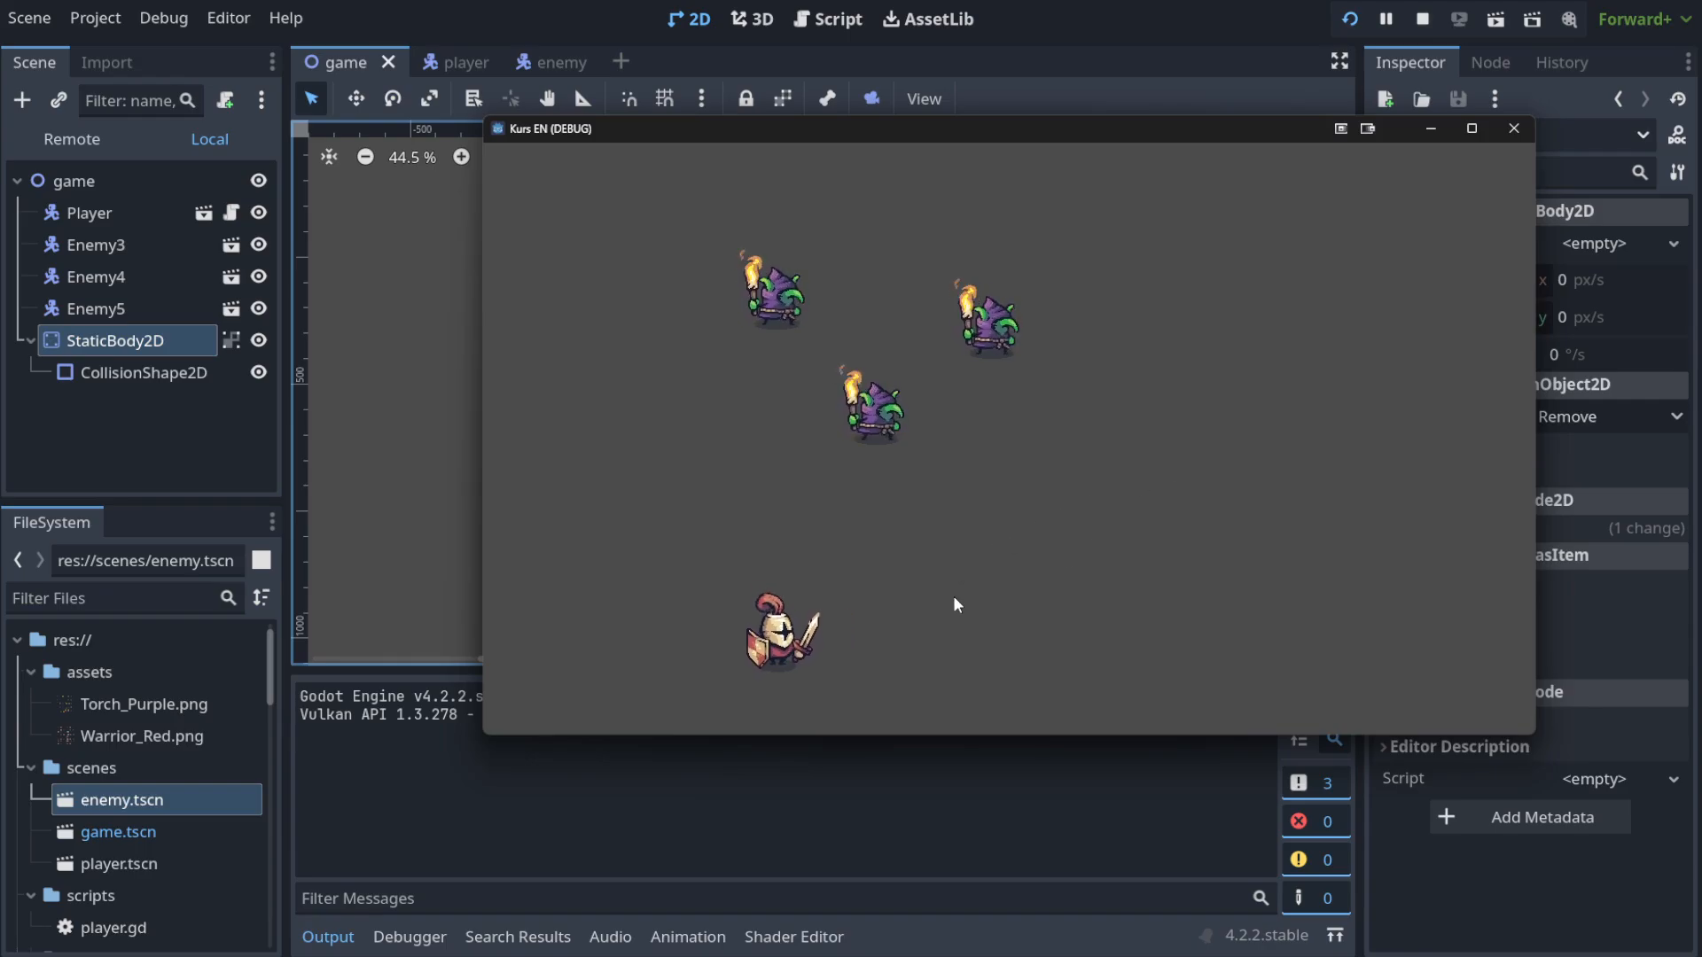
key(space)
click(1507, 128)
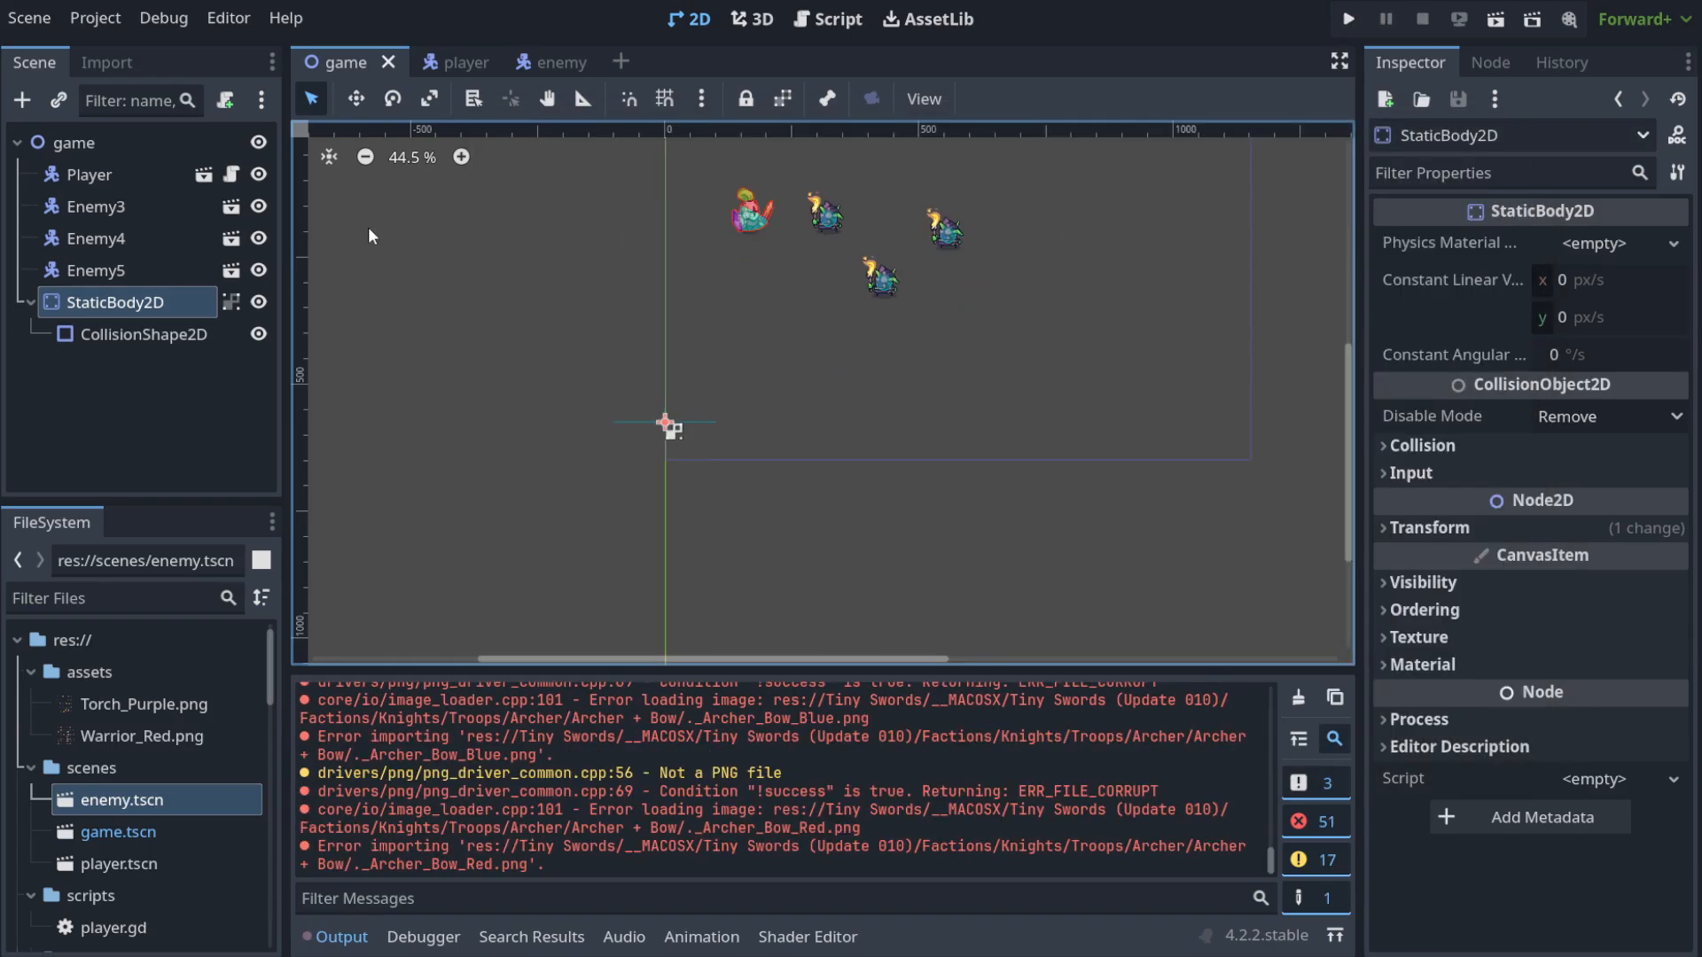
Open the player's script and examine the is_on_floor() condition in the jump code.
click(233, 175)
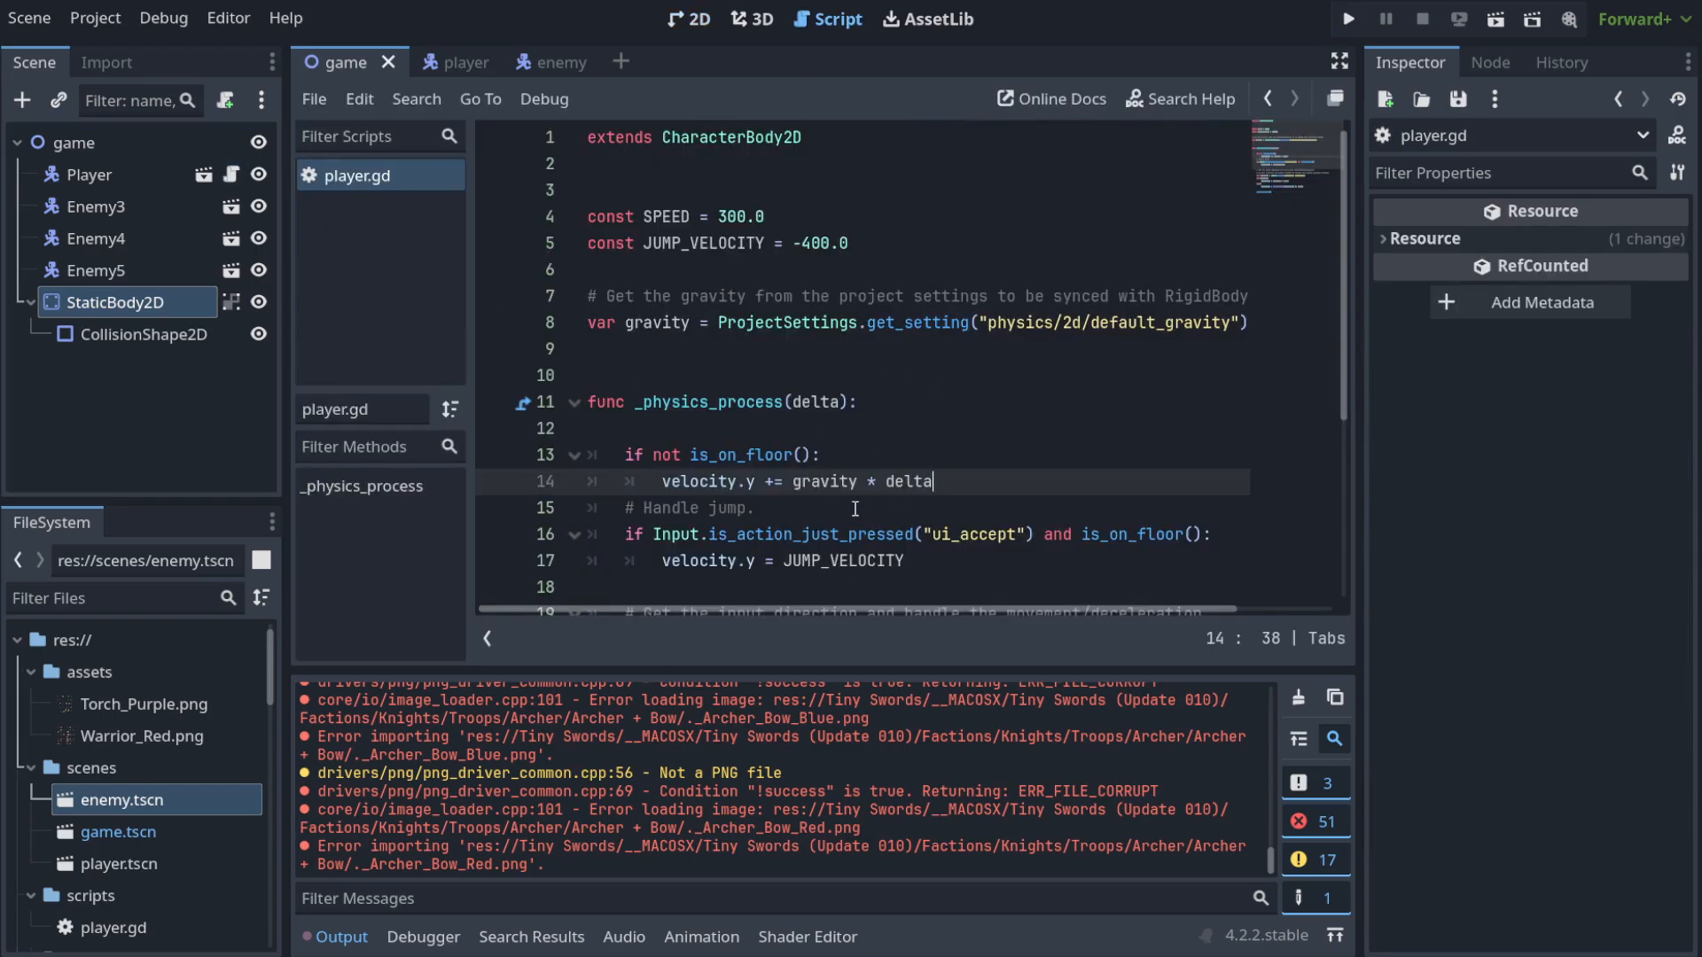
scroll(855, 508, down, 4)
scroll(1167, 467, up, 2)
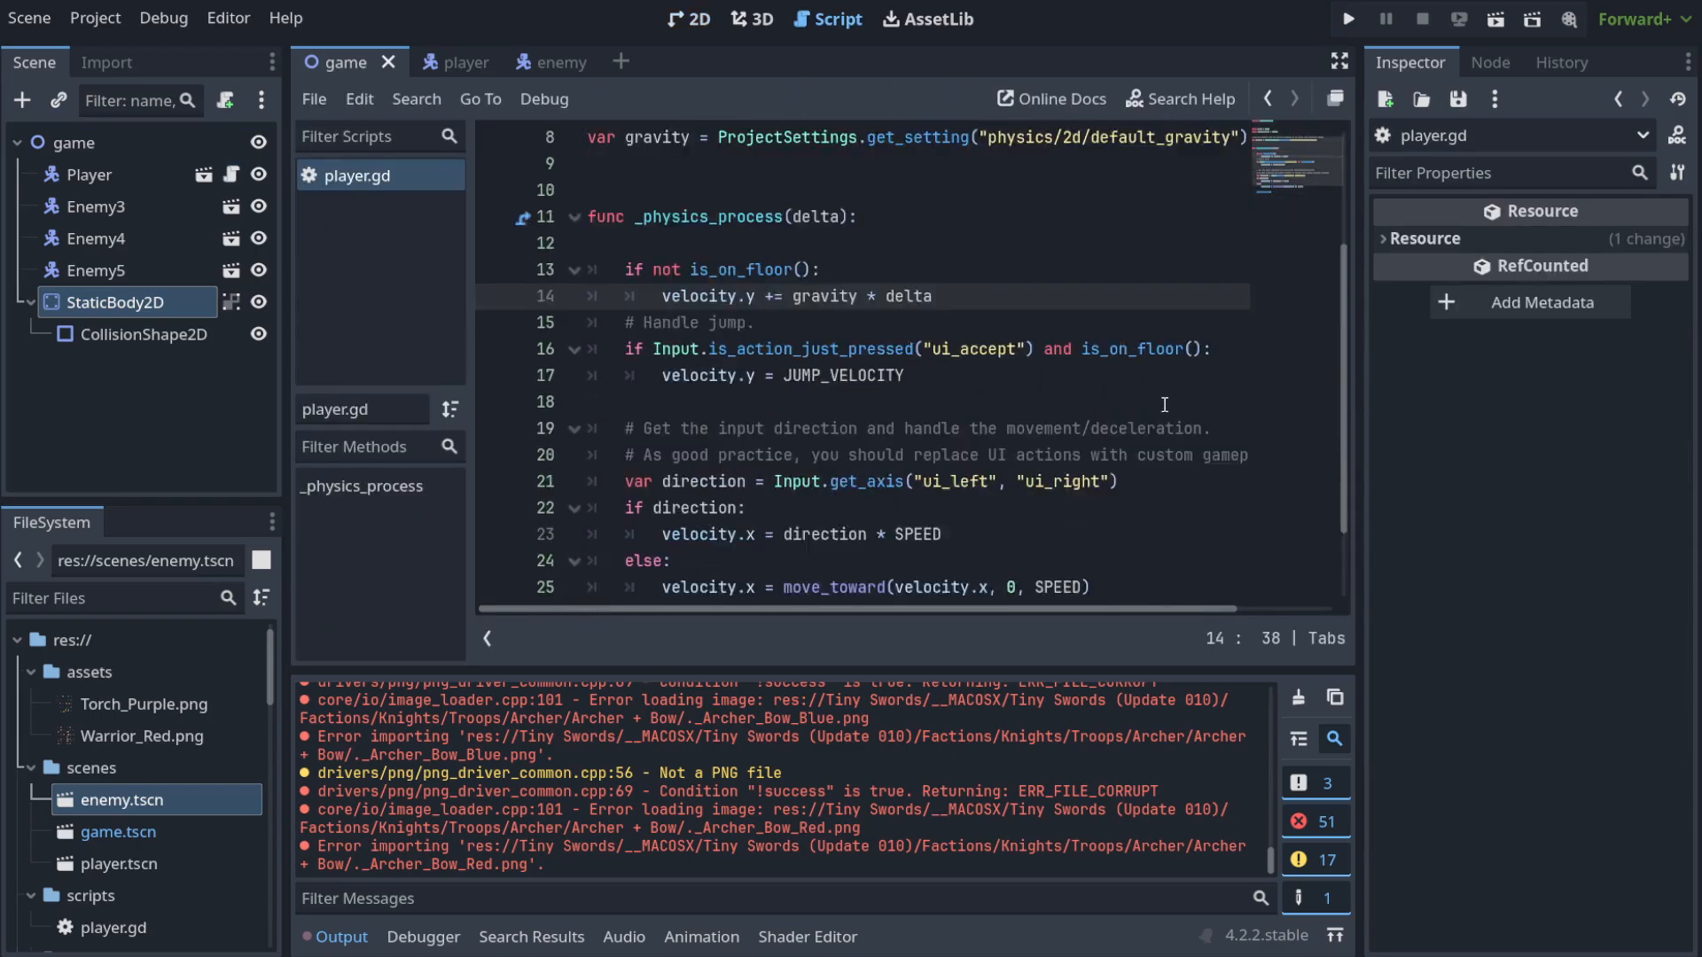
click(913, 375)
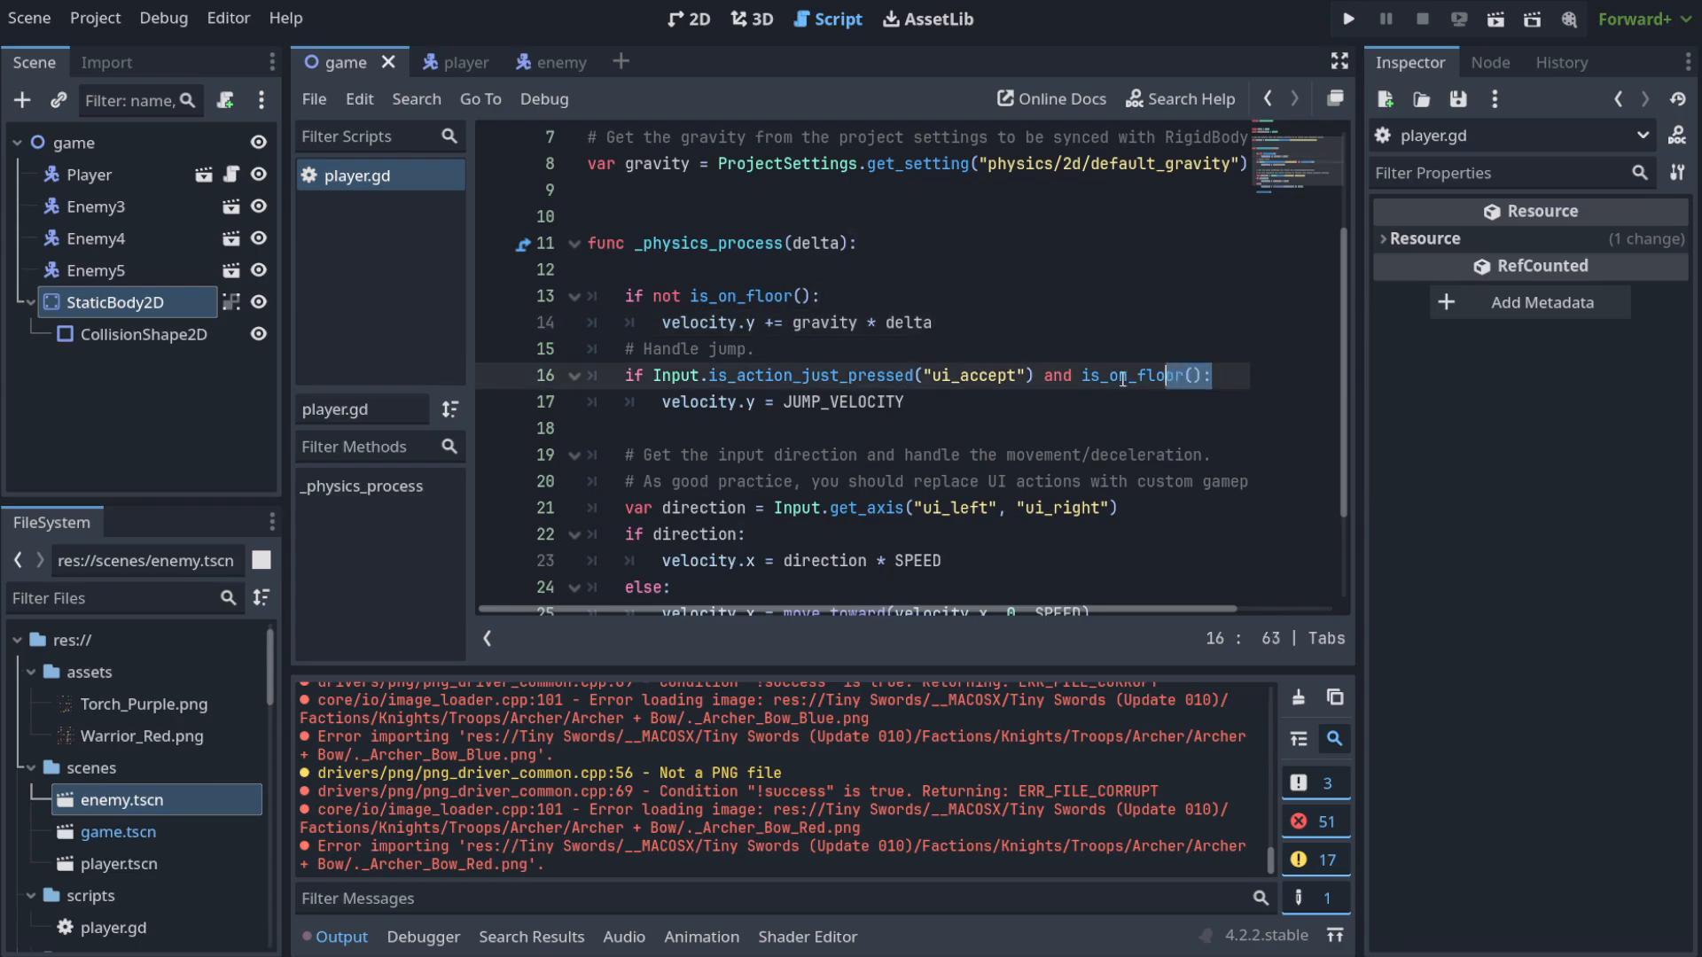
drag(1123, 380, 1074, 379)
click(1176, 377)
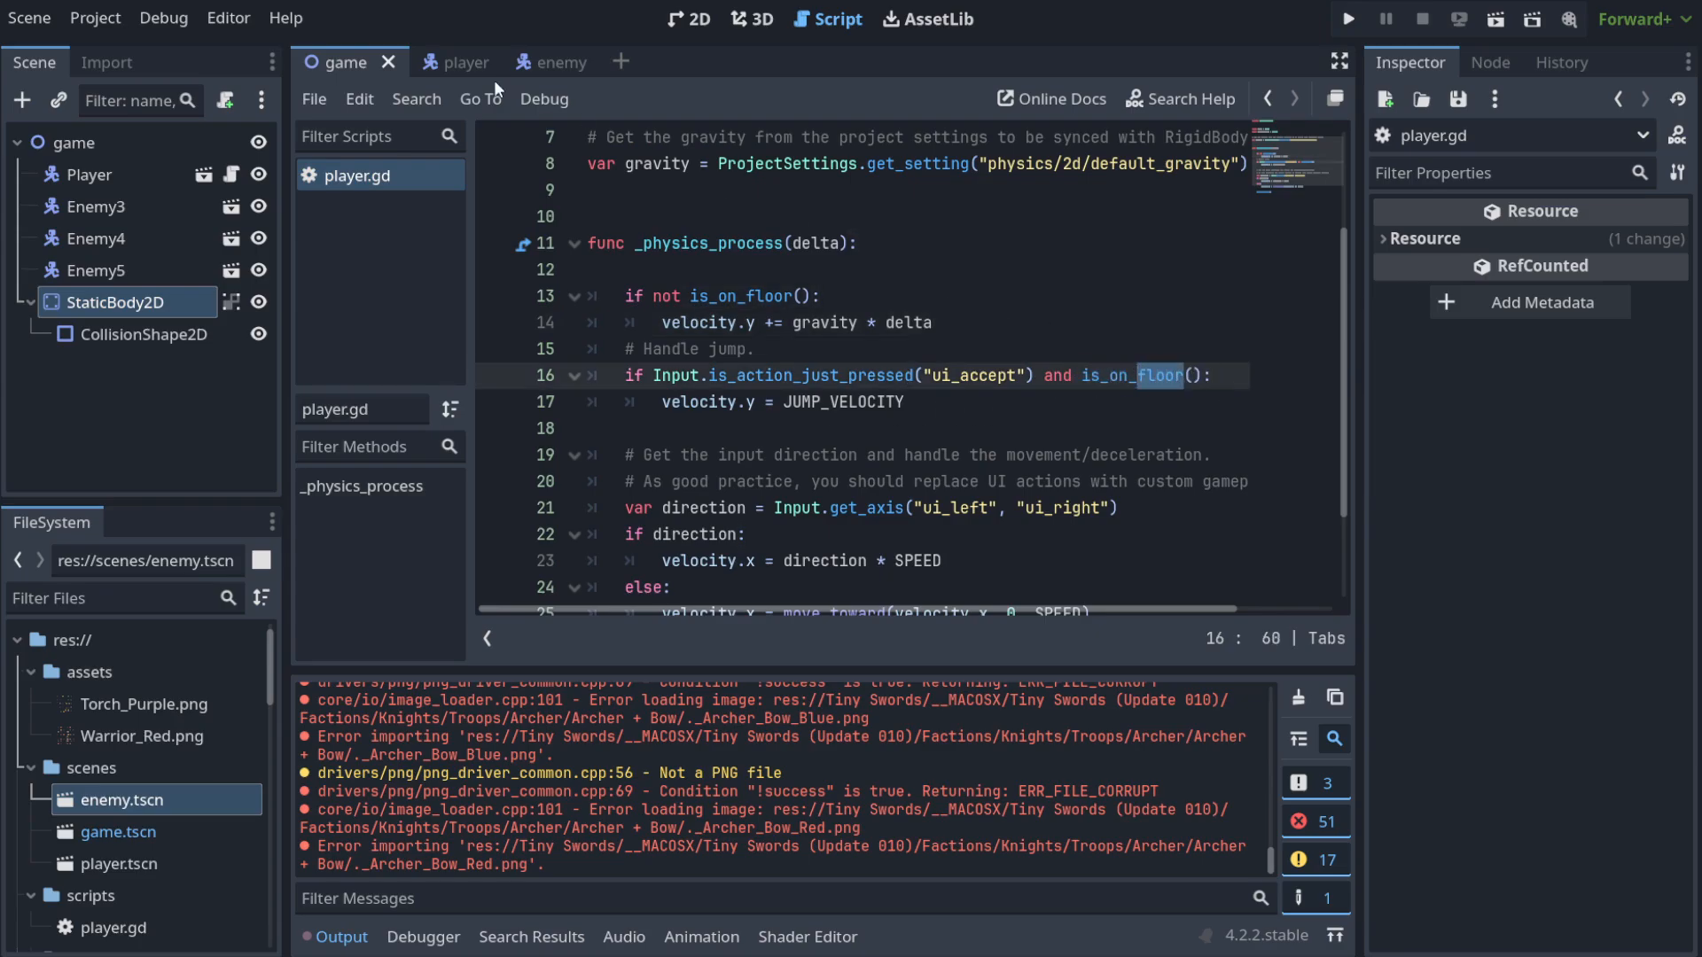
Rename the game scene's StaticBody2D node to FloorBoundry and save the scene.
click(456, 62)
click(549, 66)
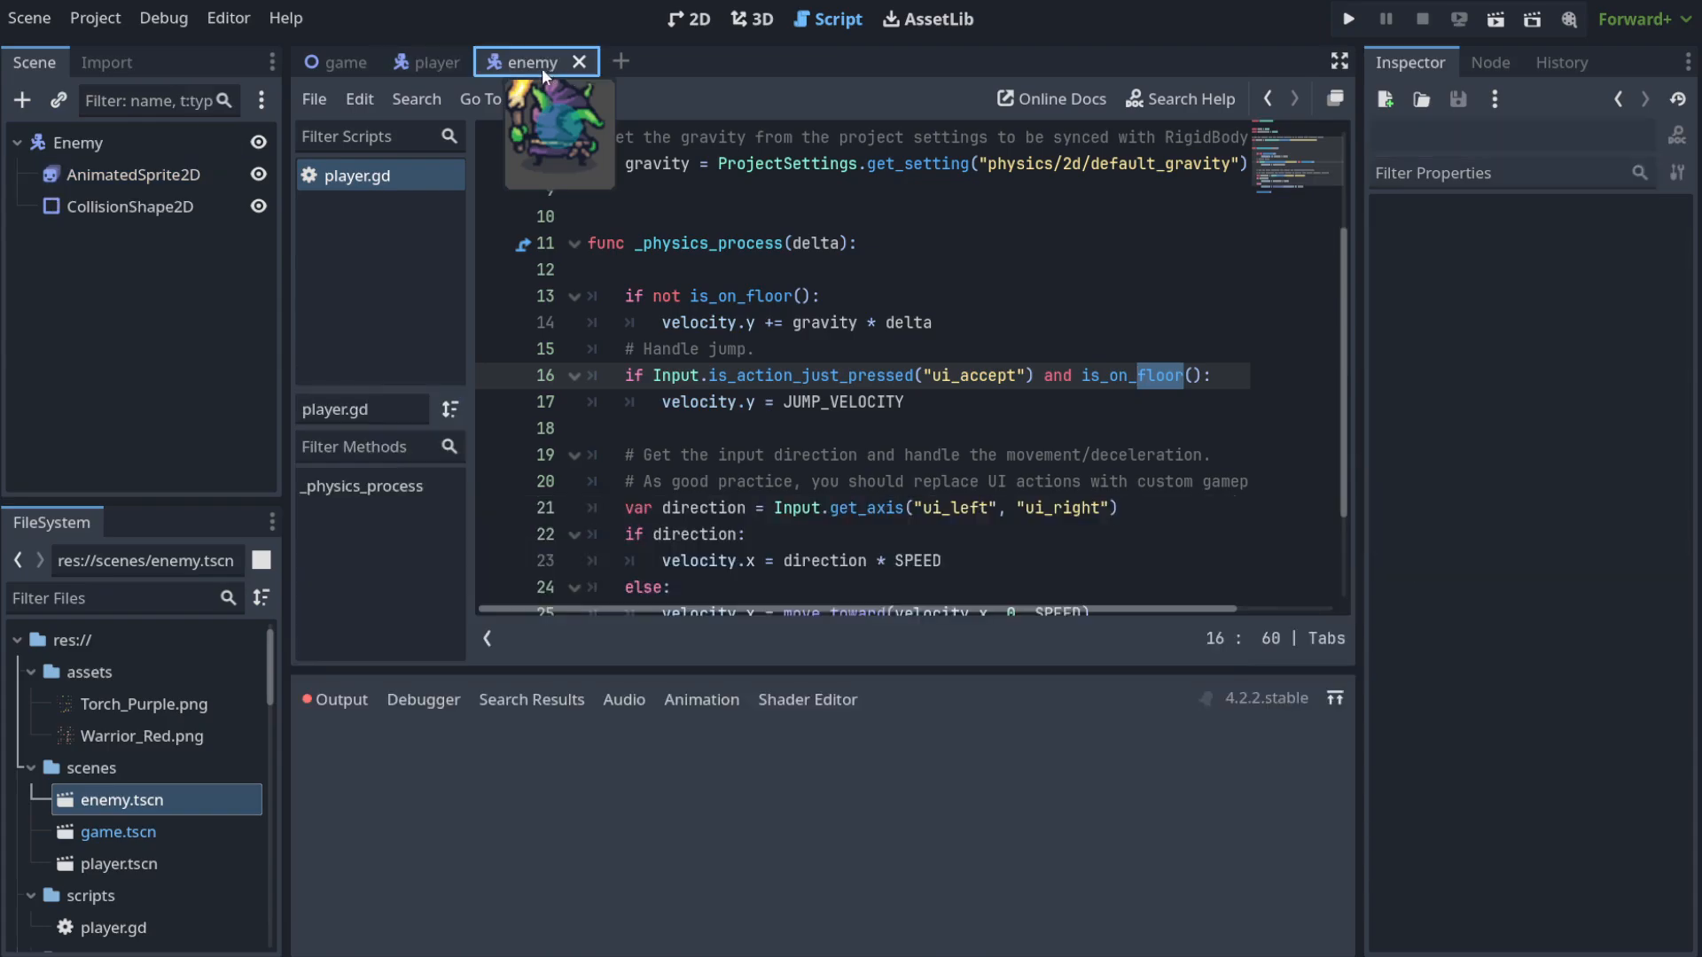
click(324, 62)
click(138, 302)
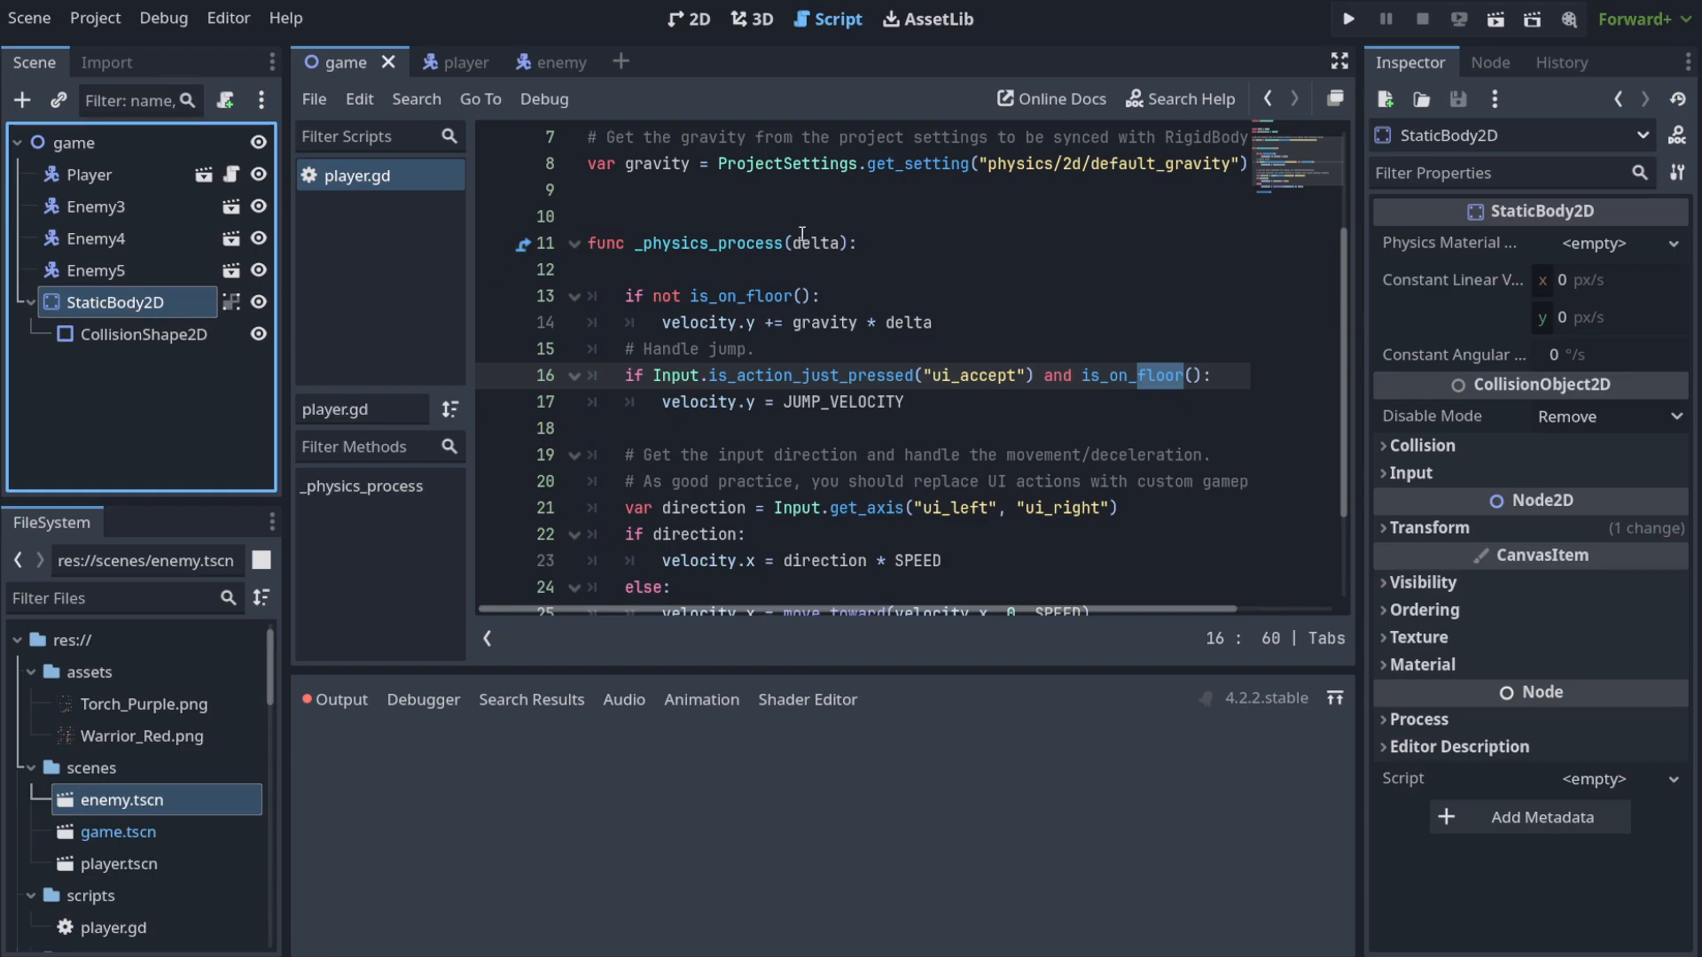
key(F2)
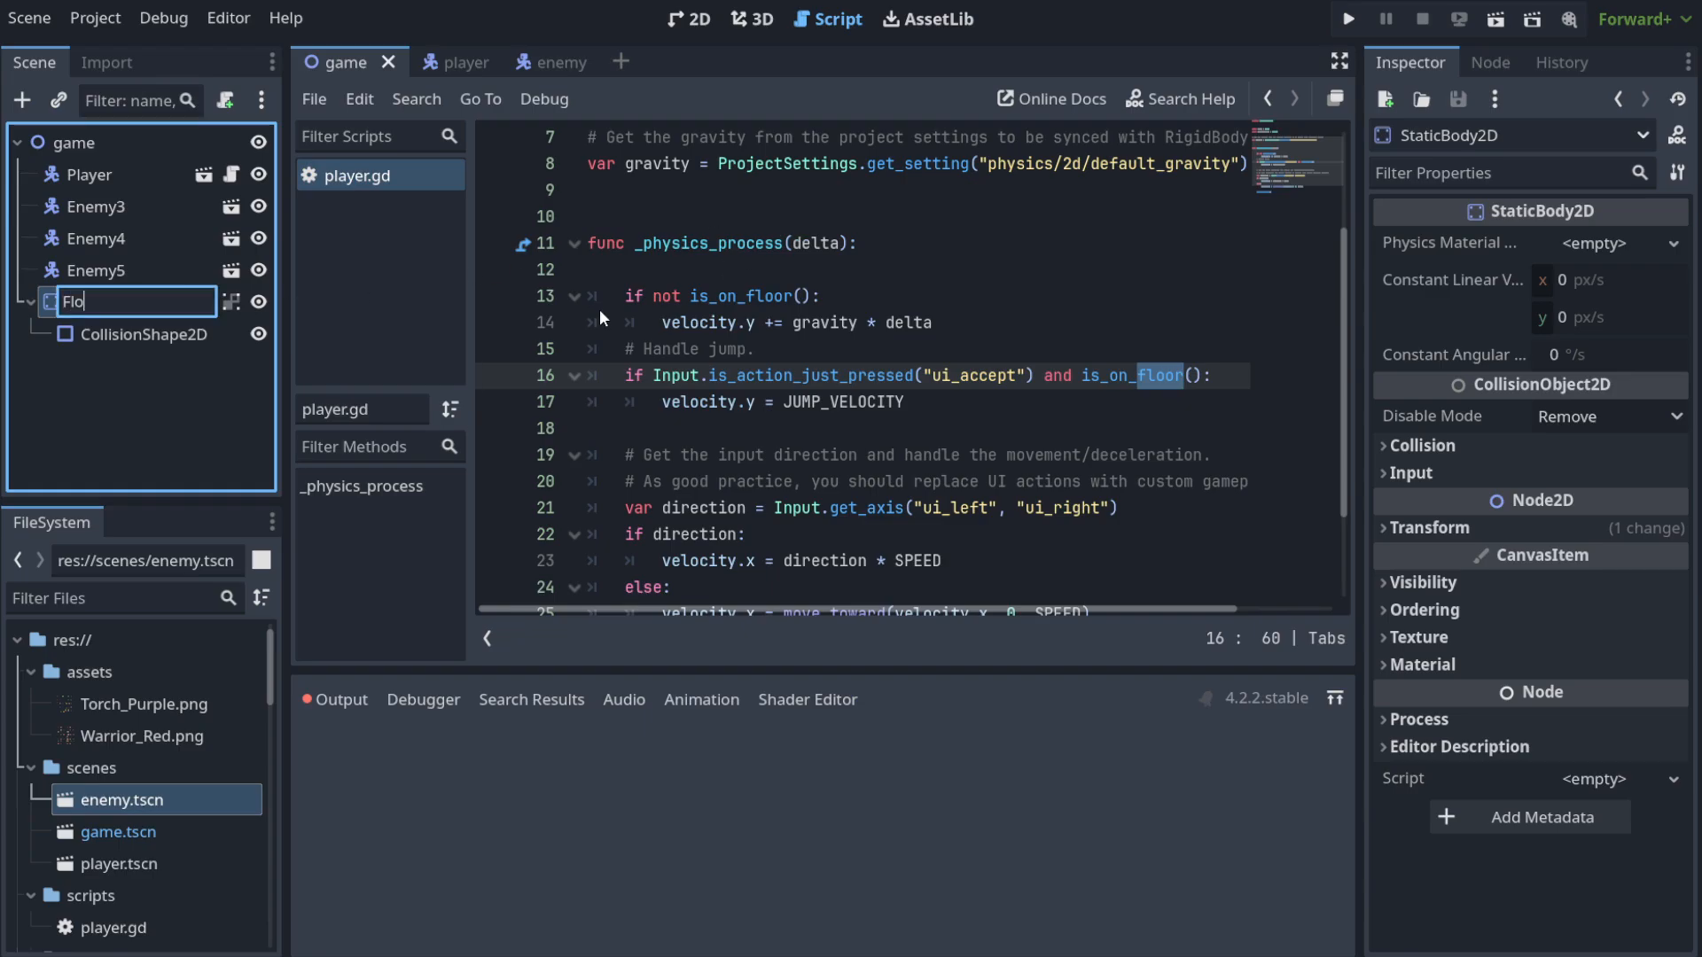
key(Return)
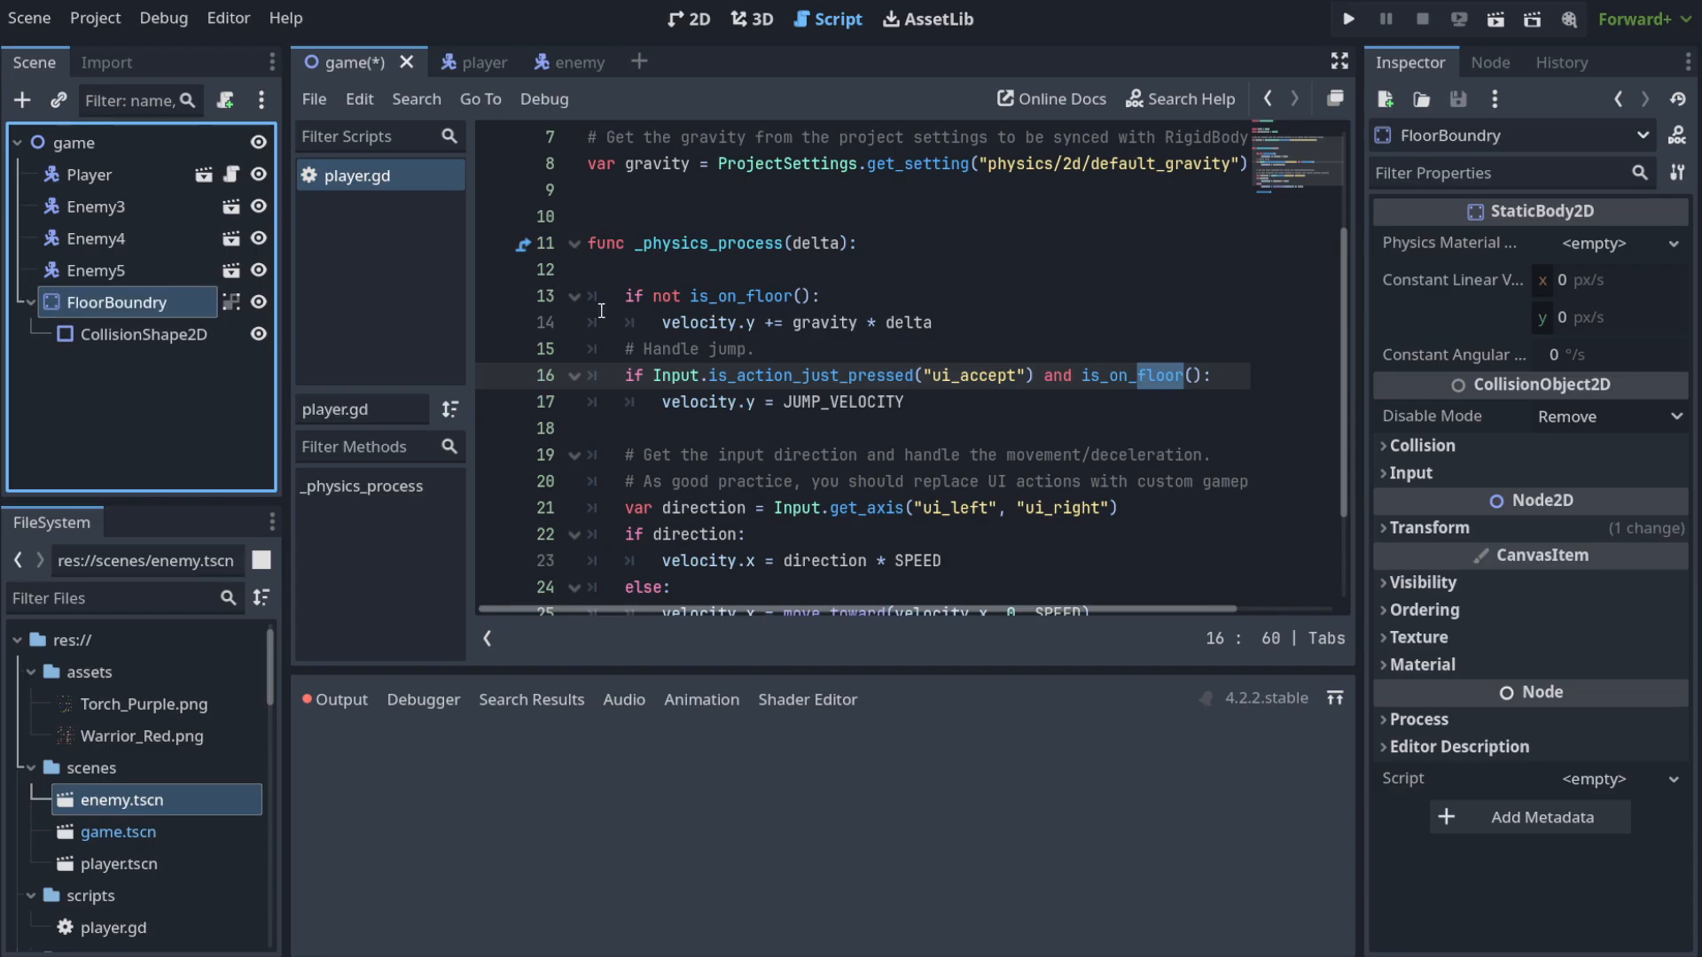
key(ctrl+s)
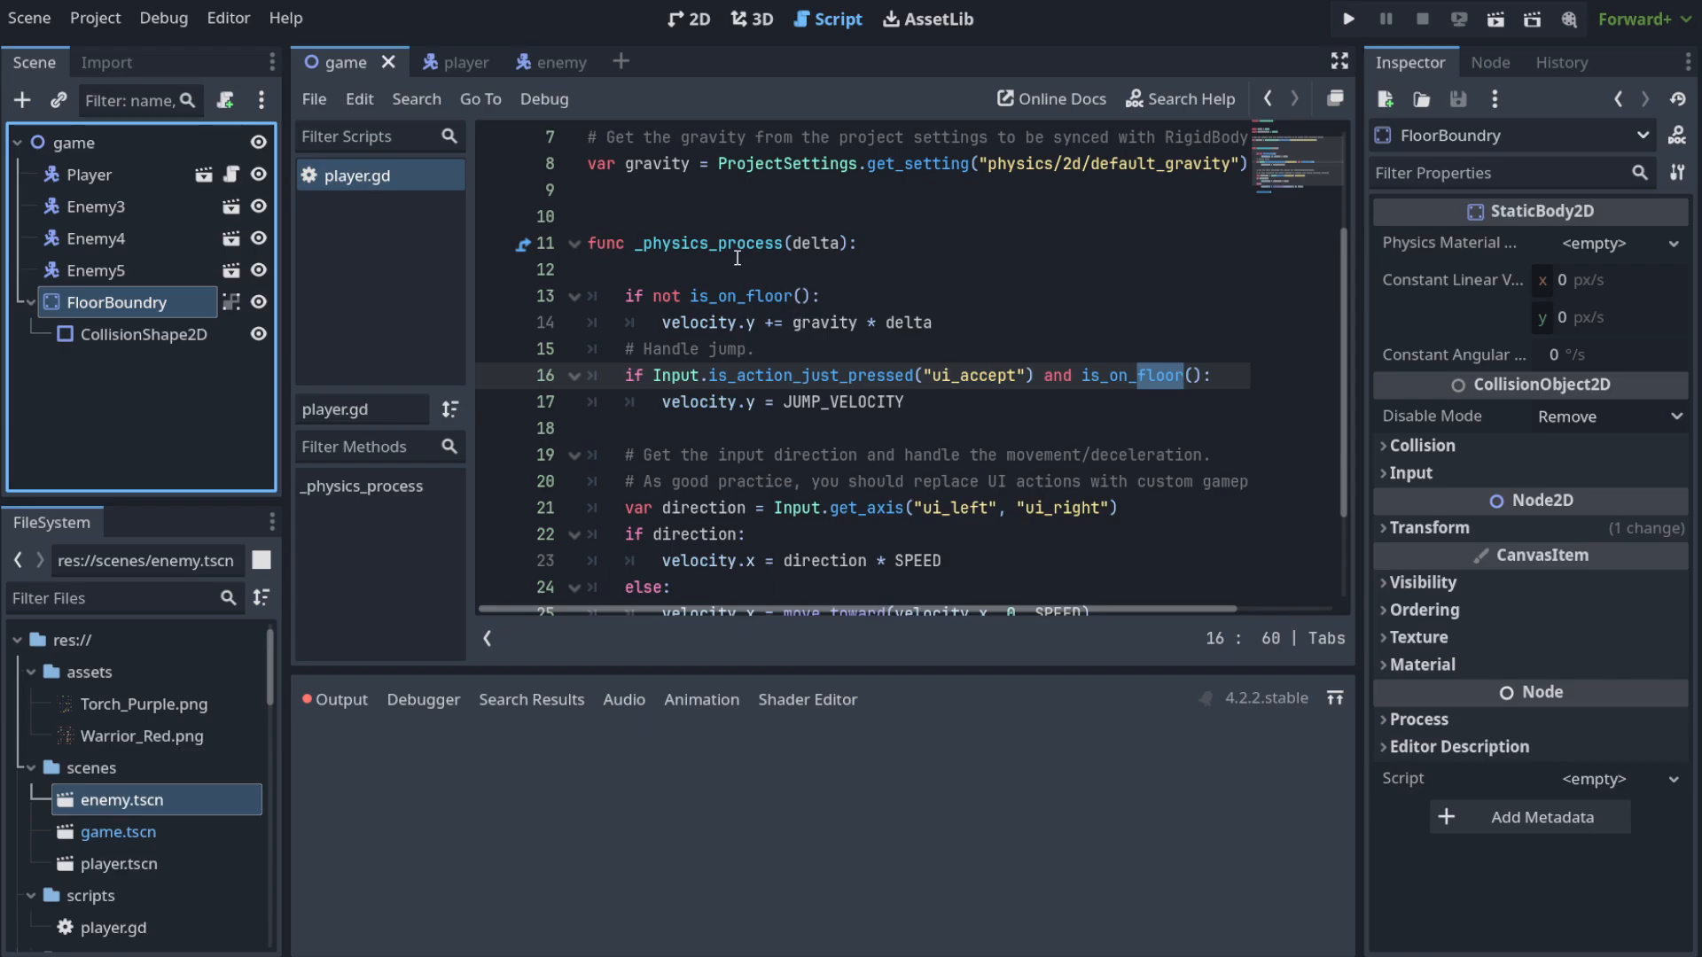
In the enemy scene, attach a new script to the Enemy root at res://scripts/enemy.gd using the CharacterBody2D Basic Movement template.
click(457, 60)
click(537, 59)
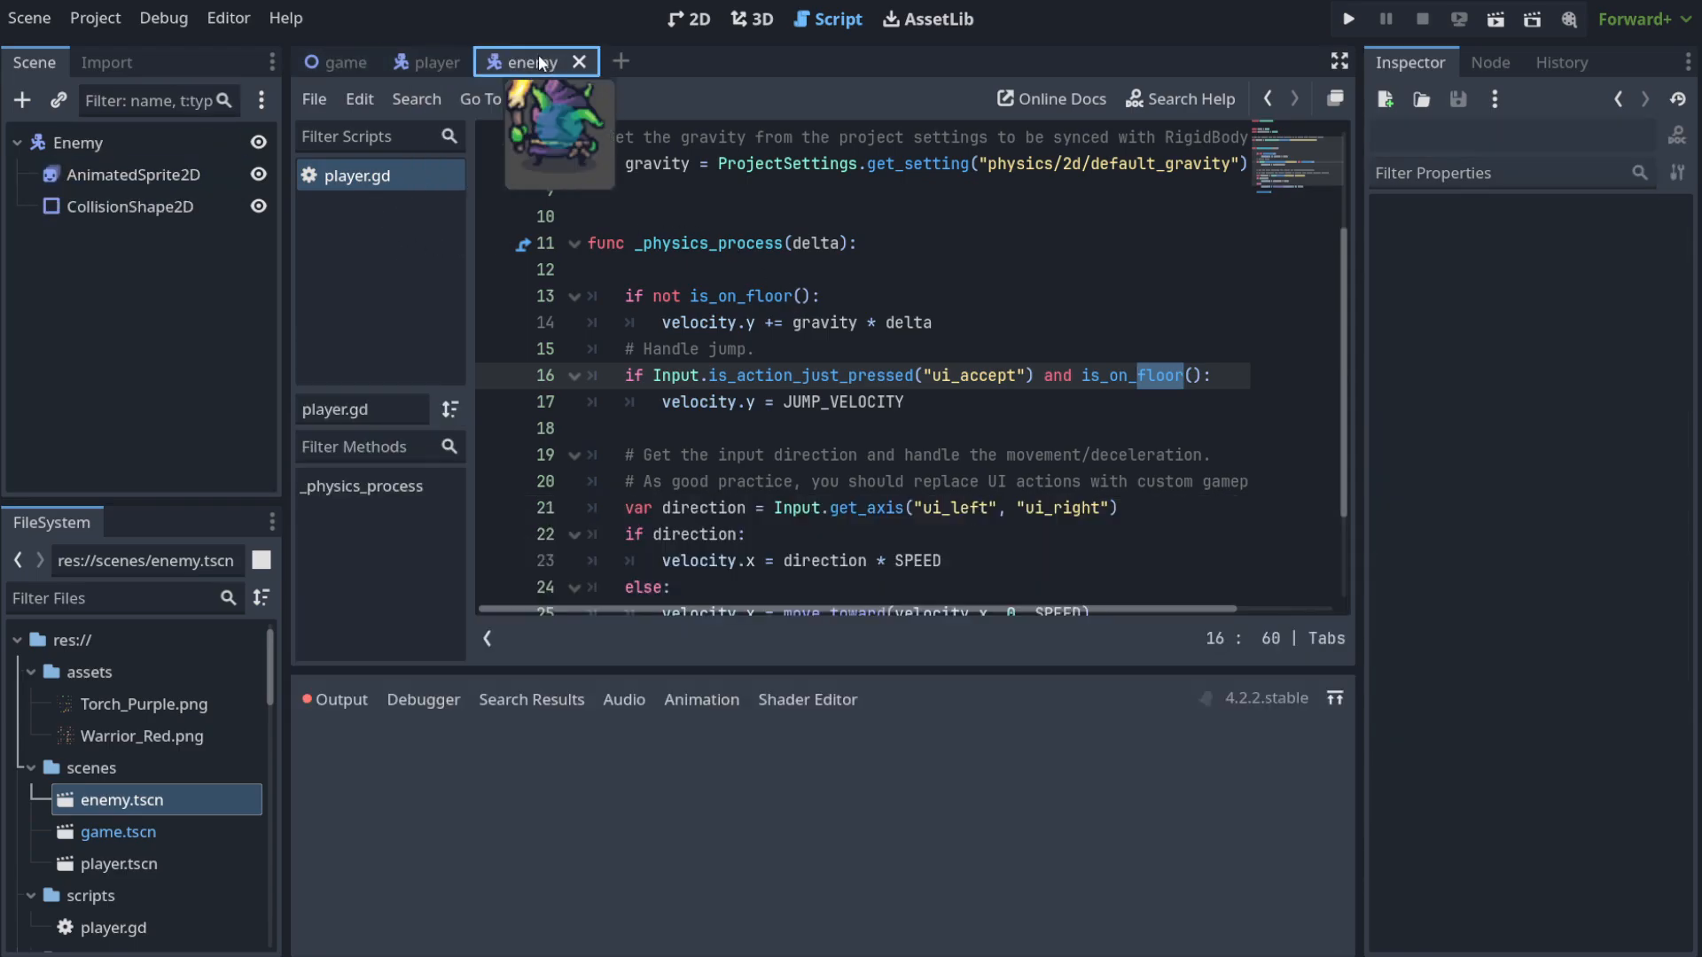
click(345, 62)
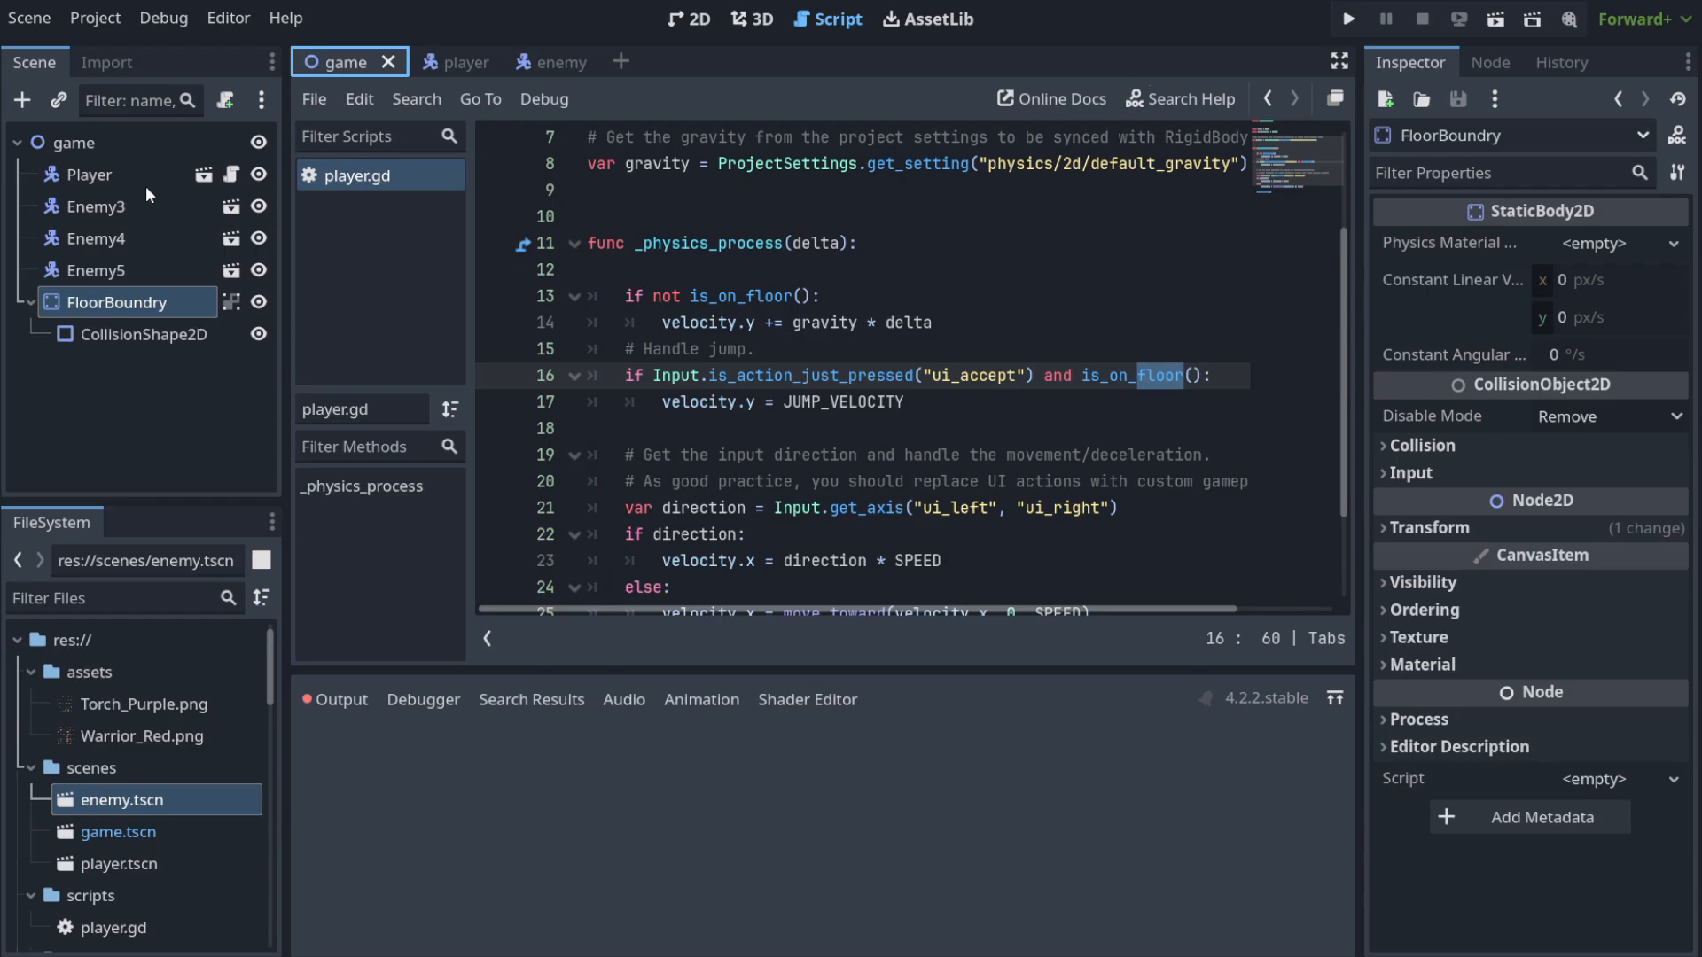
click(102, 209)
click(544, 53)
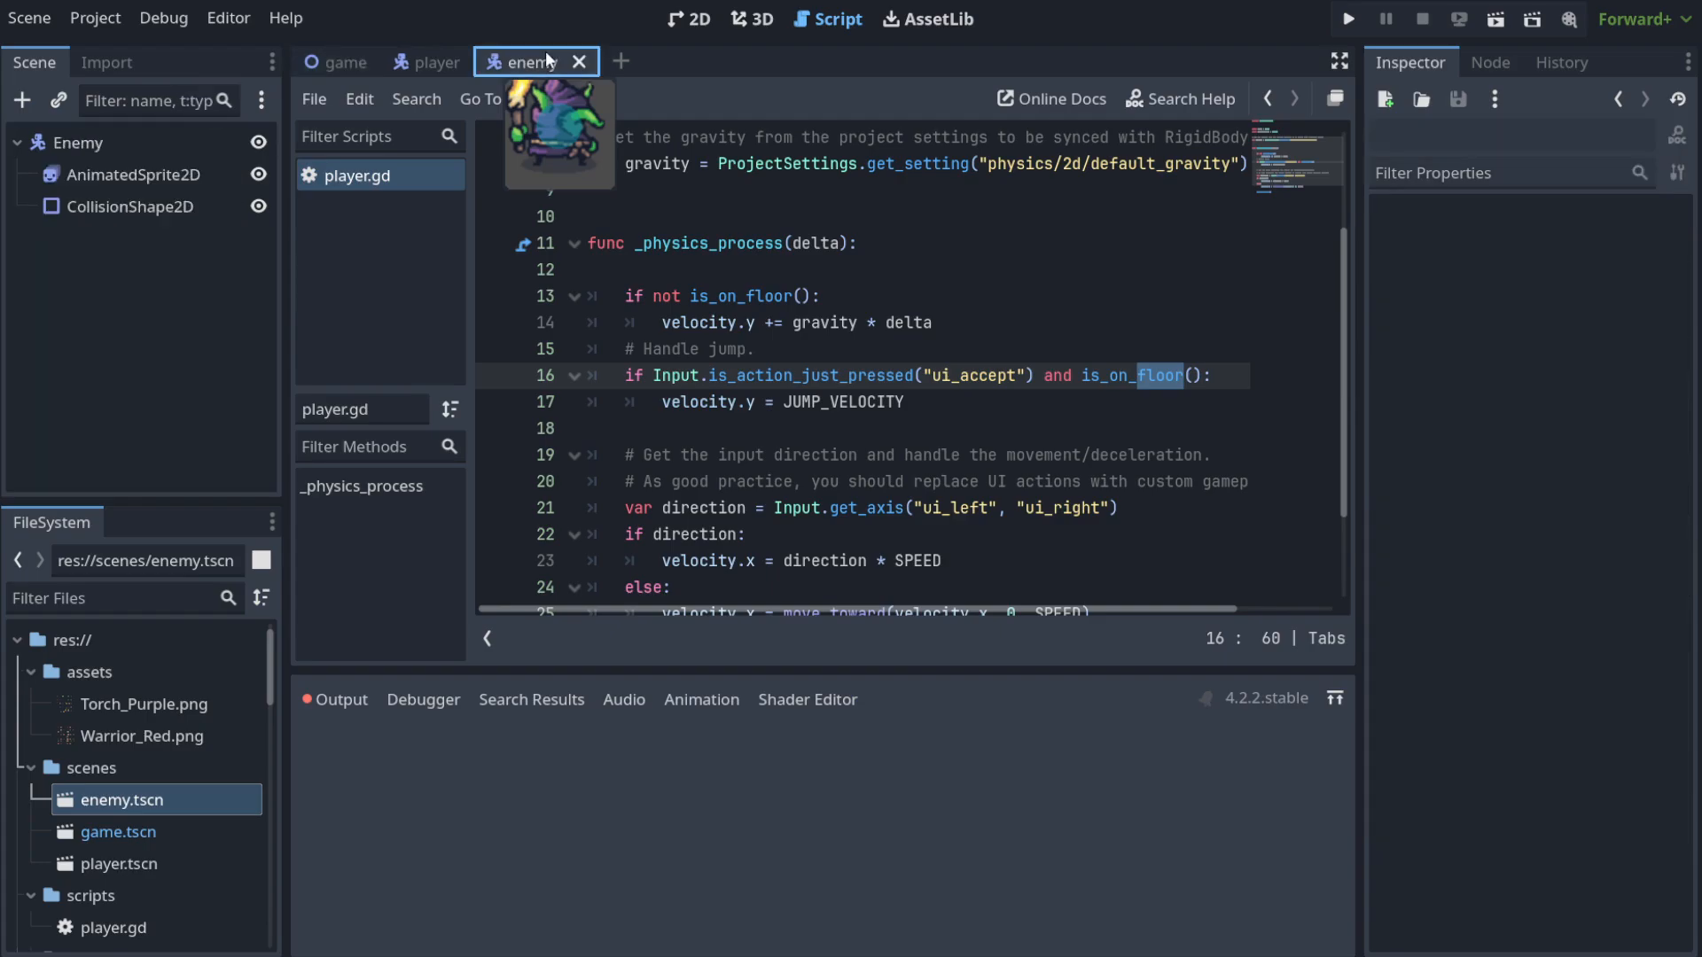
click(444, 60)
click(550, 62)
click(140, 141)
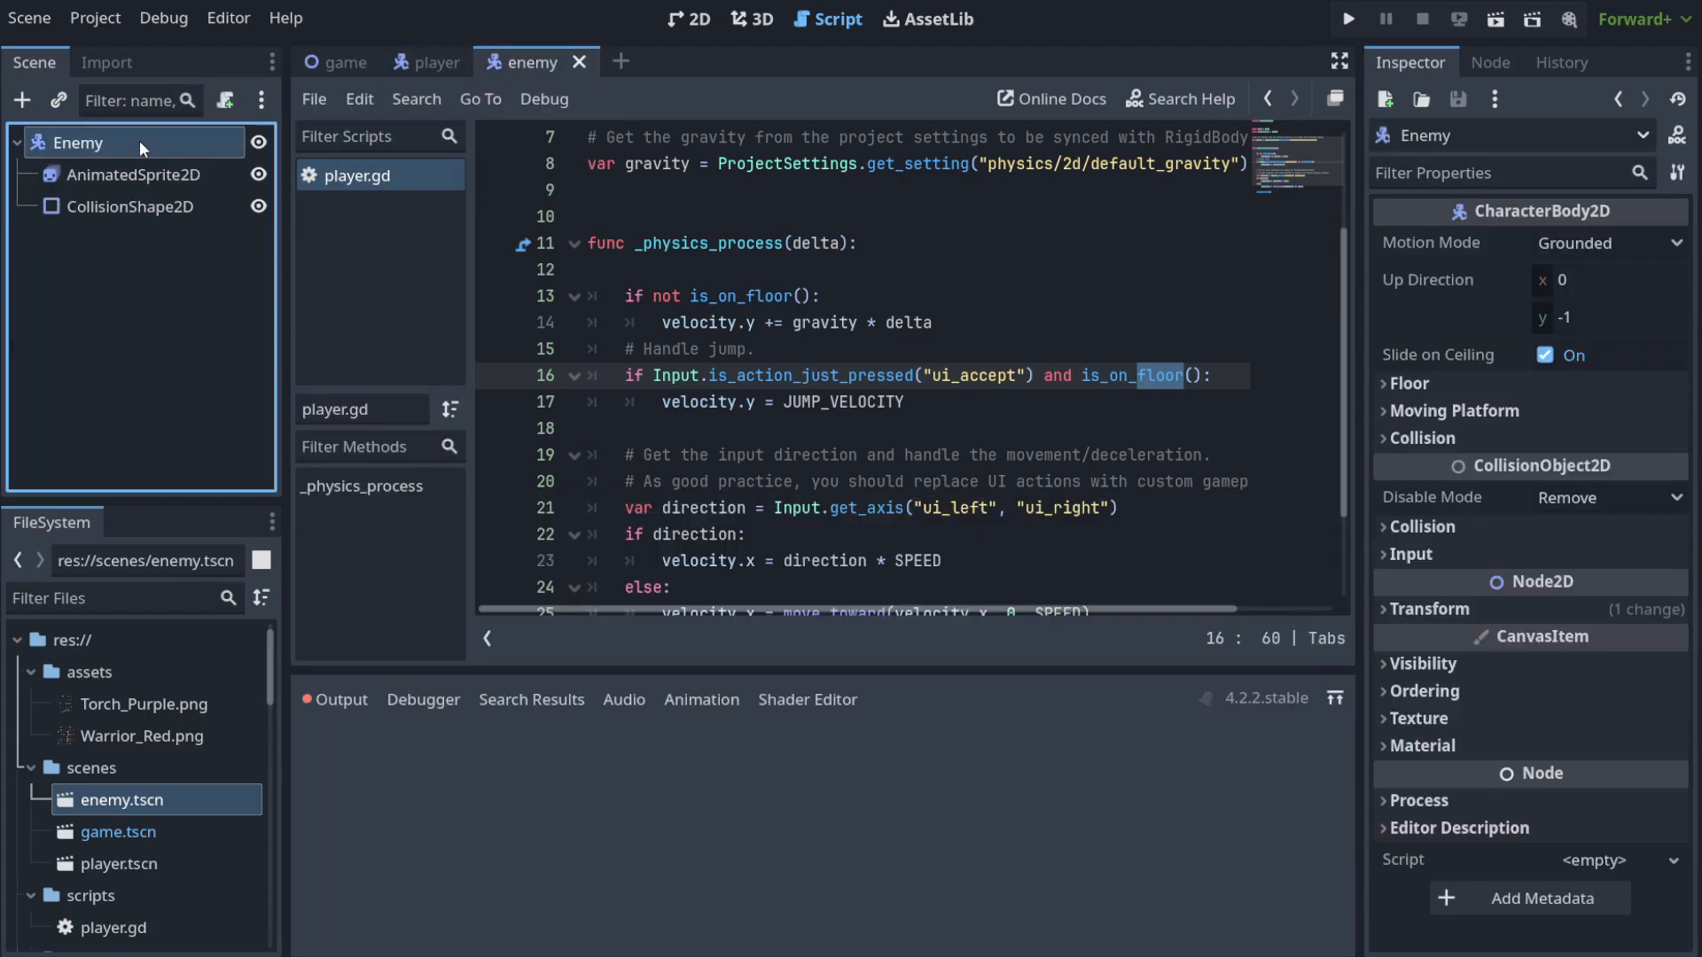
click(225, 100)
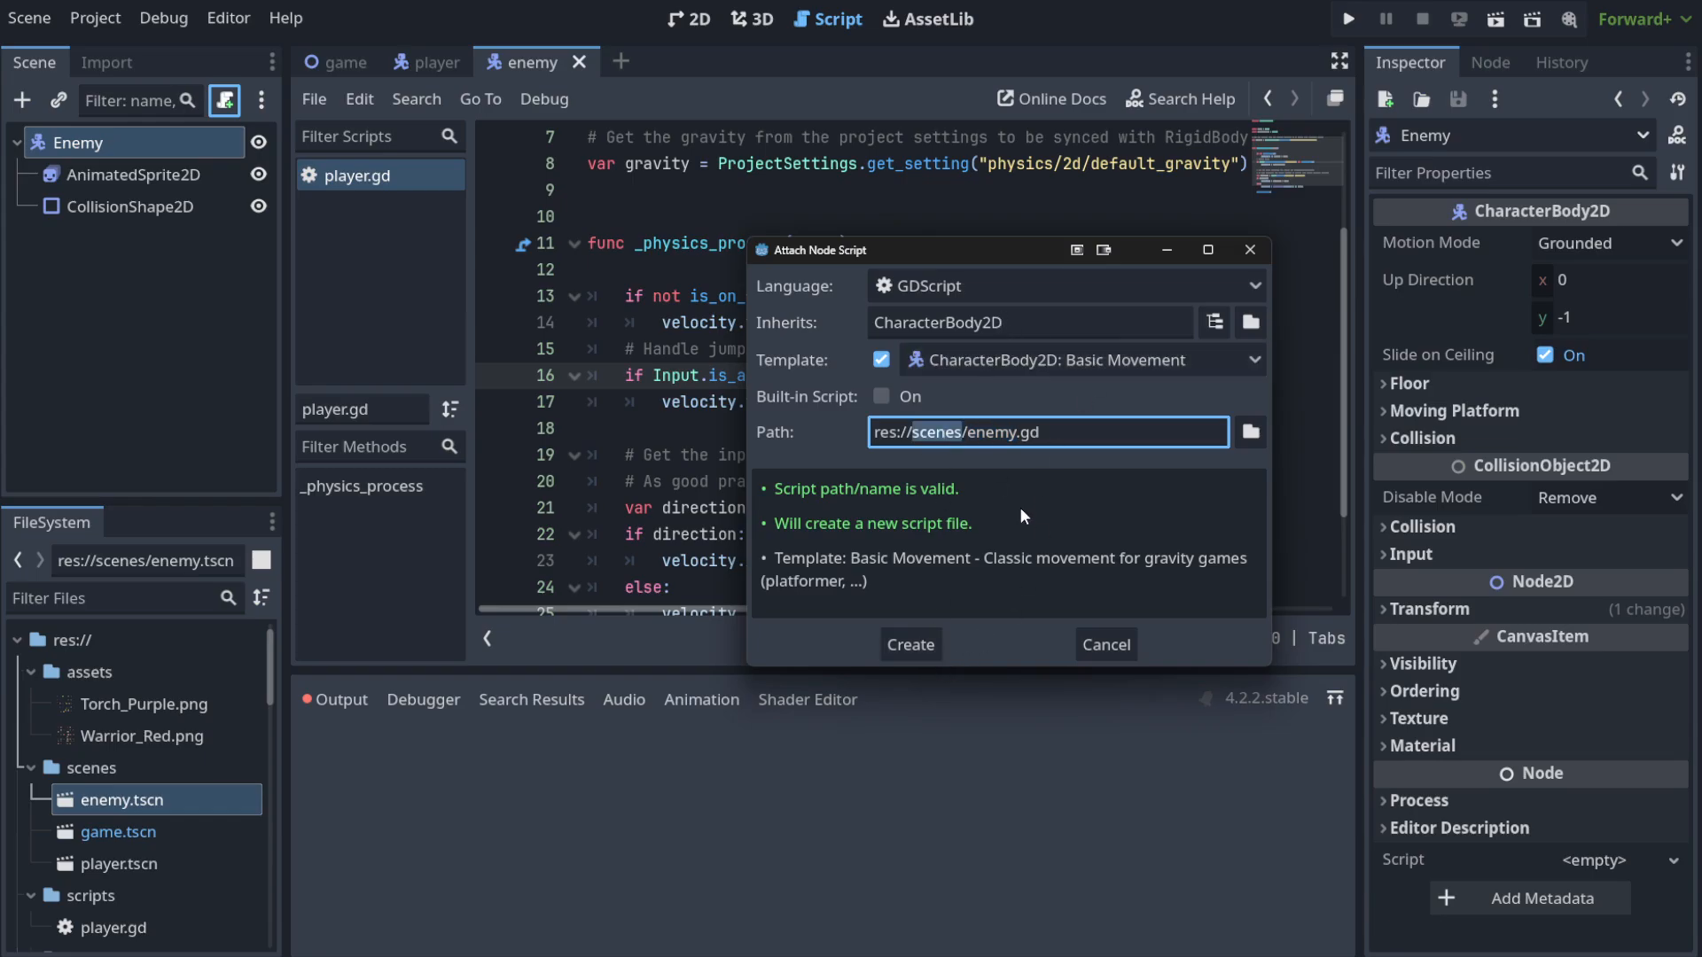
text(scripts)
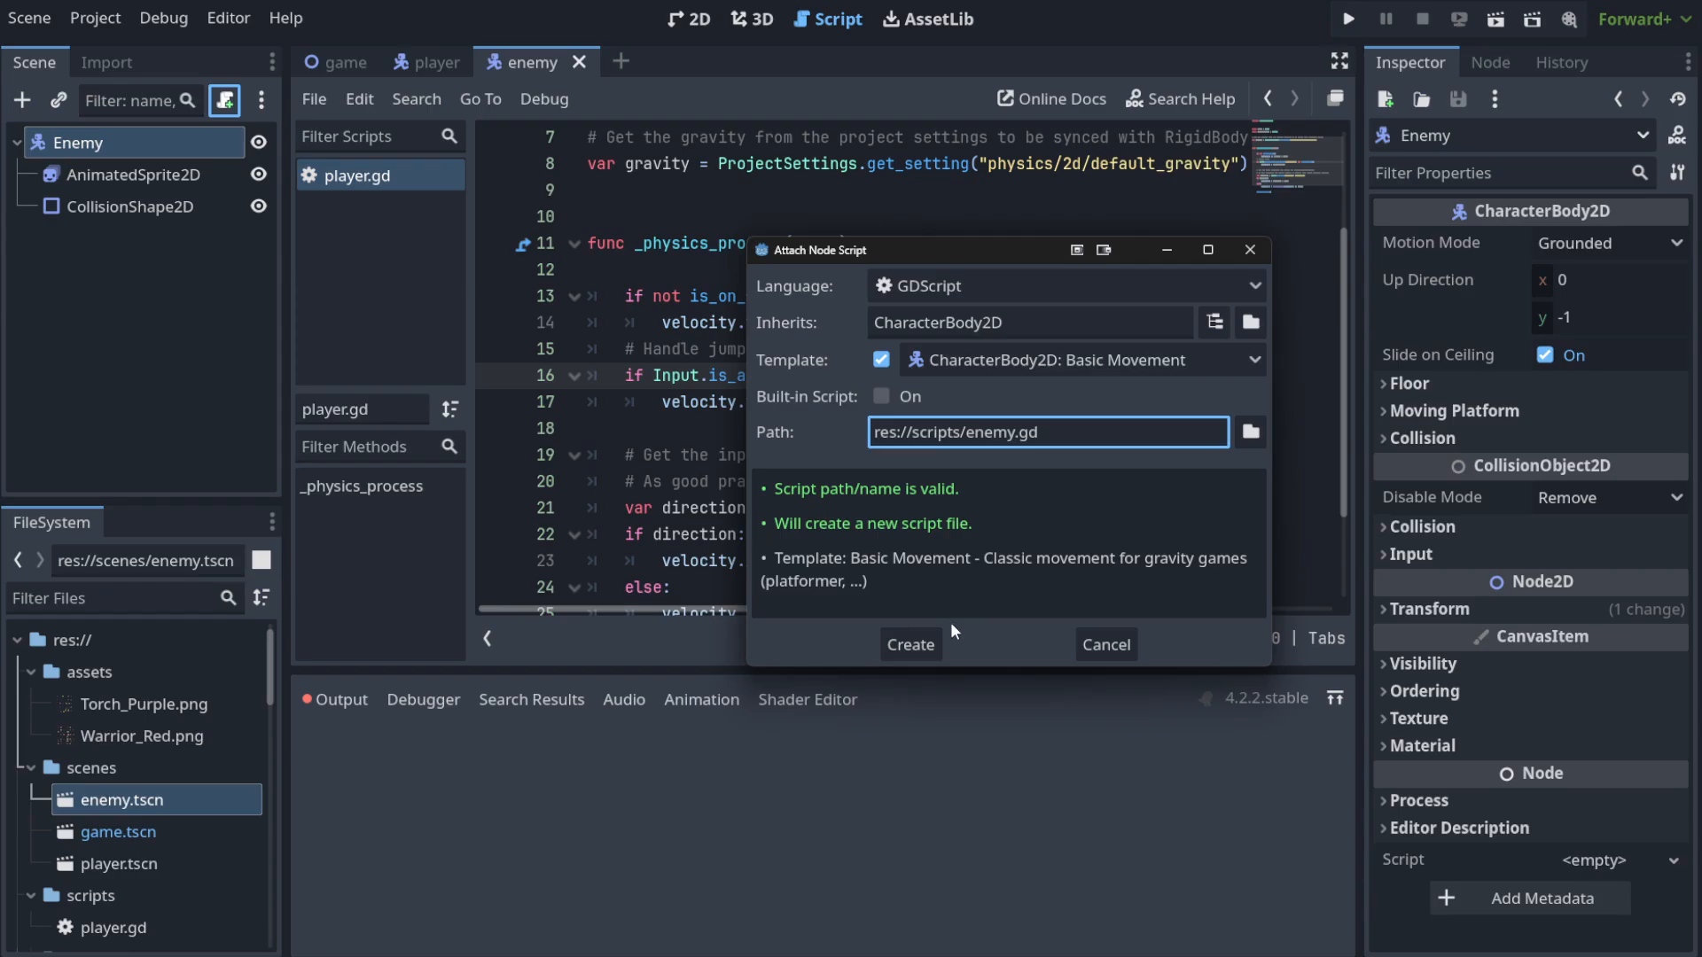
click(933, 644)
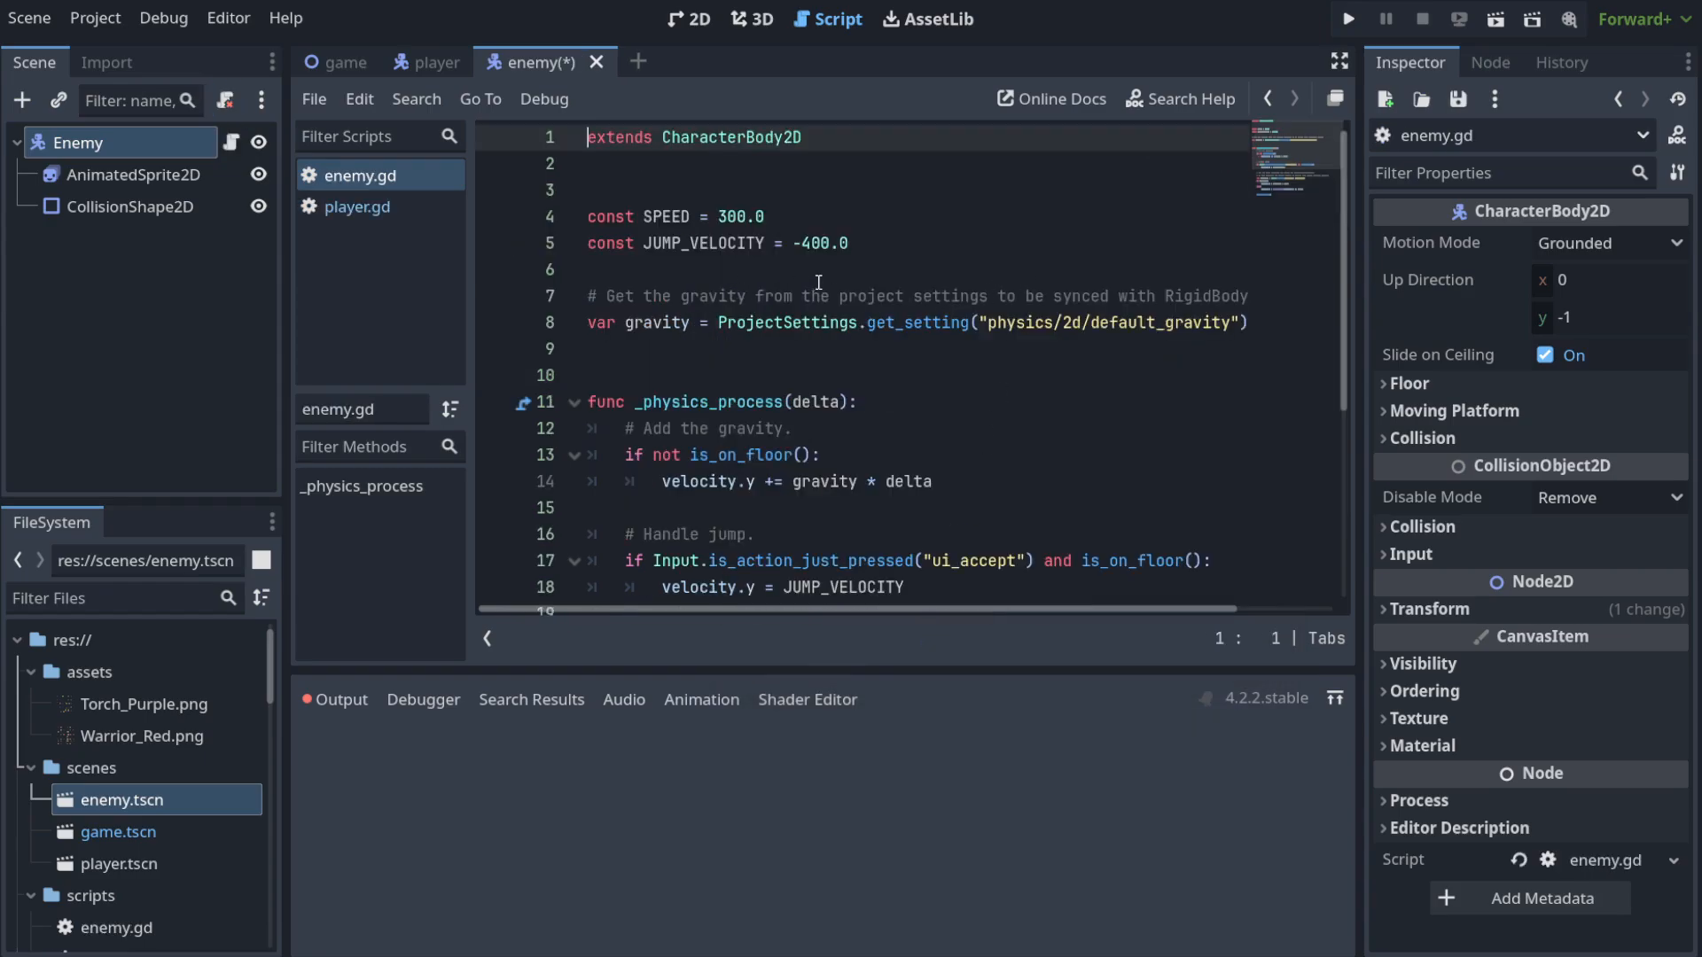
scroll(769, 268, down, 3)
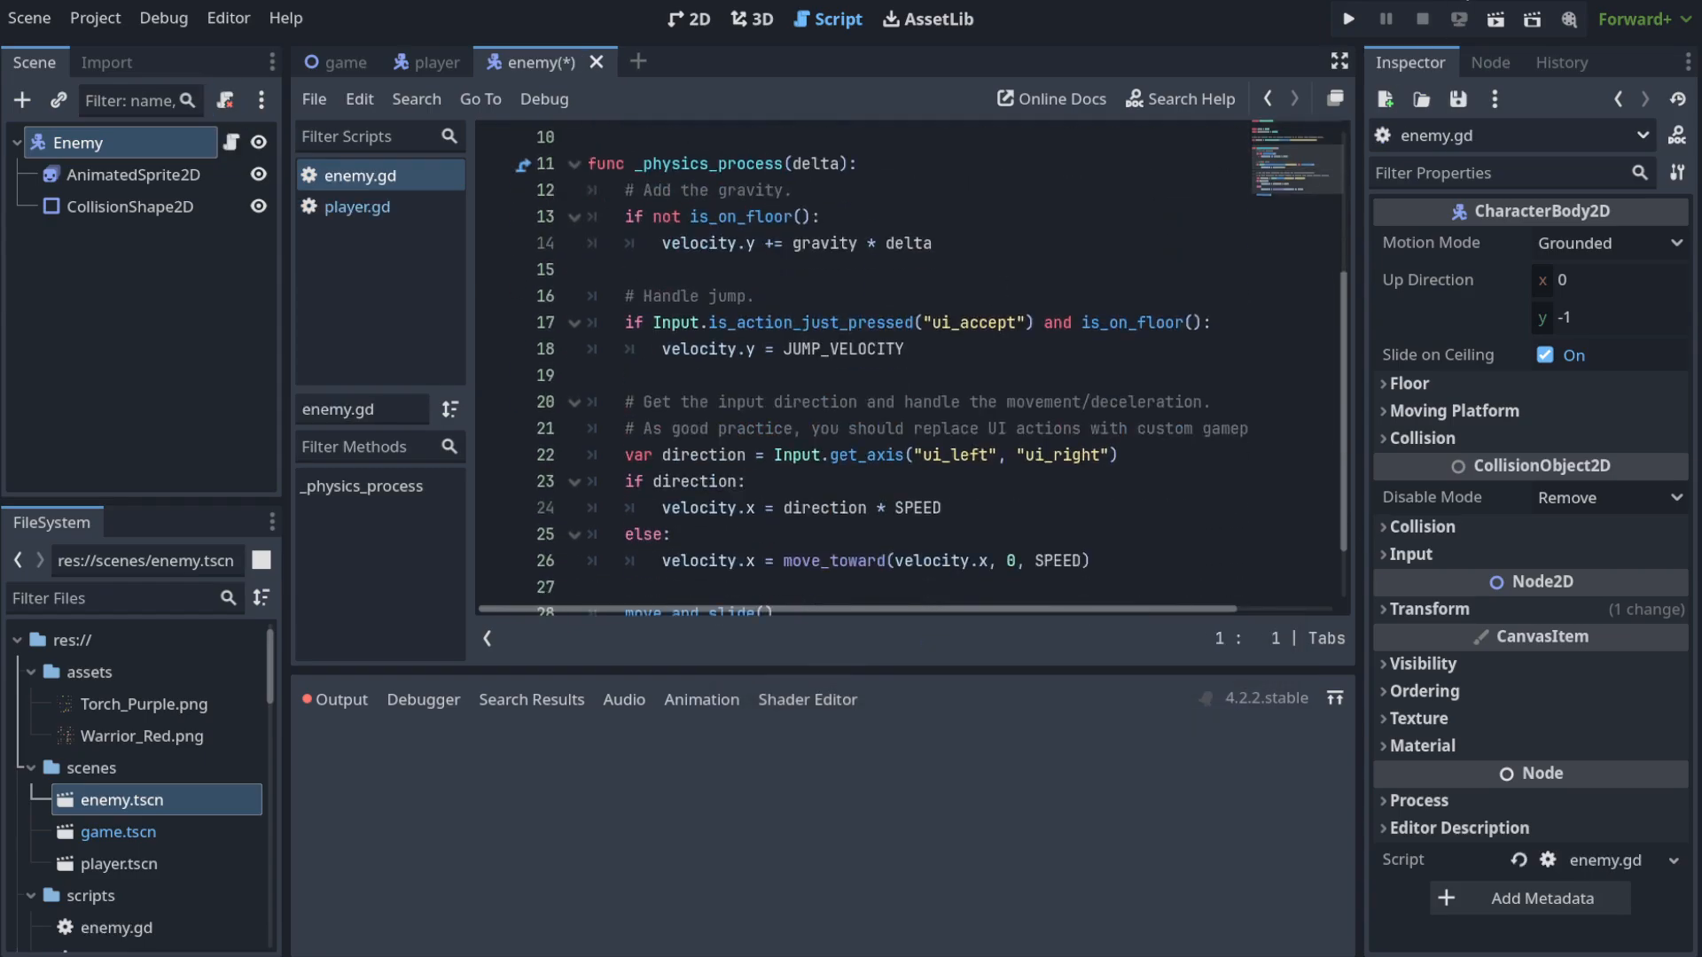
Run the project to test how the enemies behave with the template script, and close the game.
click(1348, 18)
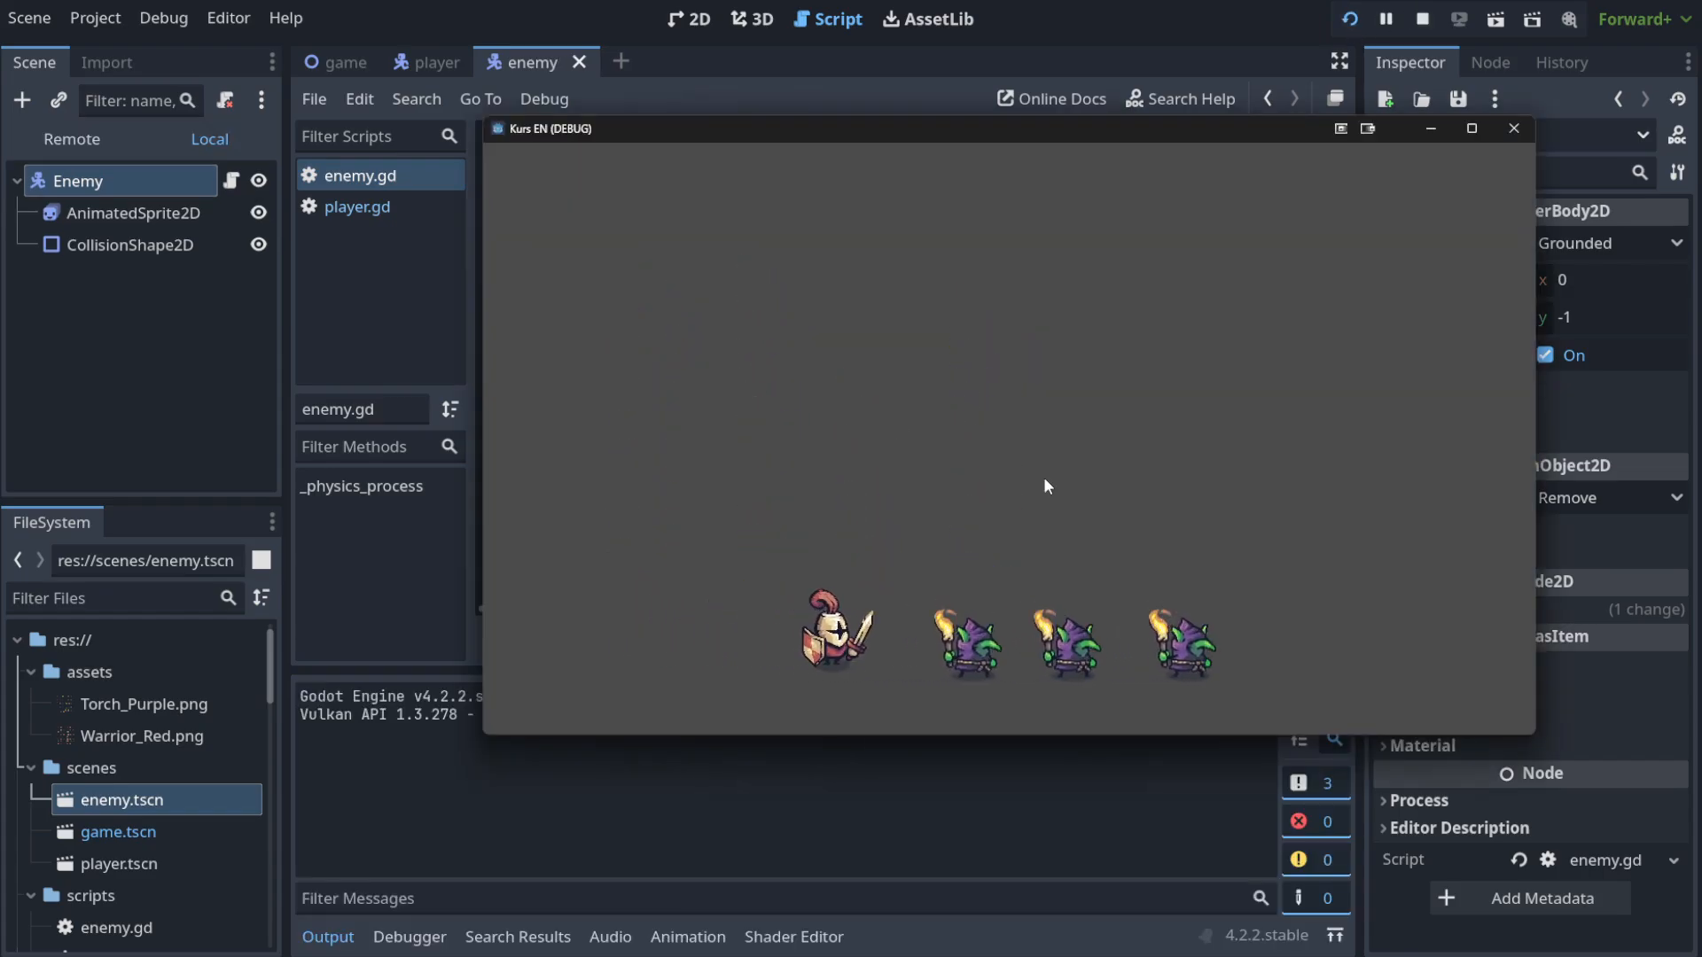
click(1516, 134)
Delete the jump and input movement code from enemy.gd, keeping the gravity block and move_and_slide(), then save and review the script.
click(374, 209)
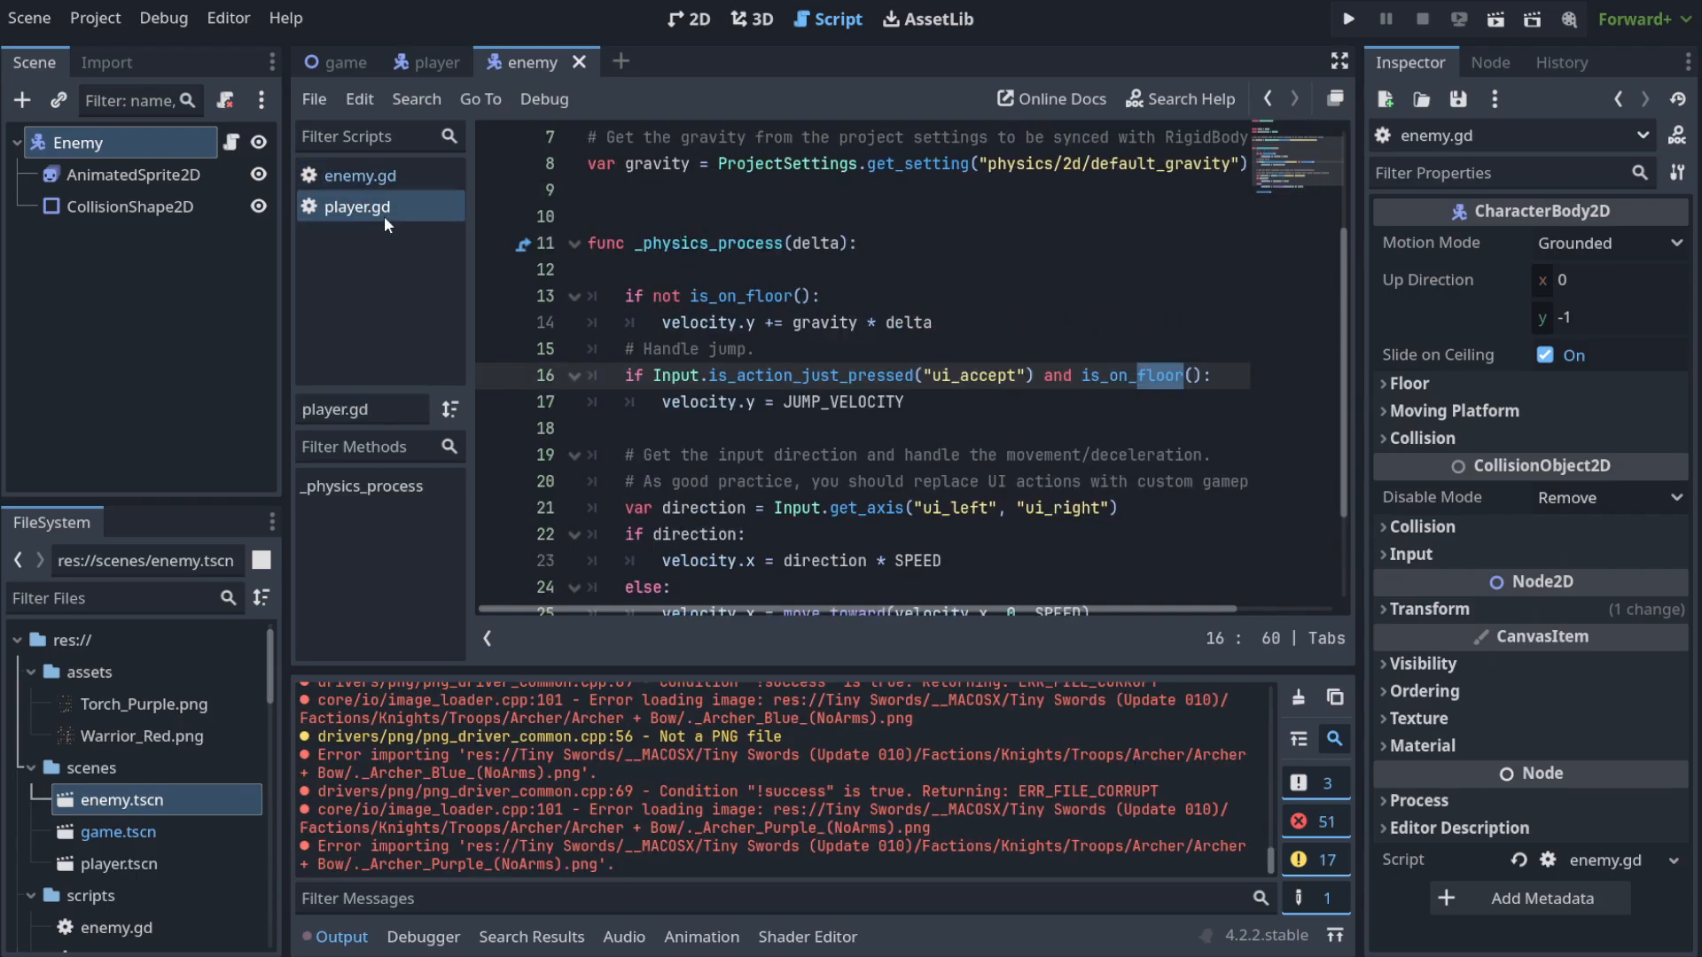
click(400, 182)
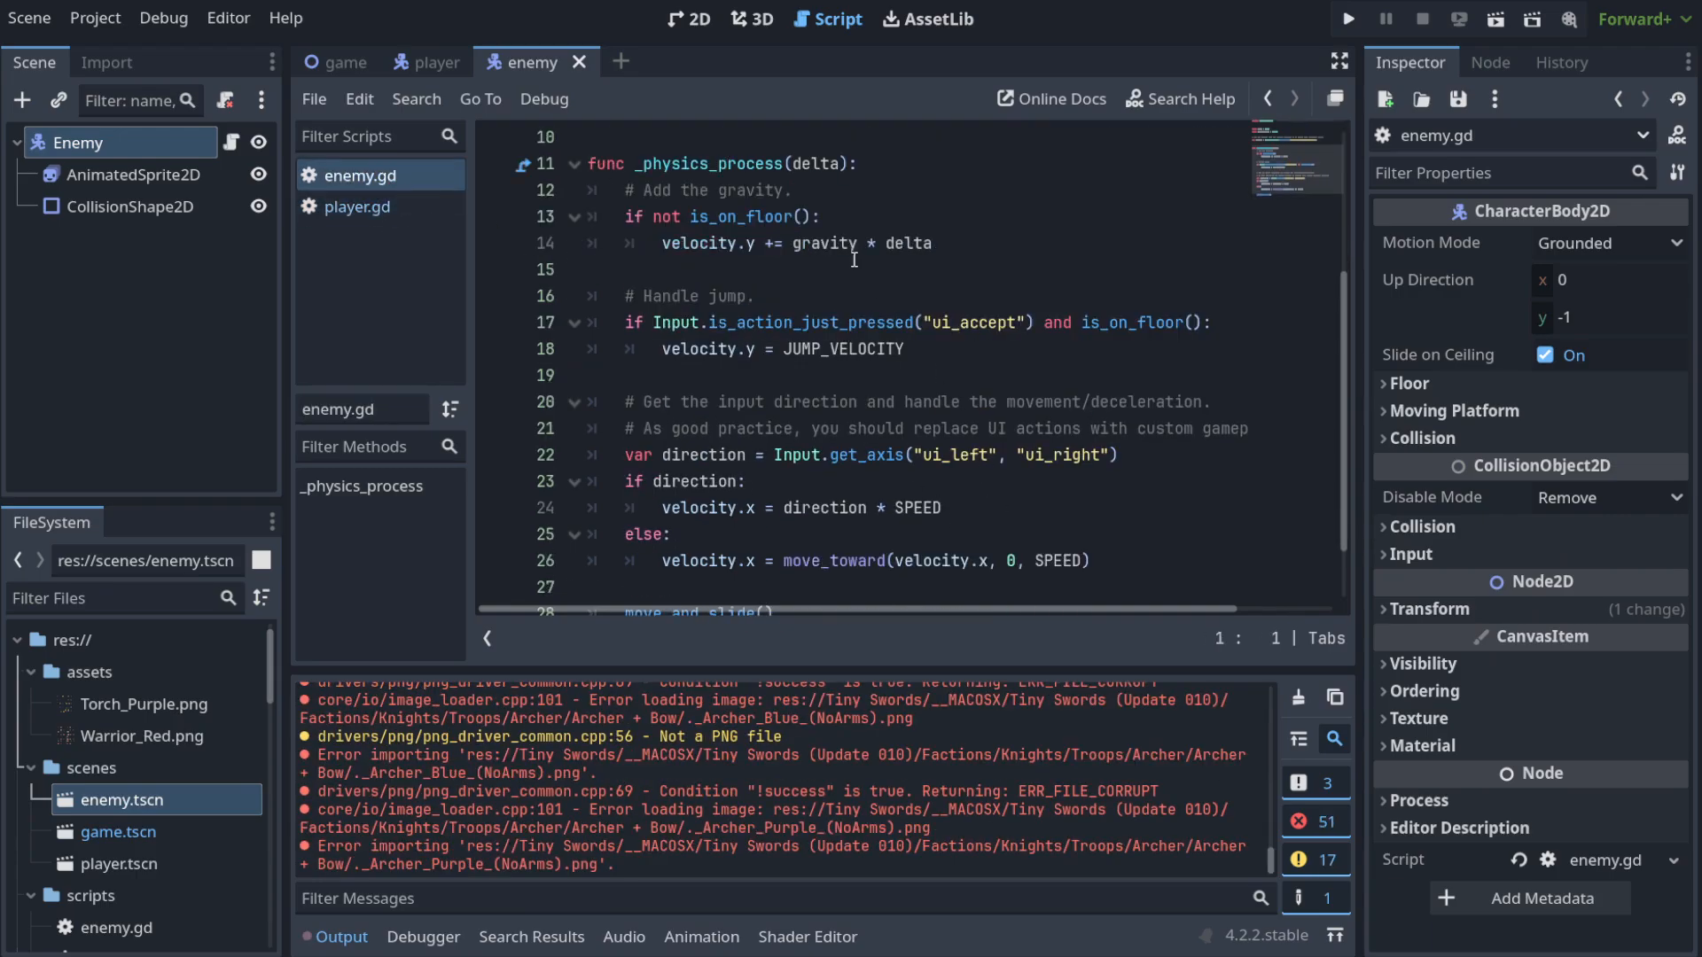
scroll(854, 260, down, 1)
scroll(641, 288, up, 1)
drag(592, 279, 1206, 493)
key(BackSpace)
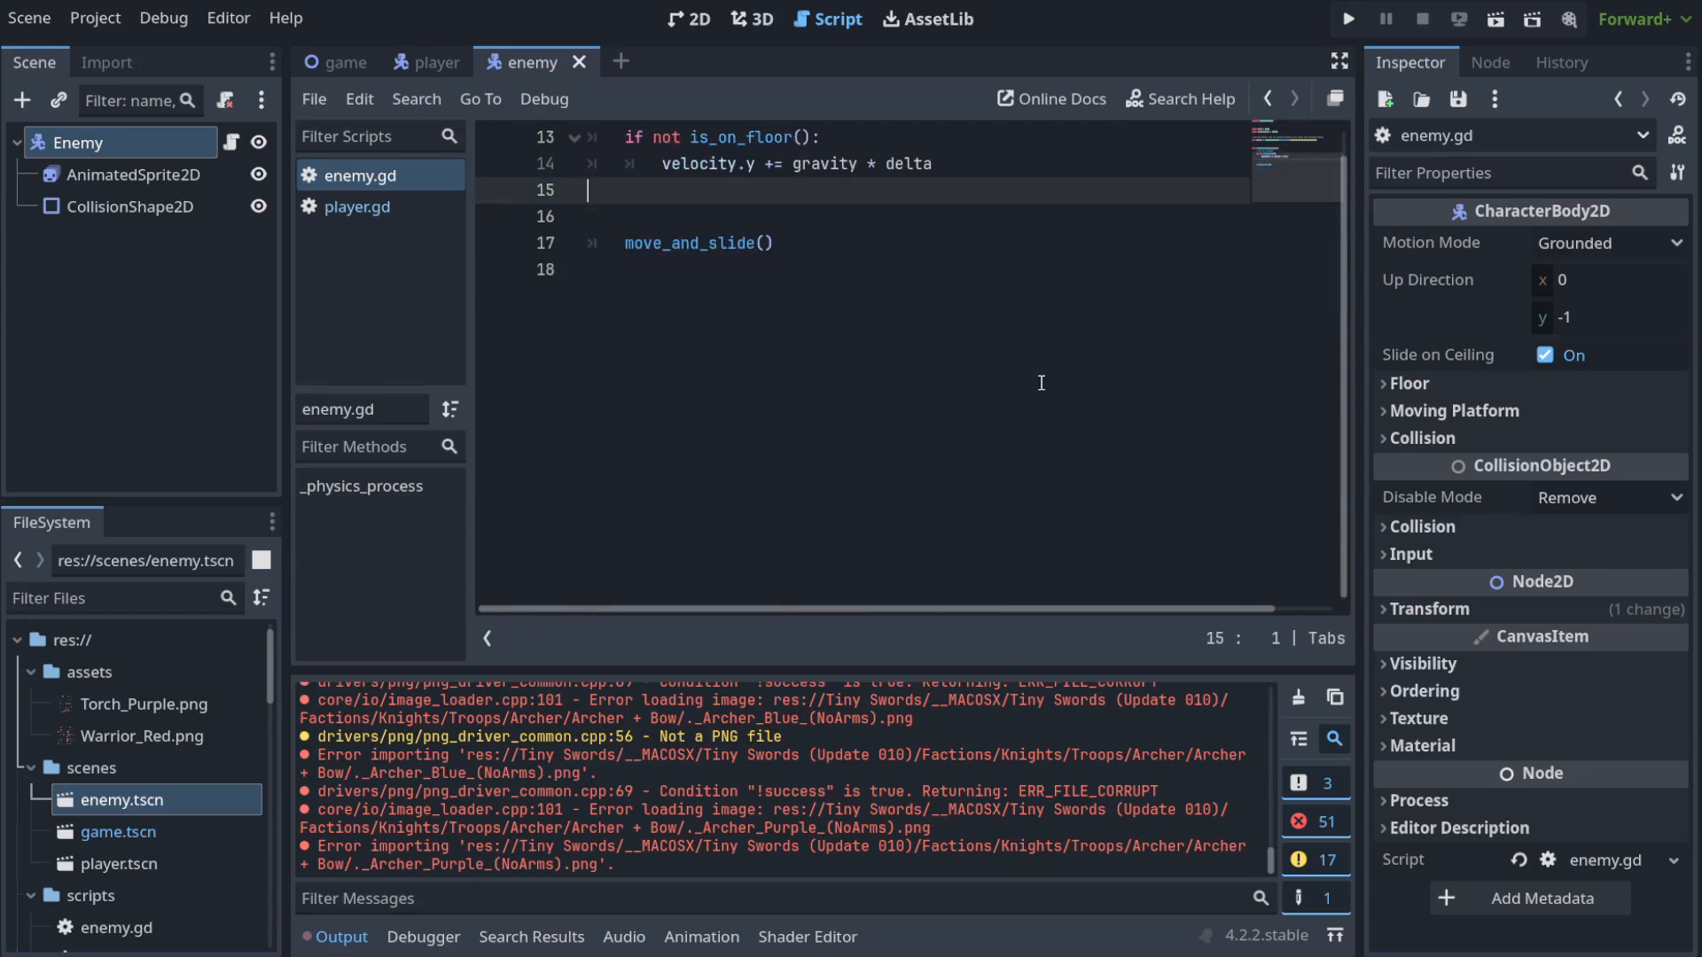
key(ctrl+s)
drag(779, 560, 627, 560)
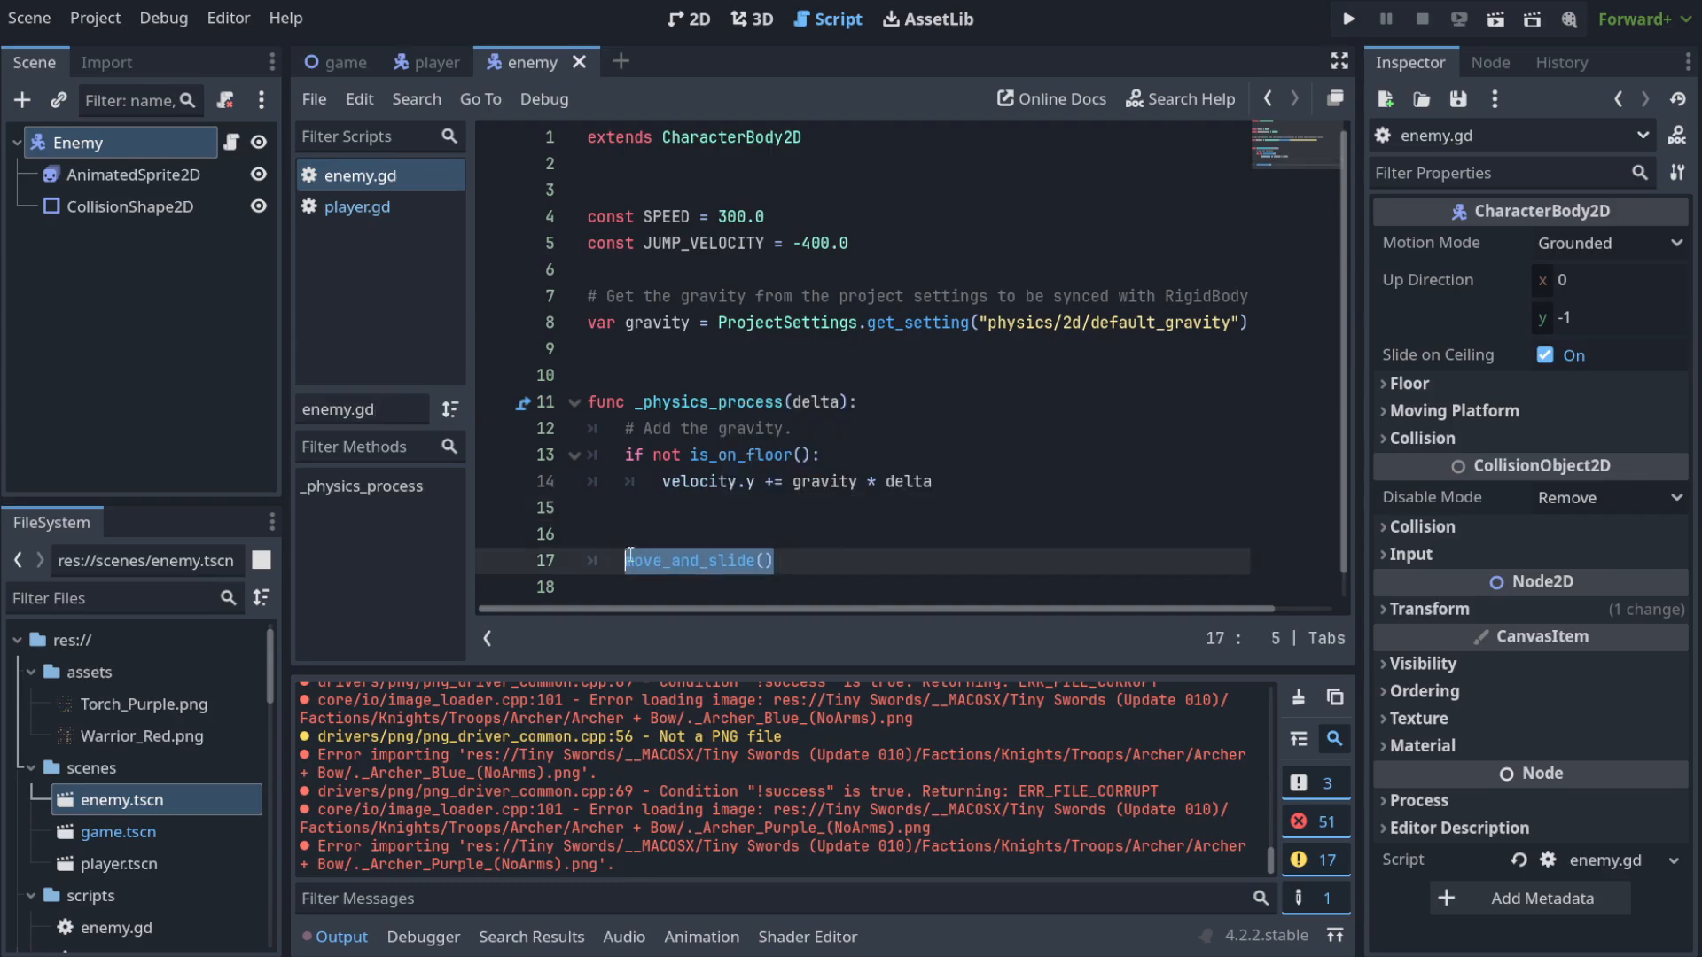
click(863, 514)
drag(1001, 472, 571, 446)
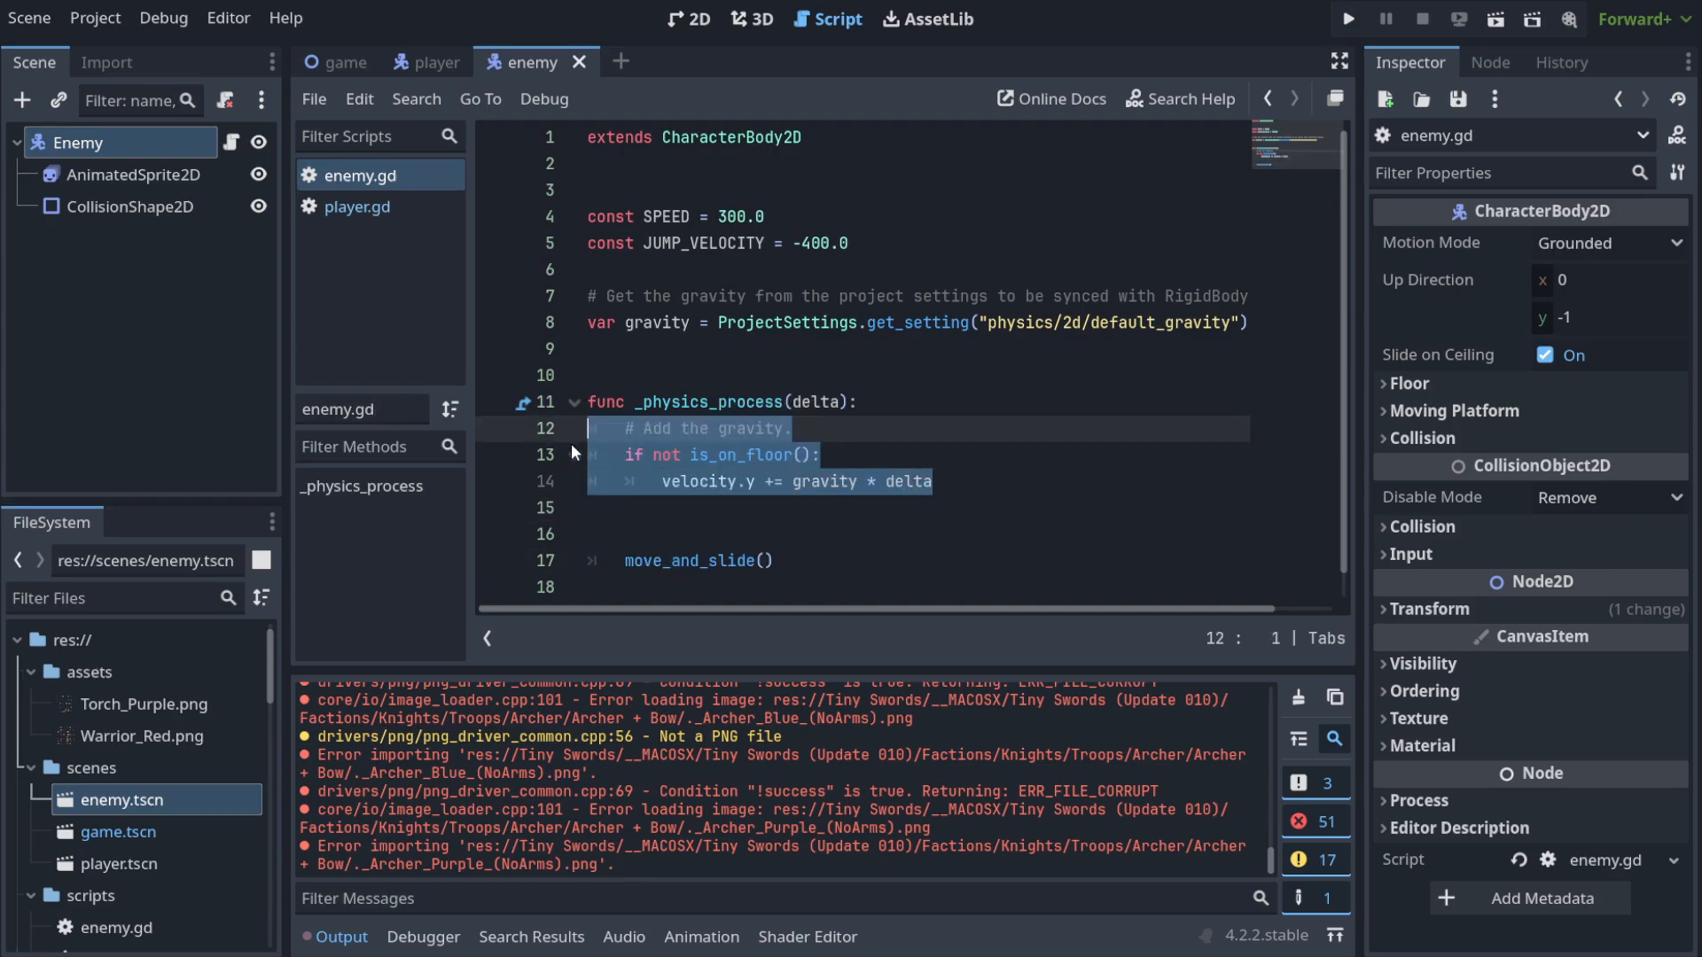
click(1032, 485)
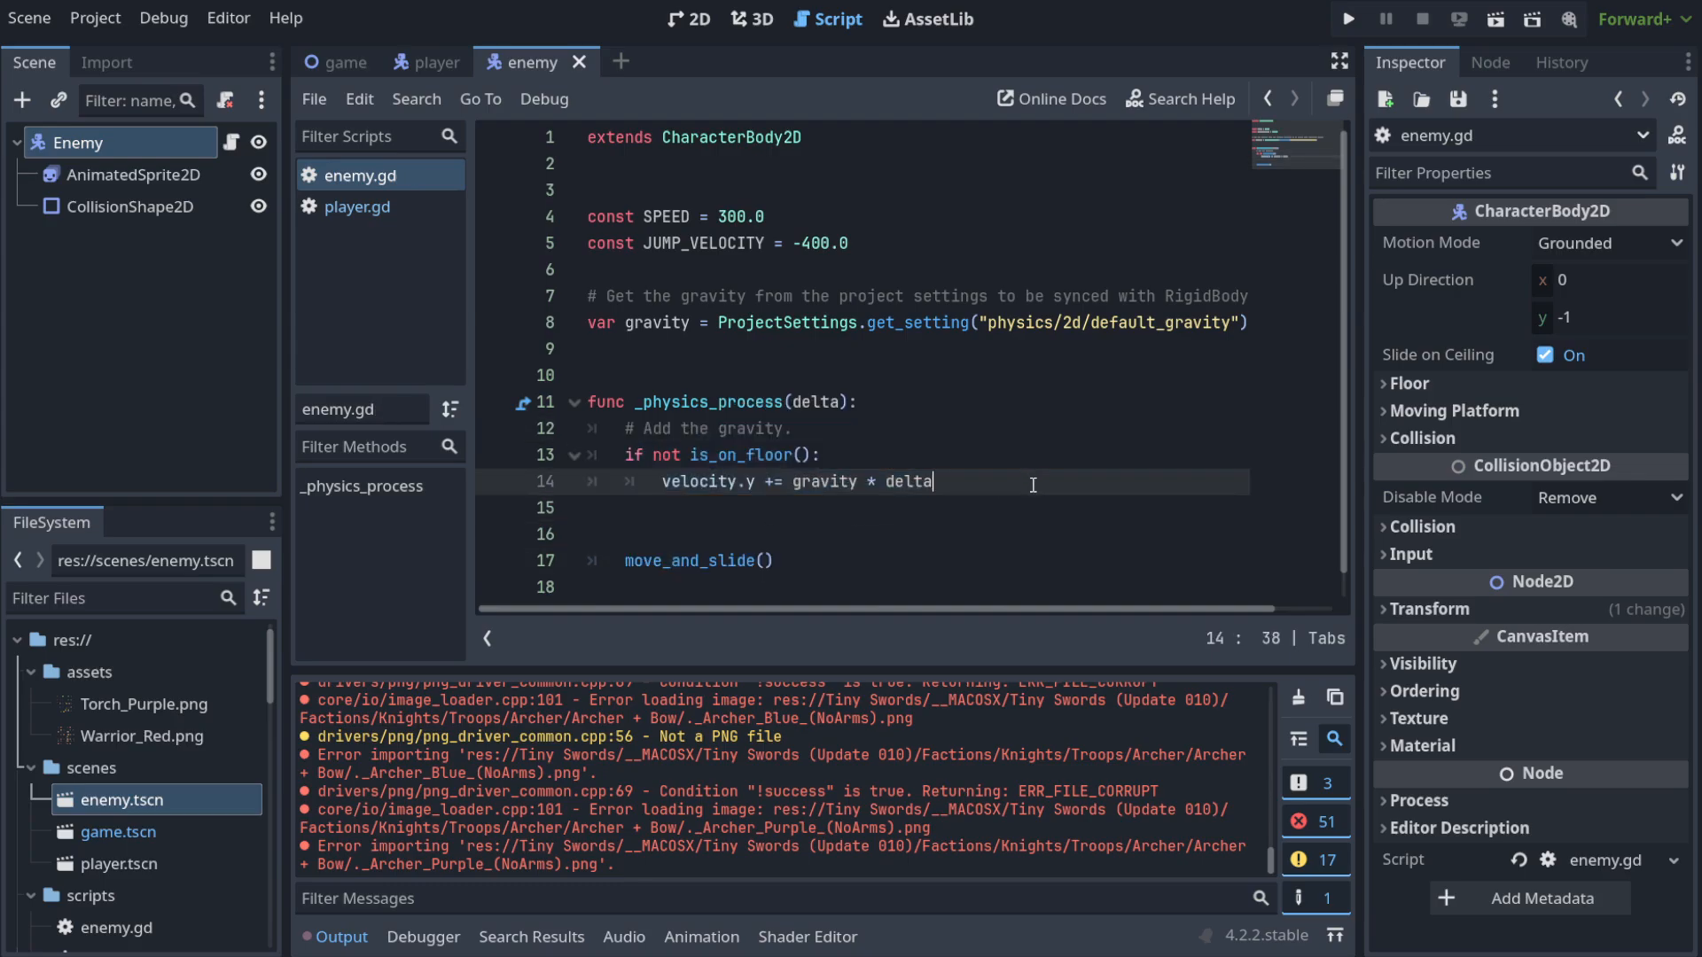
Run the project, walk and jump the player around the enemies to test that they ignore input, and close the game.
click(1354, 19)
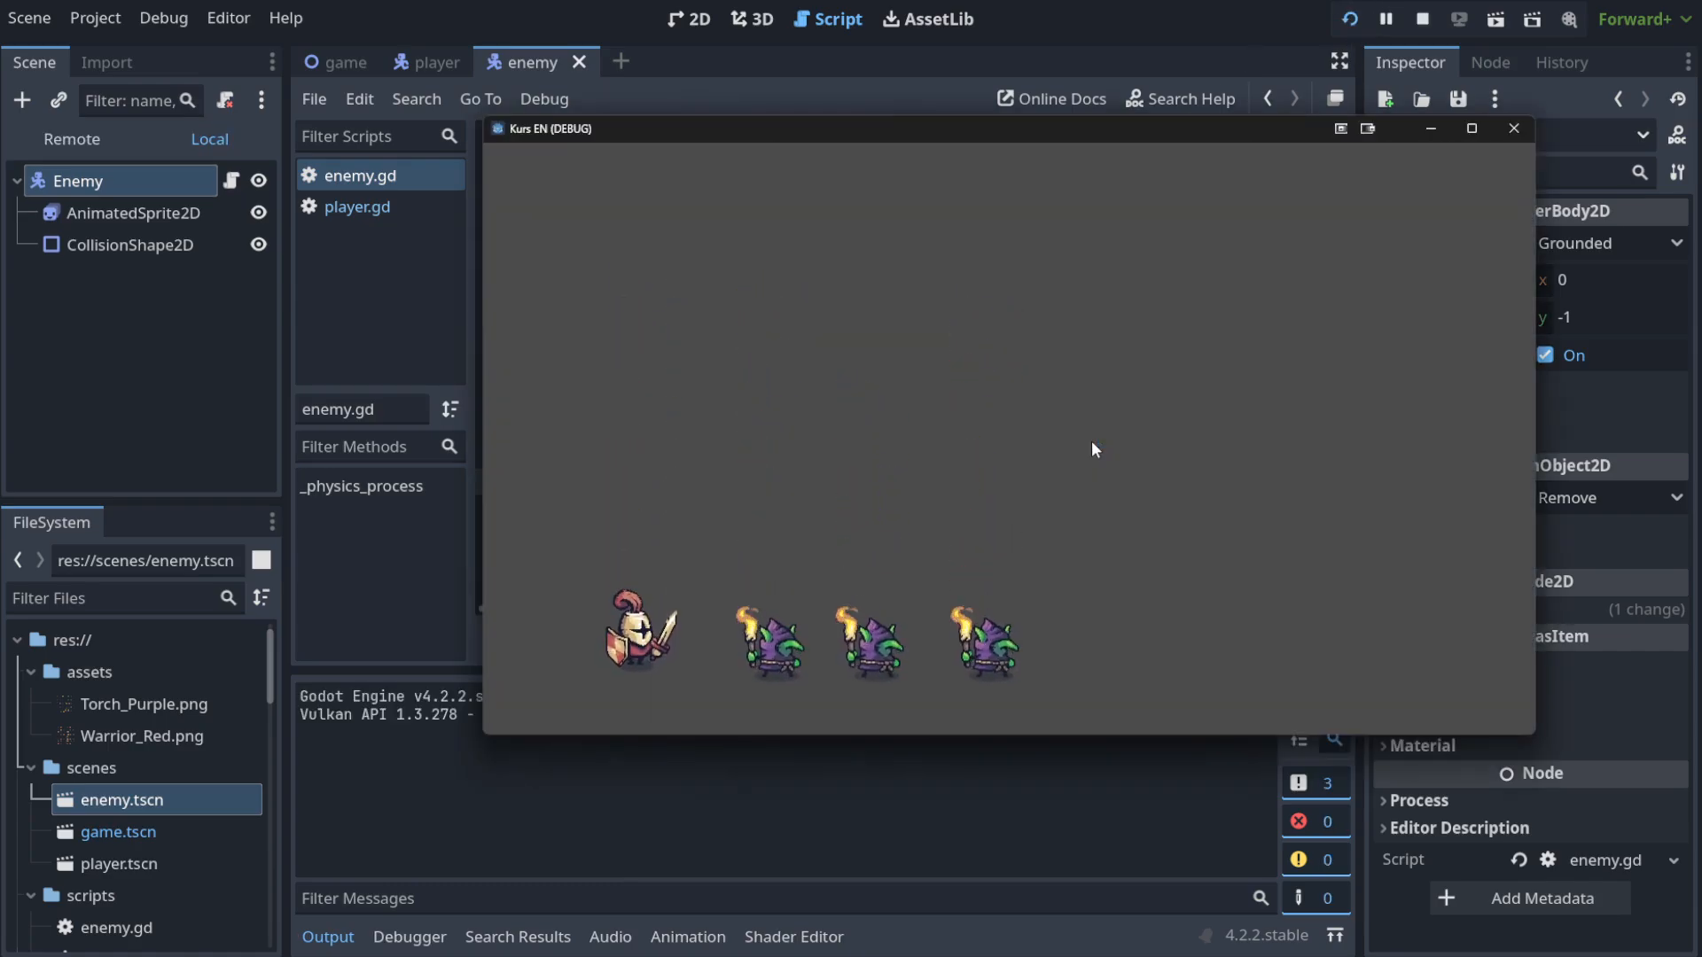
key(Right)
key(Left)
key(Right)
key(space)
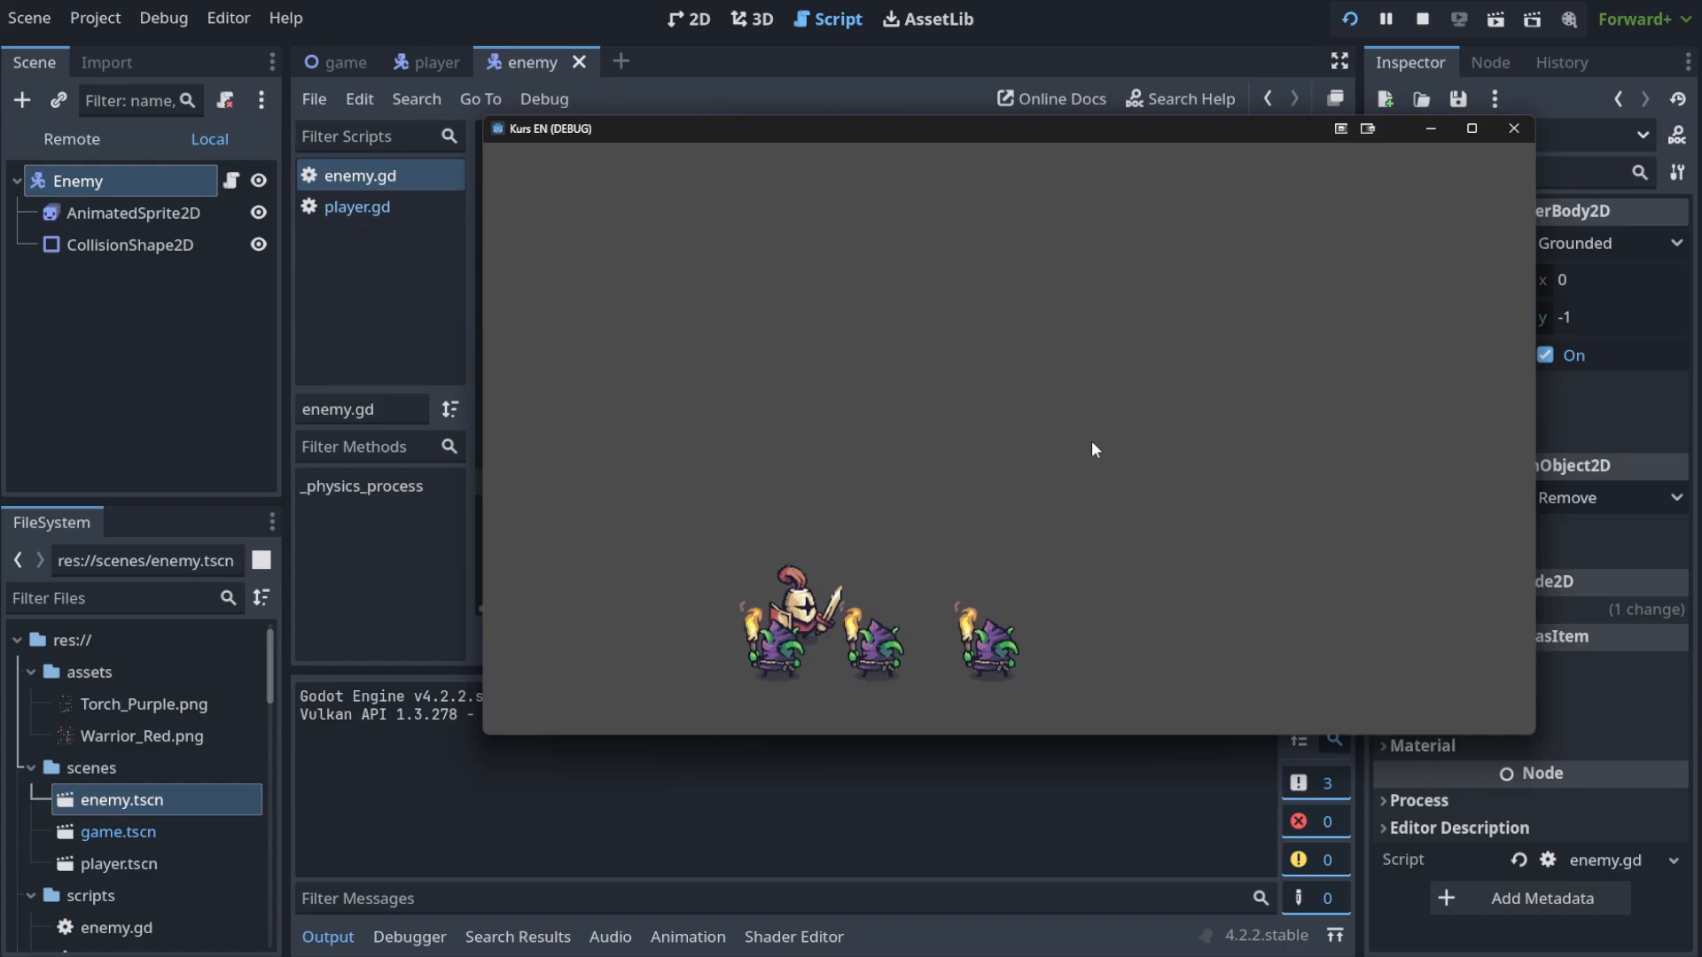
key(Left)
key(Right)
key(space)
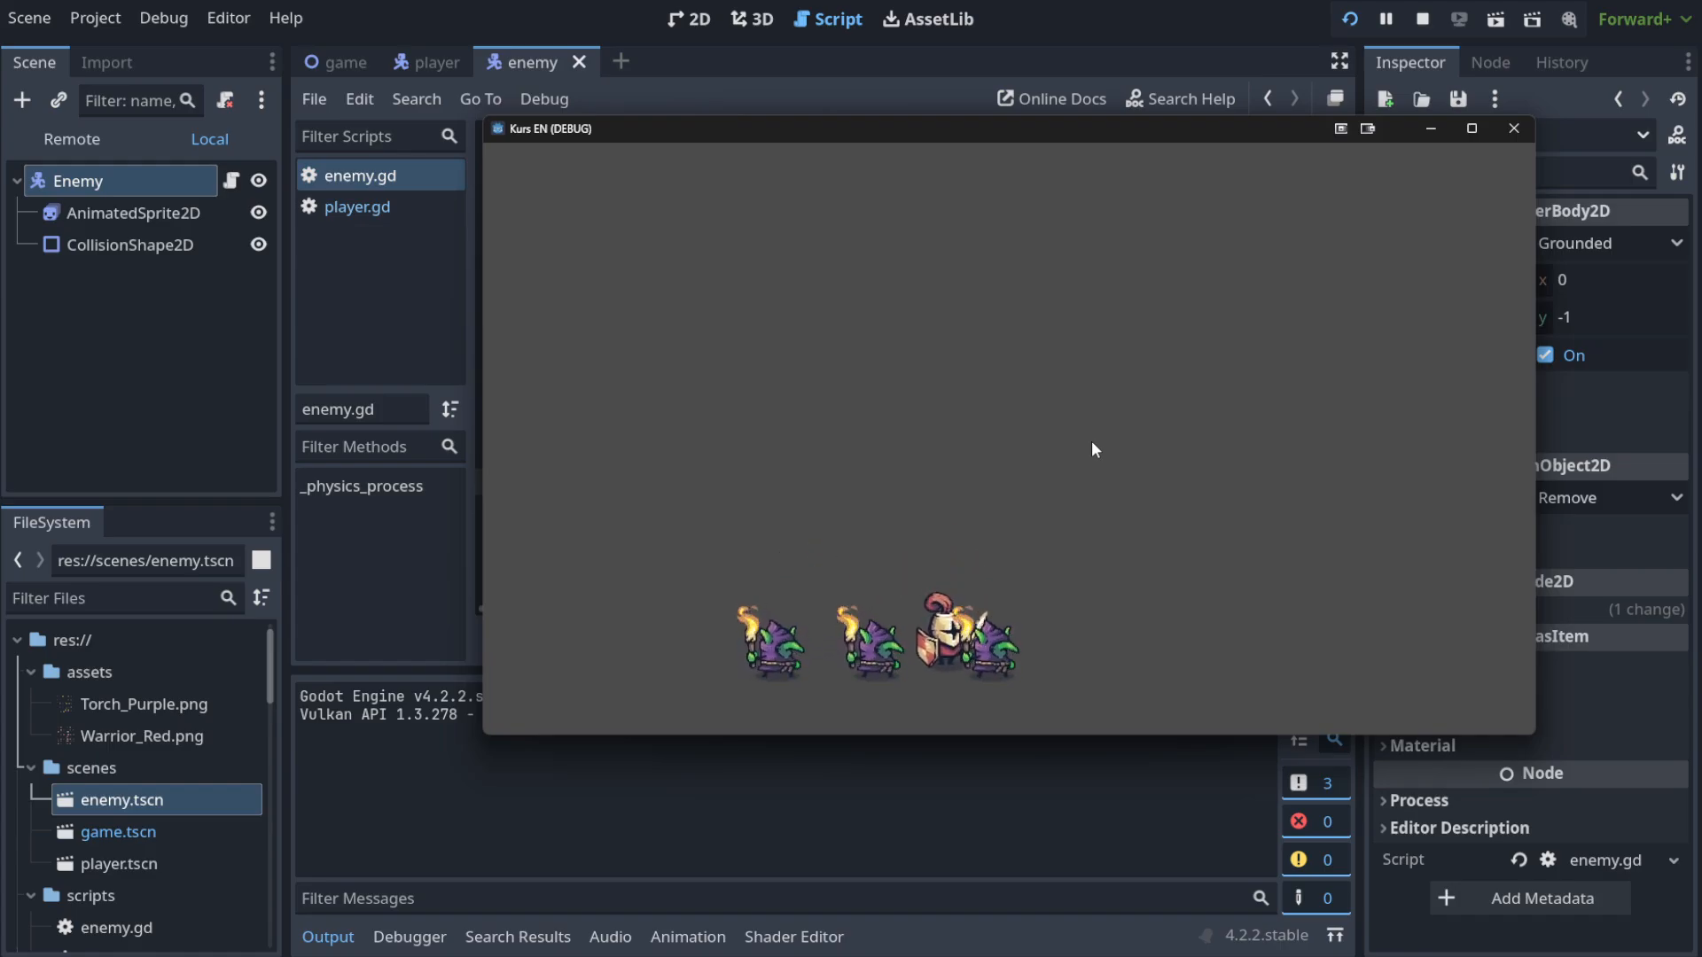
key(Left)
key(space)
key(space)
key(Right)
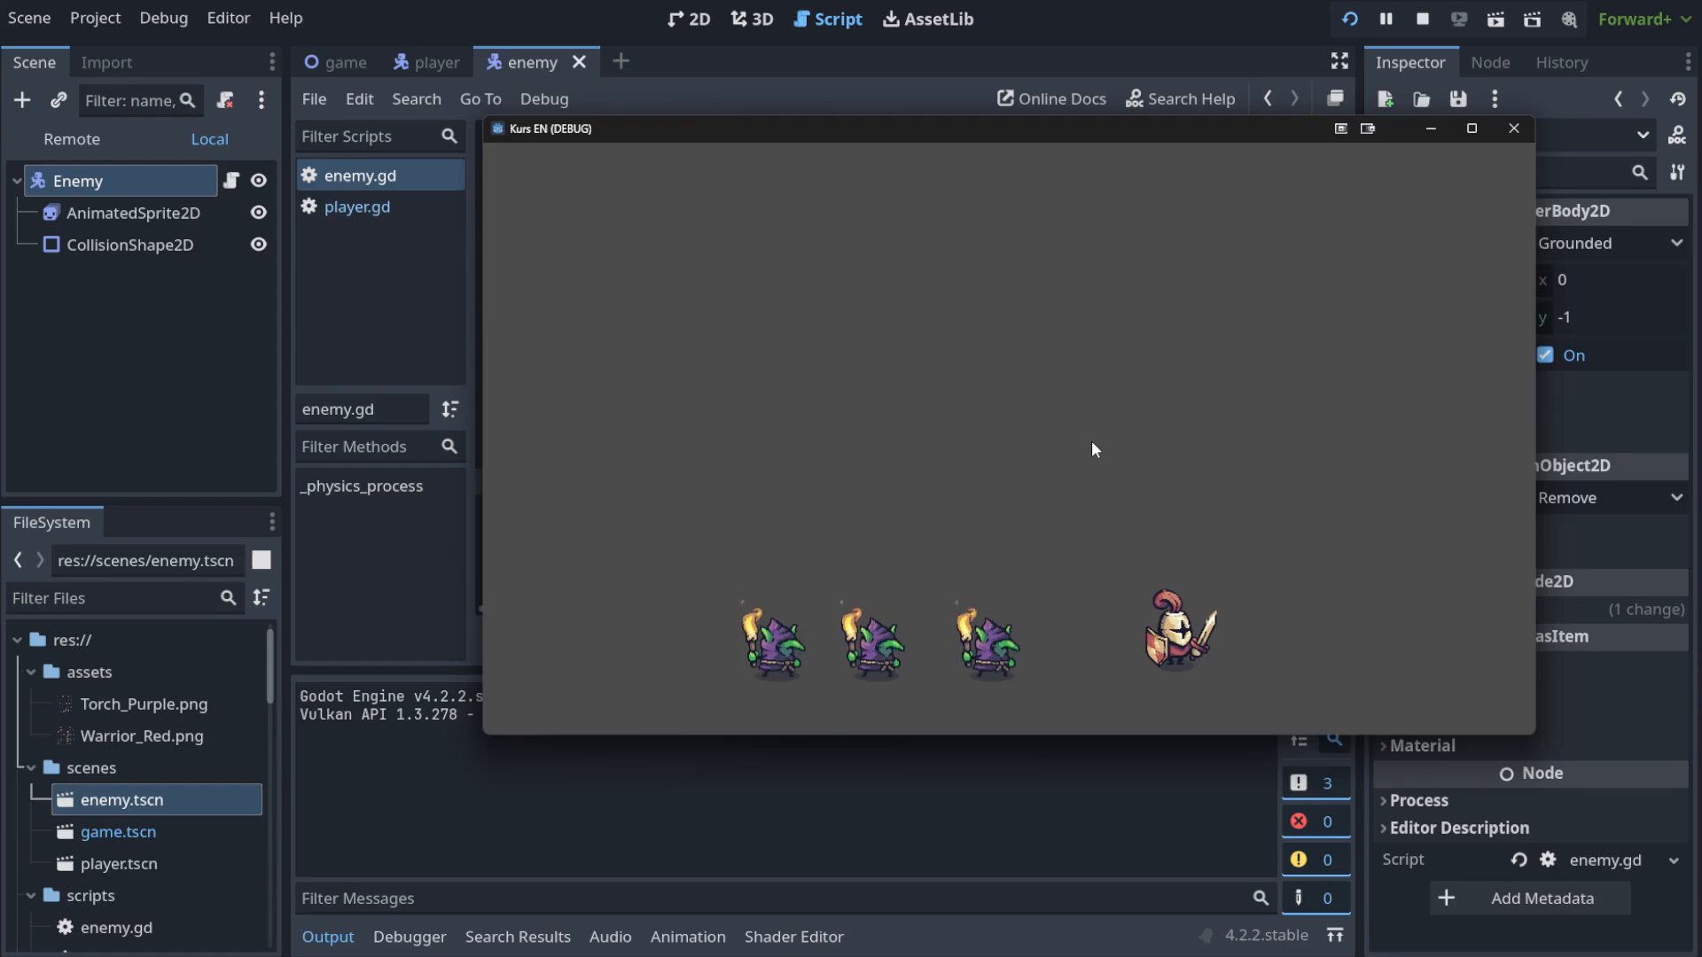
key(Left)
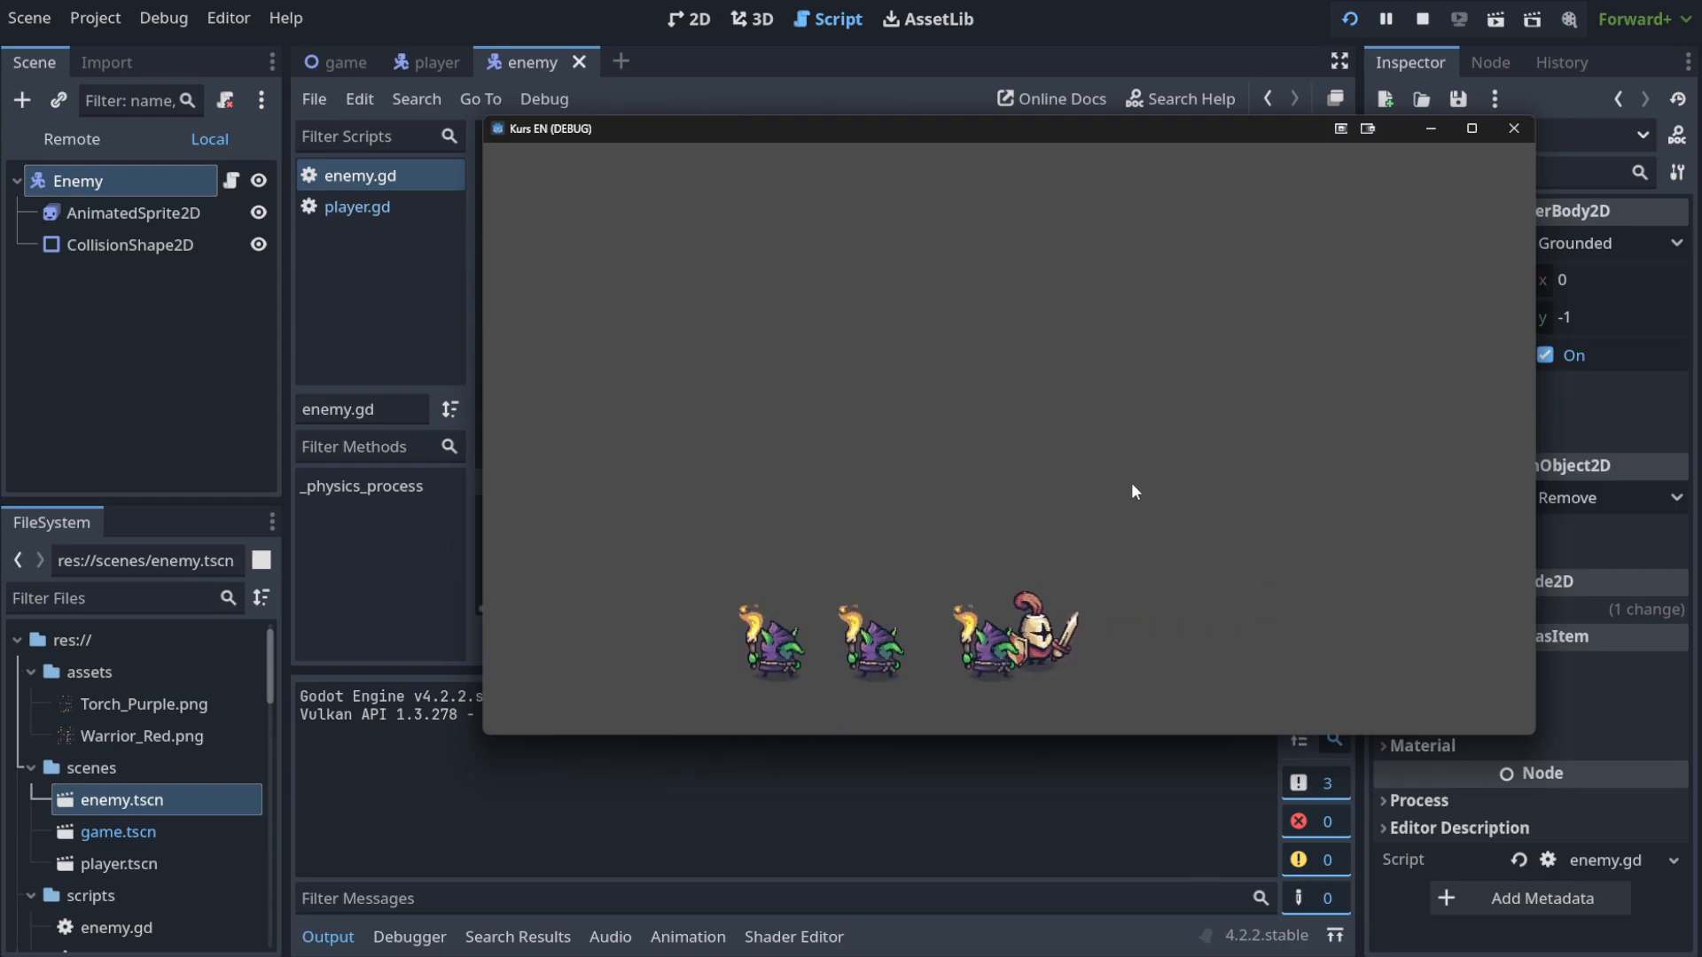
click(1513, 129)
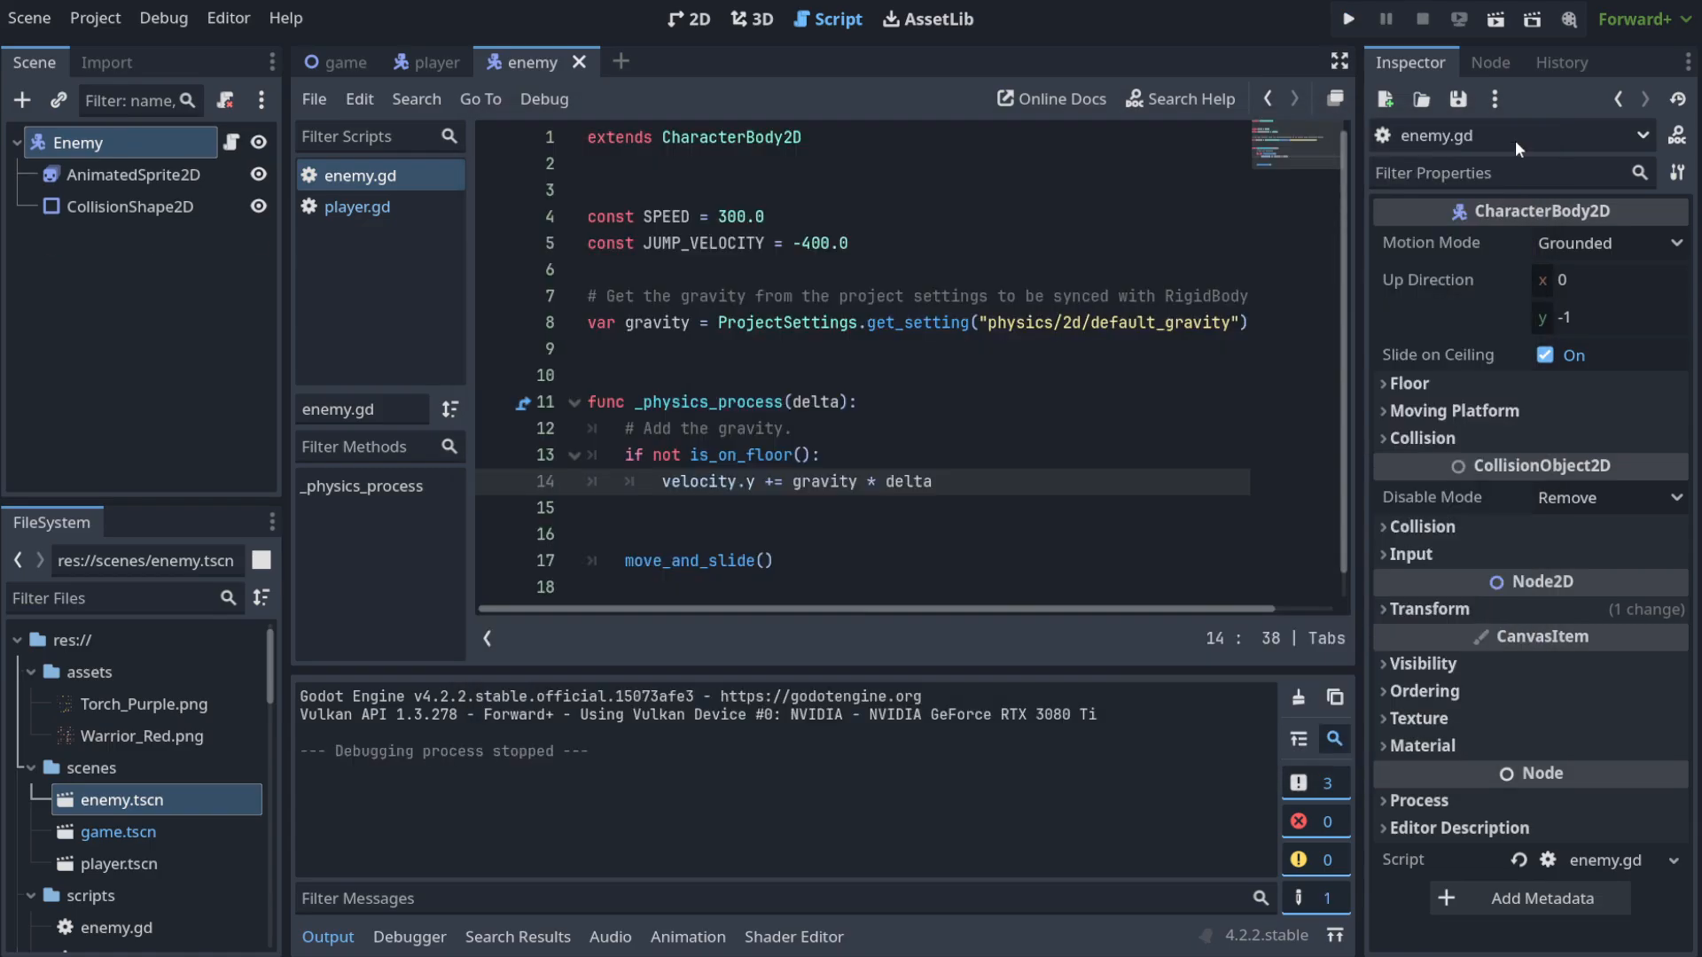
Show the game scene in the 2D view, run the project to check how the characters land on the floor, and close the game.
click(438, 64)
click(339, 64)
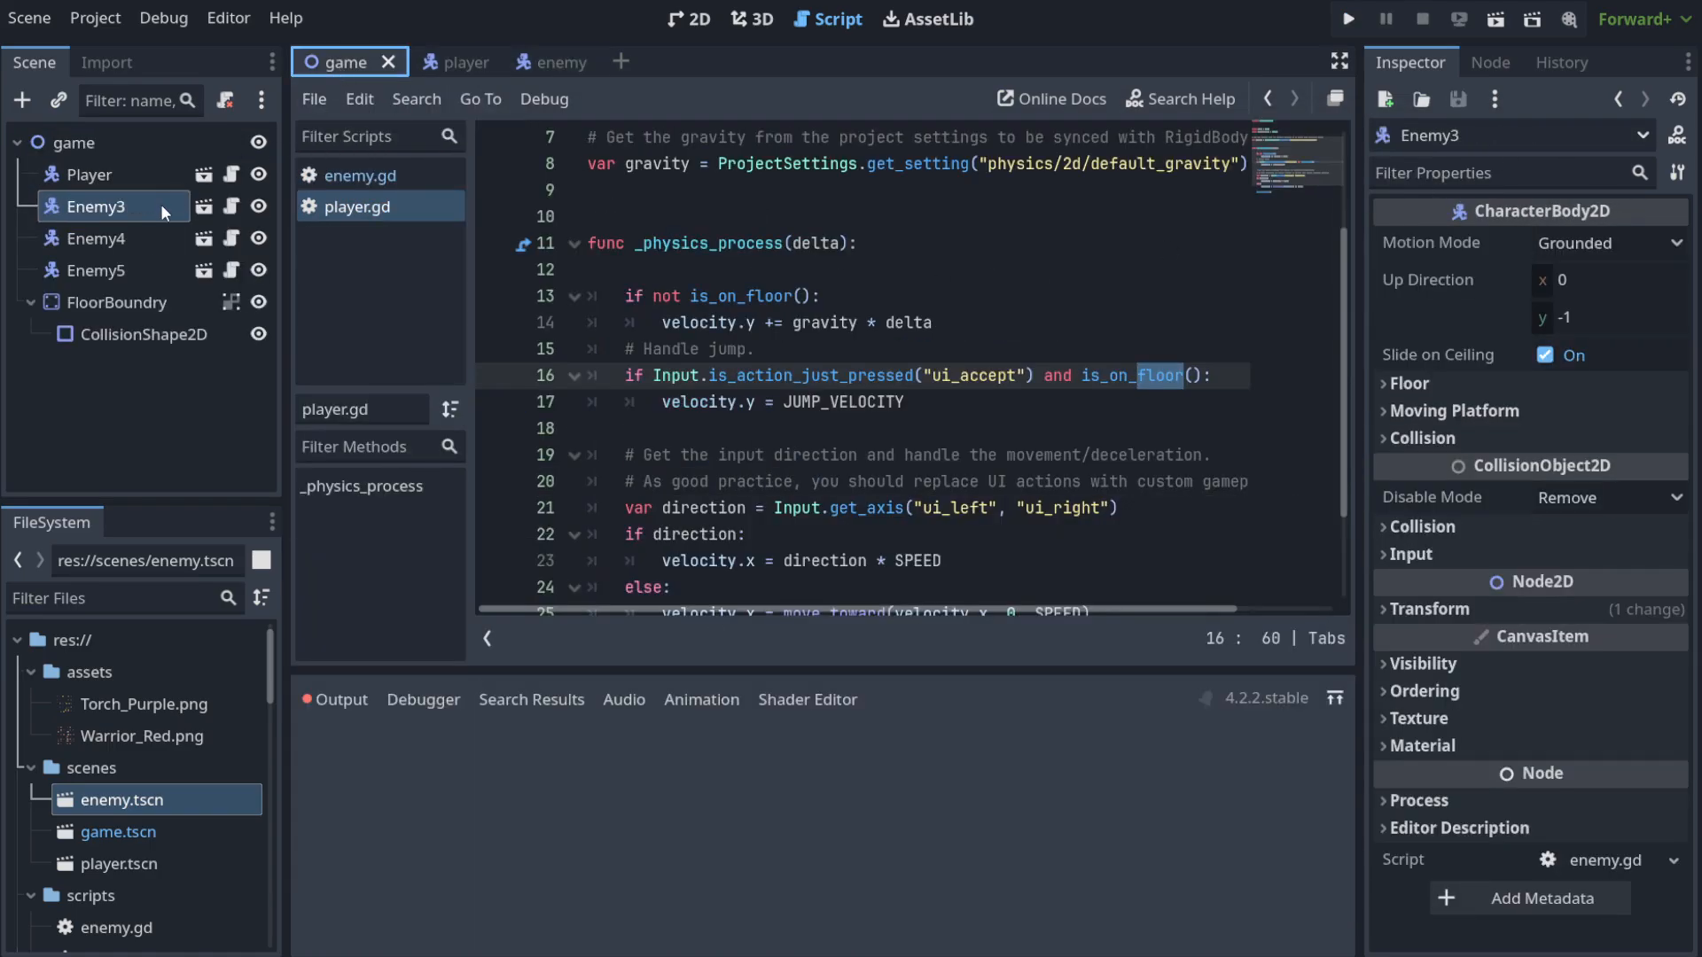
click(689, 18)
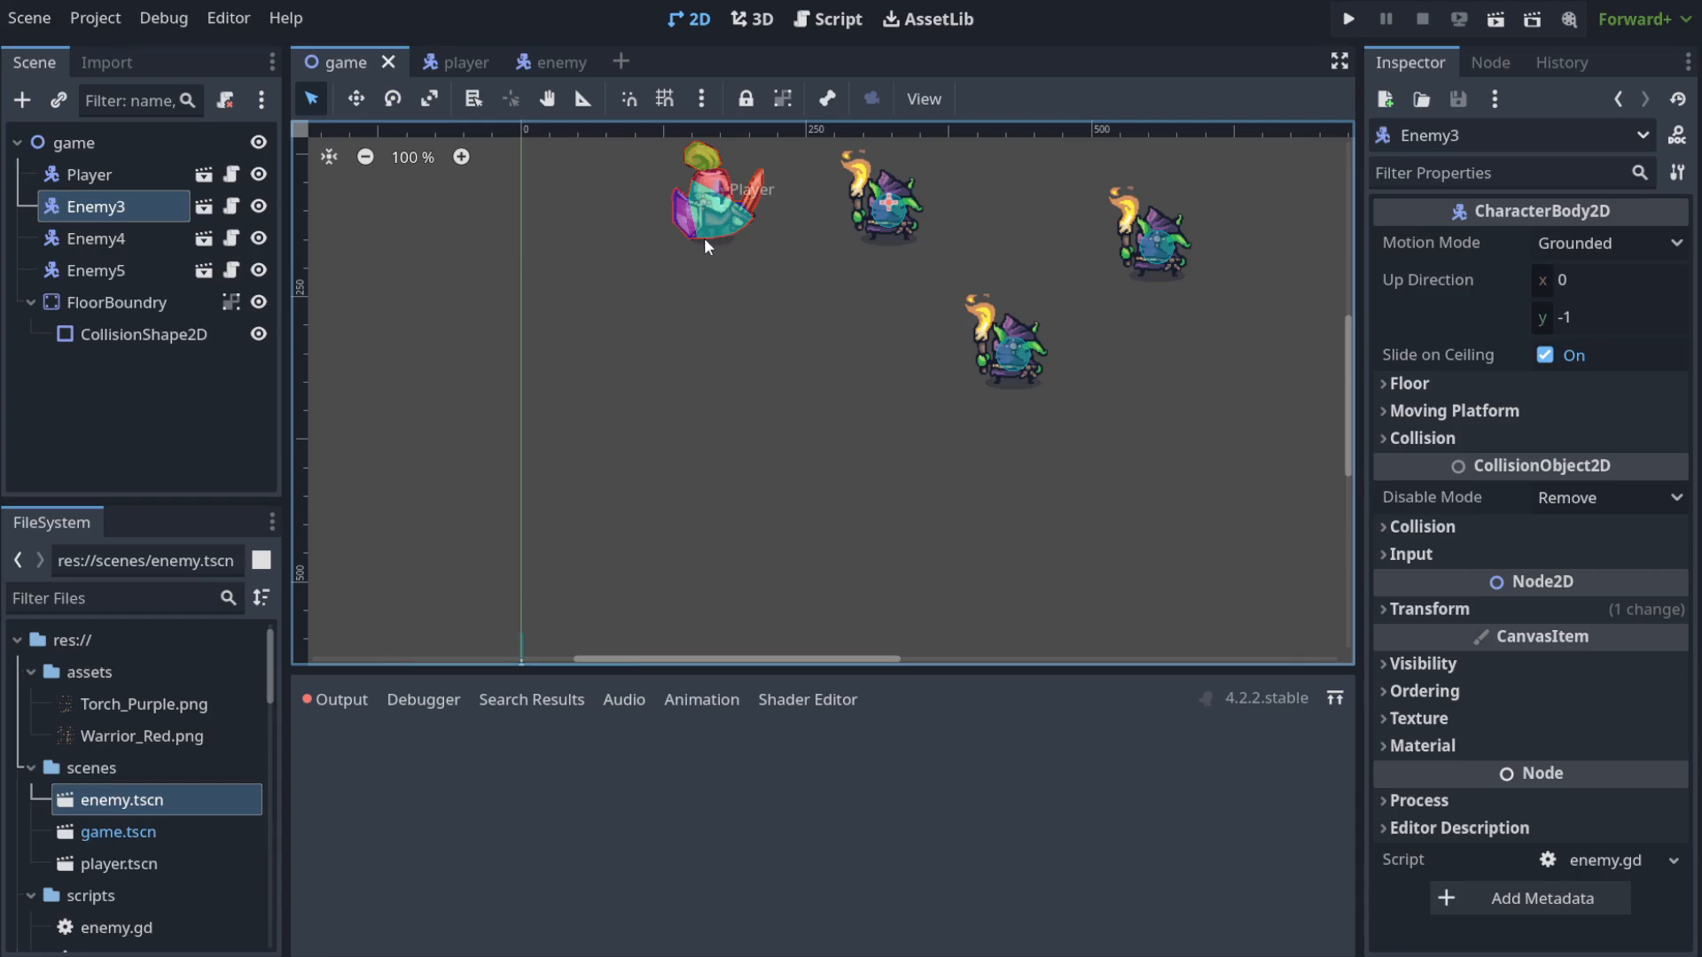
click(1349, 20)
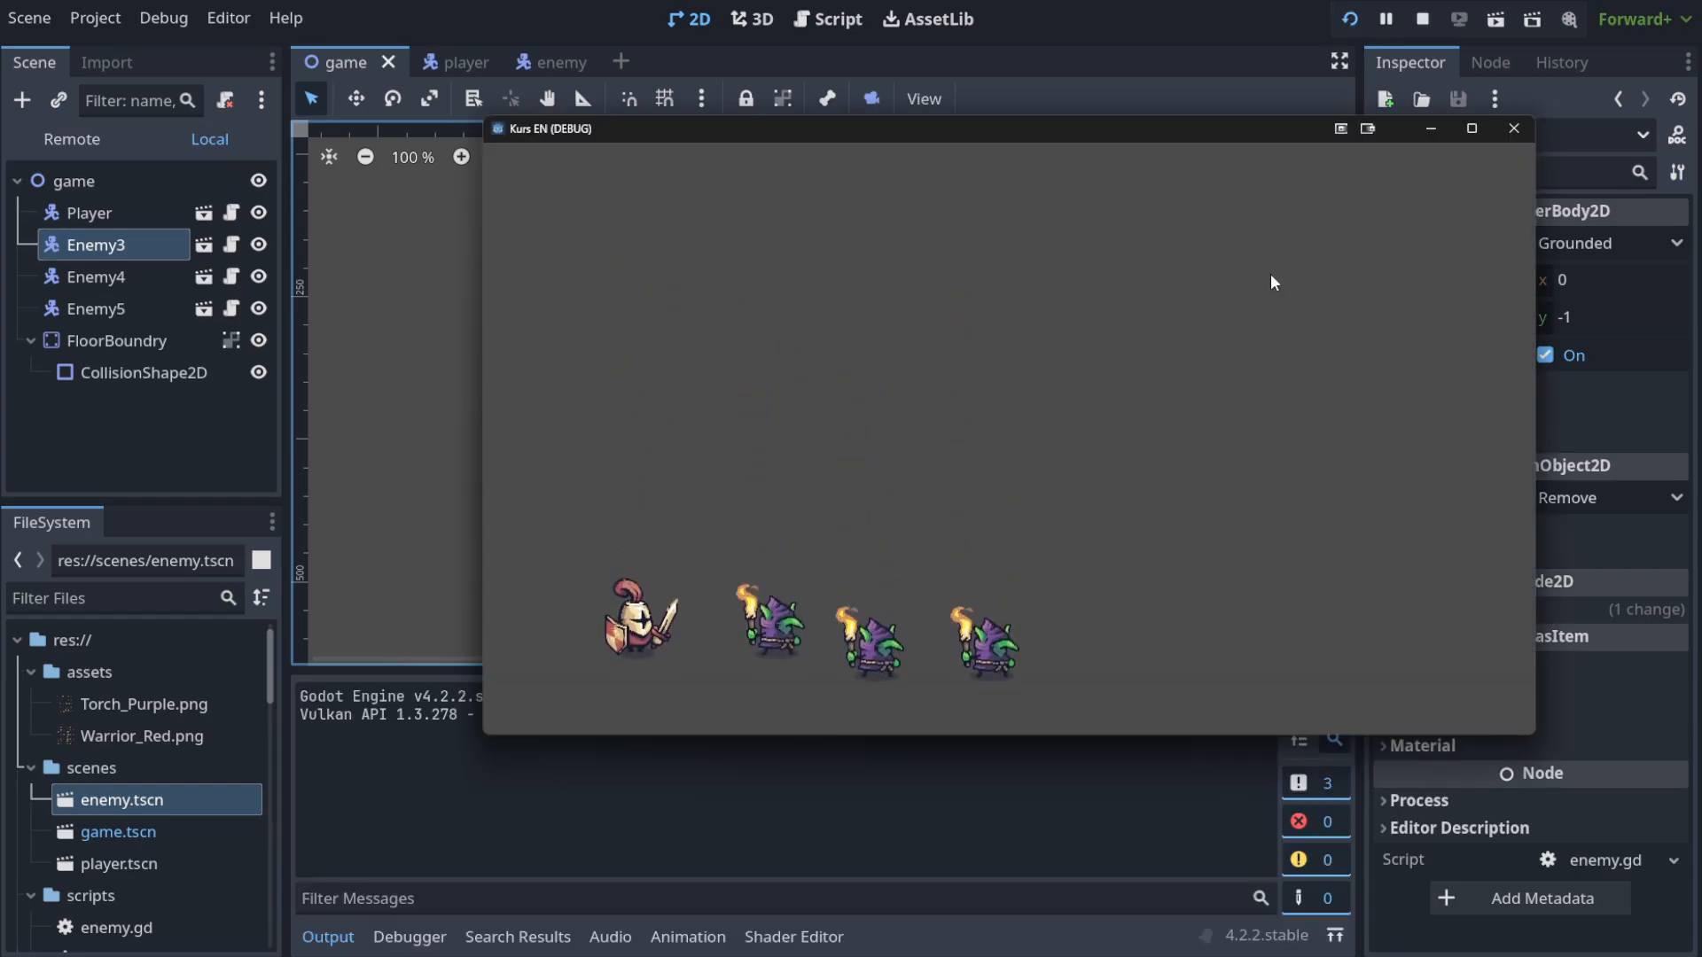
click(1514, 130)
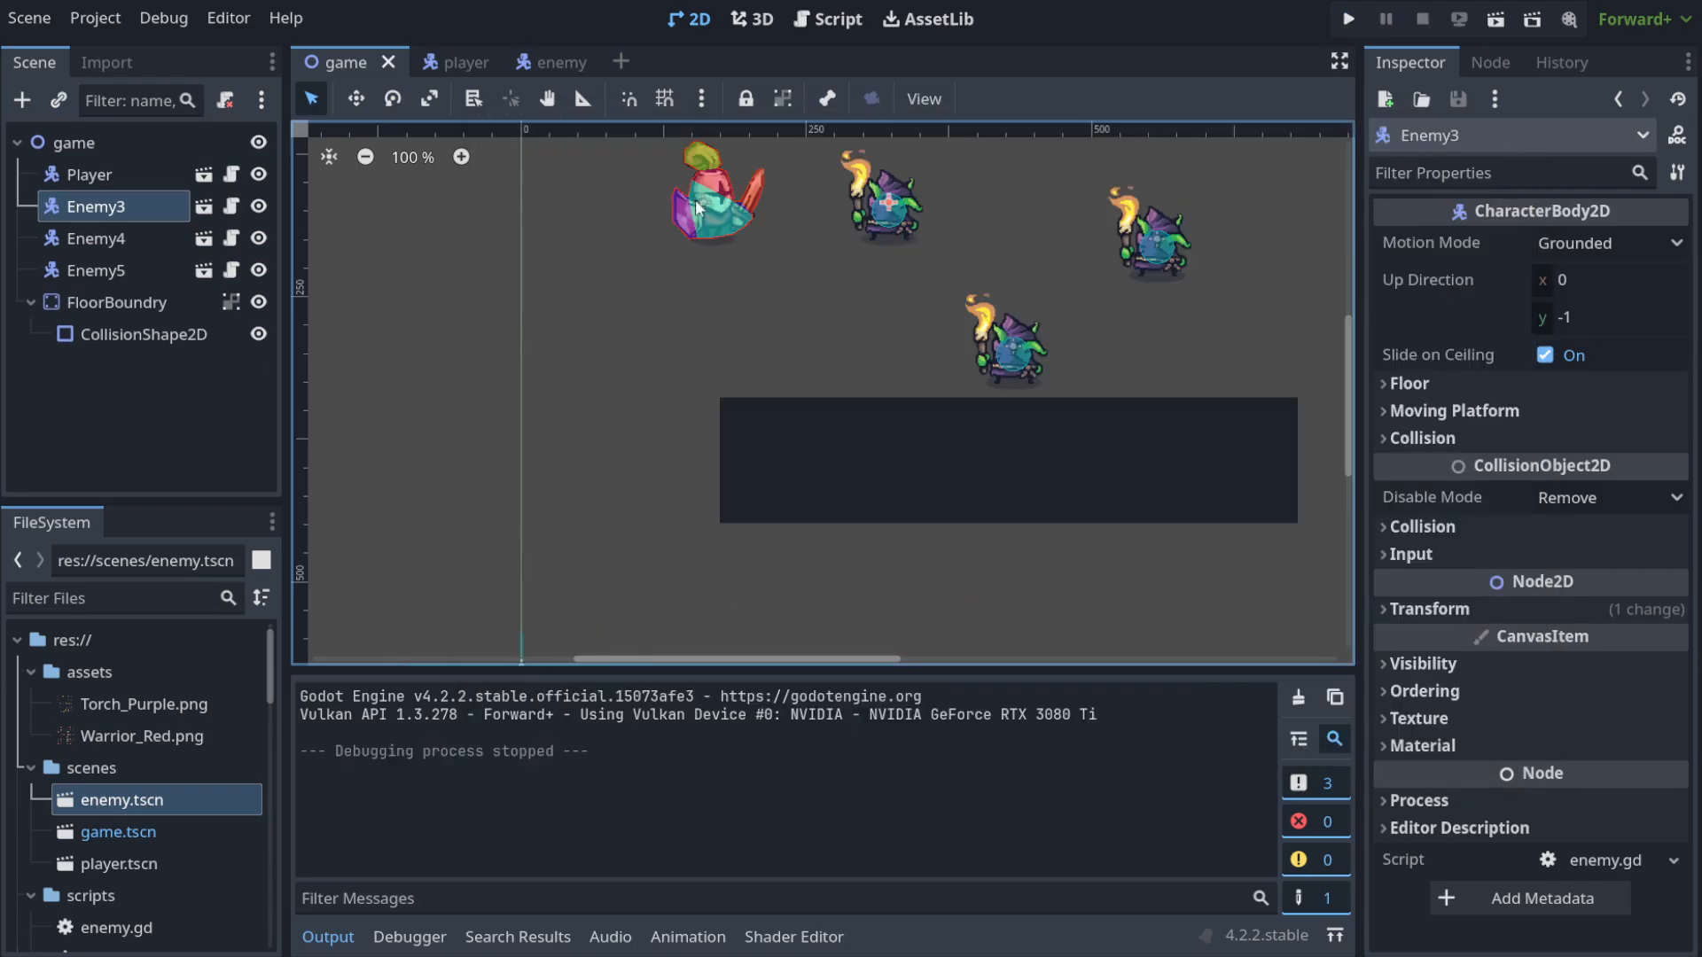
In the enemy scene, enlarge the CollisionShape2D circle to cover the goblin's body down to its feet and position it at (0, 12).
click(538, 62)
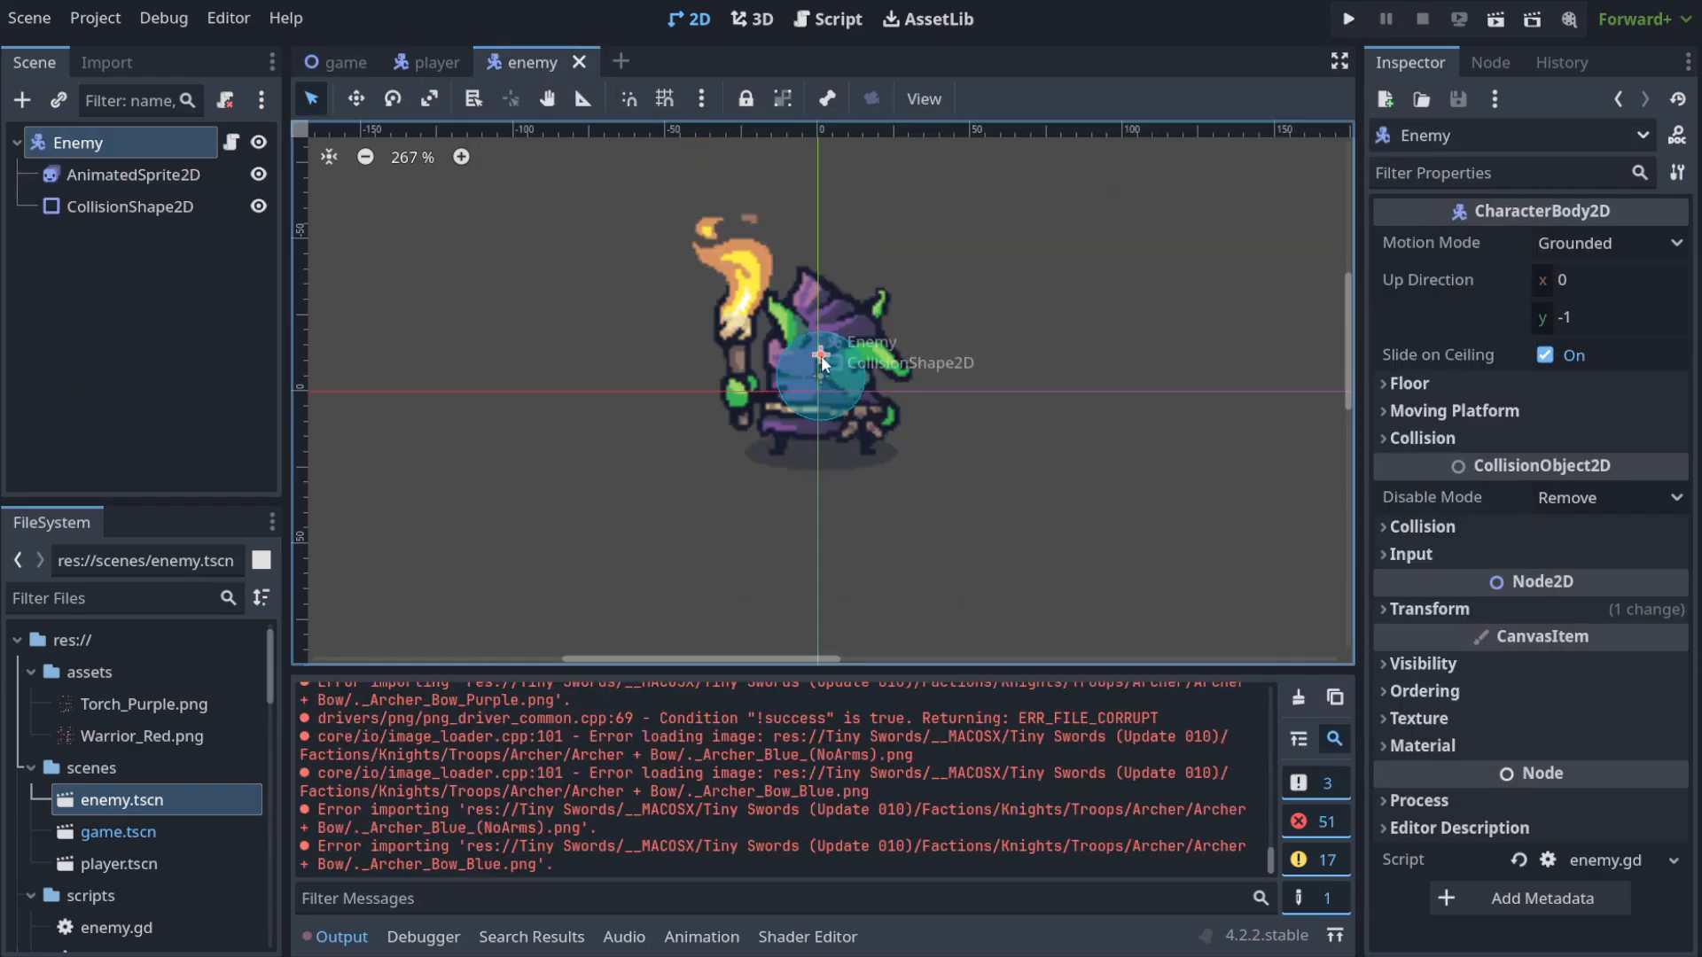
mouse_move(822, 363)
mouse_down()
mouse_move(822, 409)
mouse_move(889, 413)
mouse_move(823, 404)
mouse_move(890, 394)
mouse_move(820, 391)
mouse_up()
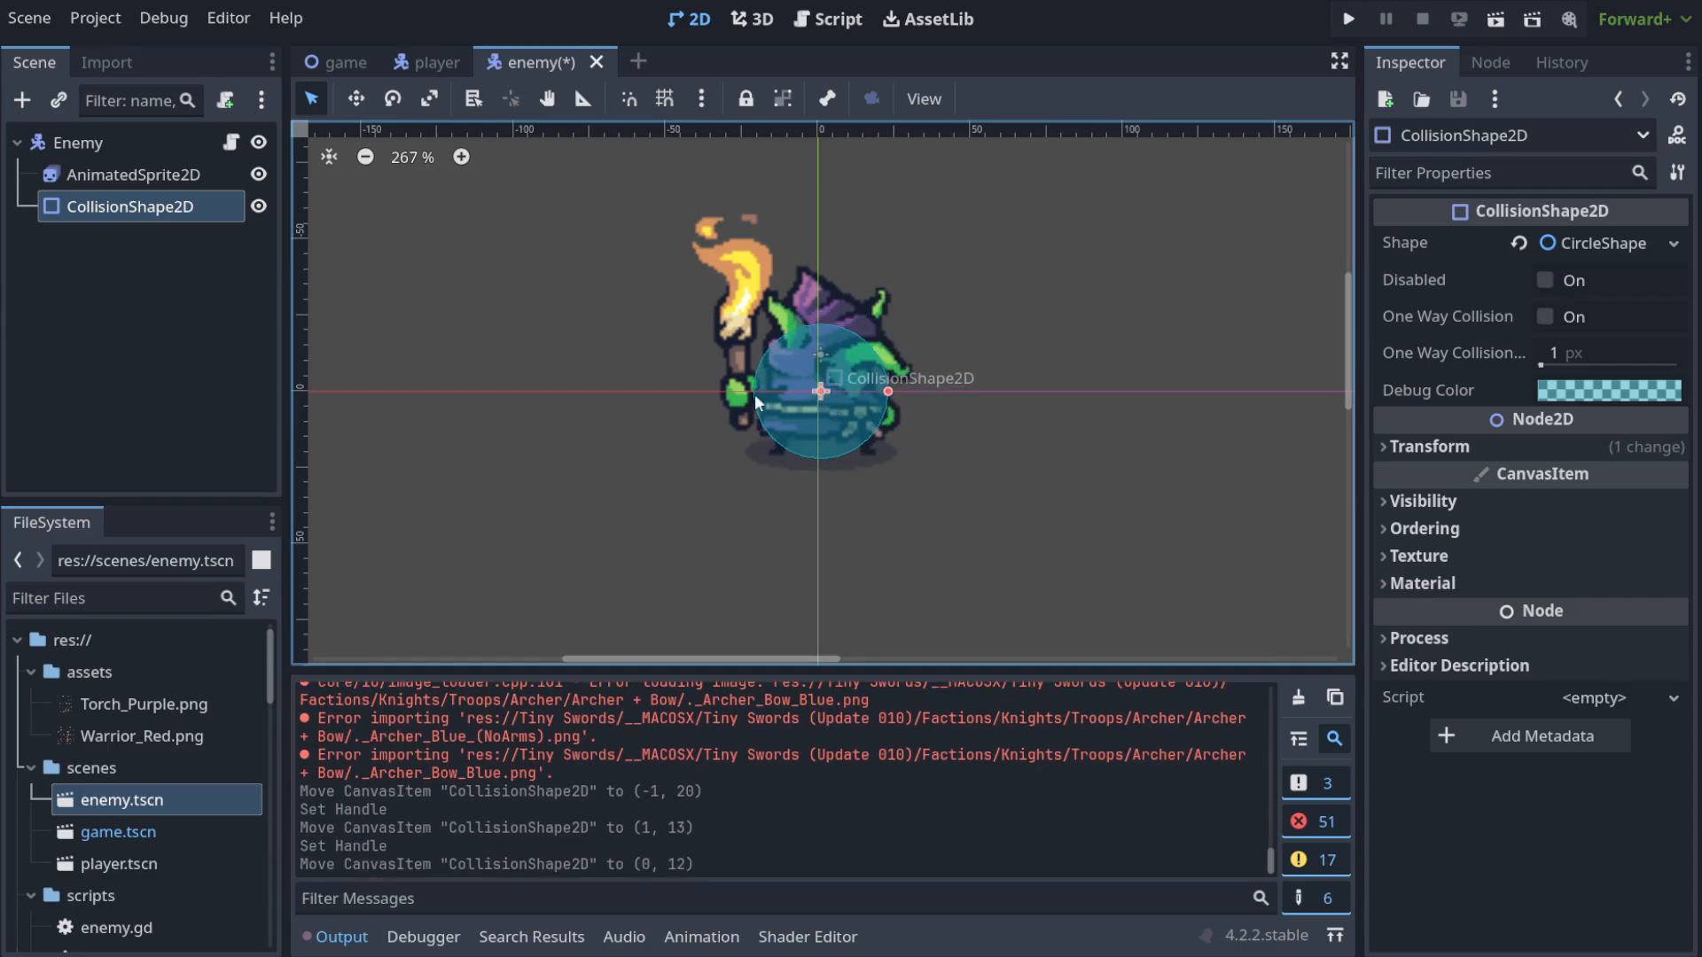
Run the project with the resized enemy collision, move and jump the player against the enemies, and close the game.
click(1354, 22)
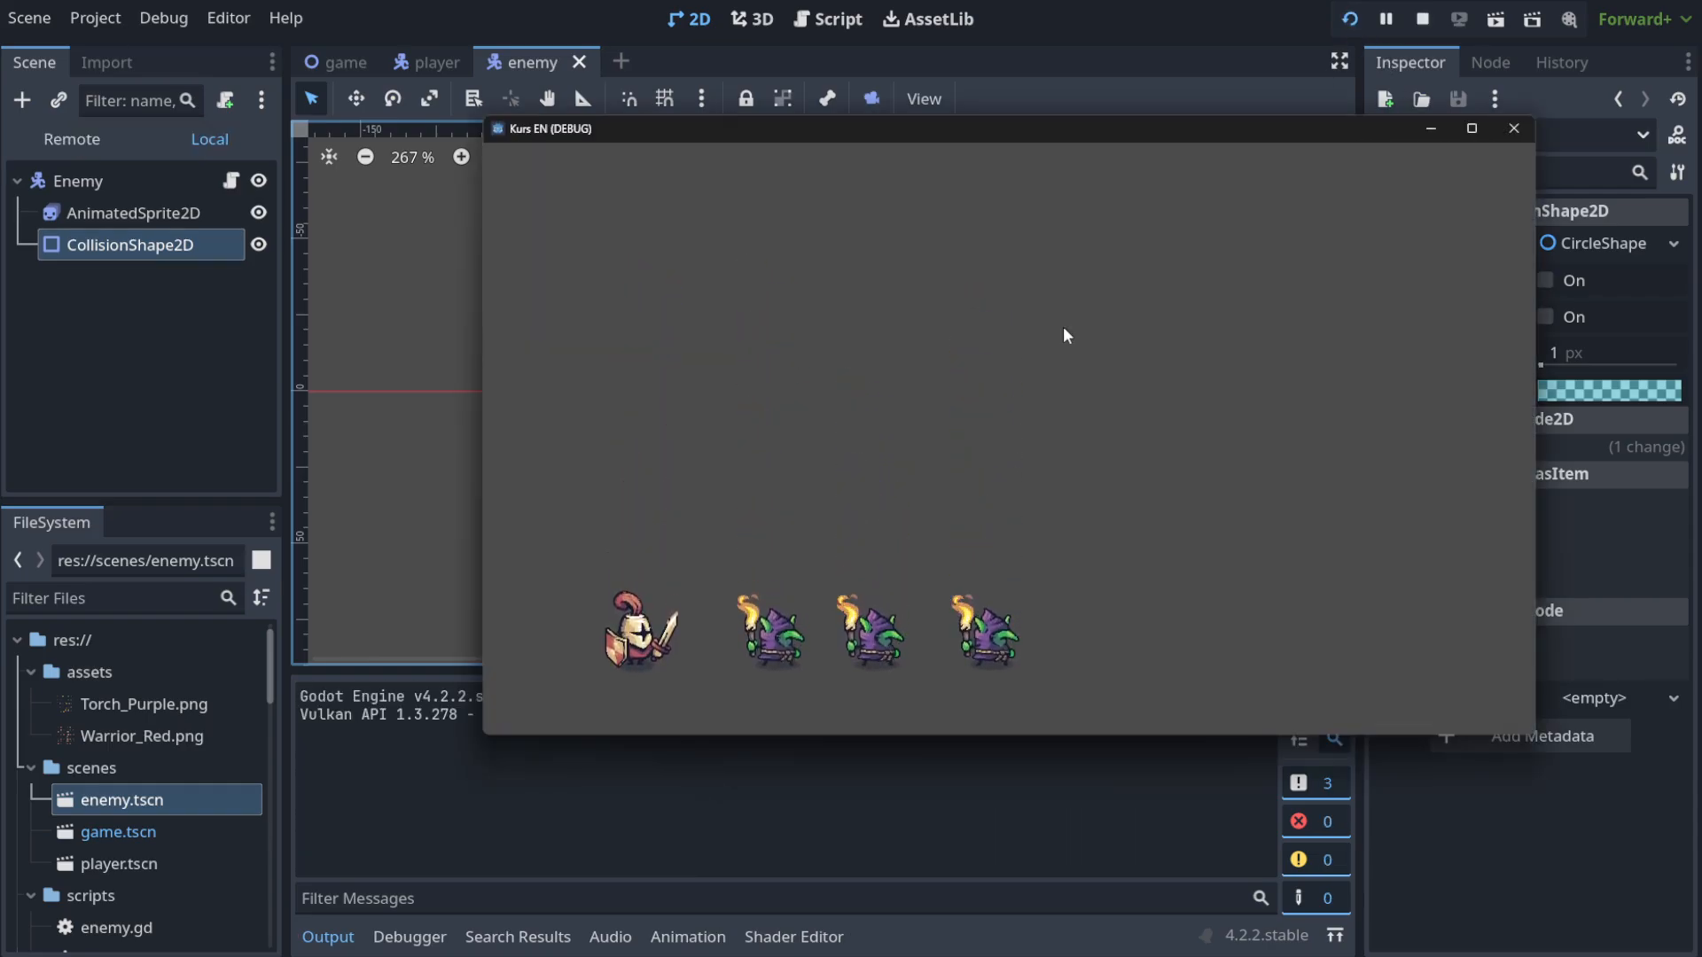
key(Right)
key(Left)
key(Up)
key(Right)
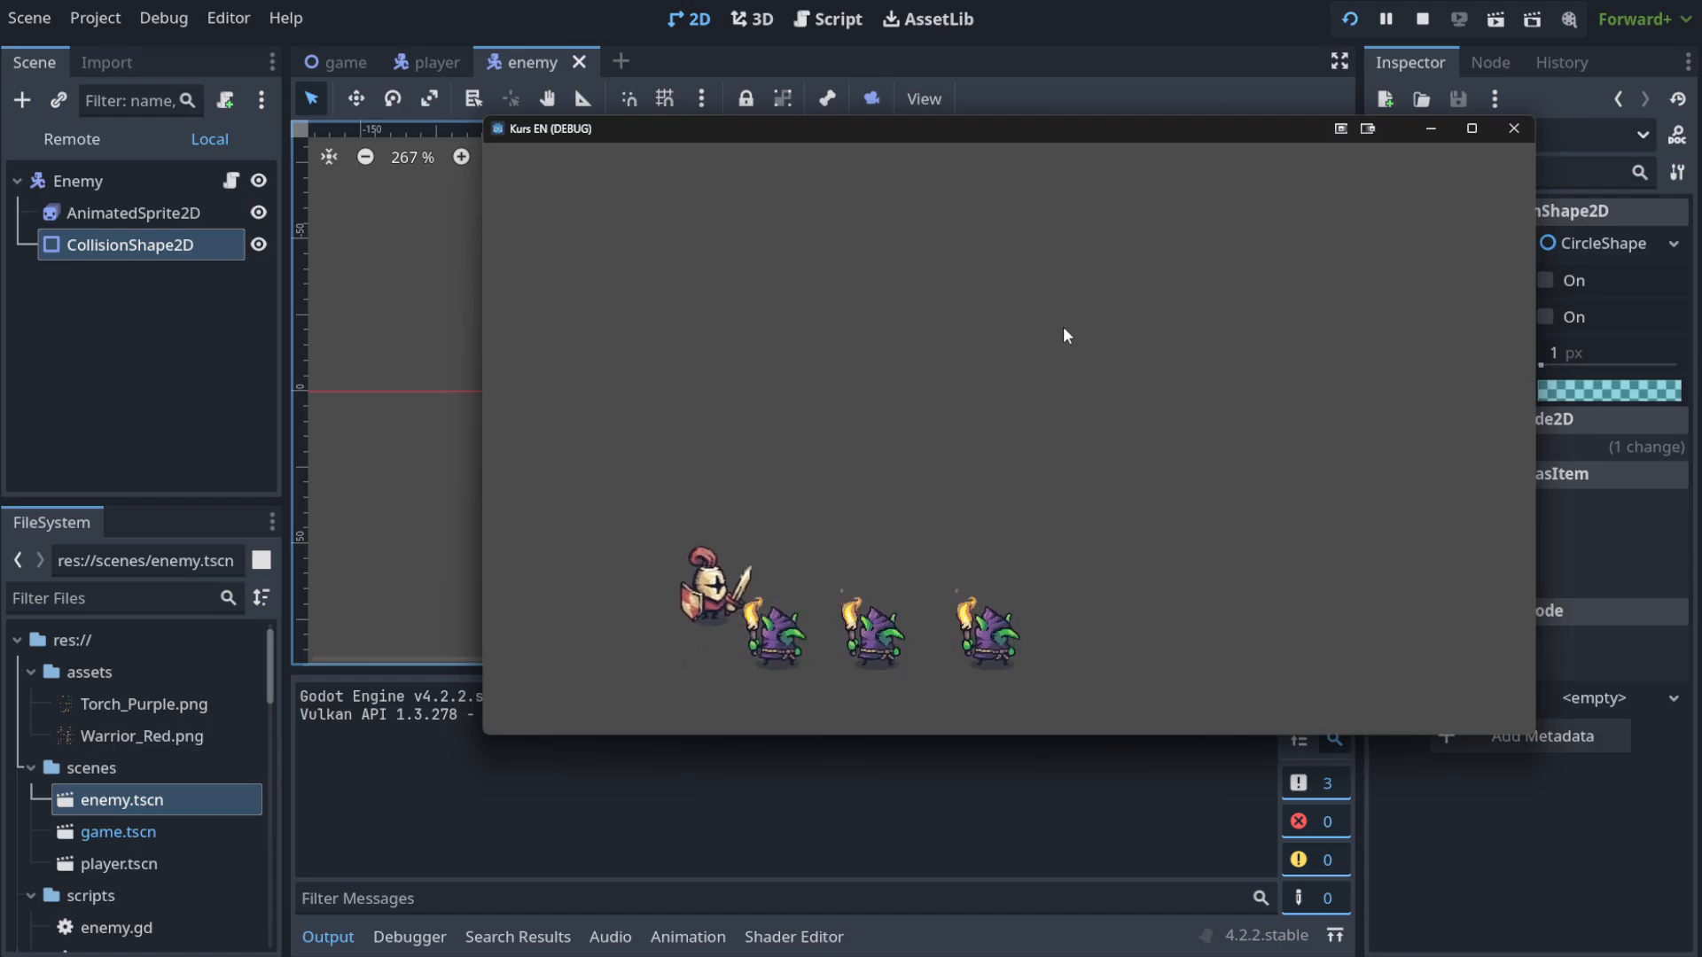
key(Right)
key(Down)
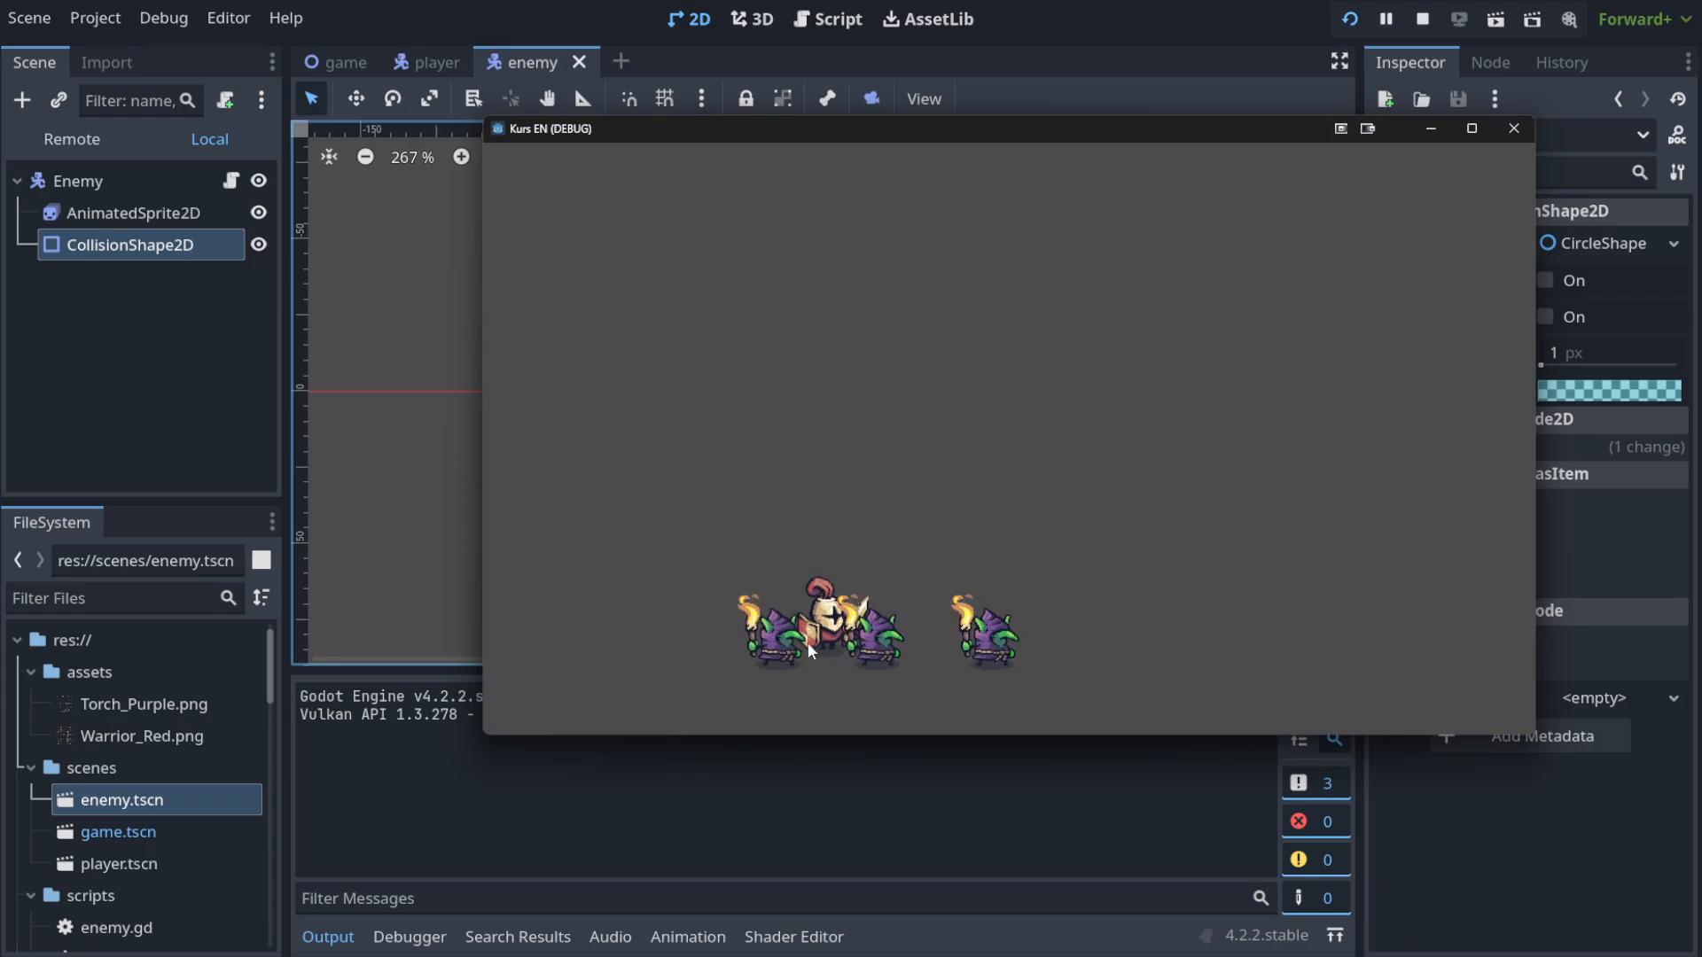
click(1513, 146)
Run the project again and walk the player up to the first enemy and back to examine their collision.
click(1351, 21)
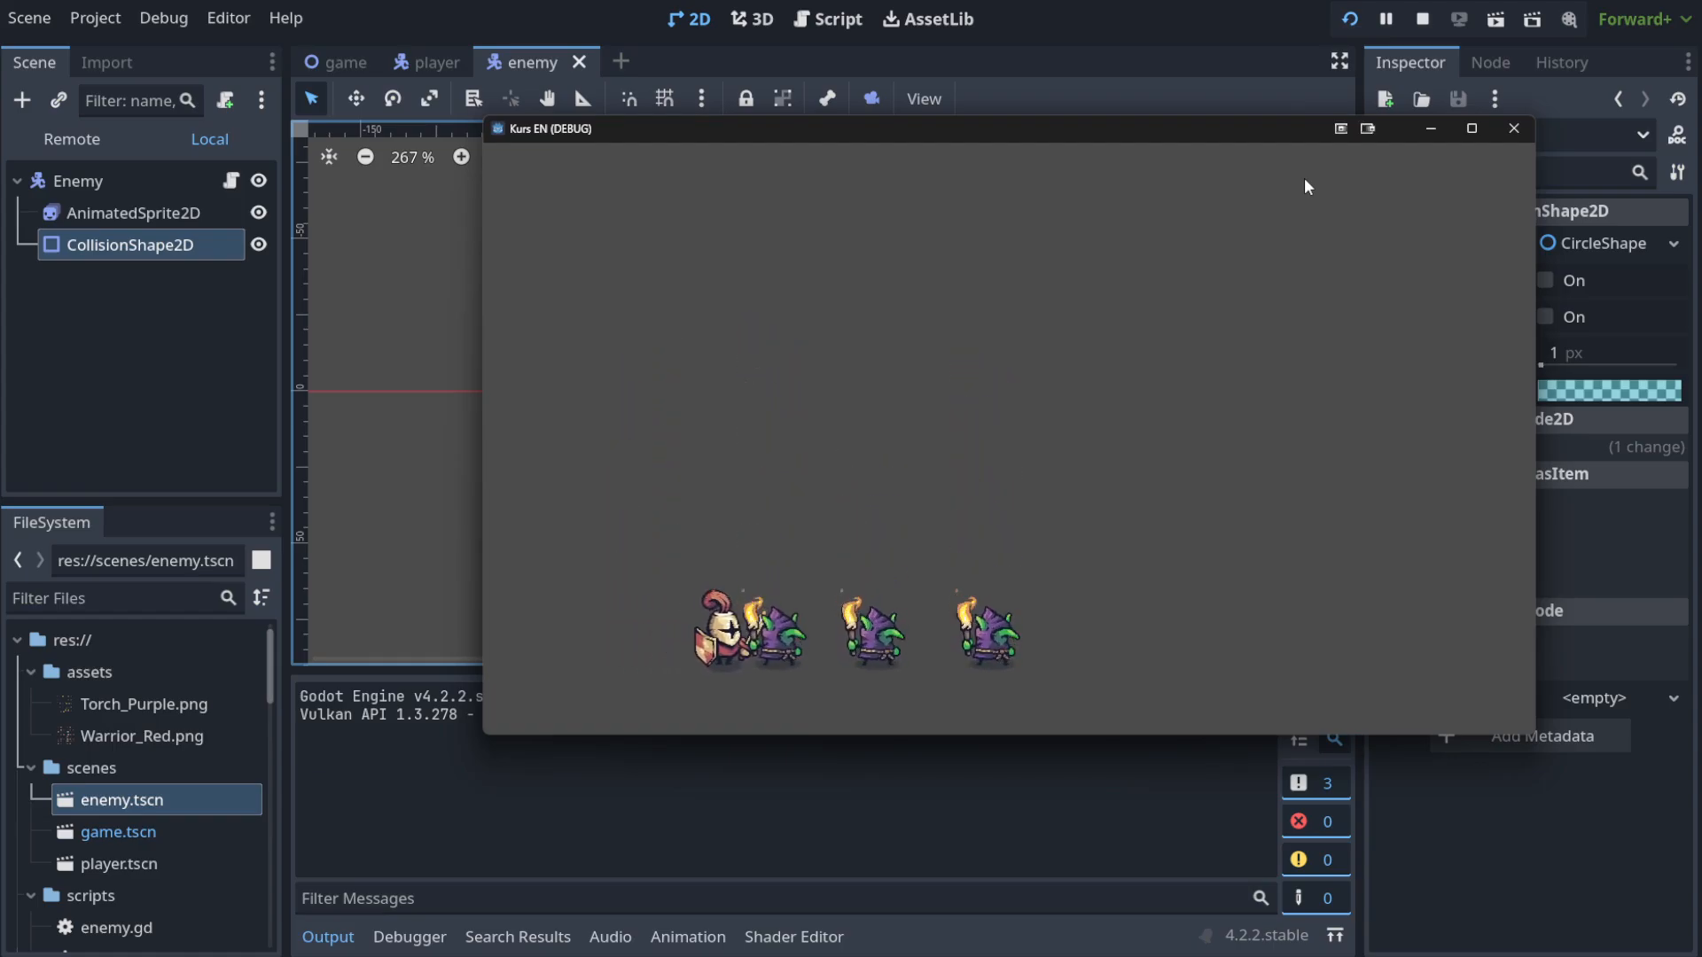
key(a)
key(d)
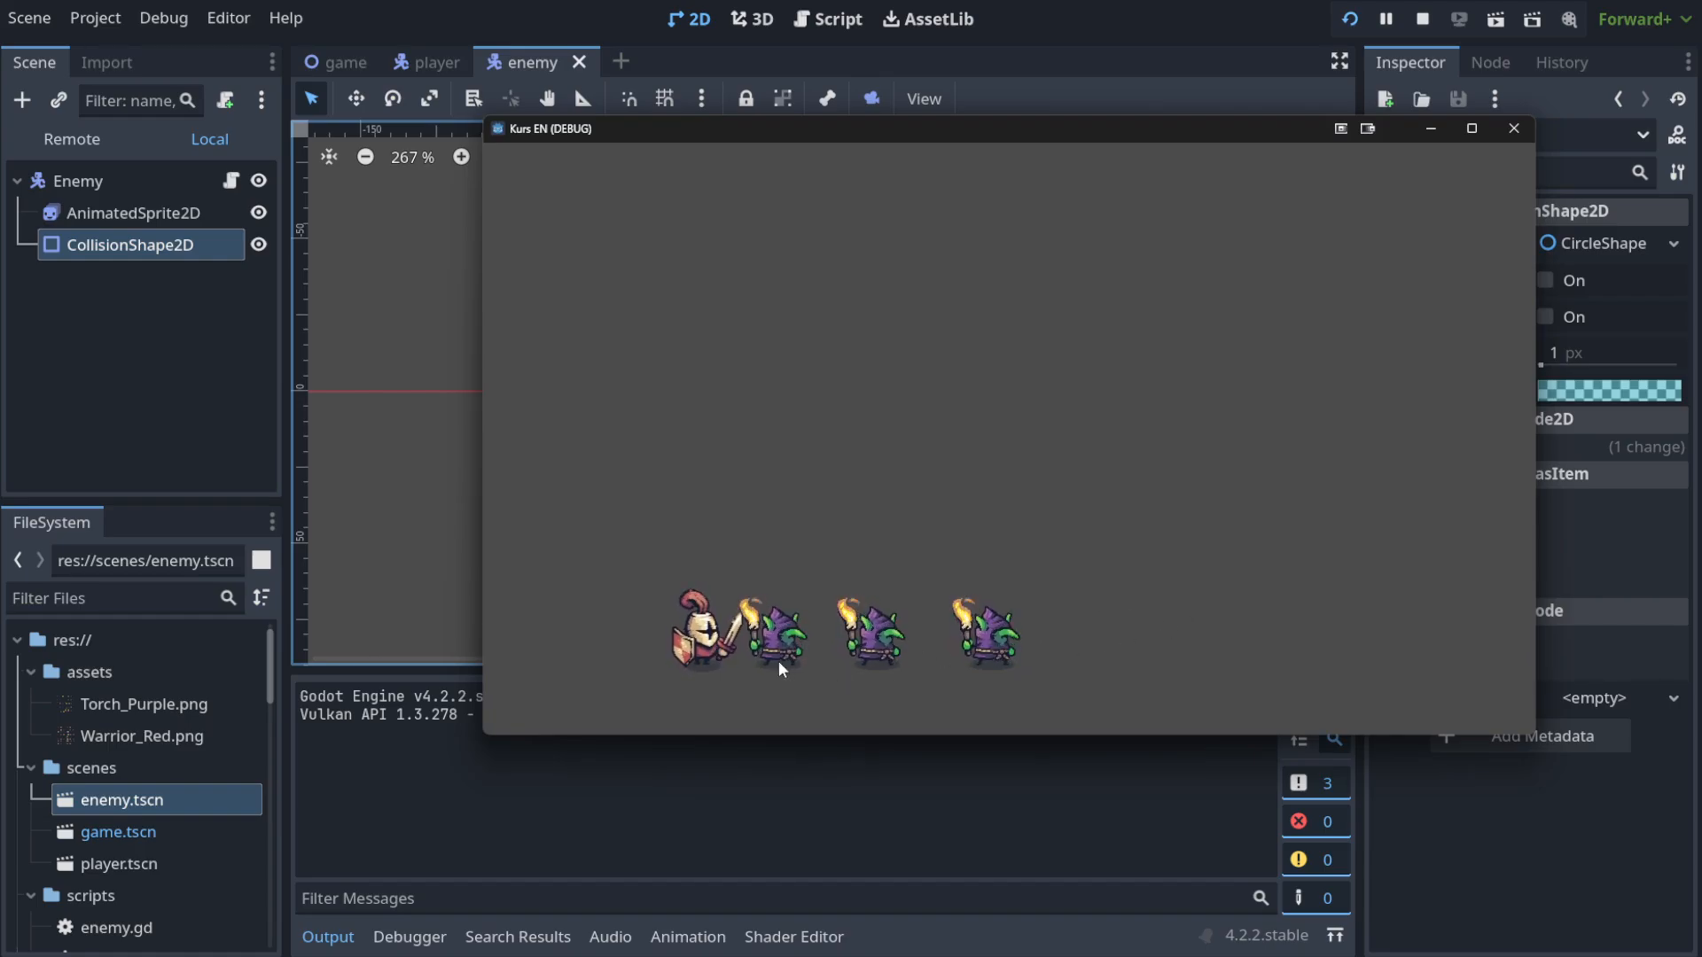
key(a)
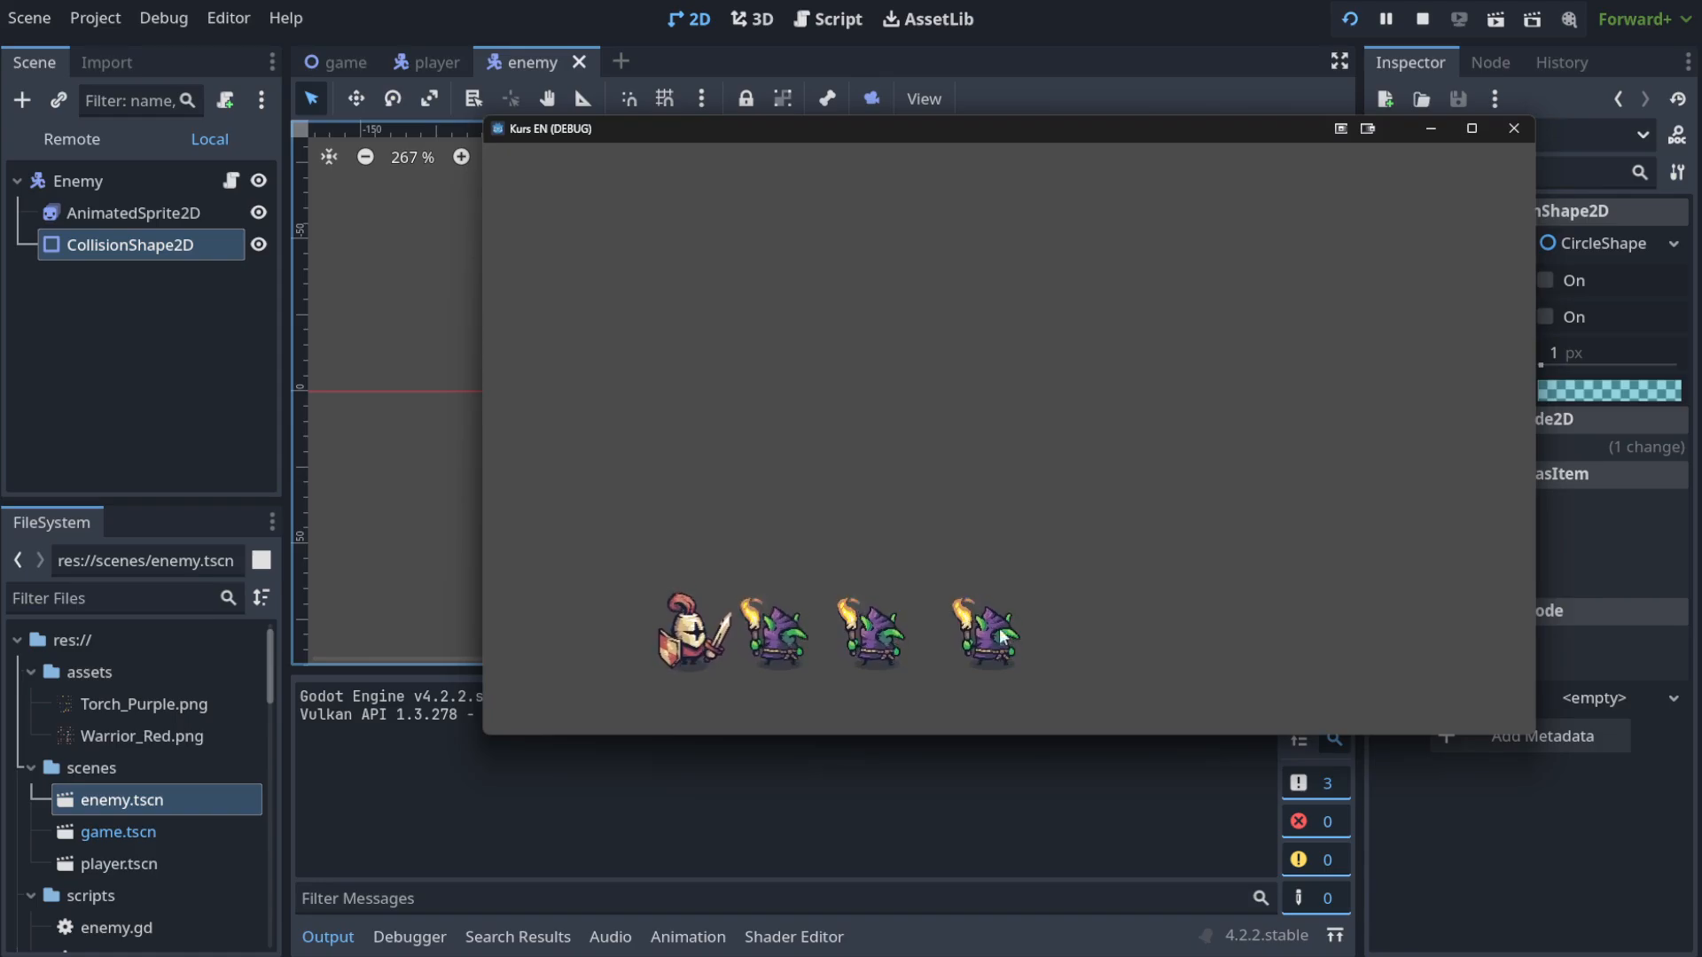
key(a)
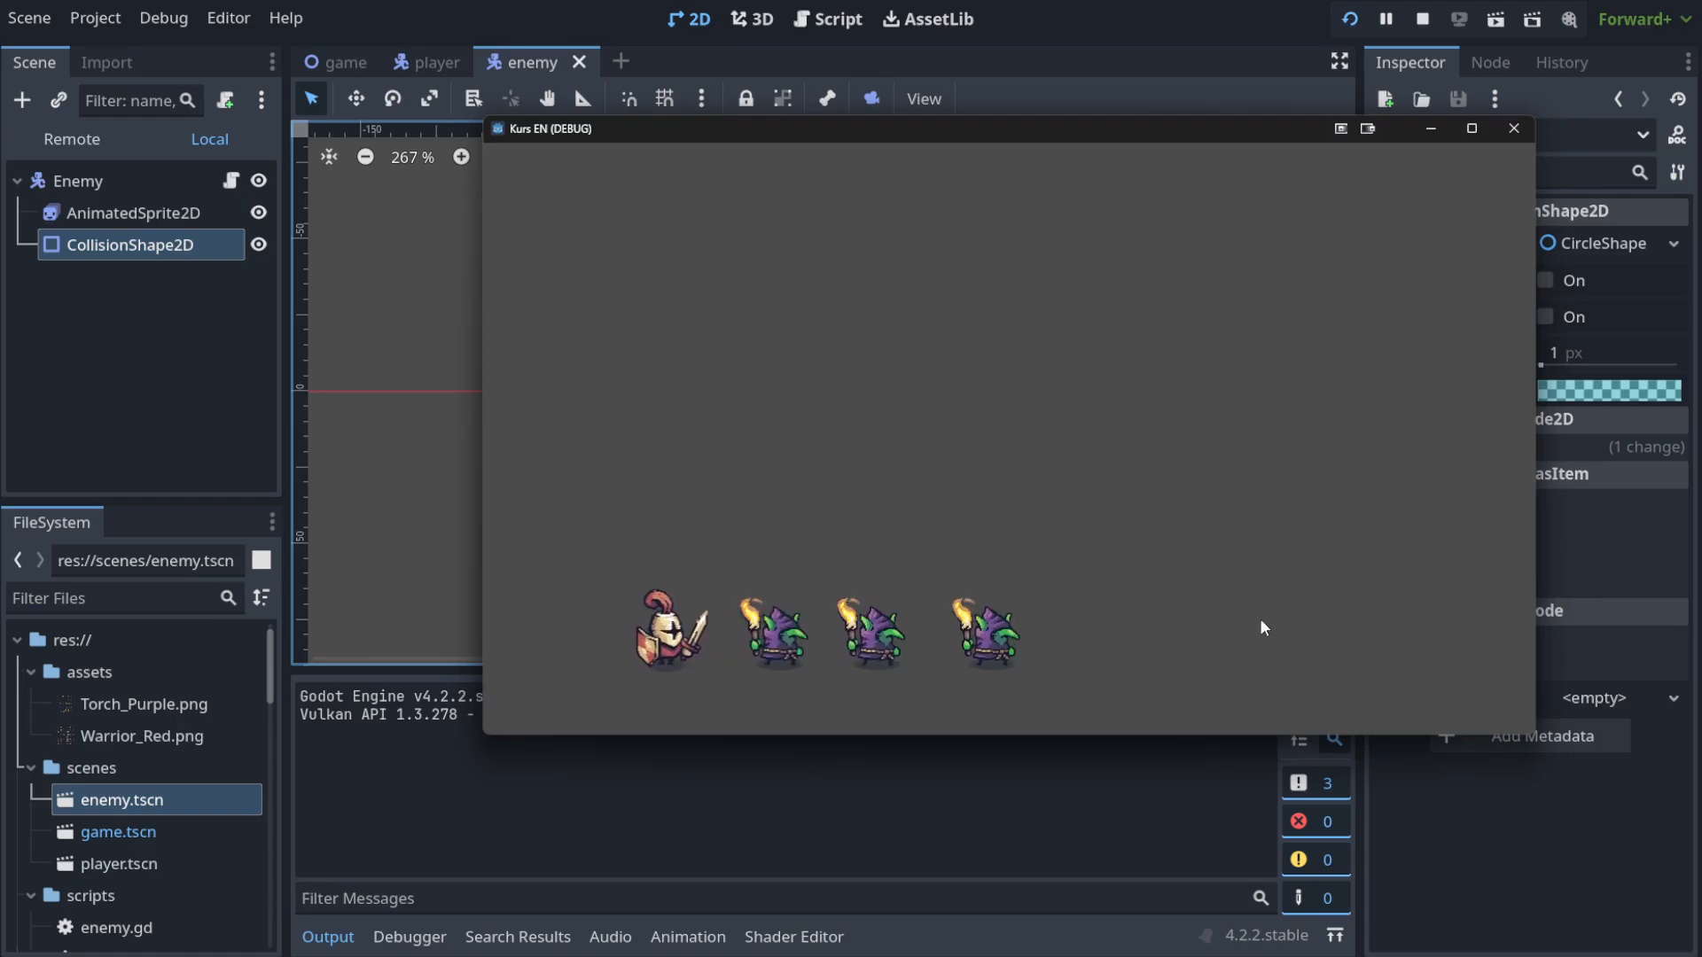